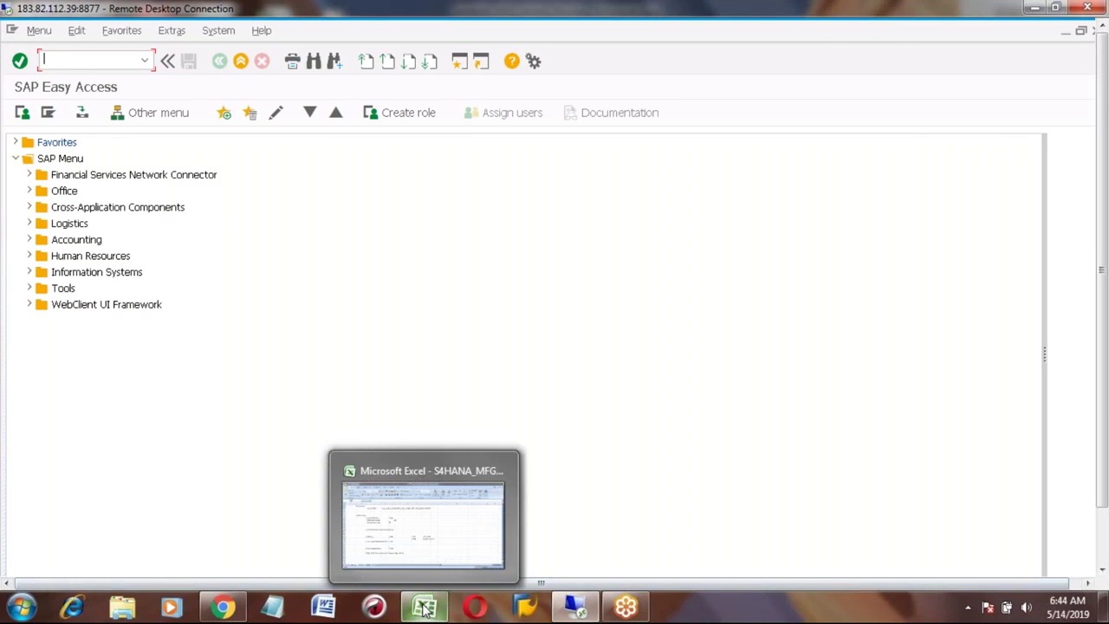
Step: Switch to the S4HANA_MFG Excel workbook and locate the Long Term Planning entry dated 11-May on Sheet1
{"action": "left_click", "coordinate": [190, 275]}
{"action": "key", "text": "Up"}
{"action": "key", "text": "Up"}
{"action": "key", "text": "Up"}
{"action": "key", "text": "Up"}
{"action": "key", "text": "Up"}
{"action": "key", "text": "Up"}
{"action": "key", "text": "Up"}
{"action": "key", "text": "Up"}
{"action": "key", "text": "Up"}
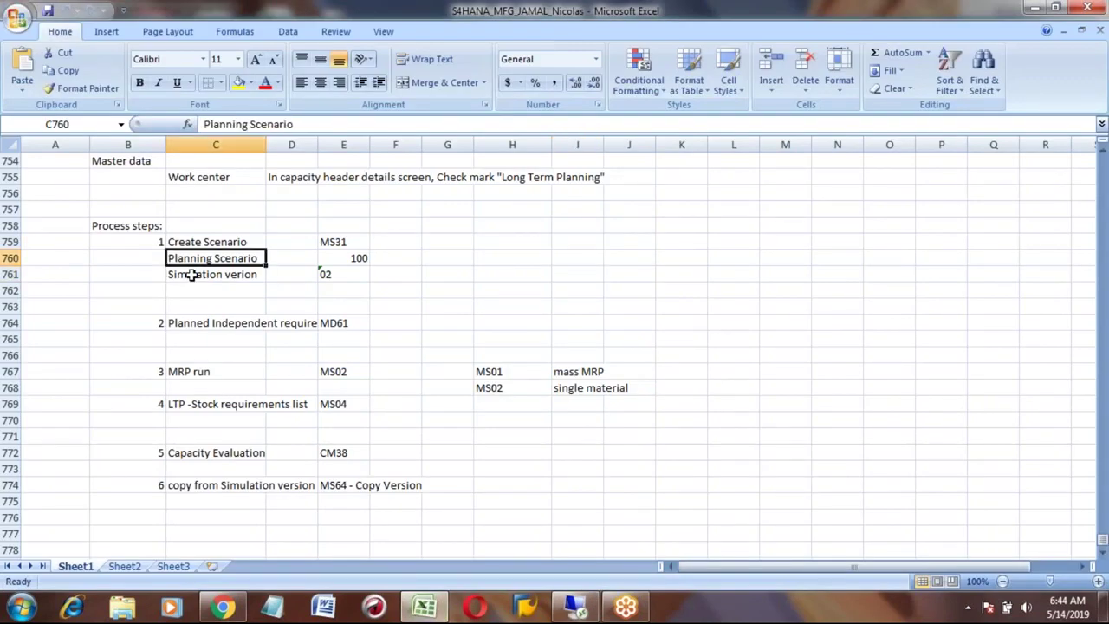
{"action": "key", "text": "Up"}
{"action": "key", "text": "Up"}
{"action": "key", "text": "Up"}
{"action": "key", "text": "Up"}
{"action": "key", "text": "Up"}
{"action": "key", "text": "Up"}
{"action": "key", "text": "Up"}
{"action": "key", "text": "Up"}
{"action": "key", "text": "Up"}
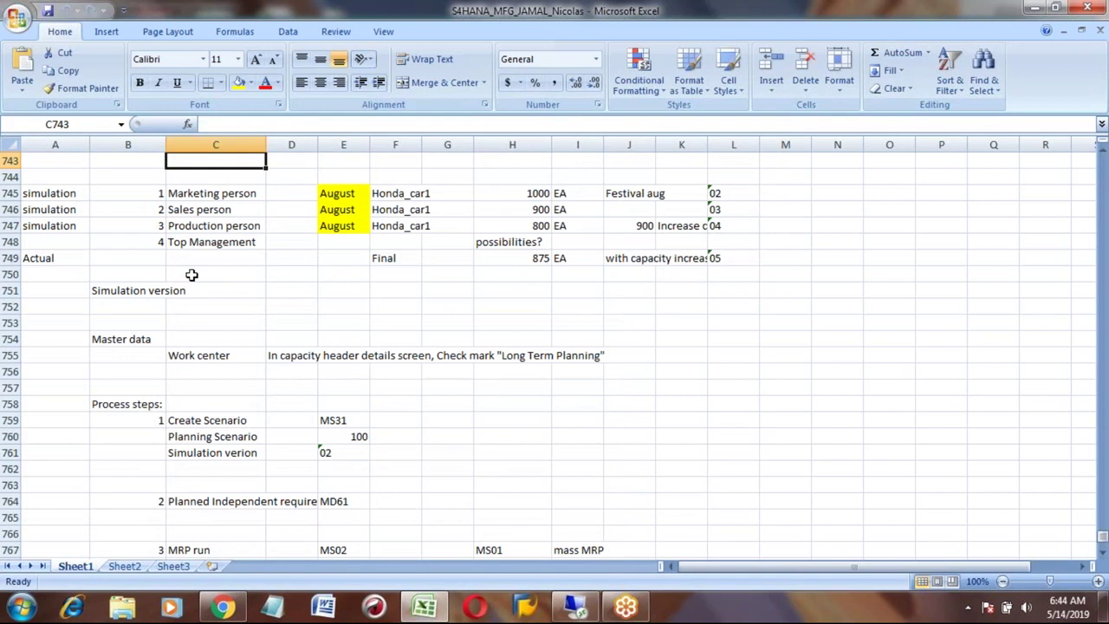
{"action": "key", "text": "Up"}
{"action": "key", "text": "Up"}
{"action": "key", "text": "Up"}
{"action": "key", "text": "Up"}
{"action": "key", "text": "Up"}
{"action": "key", "text": "Up"}
{"action": "key", "text": "Up"}
{"action": "key", "text": "Up"}
{"action": "key", "text": "Up"}
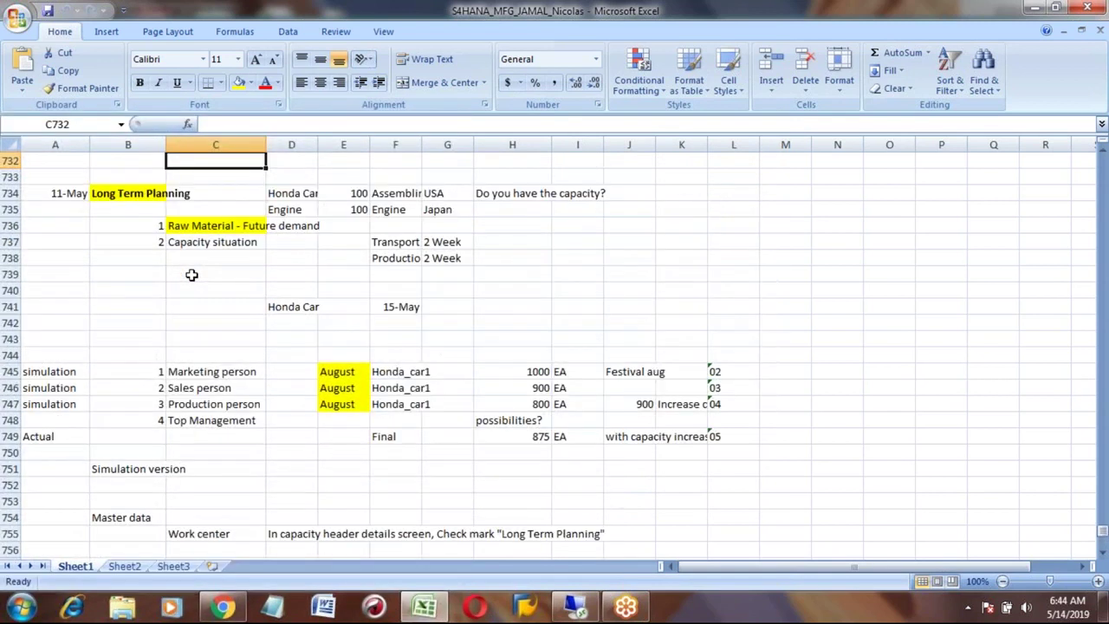
{"action": "key", "text": "Left"}
{"action": "key", "text": "Left"}
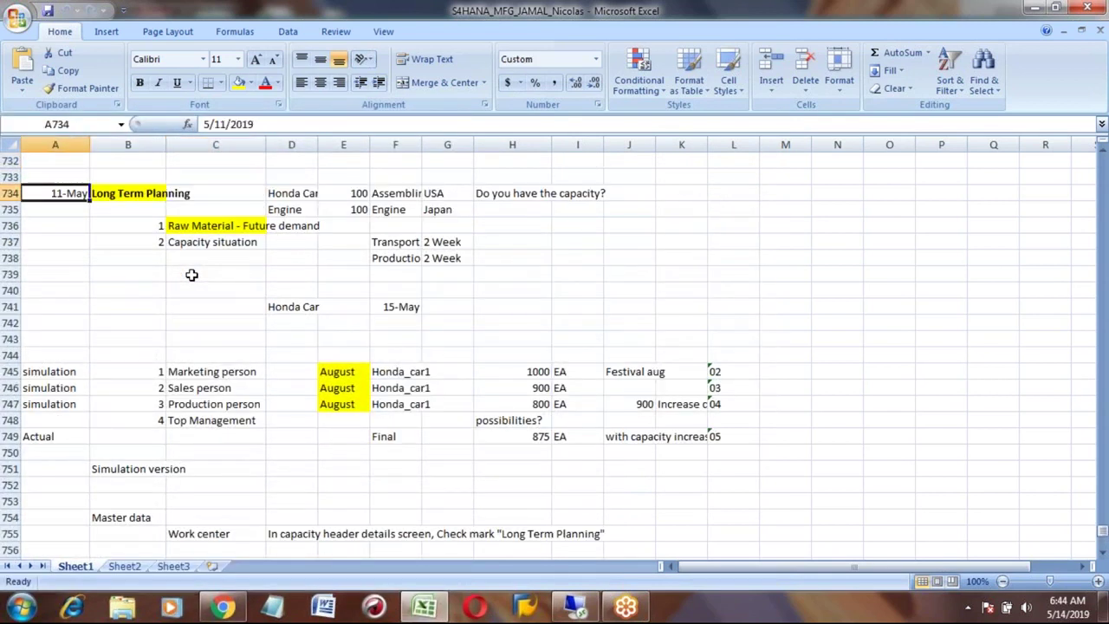
Step: Review the Long Term Planning notes from the raw material and capacity points through the simulation rows to the process steps
{"action": "key", "text": "Right"}
{"action": "key", "text": "Down"}
{"action": "key", "text": "Down"}
{"action": "key", "text": "Down"}
{"action": "key", "text": "Down"}
{"action": "key", "text": "Down"}
{"action": "key", "text": "Down"}
{"action": "key", "text": "Down"}
{"action": "key", "text": "Down"}
{"action": "key", "text": "Down"}
{"action": "key", "text": "Down"}
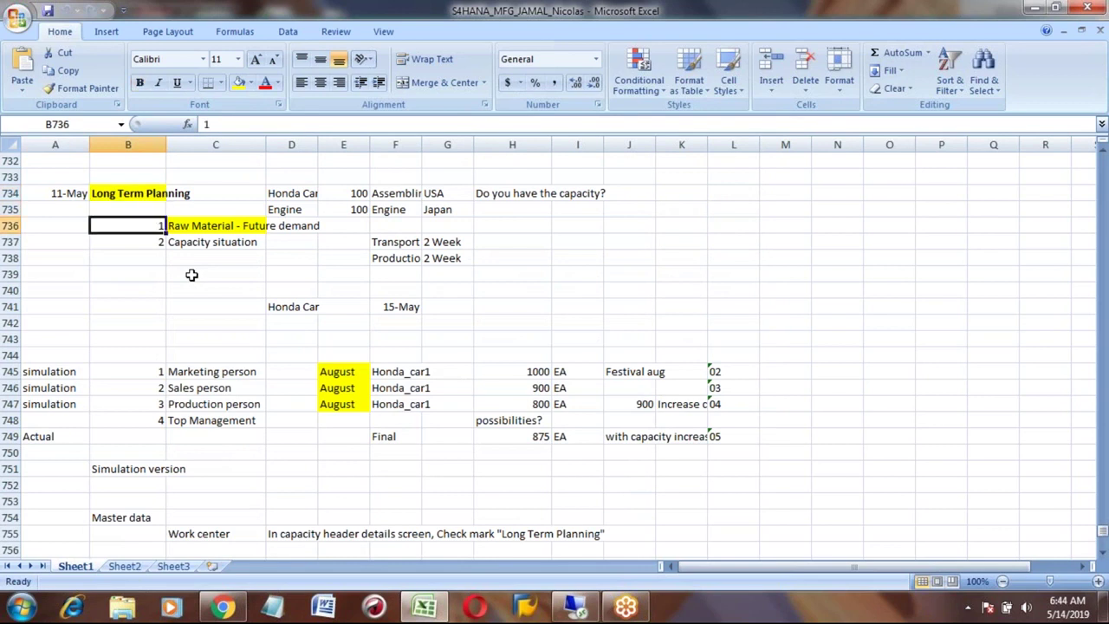
{"action": "key", "text": "Down"}
{"action": "key", "text": "Down"}
{"action": "key", "text": "Down"}
{"action": "key", "text": "Down"}
{"action": "key", "text": "Down"}
{"action": "key", "text": "Down"}
{"action": "key", "text": "Down"}
{"action": "key", "text": "Down"}
{"action": "key", "text": "Down"}
{"action": "key", "text": "Down"}
{"action": "key", "text": "Down"}
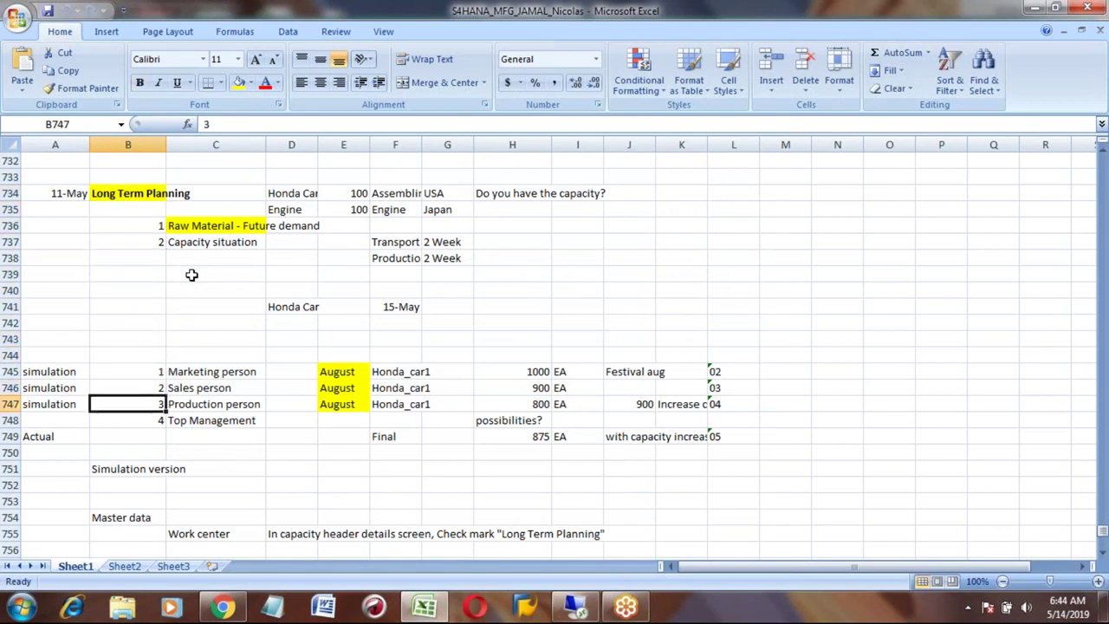
{"action": "key", "text": "Down"}
{"action": "key", "text": "Down"}
{"action": "key", "text": "Down"}
{"action": "key", "text": "Down"}
{"action": "key", "text": "Down"}
{"action": "key", "text": "Down"}
{"action": "key", "text": "Down"}
{"action": "key", "text": "Down"}
{"action": "key", "text": "Down"}
{"action": "key", "text": "Down"}
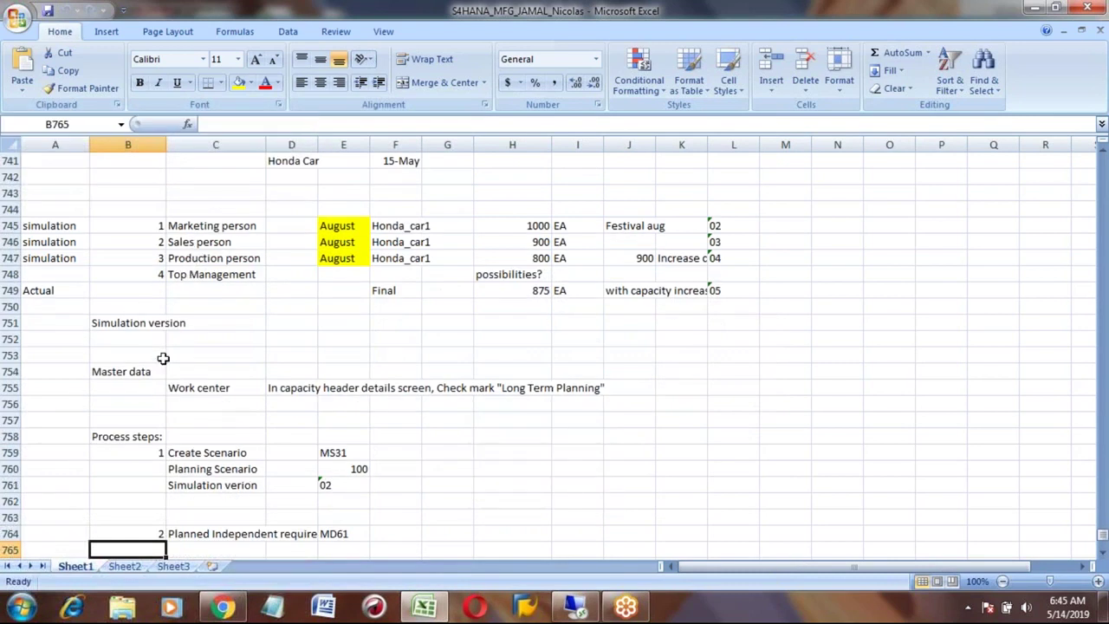
Step: Read the Master data note on the work center's capacity header setting in row 755
{"action": "left_click", "coordinate": [125, 371]}
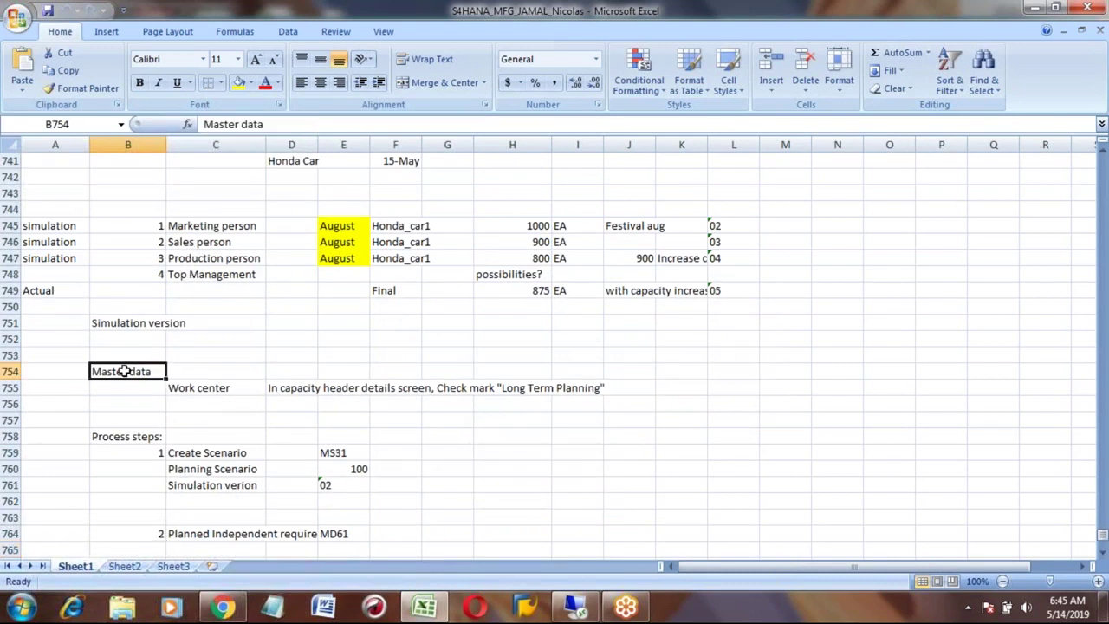
{"action": "left_click", "coordinate": [209, 389]}
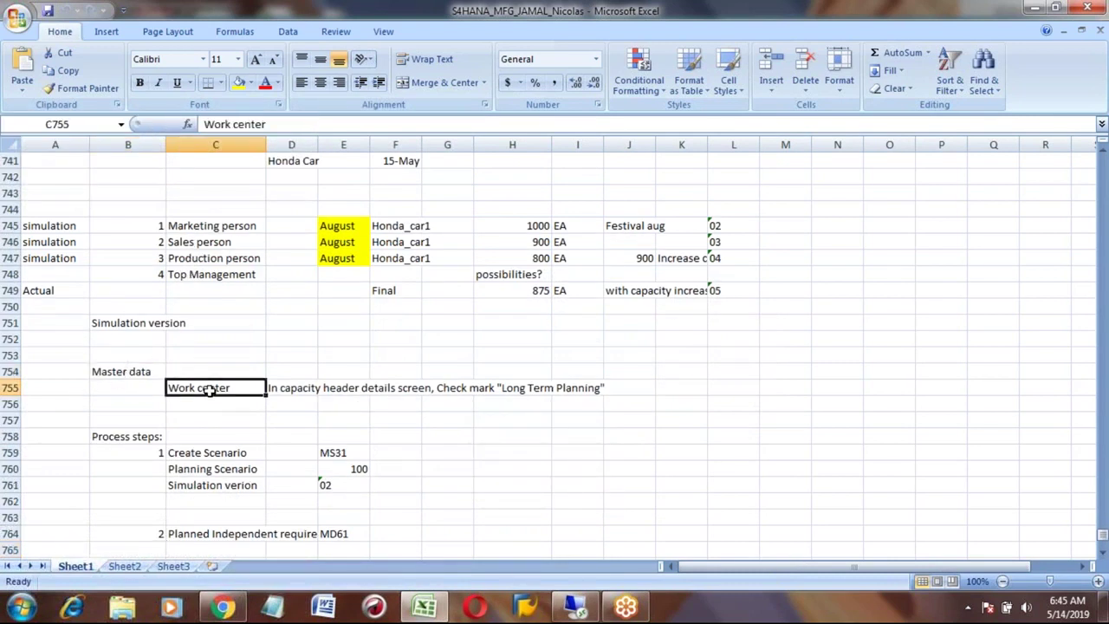
{"action": "left_click", "coordinate": [288, 388]}
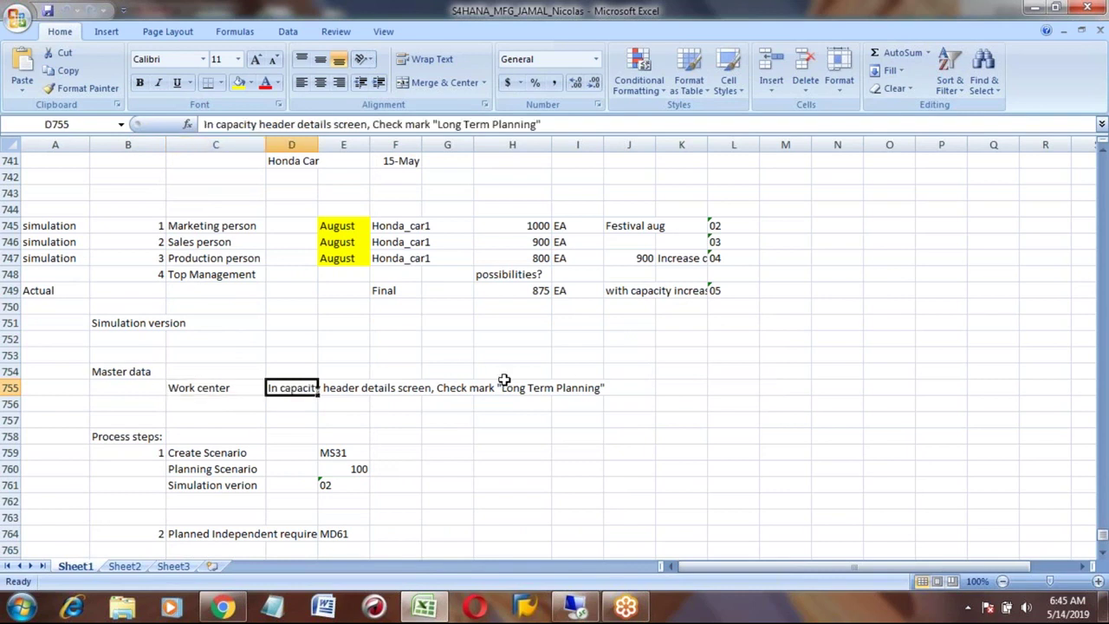
{"action": "left_click", "coordinate": [214, 390]}
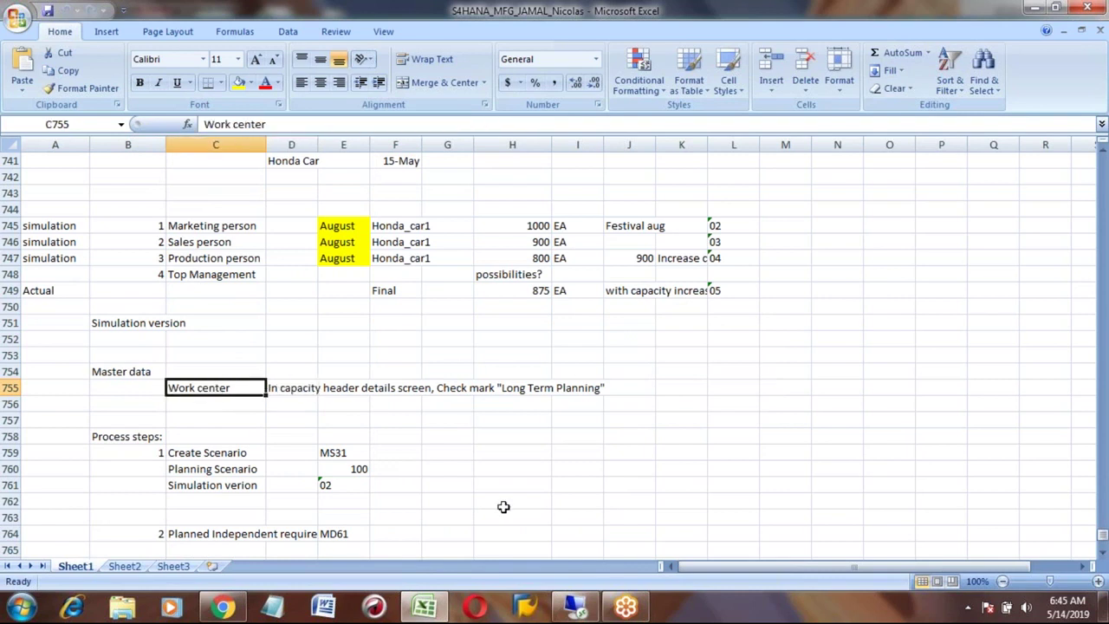
Step: Switch to the SAP session and display work center wc001 in plant 7777 with transaction CR03
{"action": "left_click", "coordinate": [572, 609]}
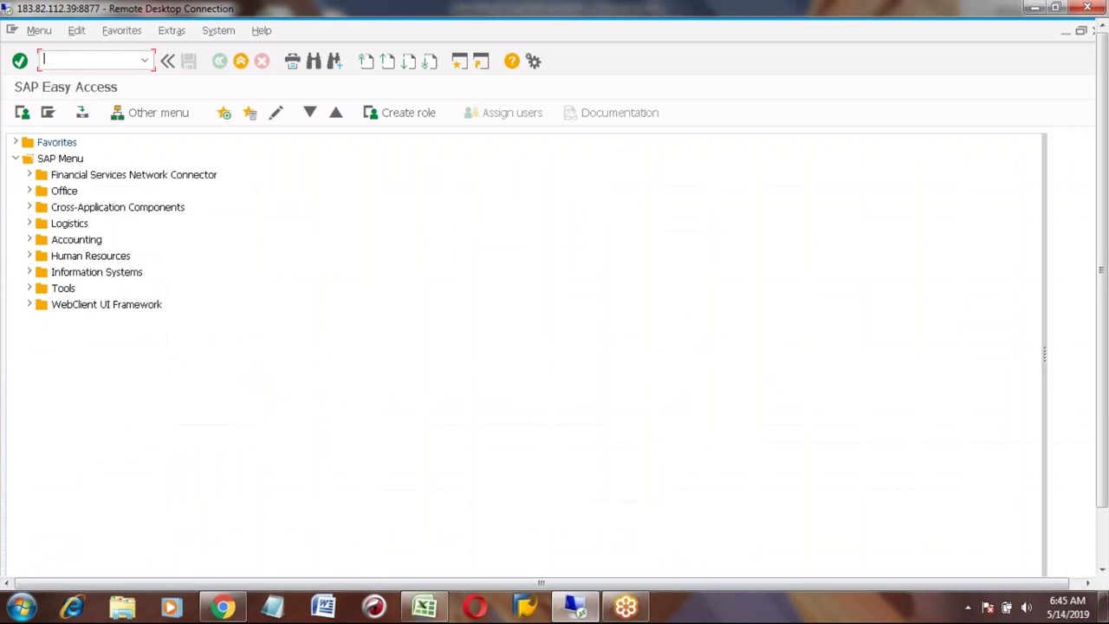
{"action": "type", "text": "se11"}
{"action": "key", "text": "Return"}
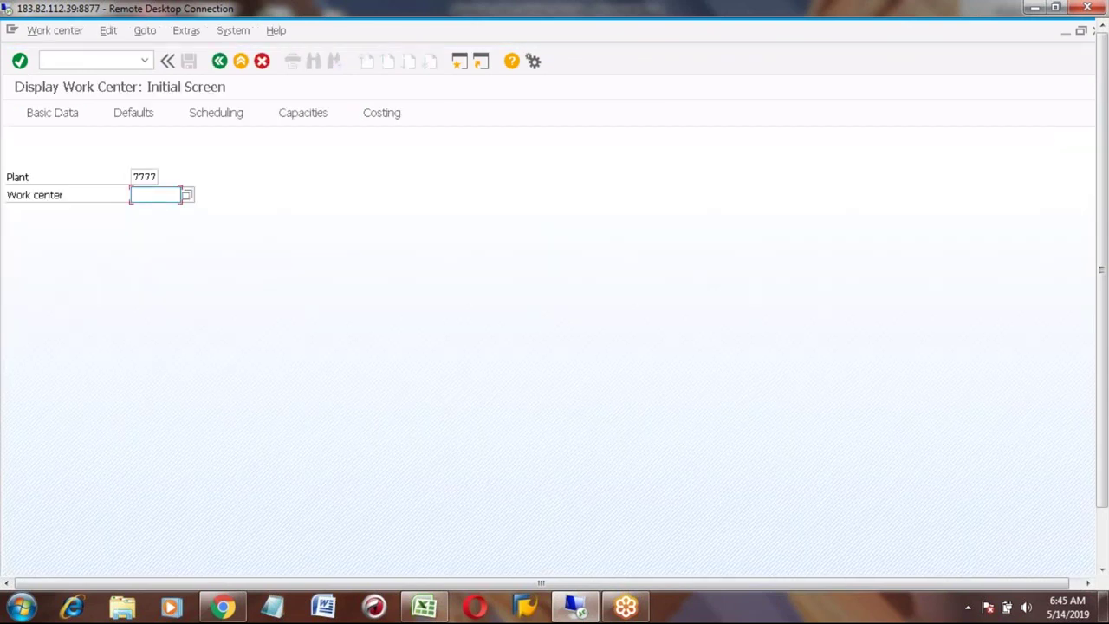
{"action": "key", "text": "BackSpace"}
{"action": "key", "text": "Down"}
{"action": "key", "text": "Down"}
{"action": "key", "text": "Down"}
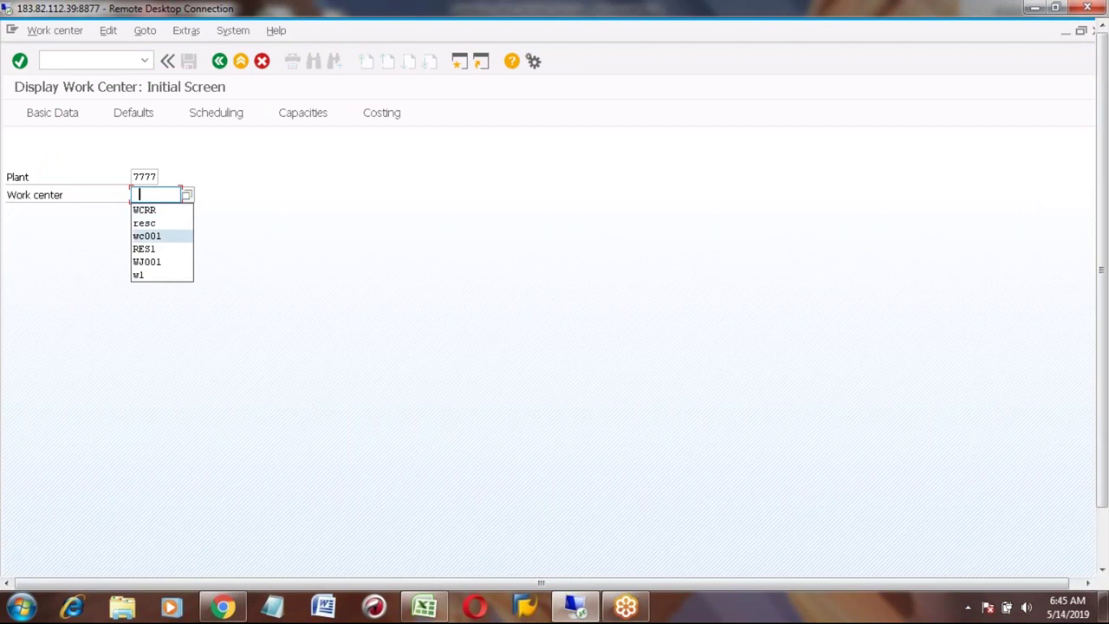
{"action": "key", "text": "Return"}
{"action": "key", "text": "Return"}
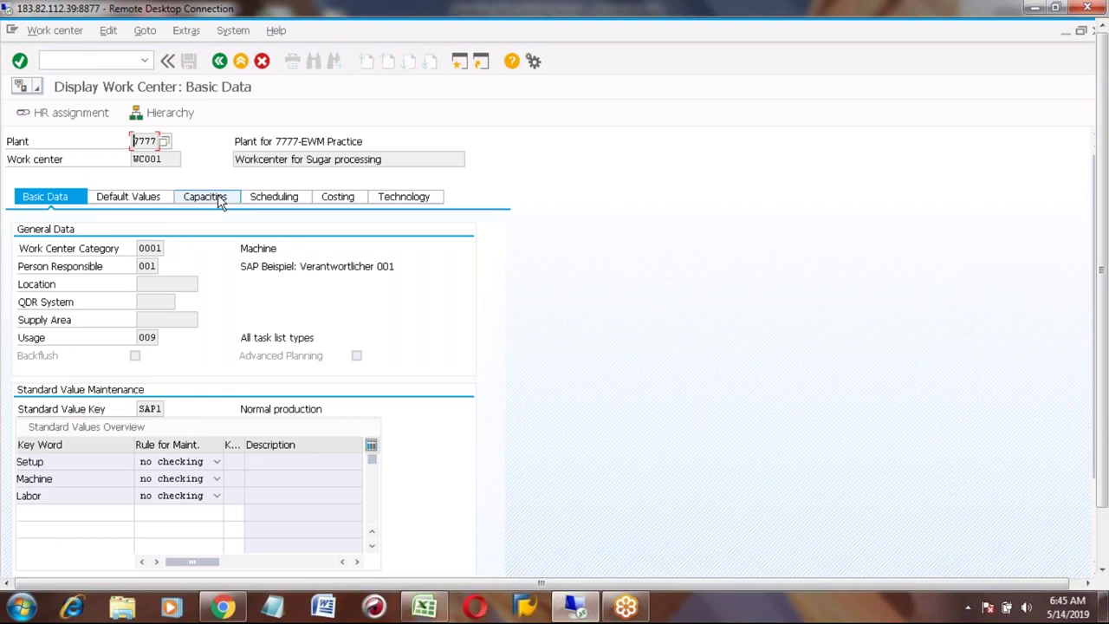
Step: Check the Long-term planning indicator in the work center's capacity header details, and return to SAP Easy Access
{"action": "left_click", "coordinate": [218, 194]}
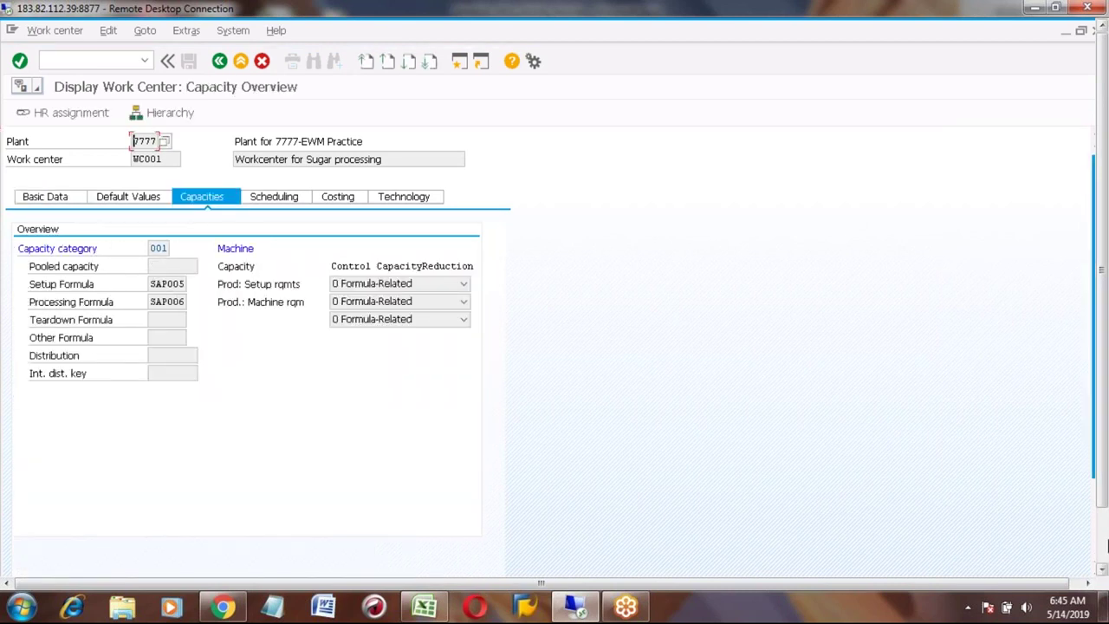
{"action": "left_click", "coordinate": [1106, 544]}
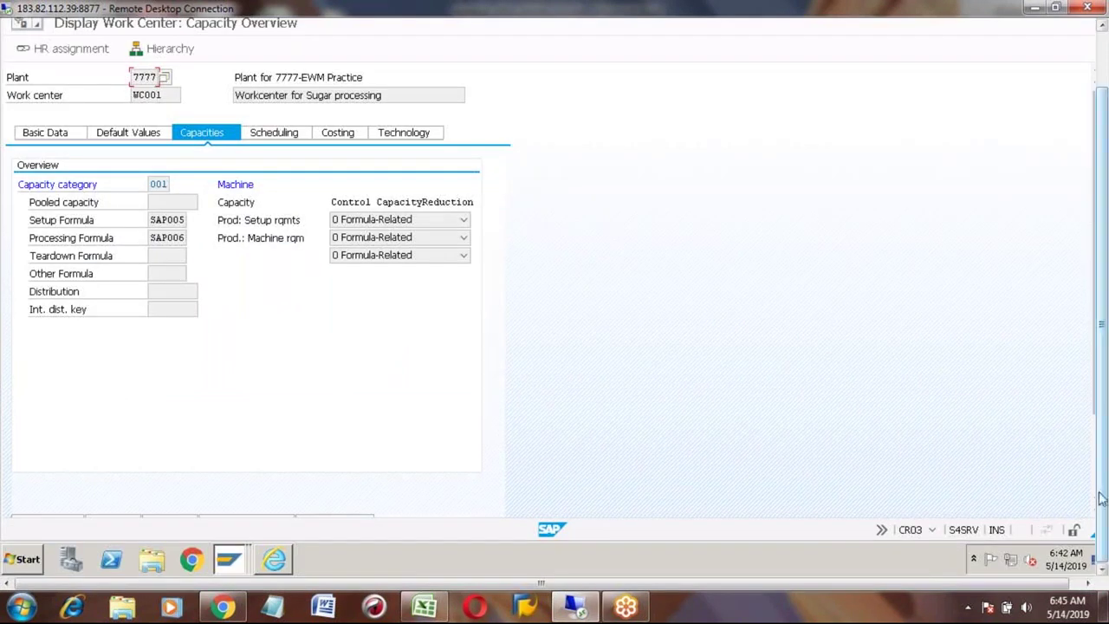
{"action": "scroll", "coordinate": [393, 391], "scroll_direction": "down", "scroll_amount": 3}
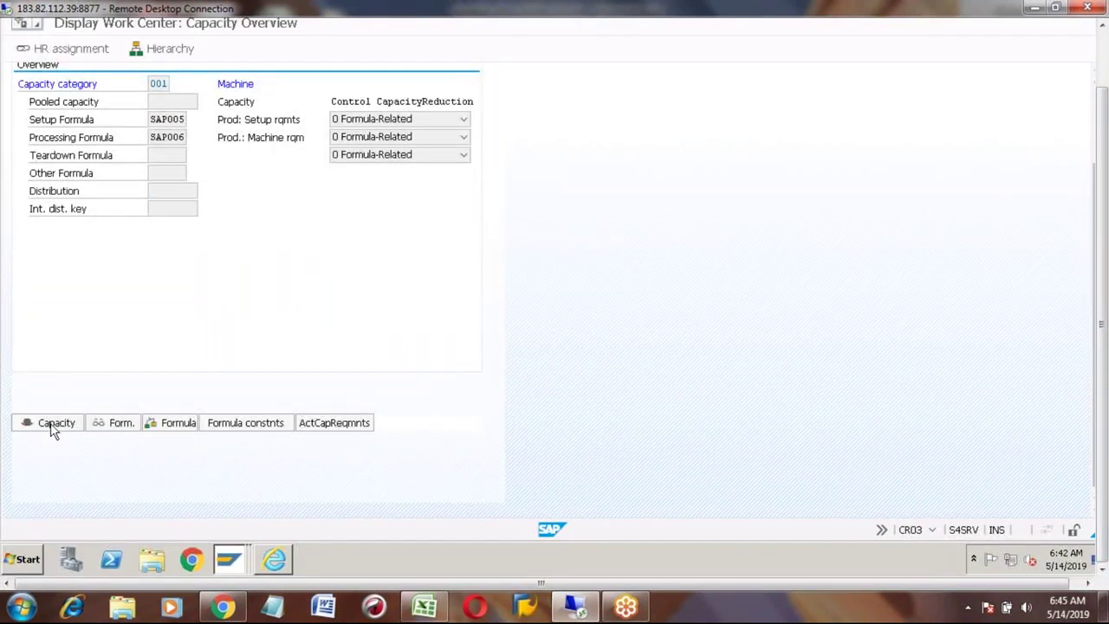
{"action": "left_click", "coordinate": [50, 424]}
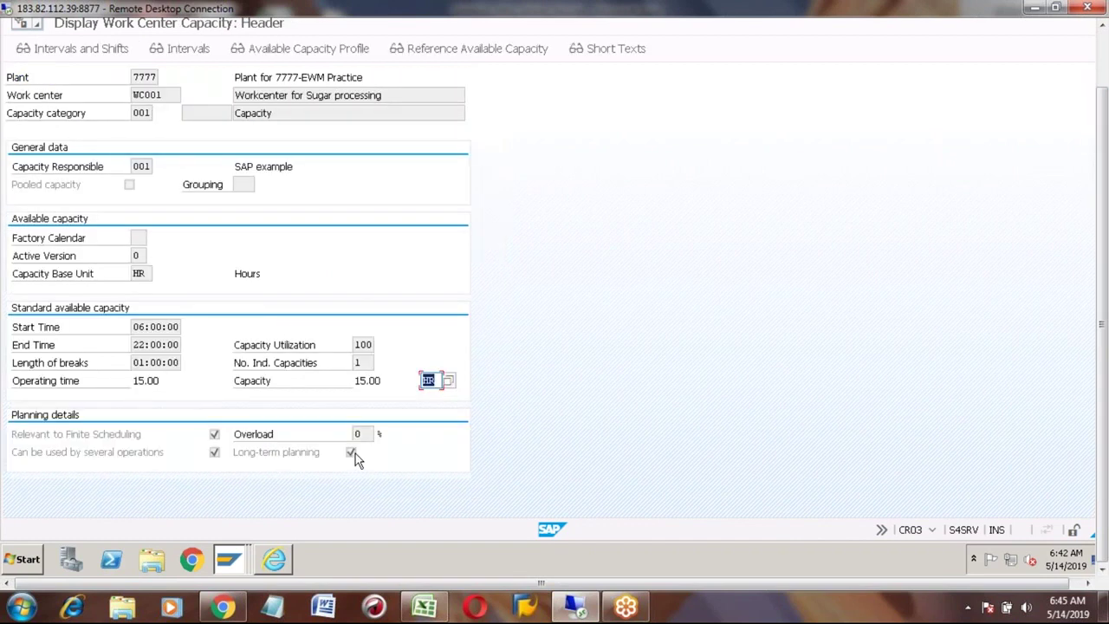
{"action": "left_click", "coordinate": [351, 455]}
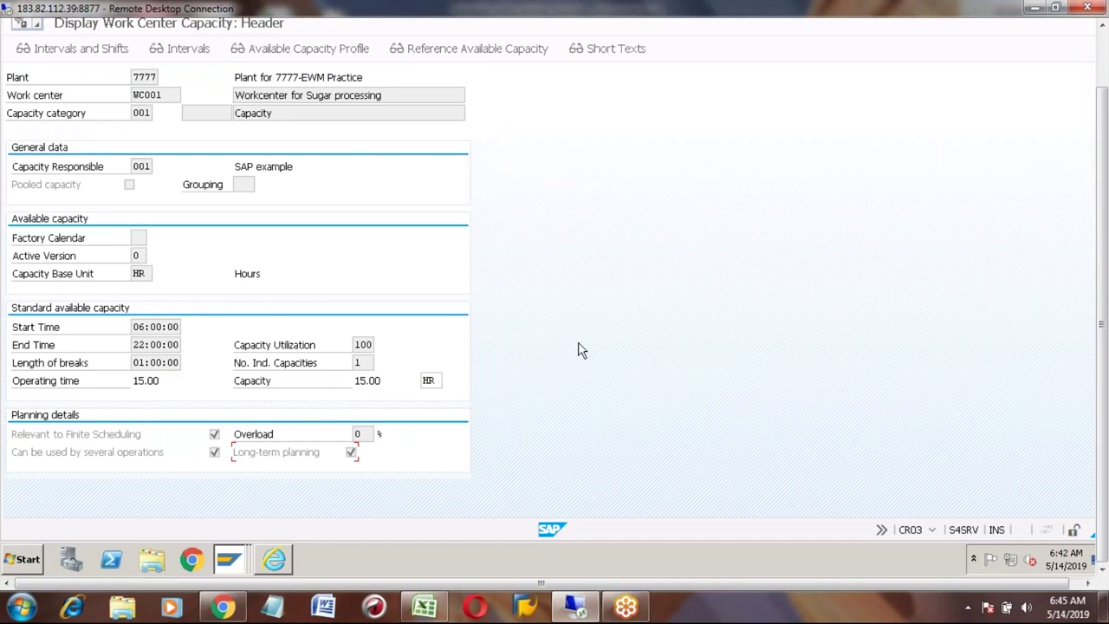
{"action": "left_click", "coordinate": [1100, 59]}
{"action": "left_click", "coordinate": [241, 62]}
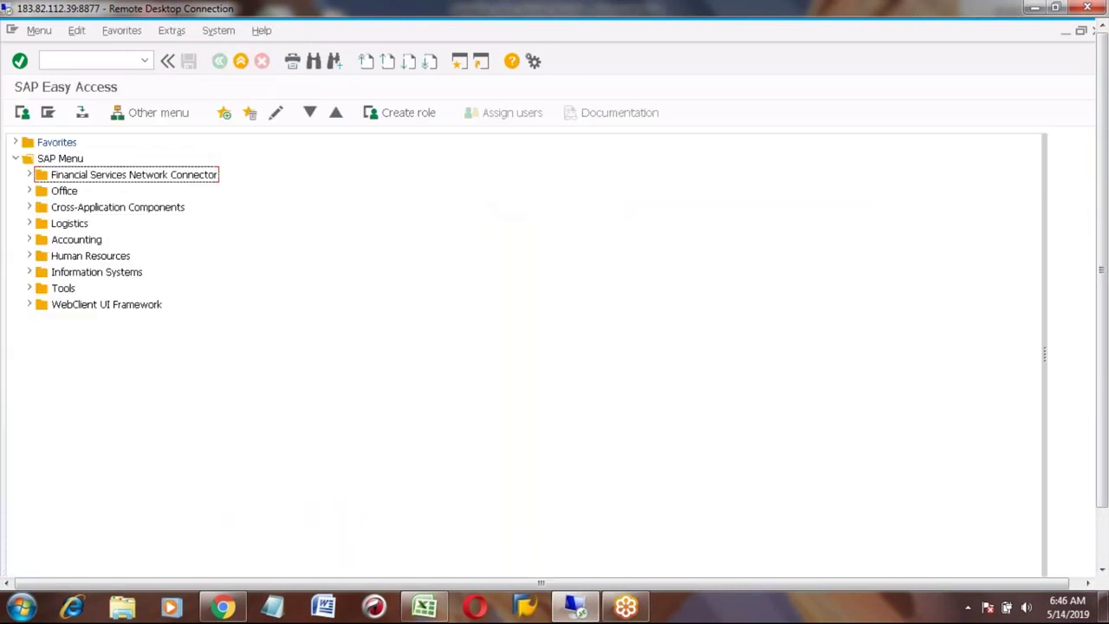
Step: Switch back to the Excel notes and review the first process step, Create Scenario, with its transaction code MS31
{"action": "left_click", "coordinate": [426, 612]}
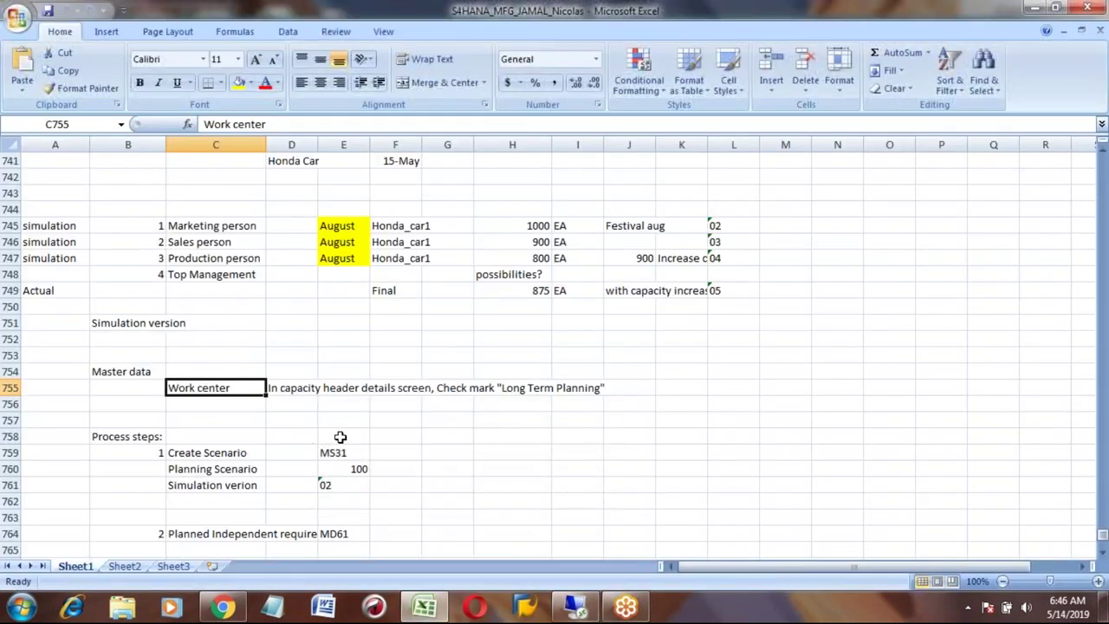
{"action": "left_click", "coordinate": [130, 437]}
{"action": "key", "text": "Up"}
{"action": "key", "text": "Up"}
{"action": "key", "text": "Up"}
{"action": "key", "text": "Up"}
{"action": "key", "text": "Down"}
{"action": "key", "text": "Down"}
{"action": "key", "text": "Down"}
{"action": "key", "text": "Down"}
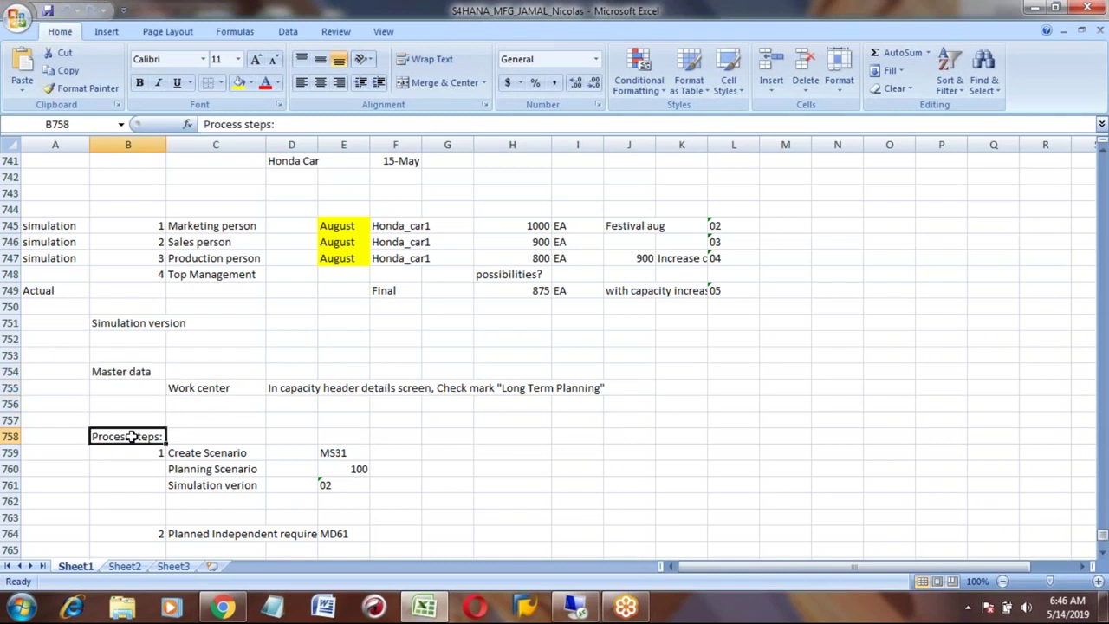
{"action": "key", "text": "Down"}
{"action": "key", "text": "Right"}
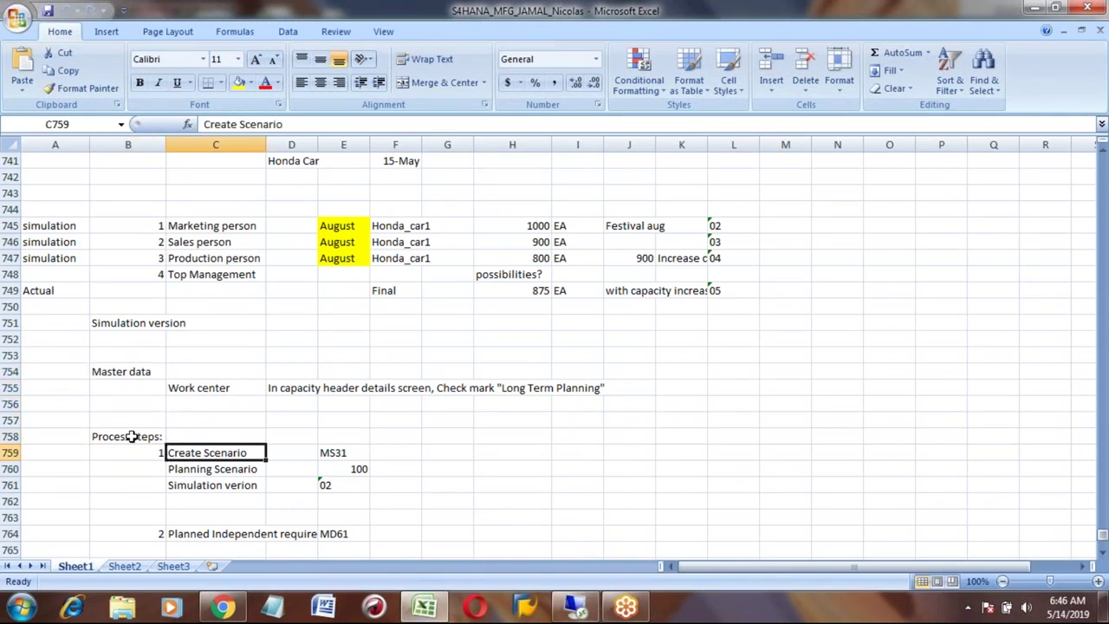
{"action": "key", "text": "Right"}
{"action": "key", "text": "Right"}
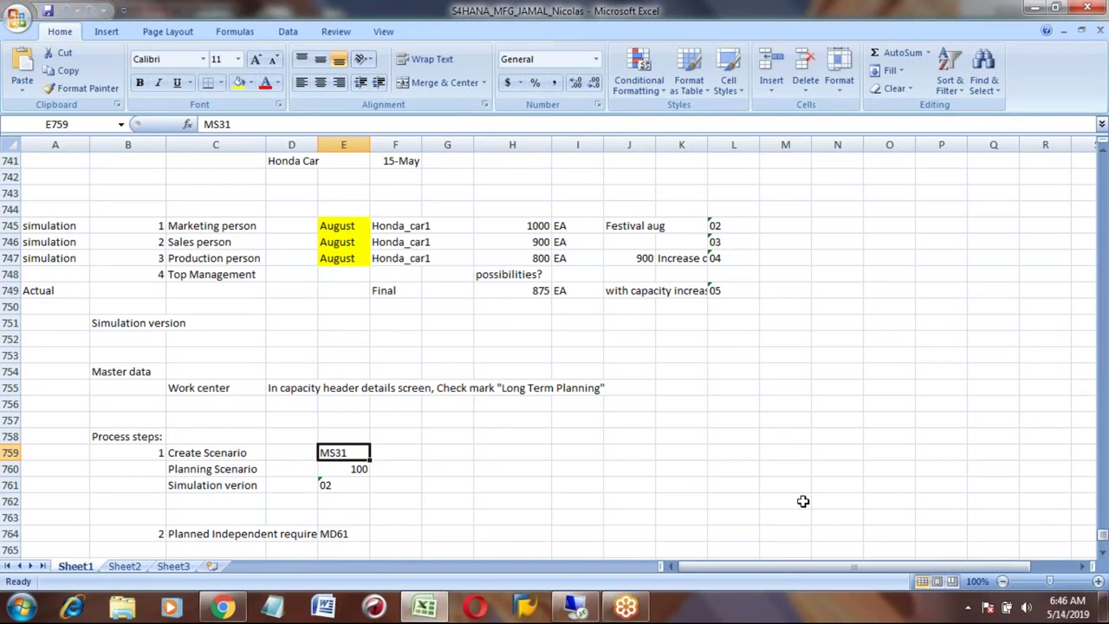
{"action": "left_click", "coordinate": [207, 453]}
{"action": "left_click", "coordinate": [333, 451]}
{"action": "left_click", "coordinate": [228, 452]}
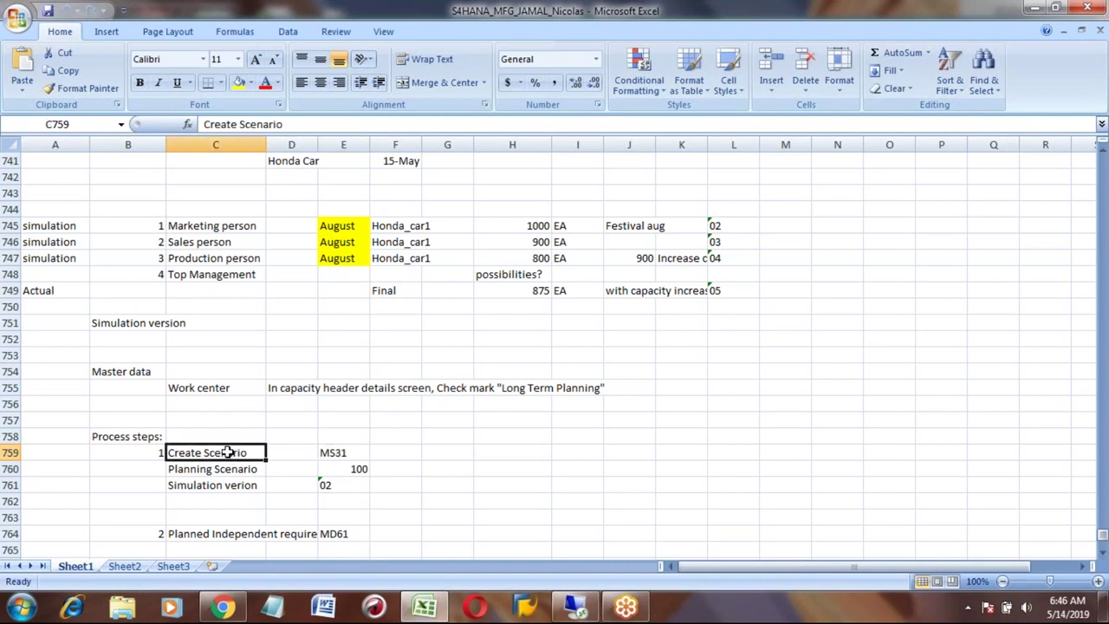
{"action": "left_click", "coordinate": [327, 452]}
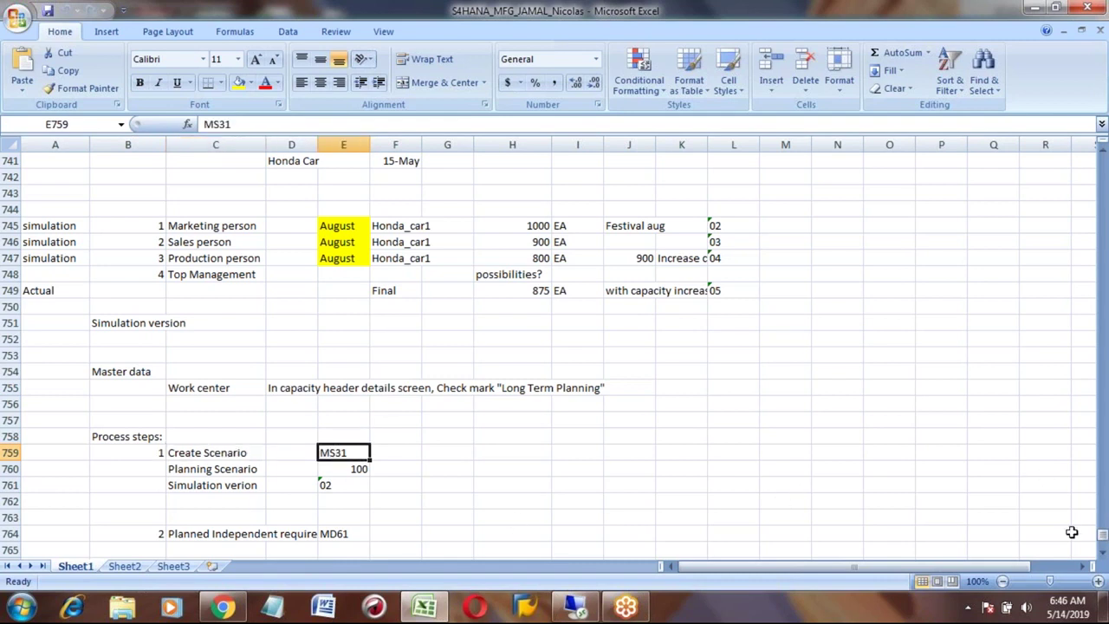
{"action": "left_click", "coordinate": [1101, 557]}
{"action": "left_click", "coordinate": [1102, 557]}
Step: Switch to SAP and expand the SAP Menu path Logistics, Production, Production Planning, Long-Term Planning, Scenario
{"action": "left_click", "coordinate": [582, 611]}
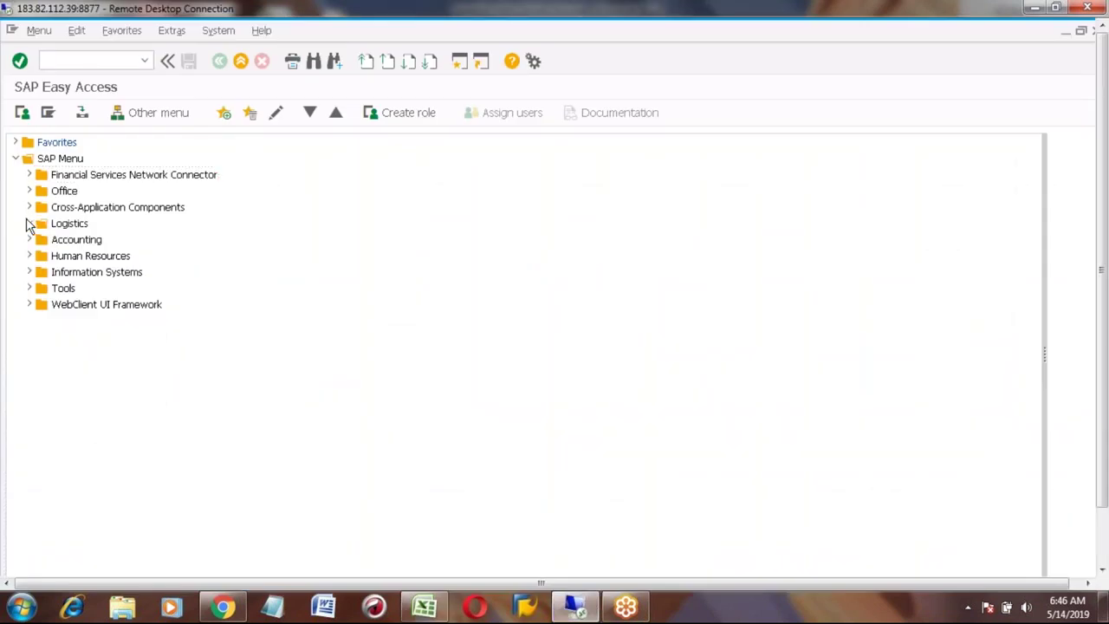
{"action": "left_click", "coordinate": [29, 223]}
{"action": "left_click", "coordinate": [71, 226]}
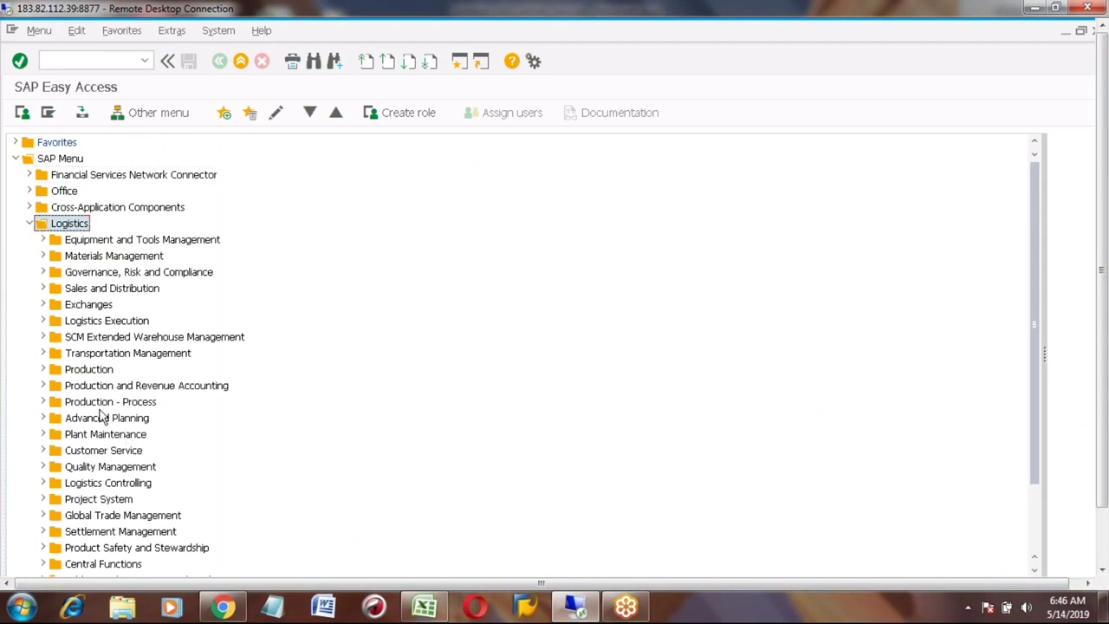
{"action": "left_click", "coordinate": [82, 371]}
{"action": "left_click", "coordinate": [43, 369]}
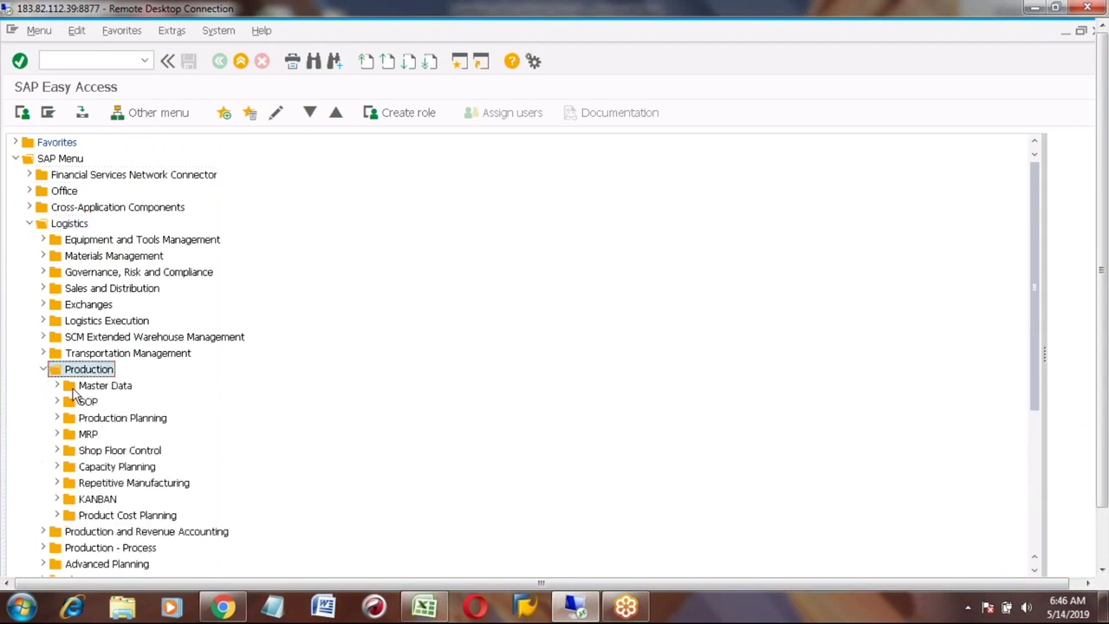
{"action": "left_click", "coordinate": [69, 420]}
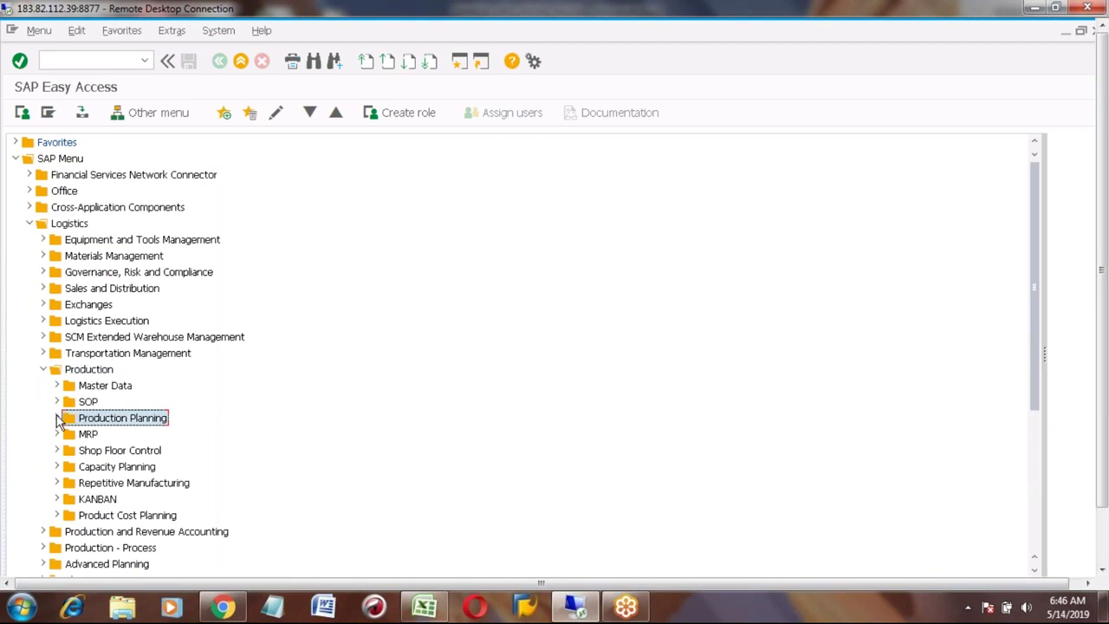
{"action": "left_click", "coordinate": [58, 419]}
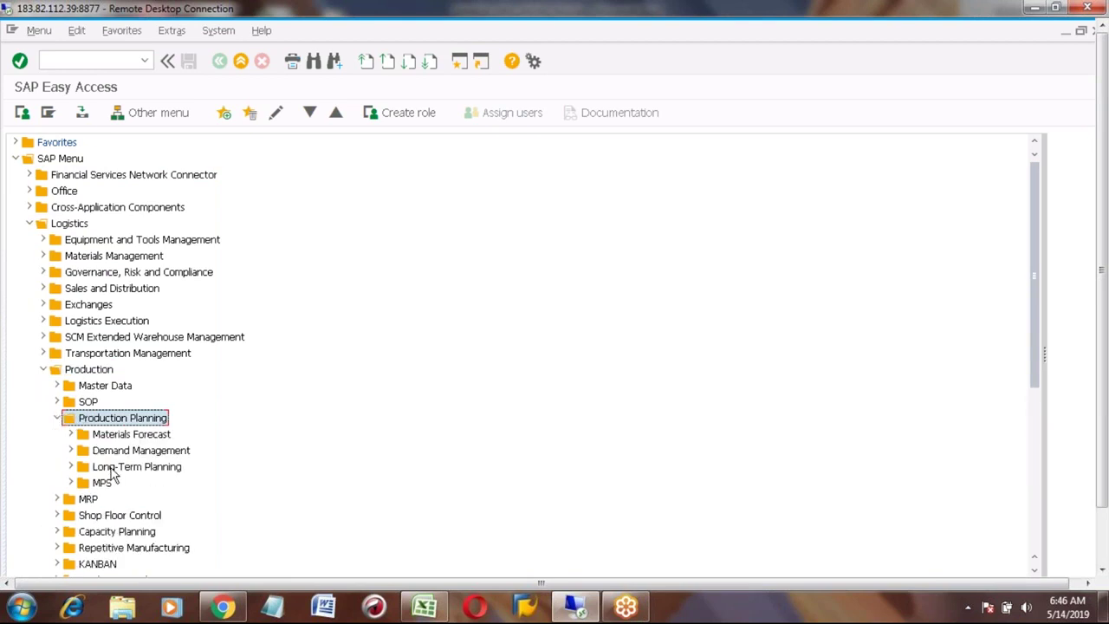
{"action": "left_click", "coordinate": [112, 468]}
{"action": "left_click", "coordinate": [72, 467]}
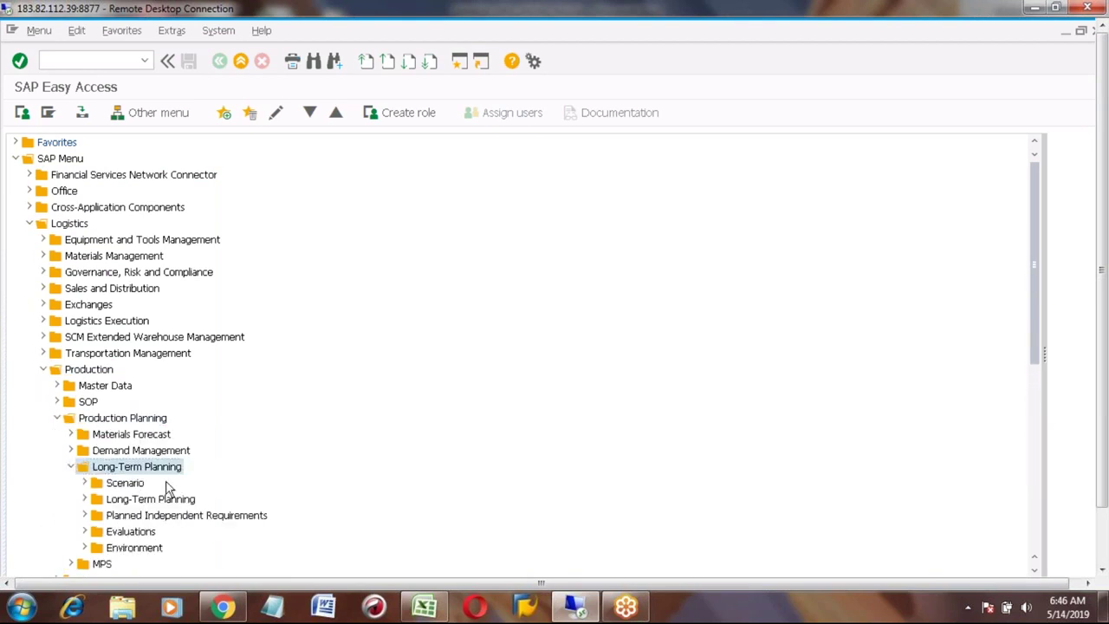
{"action": "left_click", "coordinate": [125, 485]}
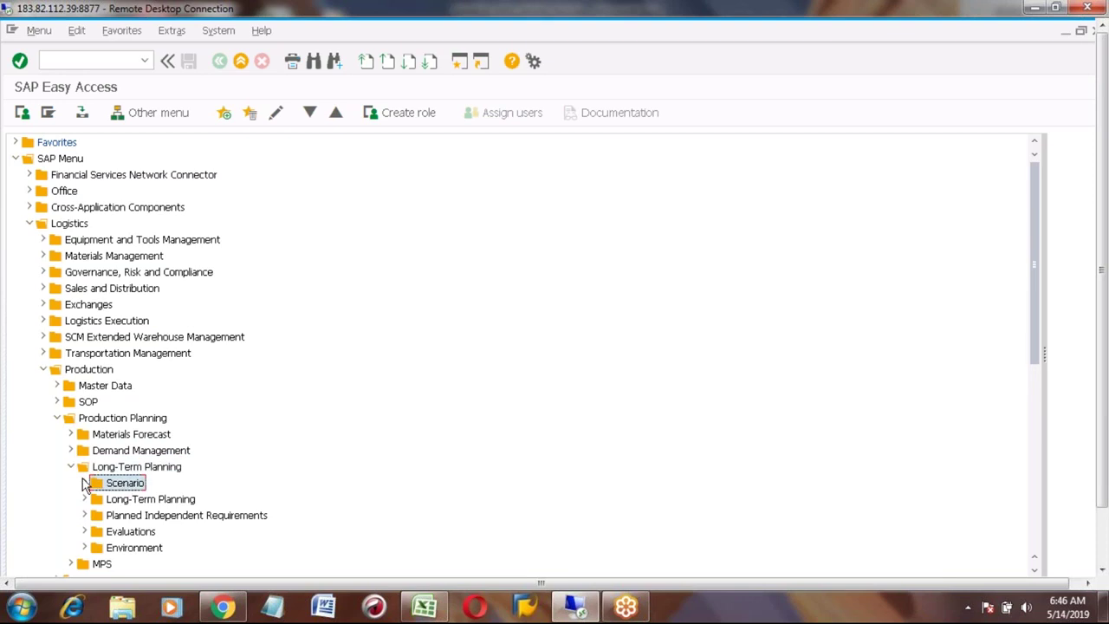
{"action": "left_click", "coordinate": [85, 484]}
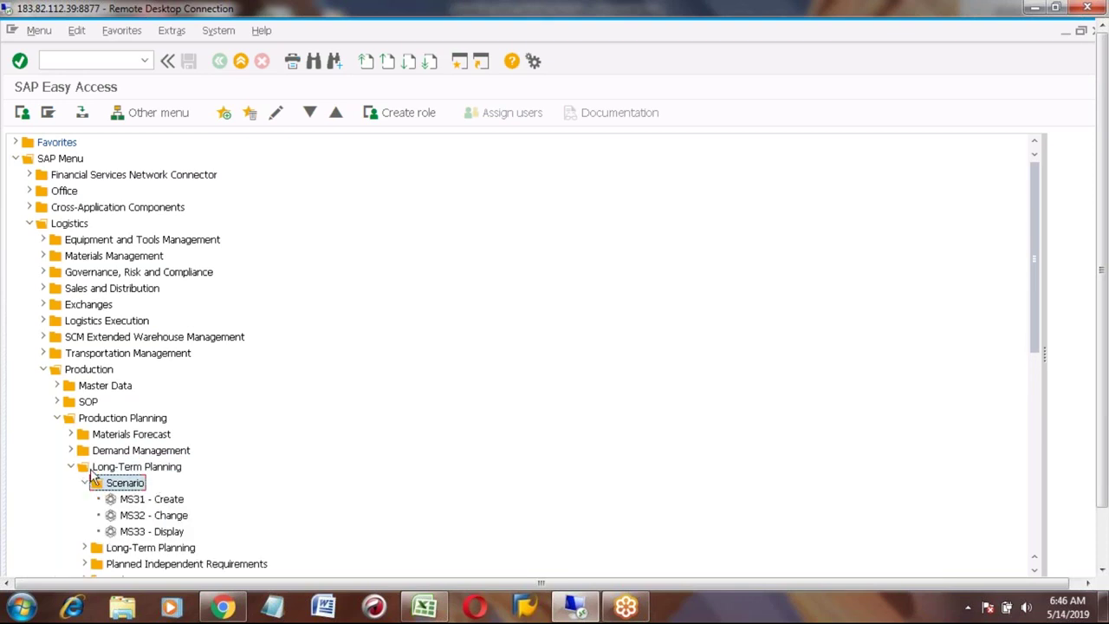
Step: Start MS31 to create a planning scenario and enter 101 as the MRP planning scenario number
{"action": "left_click", "coordinate": [146, 501]}
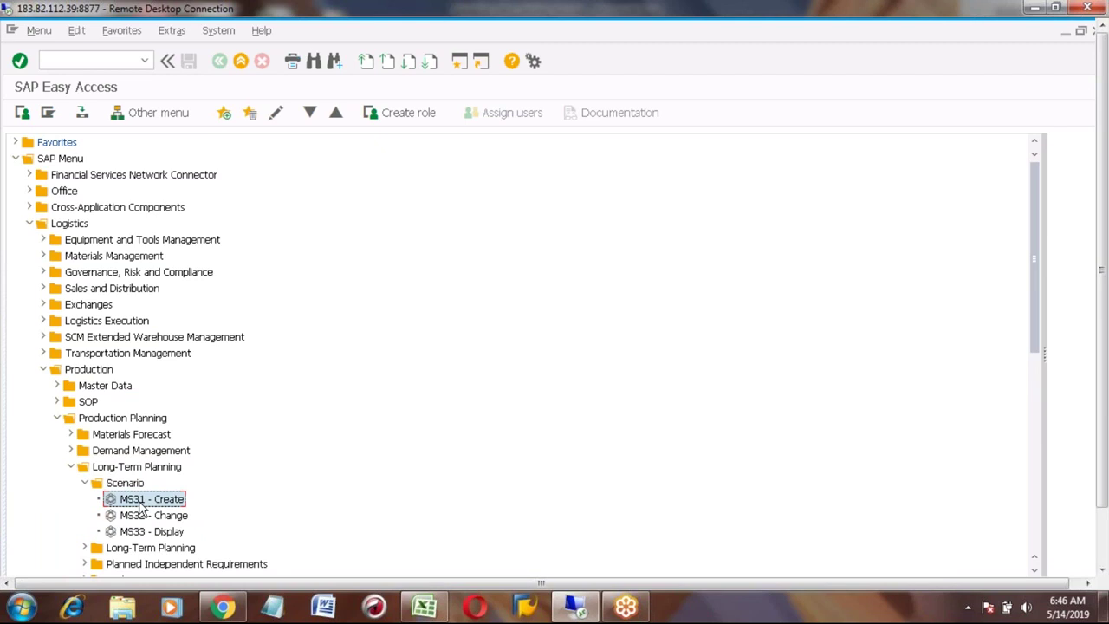
{"action": "double_click", "coordinate": [140, 502]}
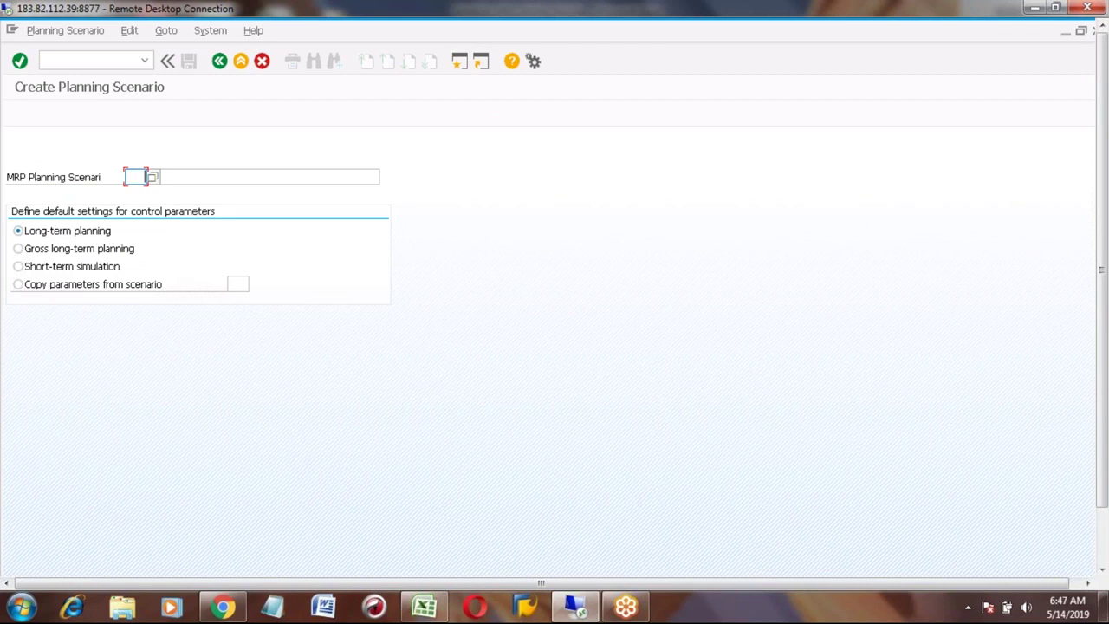
{"action": "type", "text": "101"}
{"action": "key", "text": "Tab"}
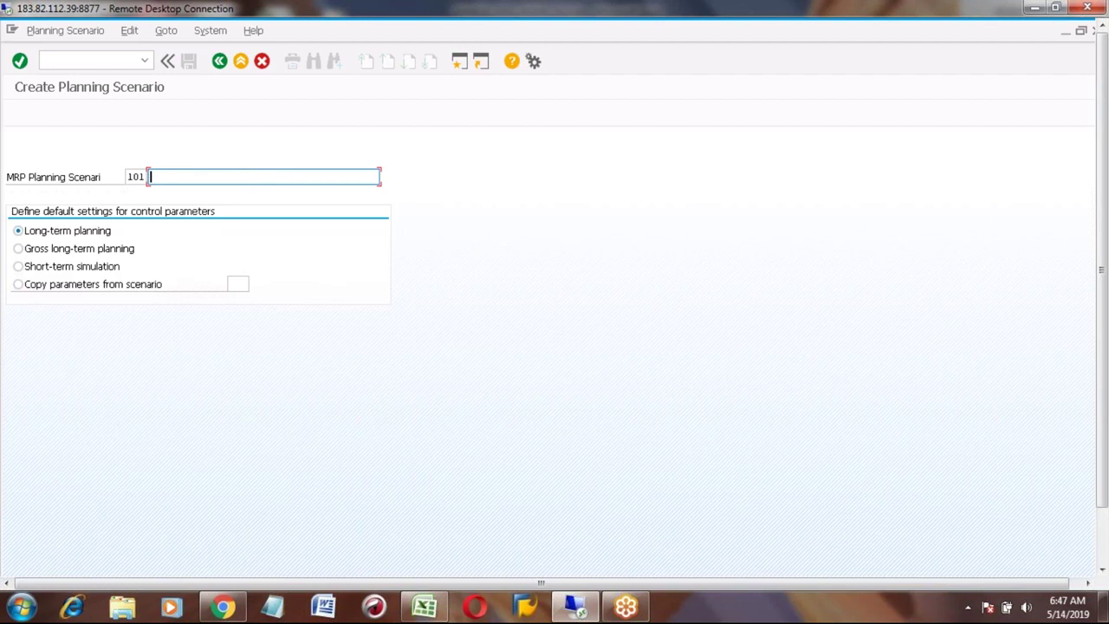
Step: Describe the scenario as Planning for July 2019 and continue to its control data with the long-term planning defaults
{"action": "type", "text": "Plann"}
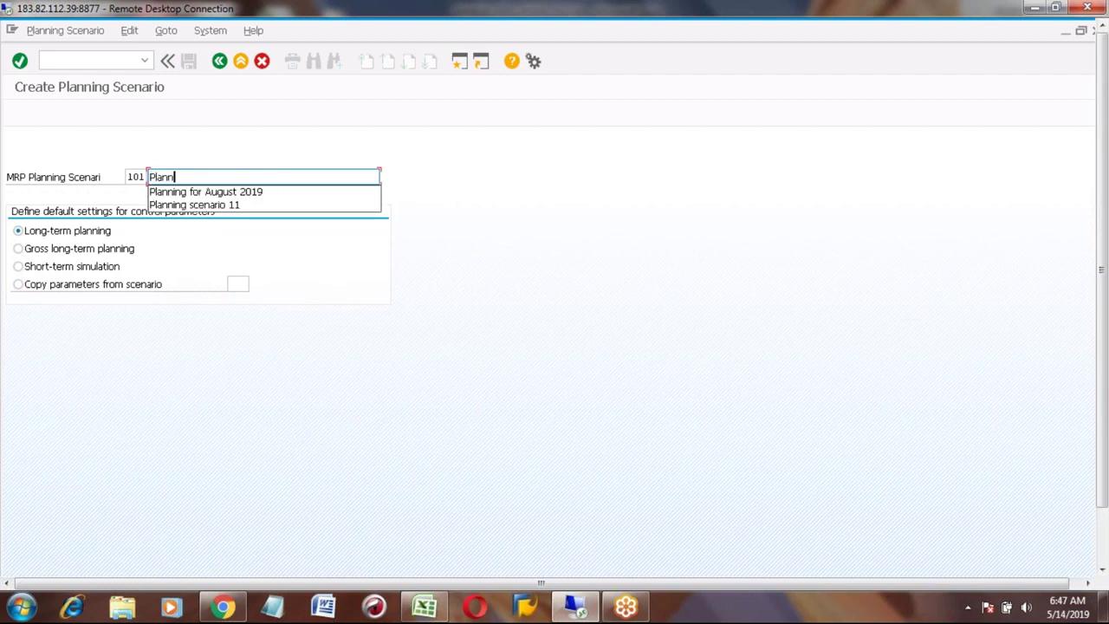
{"action": "key", "text": "Down"}
{"action": "key", "text": "Return"}
{"action": "key", "text": "Left"}
{"action": "key", "text": "Left"}
{"action": "key", "text": "Left"}
{"action": "key", "text": "Left"}
{"action": "key", "text": "Left"}
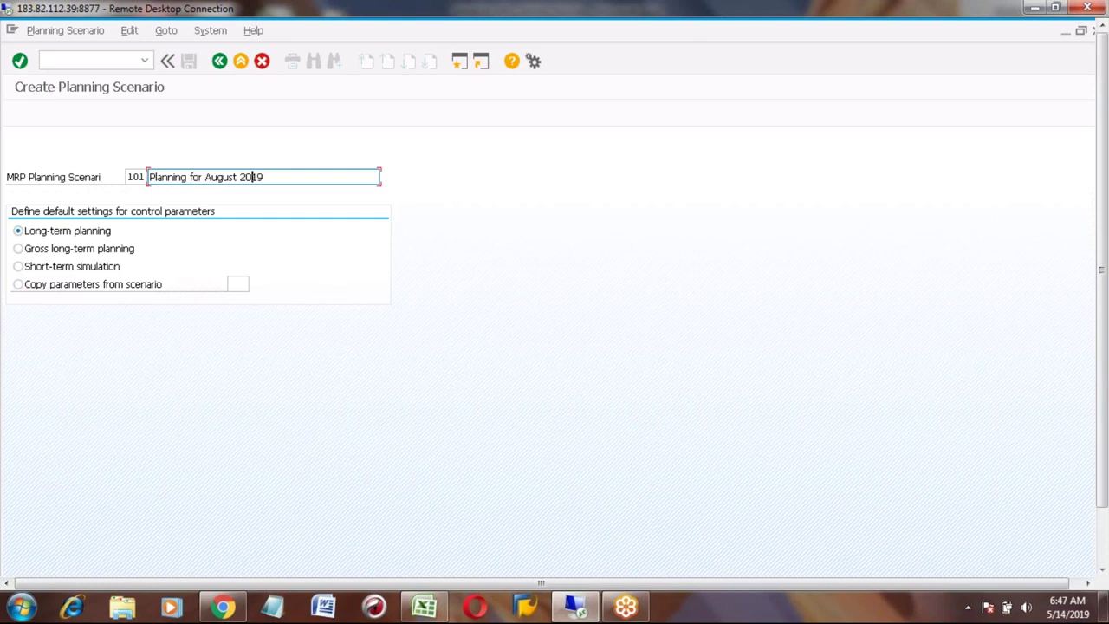
{"action": "key", "text": "BackSpace"}
{"action": "key", "text": "BackSpace"}
{"action": "key", "text": "BackSpace"}
{"action": "key", "text": "BackSpace"}
{"action": "key", "text": "BackSpace"}
{"action": "key", "text": "BackSpace"}
{"action": "type", "text": "July"}
{"action": "key", "text": "Return"}
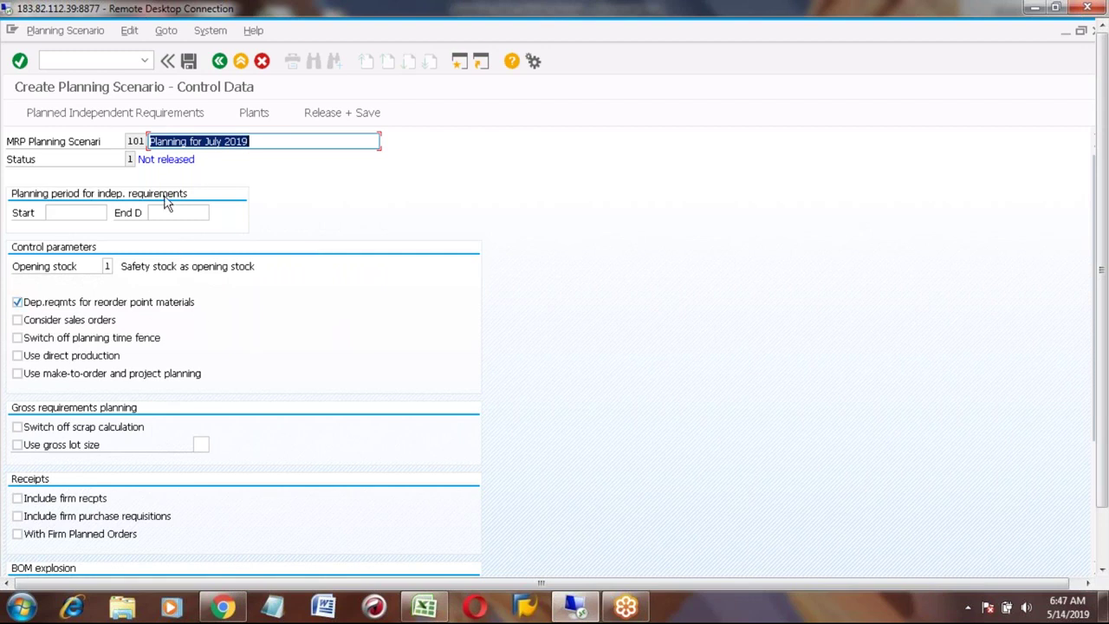
Step: Set the start date of the planning period for independent requirements to 05/14/2019
{"action": "left_click", "coordinate": [73, 213]}
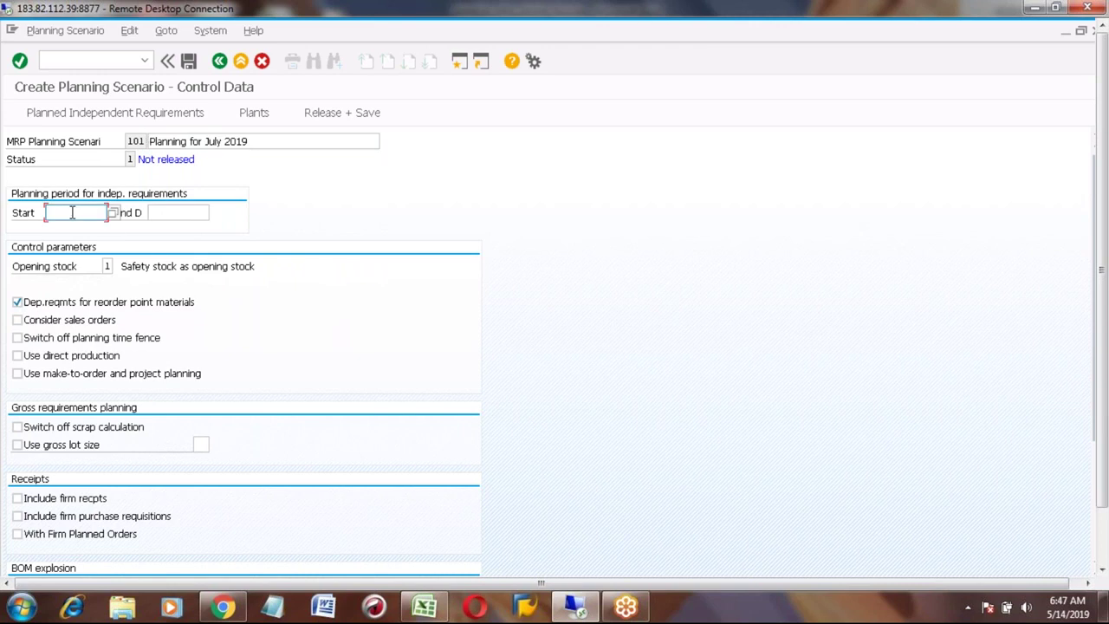
{"action": "left_click", "coordinate": [73, 213]}
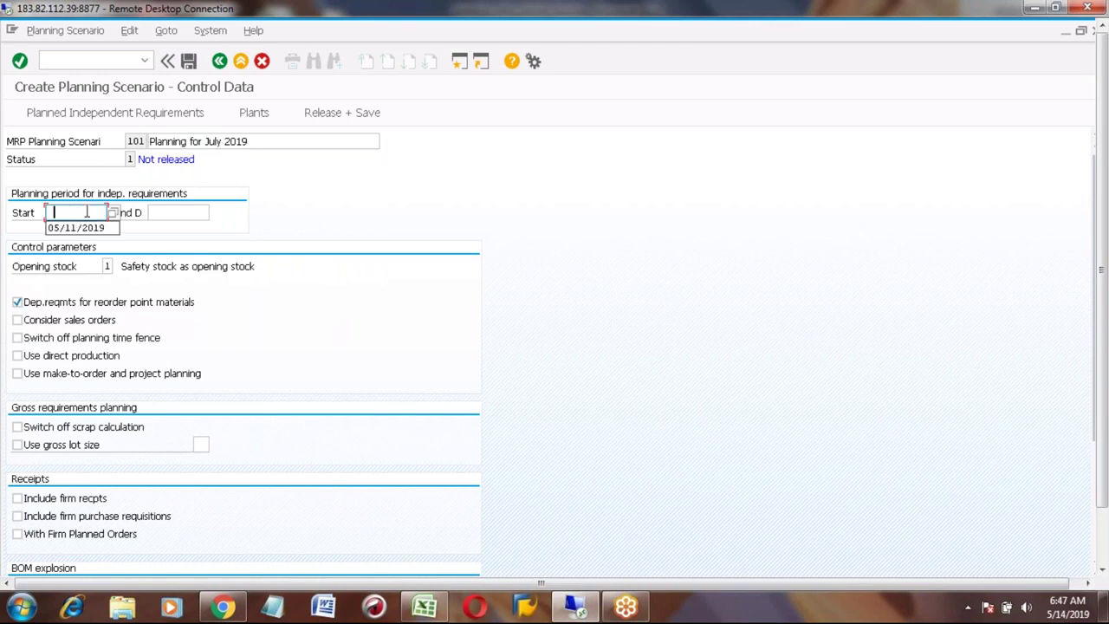
{"action": "left_click", "coordinate": [113, 213]}
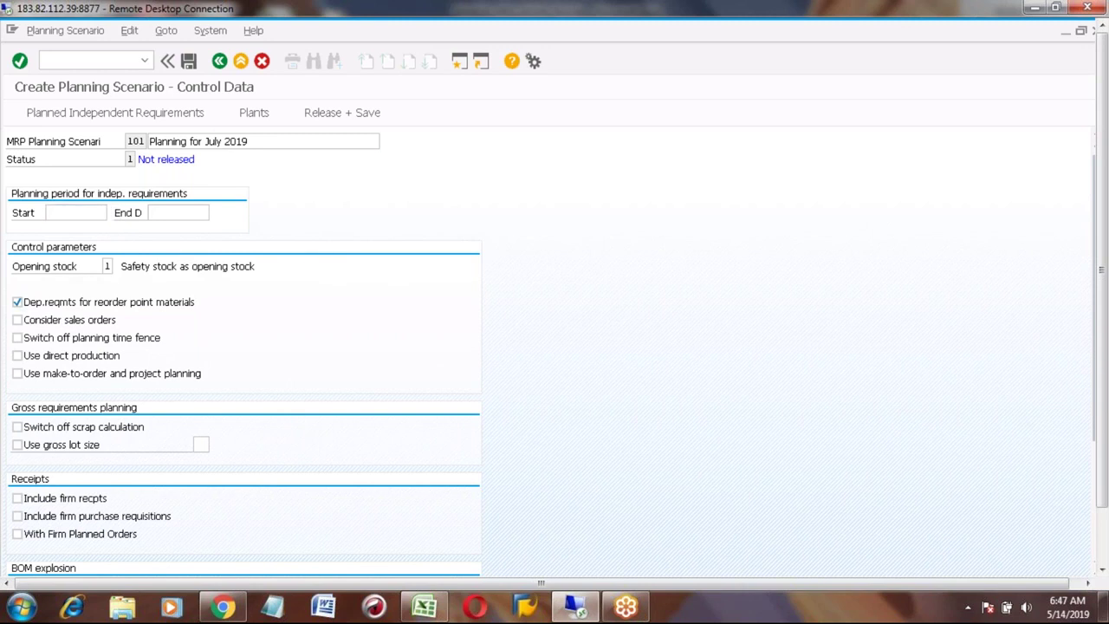
{"action": "double_click", "coordinate": [200, 347]}
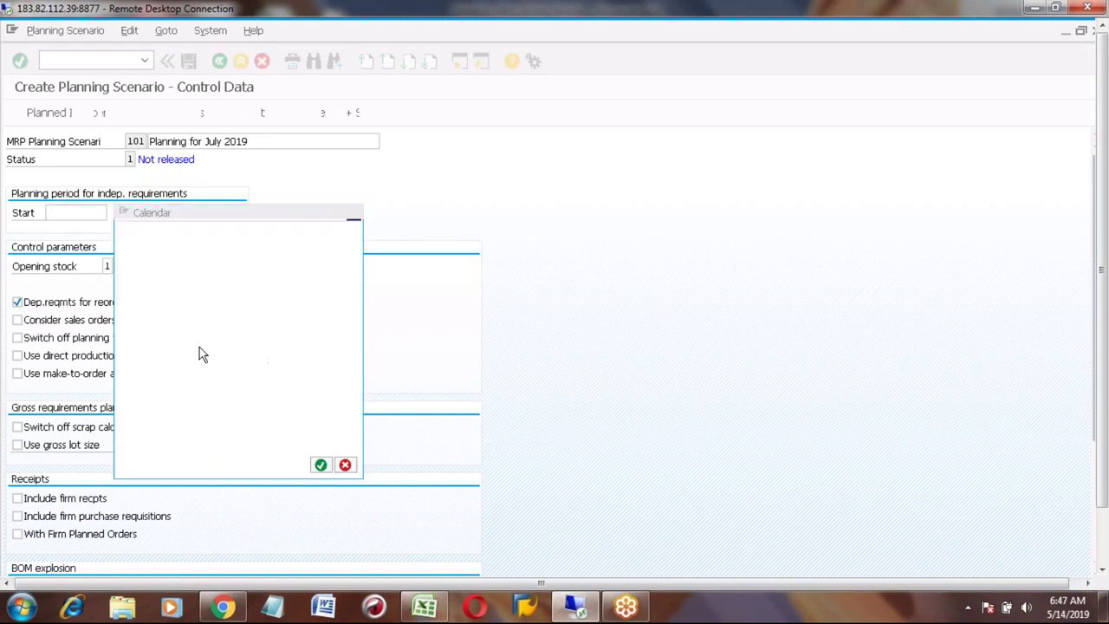
Step: Set the end date of the planning period for independent requirements to 05/31/2019
{"action": "left_click", "coordinate": [160, 213]}
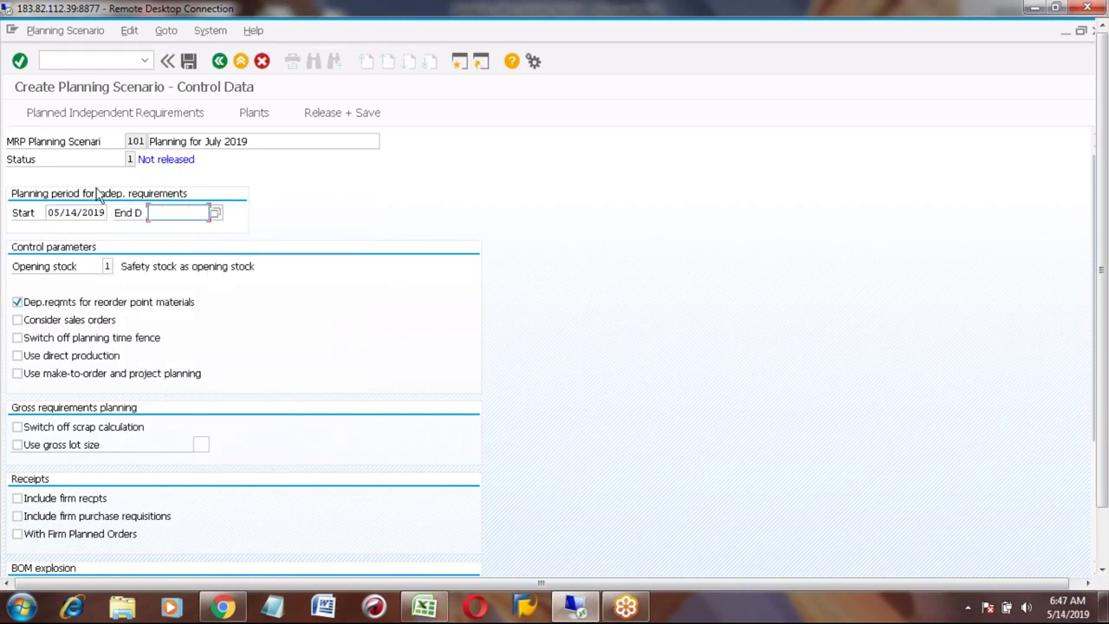
{"action": "left_click", "coordinate": [164, 213]}
{"action": "left_click", "coordinate": [176, 229]}
{"action": "key", "text": "BackSpace"}
{"action": "key", "text": "BackSpace"}
{"action": "key", "text": "BackSpace"}
{"action": "key", "text": "BackSpace"}
{"action": "key", "text": "BackSpace"}
{"action": "key", "text": "BackSpace"}
{"action": "key", "text": "BackSpace"}
{"action": "key", "text": "BackSpace"}
{"action": "key", "text": "BackSpace"}
{"action": "key", "text": "BackSpace"}
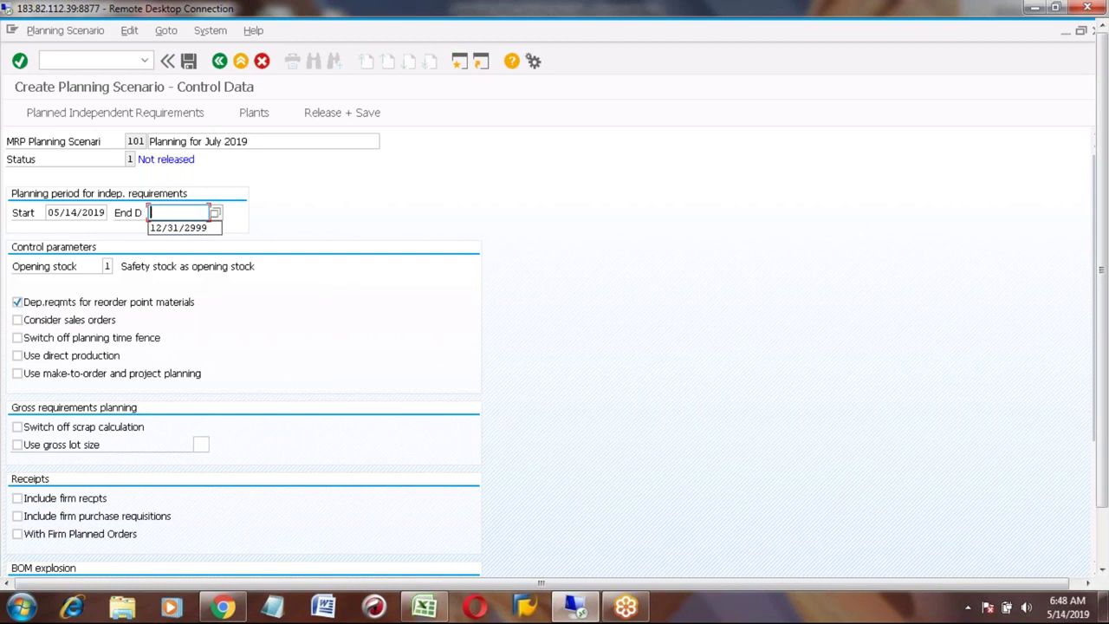
{"action": "type", "text": "05/31/2019"}
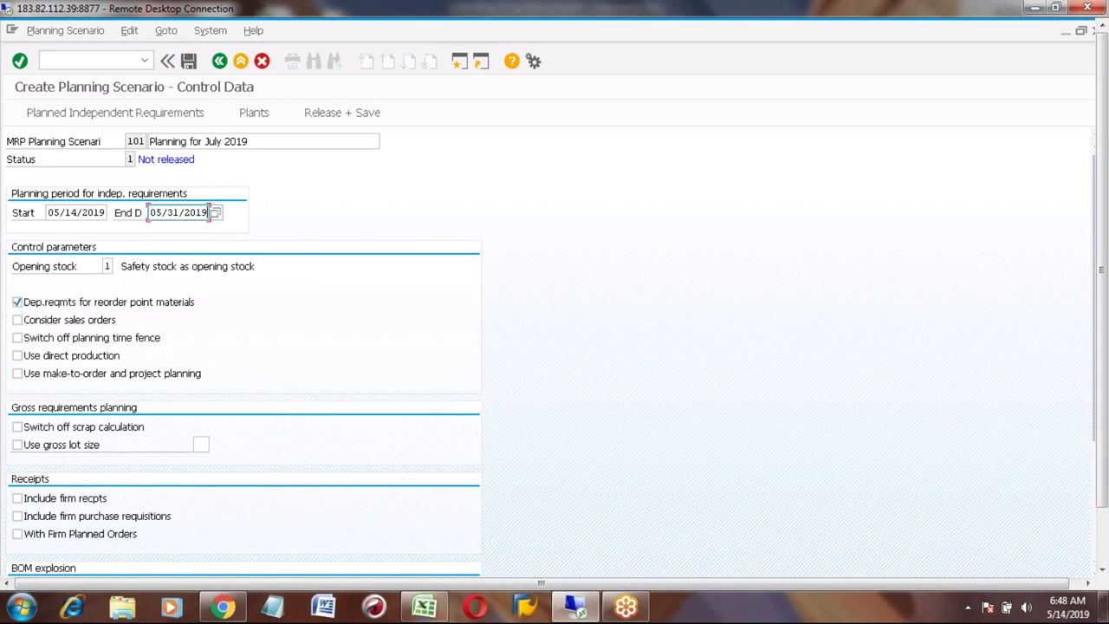
Step: Replace the planning period's end date with 12/31/2999
{"action": "key", "text": "BackSpace"}
{"action": "key", "text": "BackSpace"}
{"action": "key", "text": "BackSpace"}
{"action": "key", "text": "BackSpace"}
{"action": "key", "text": "BackSpace"}
{"action": "key", "text": "BackSpace"}
{"action": "key", "text": "BackSpace"}
{"action": "key", "text": "BackSpace"}
{"action": "key", "text": "BackSpace"}
{"action": "key", "text": "BackSpace"}
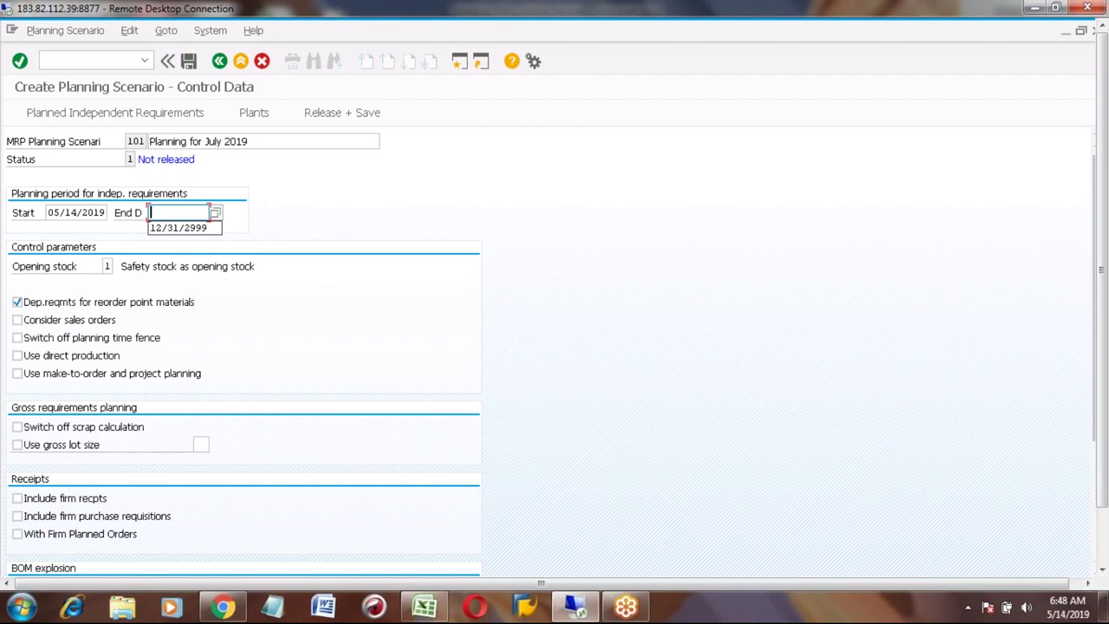
{"action": "key", "text": "Down"}
{"action": "key", "text": "Return"}
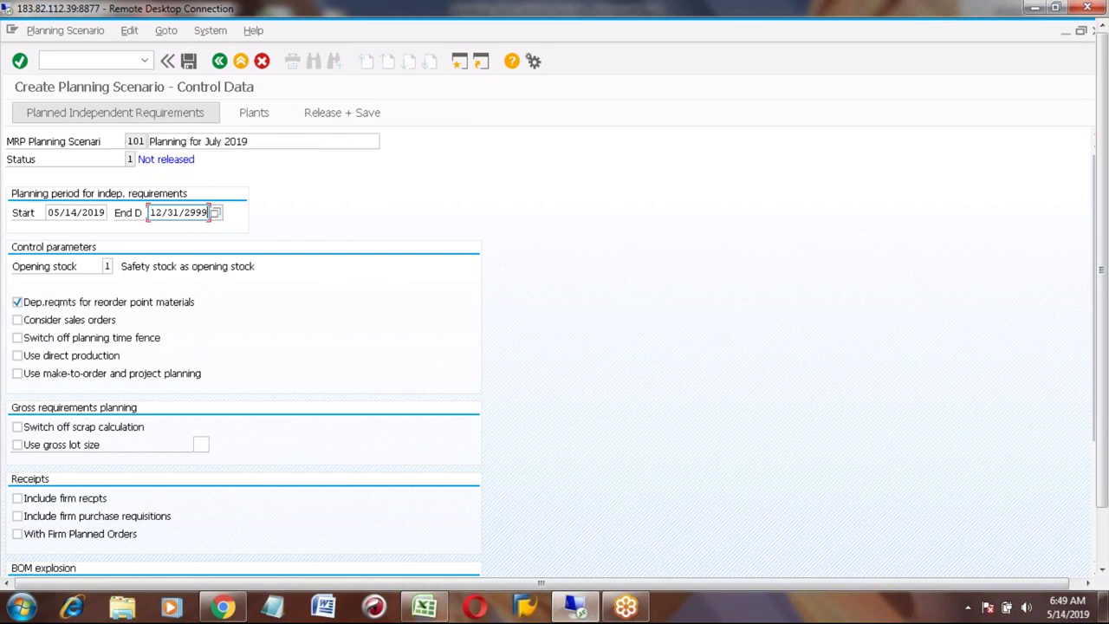
Step: Add a planned independent requirements assignment to the scenario using version AB, SALES PLAN
{"action": "left_click", "coordinate": [86, 114]}
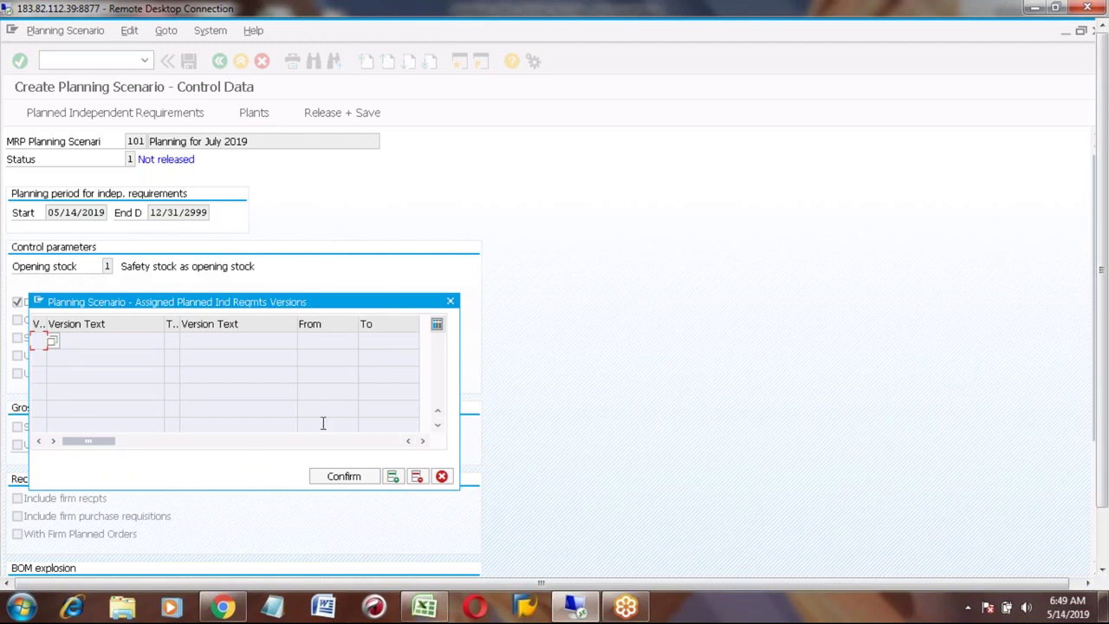
{"action": "left_click", "coordinate": [393, 480]}
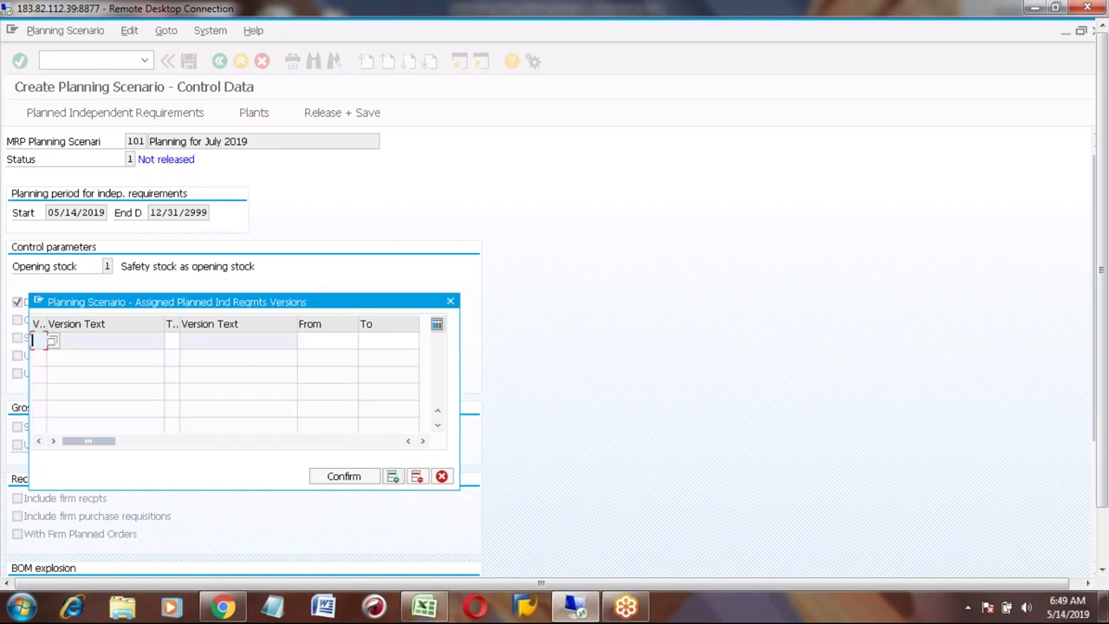
{"action": "left_click", "coordinate": [52, 342]}
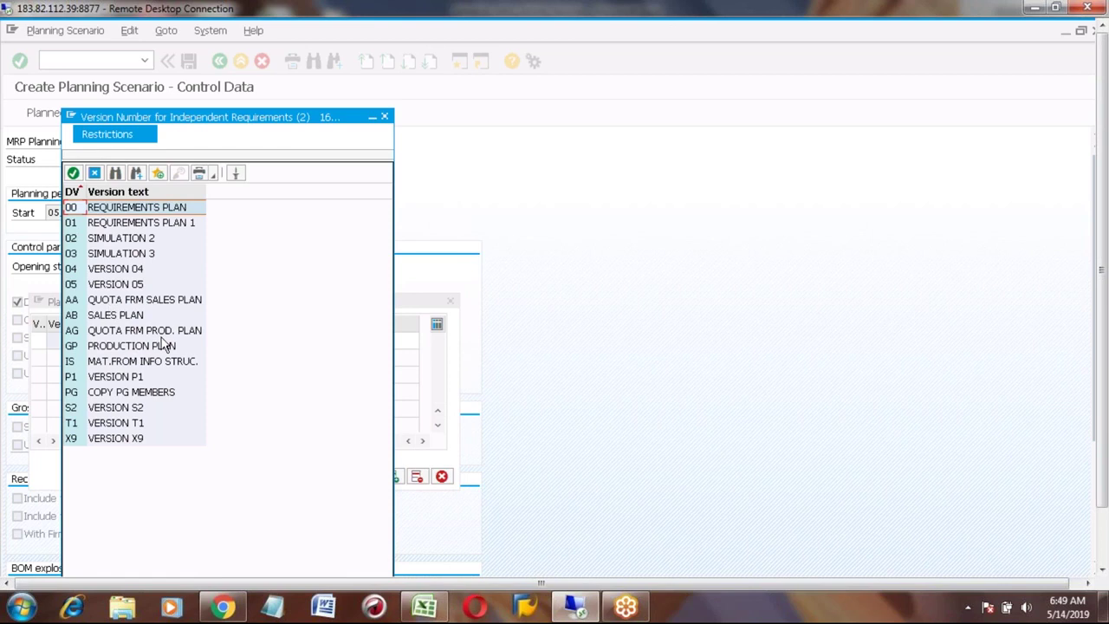
{"action": "left_click", "coordinate": [72, 317]}
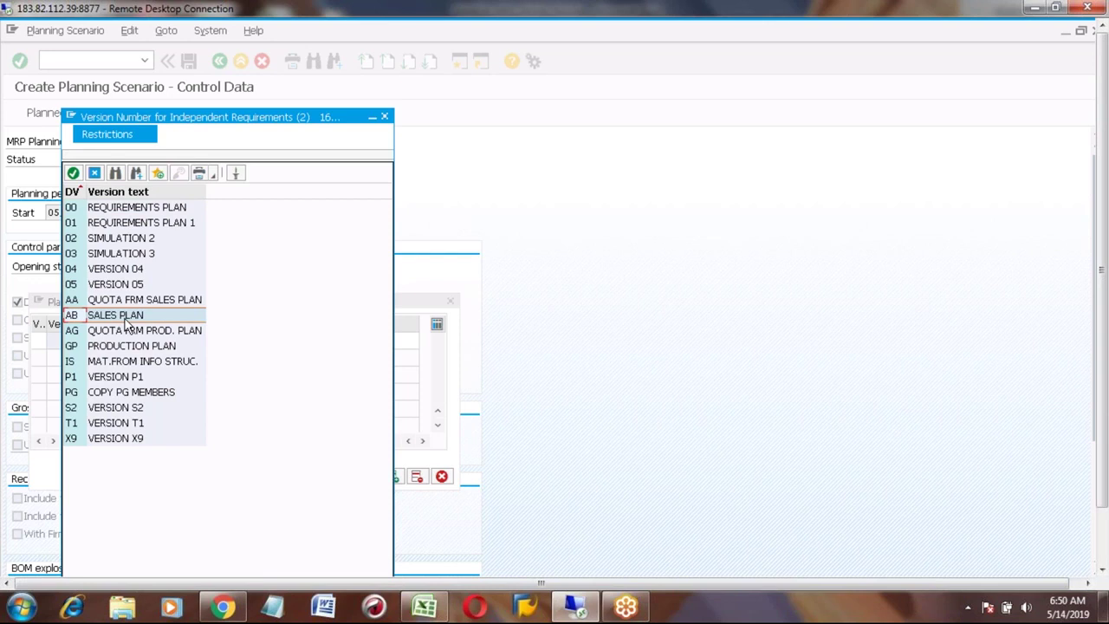
{"action": "double_click", "coordinate": [74, 317]}
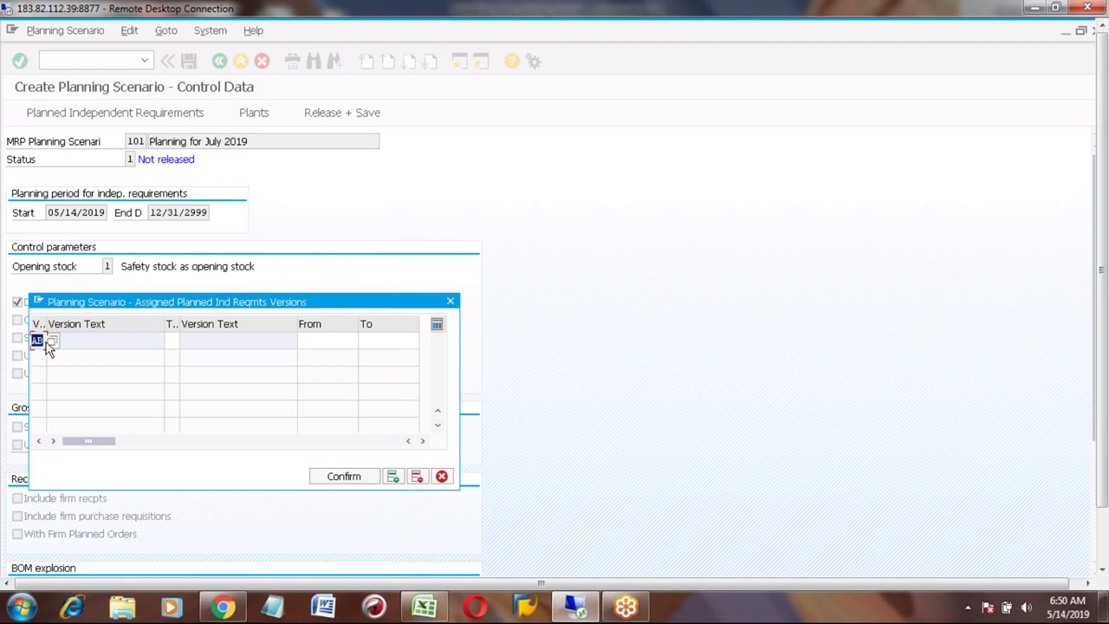
{"action": "left_click", "coordinate": [49, 343]}
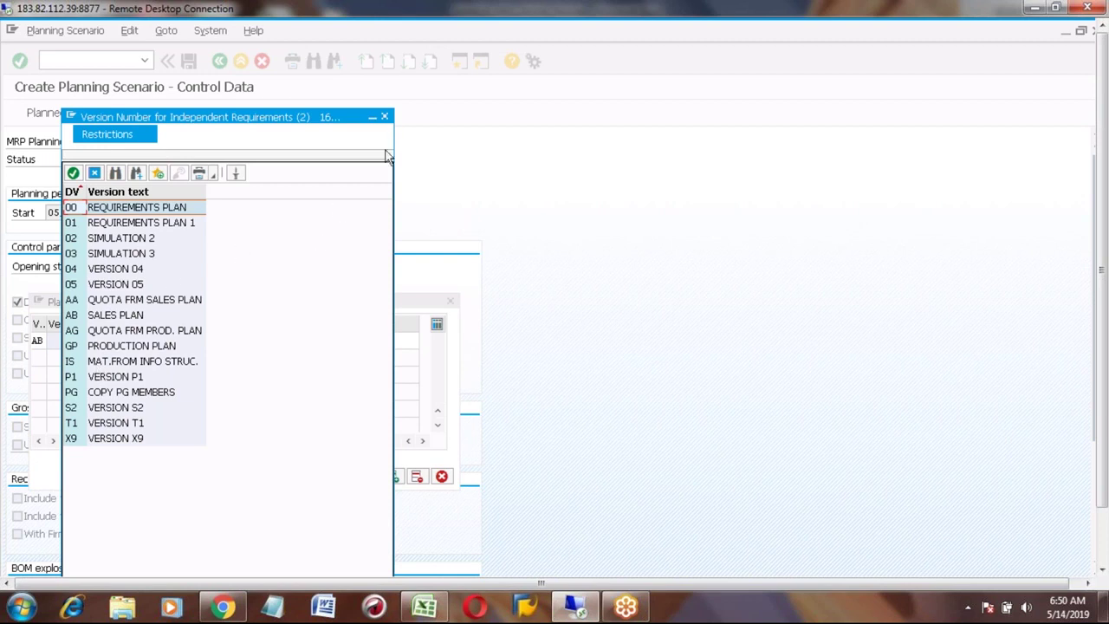
{"action": "left_click", "coordinate": [385, 117]}
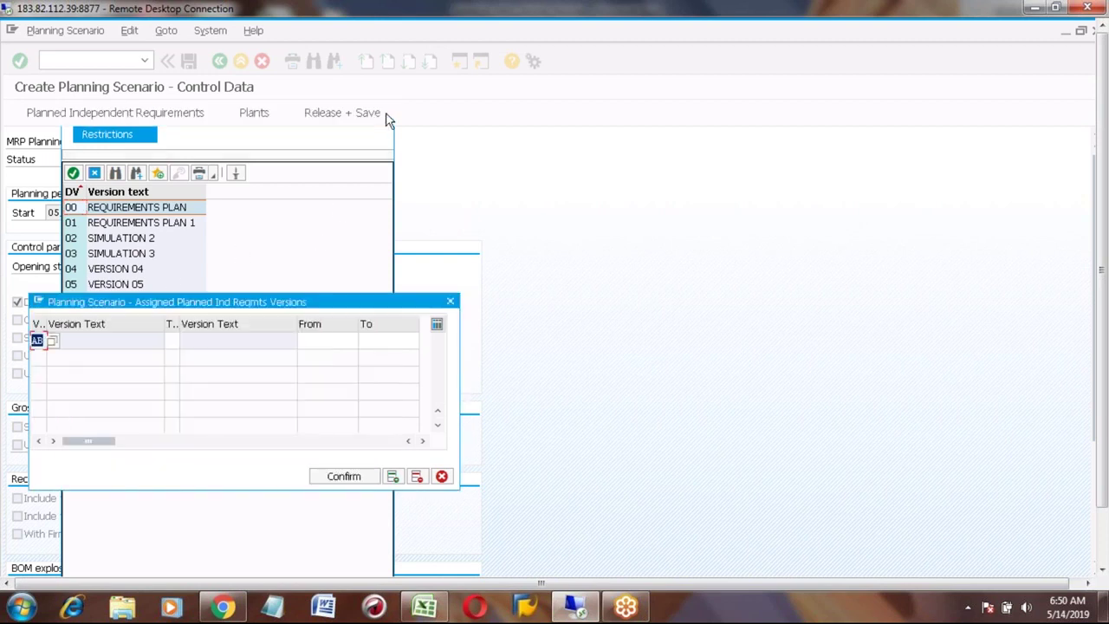
Step: Set the AB version's validity from 05/14/2019 to 10/31/2019 and confirm the requirements version assignment
{"action": "left_click", "coordinate": [315, 341]}
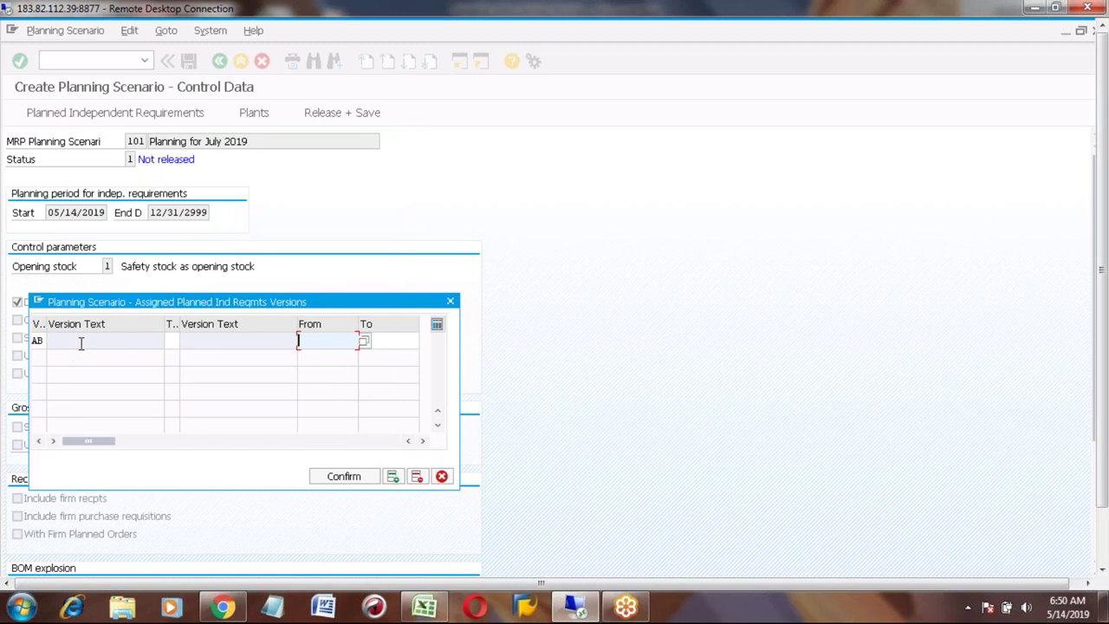
{"action": "left_click", "coordinate": [364, 343]}
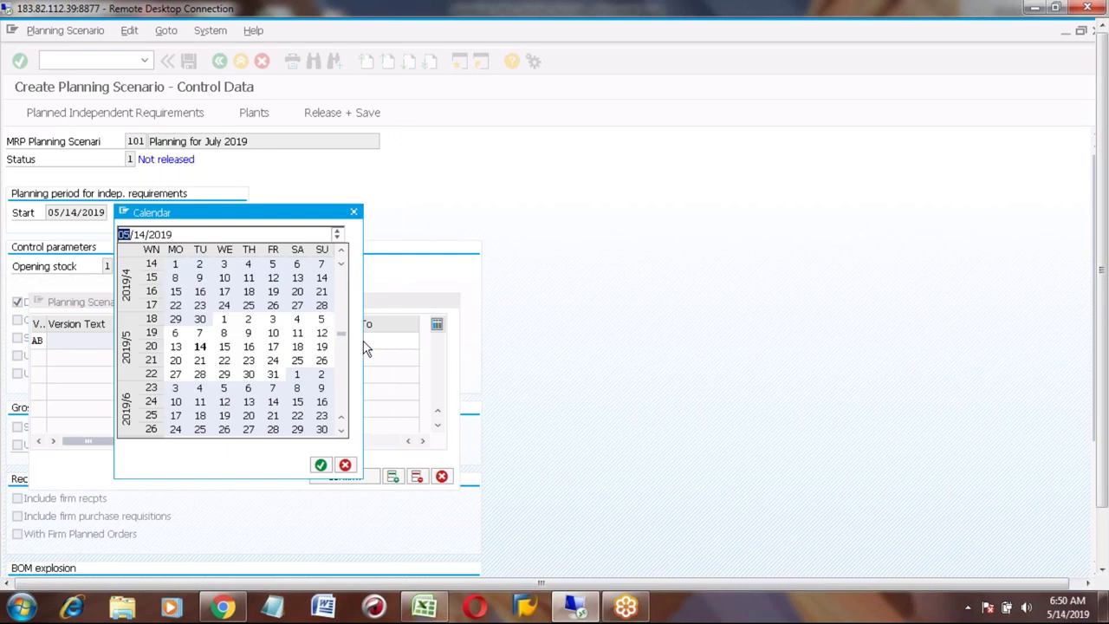
{"action": "left_click", "coordinate": [200, 346]}
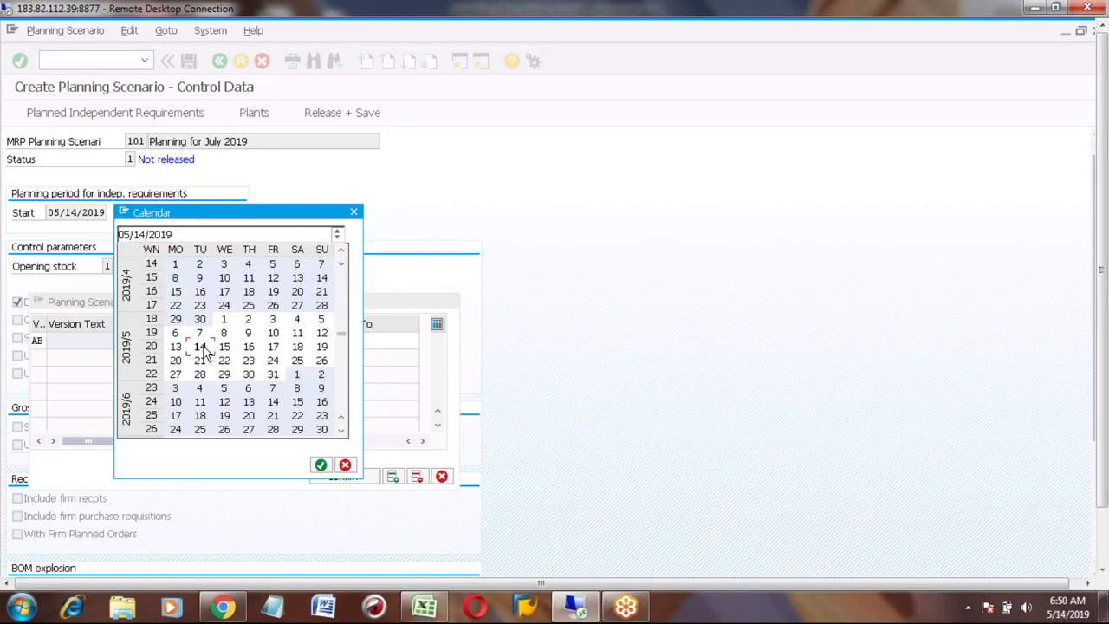
{"action": "left_click", "coordinate": [200, 347]}
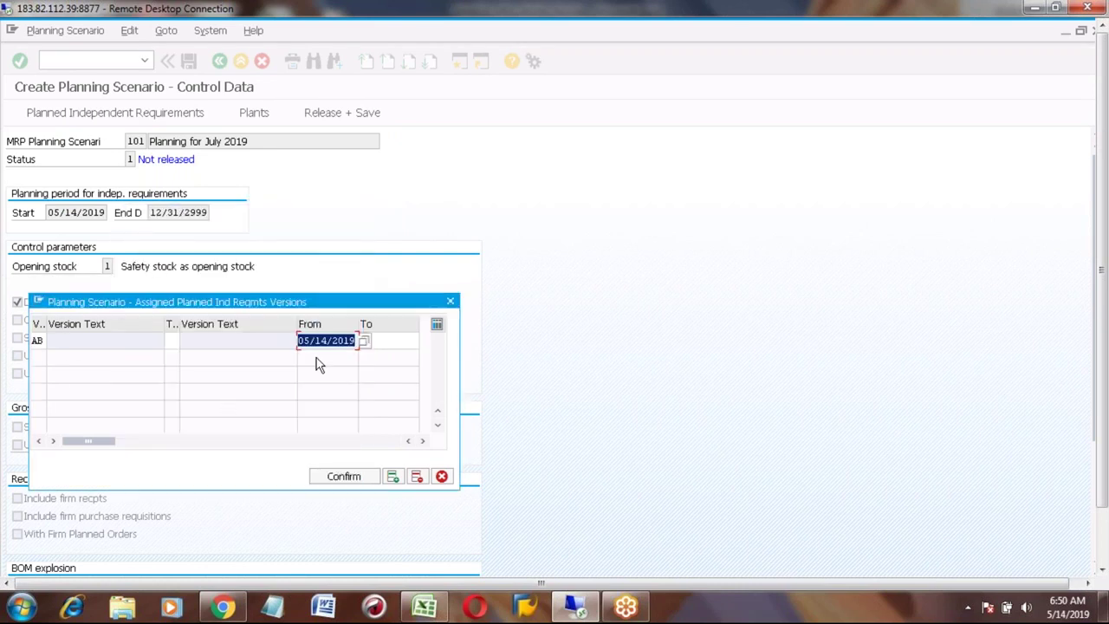
{"action": "left_click", "coordinate": [372, 342]}
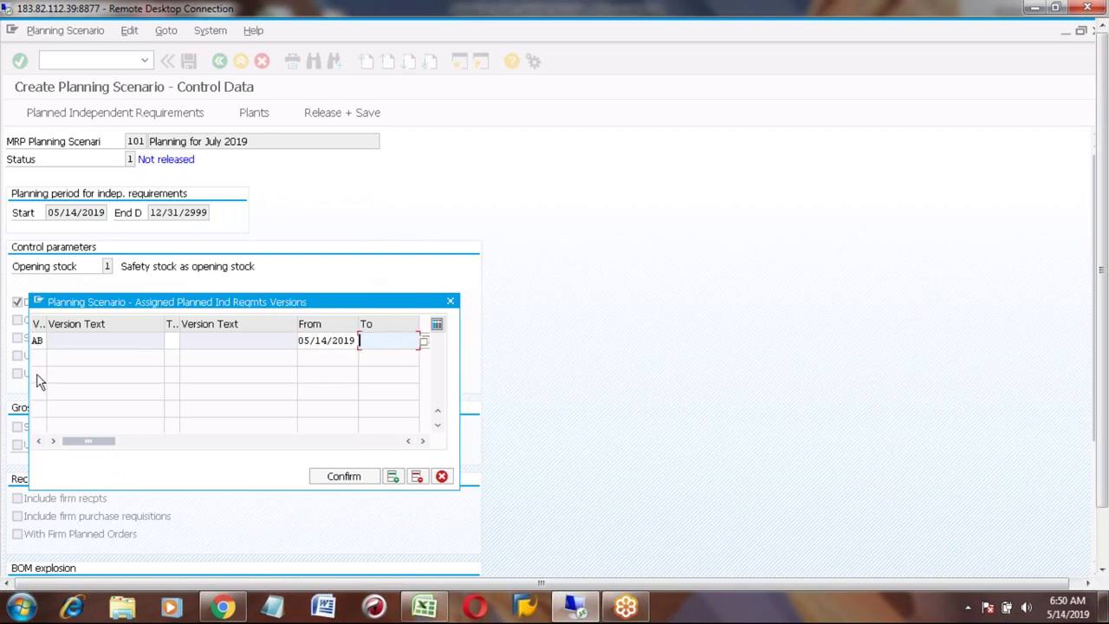
{"action": "key", "text": "BackSpace"}
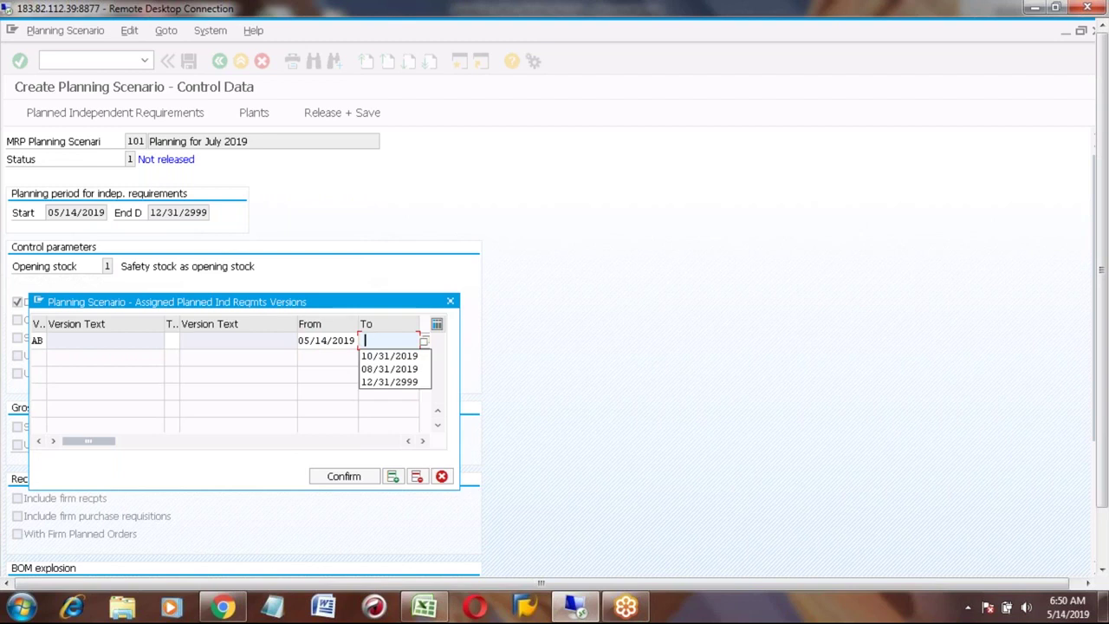
{"action": "left_click", "coordinate": [395, 356]}
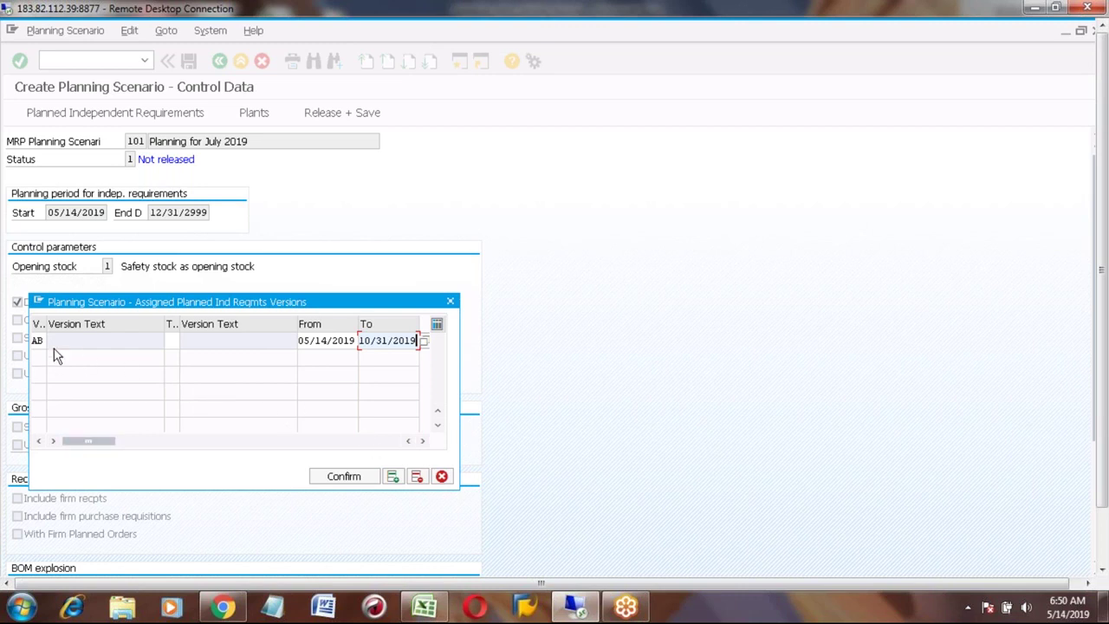
{"action": "left_click", "coordinate": [344, 476]}
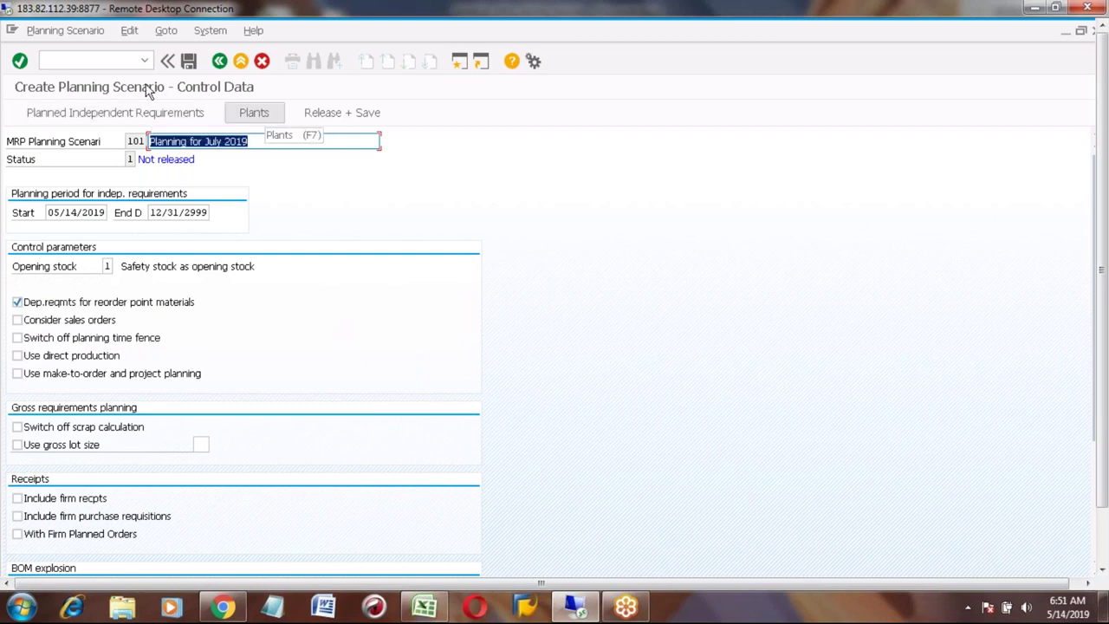
Step: Assign plant 7777 to the planning scenario and confirm the plant assignment
{"action": "left_click", "coordinate": [253, 116]}
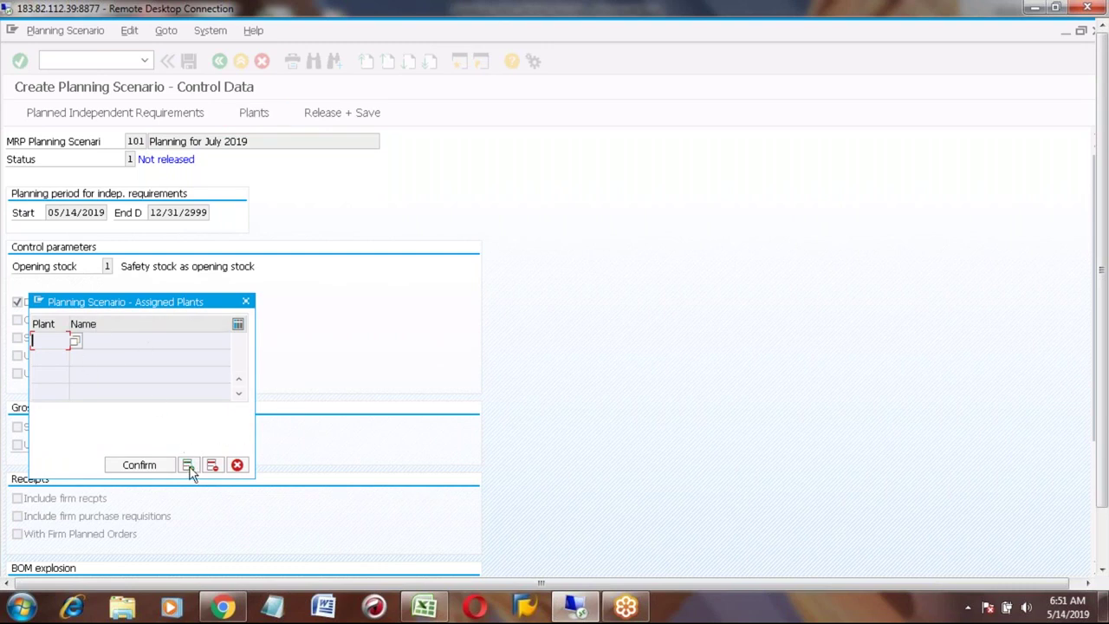
{"action": "left_click", "coordinate": [189, 468]}
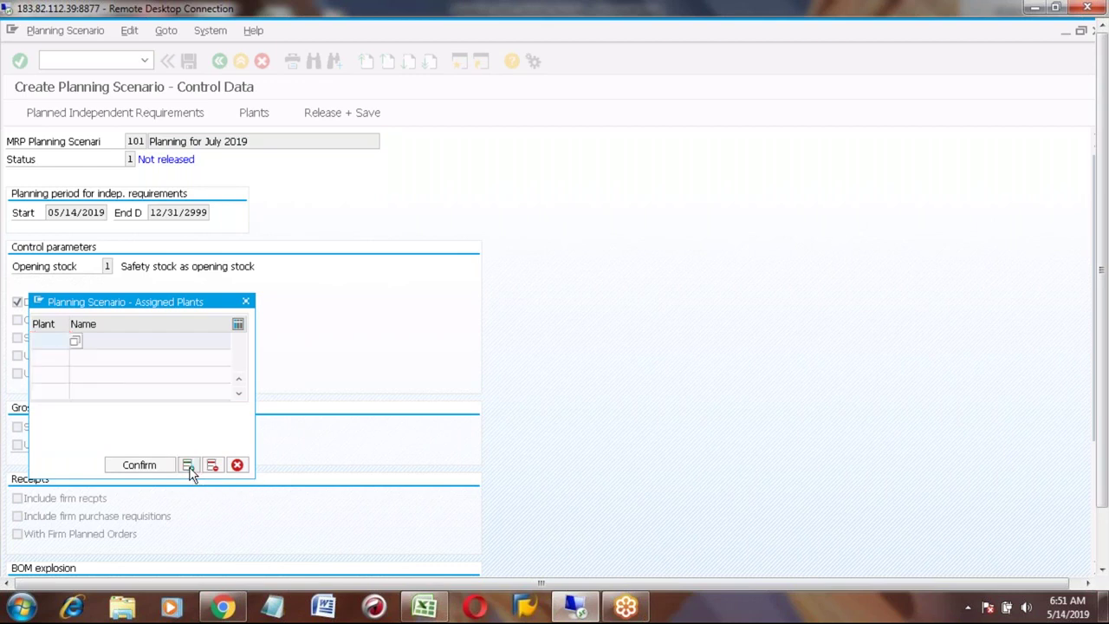
{"action": "type", "text": "7777"}
{"action": "left_click", "coordinate": [139, 465]}
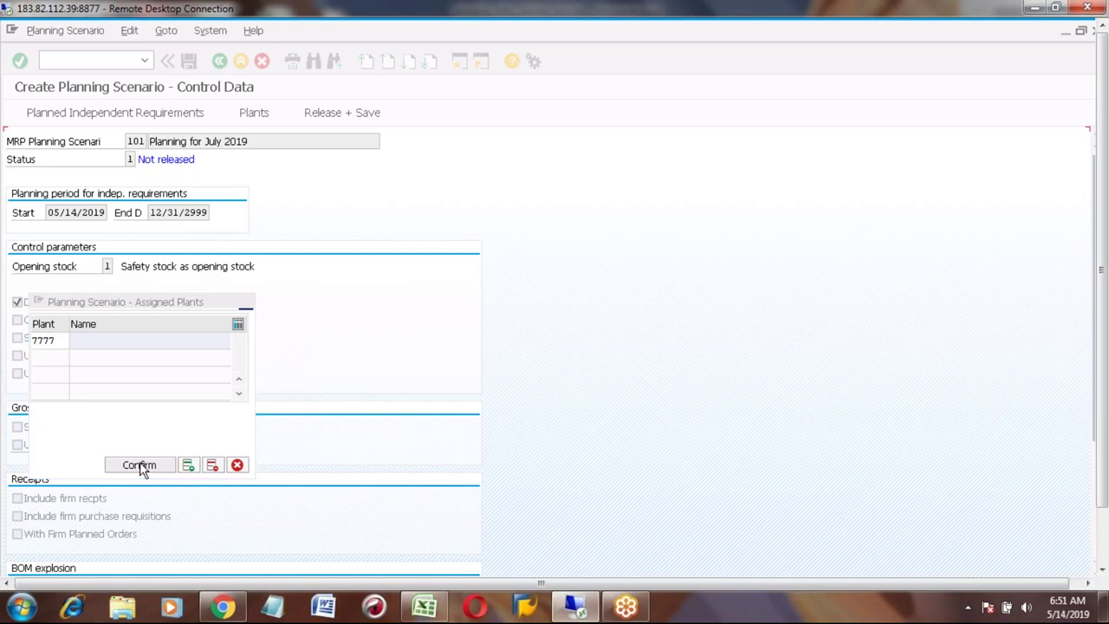
{"action": "left_click", "coordinate": [265, 115]}
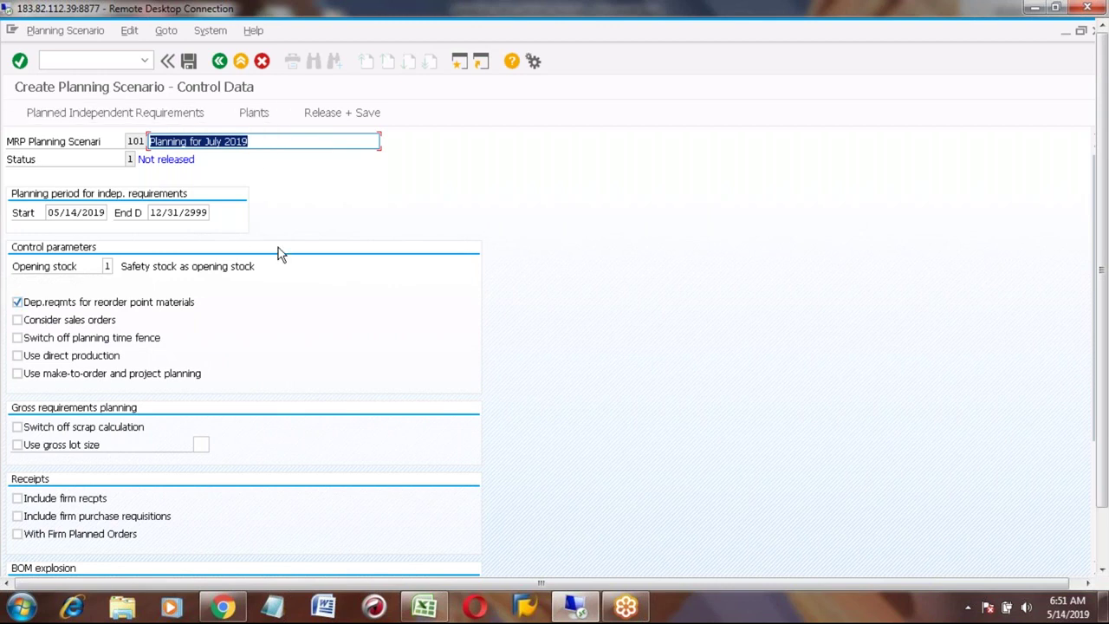
Step: Release and save planning scenario 101, creating its planning file entries immediately, and leave the resulting report
{"action": "left_click", "coordinate": [337, 118]}
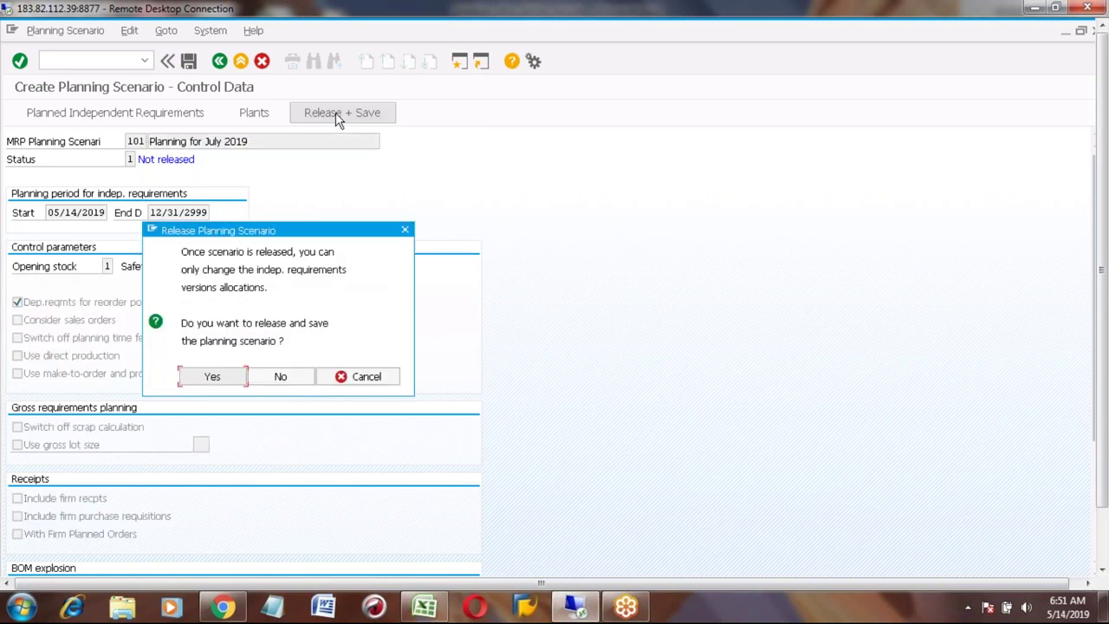
{"action": "left_click", "coordinate": [212, 378]}
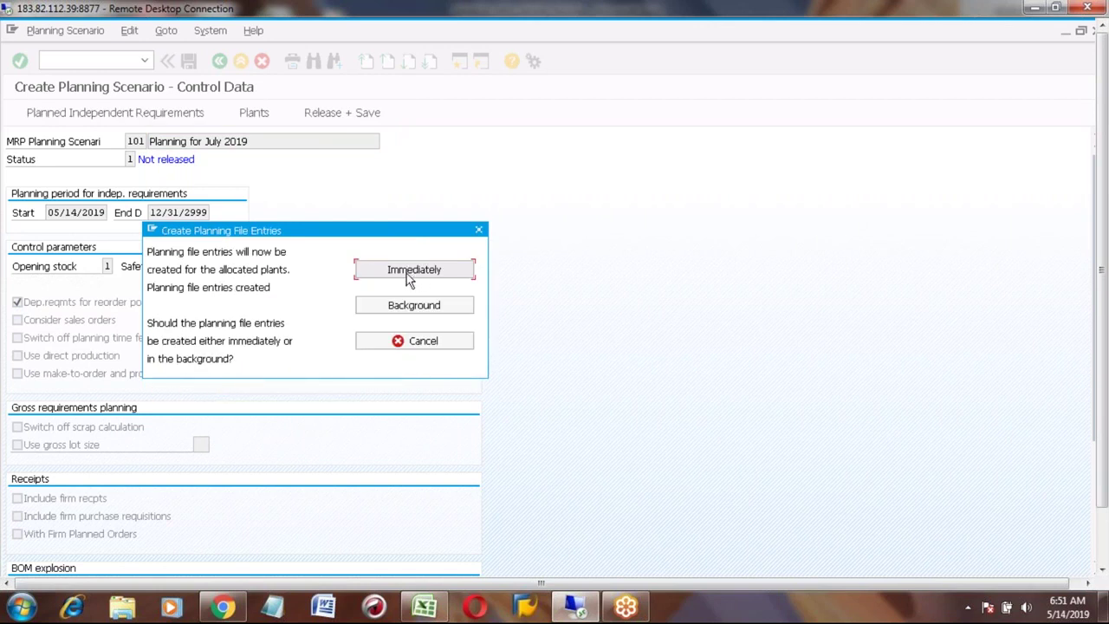
{"action": "left_click", "coordinate": [406, 273]}
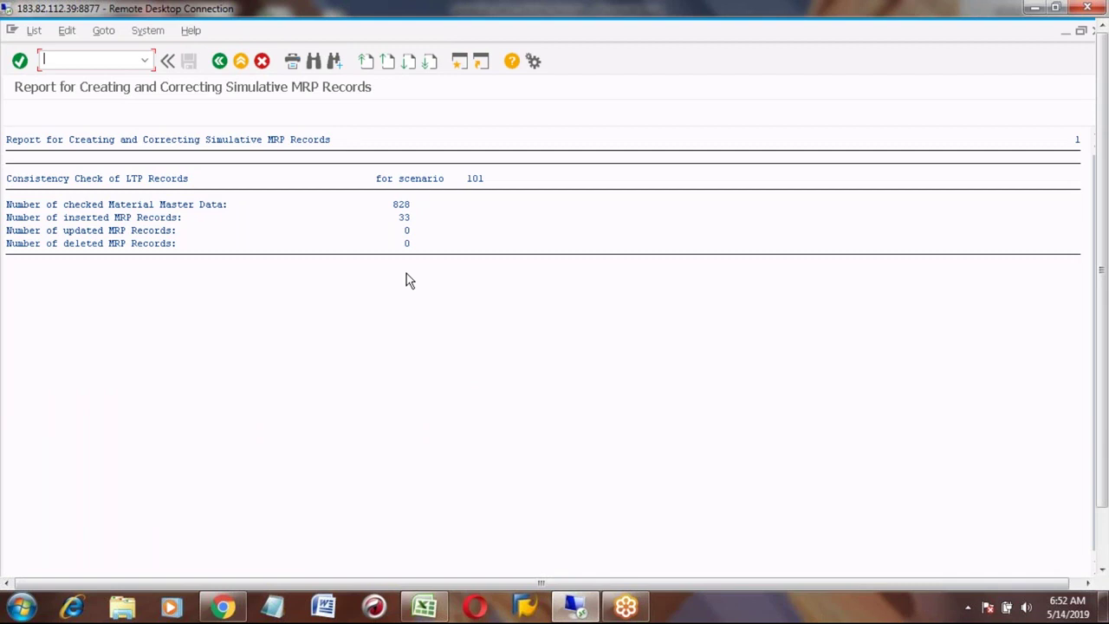
{"action": "left_click", "coordinate": [220, 63]}
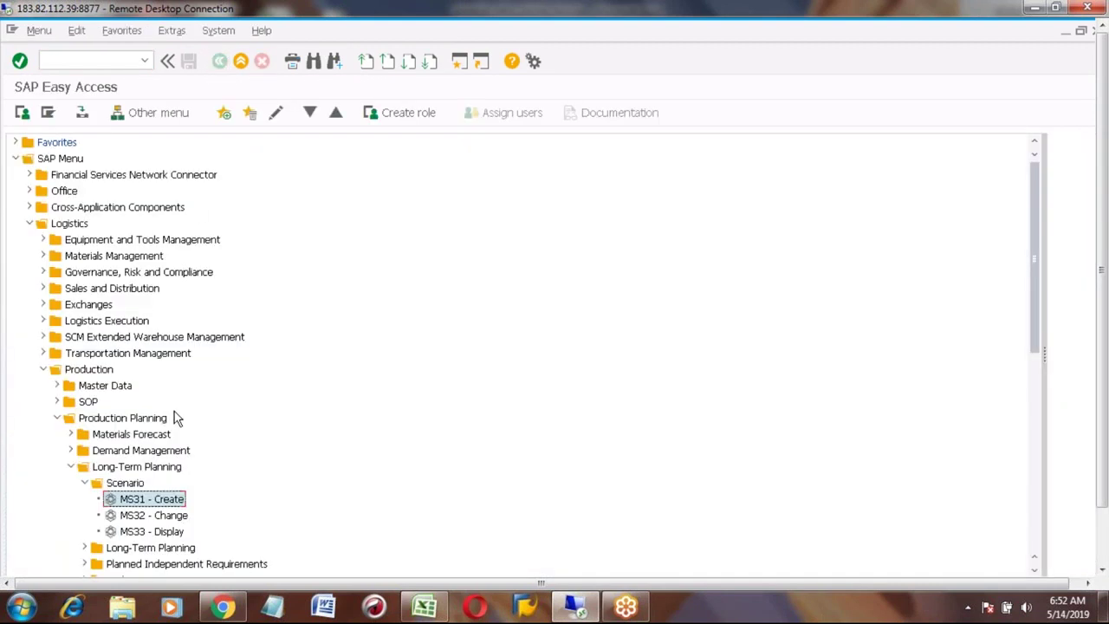
Step: Open planning scenario 101 for changing with MS32 and examine its control parameters
{"action": "double_click", "coordinate": [143, 517]}
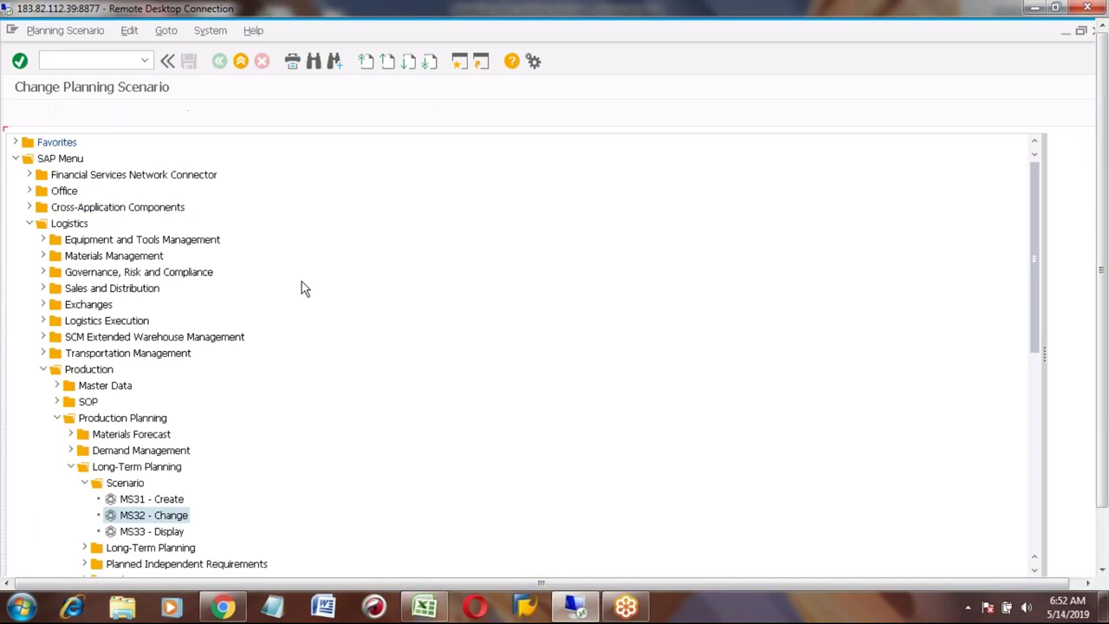
{"action": "key", "text": "Return"}
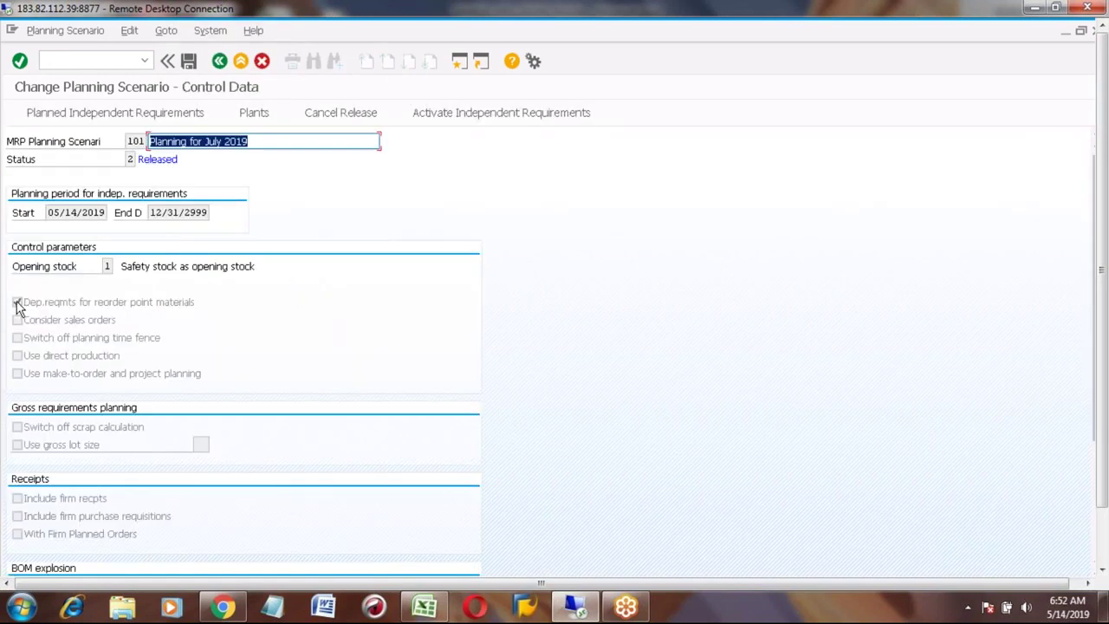
{"action": "left_click", "coordinate": [17, 303]}
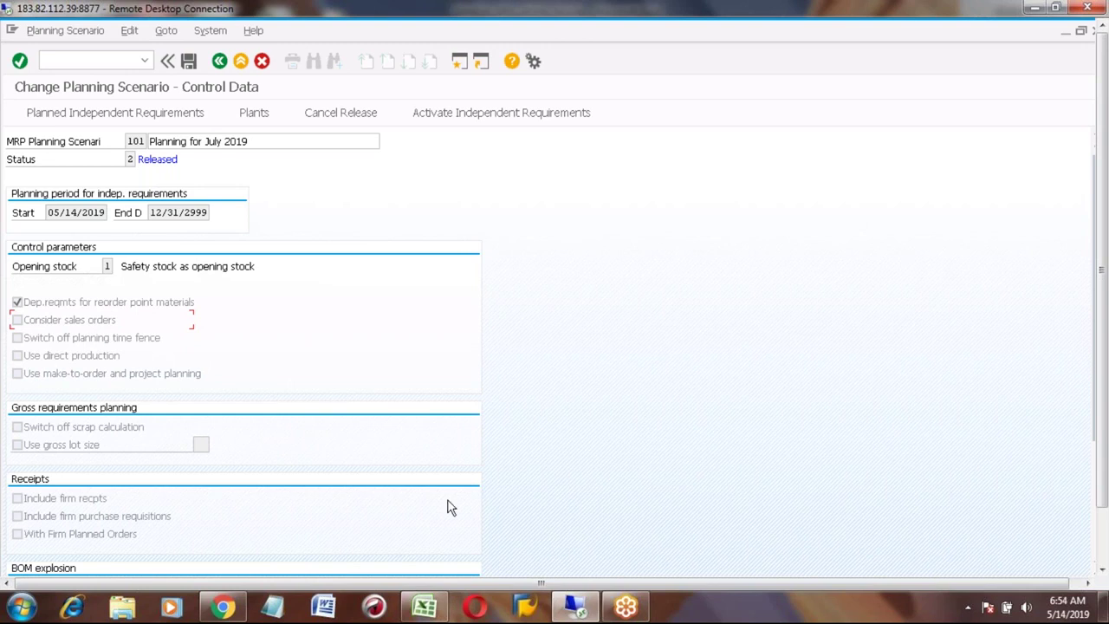
Step: Look through the available selection IDs for the scenario's BOM explosion and close the list without choosing one
{"action": "left_click", "coordinate": [1104, 551]}
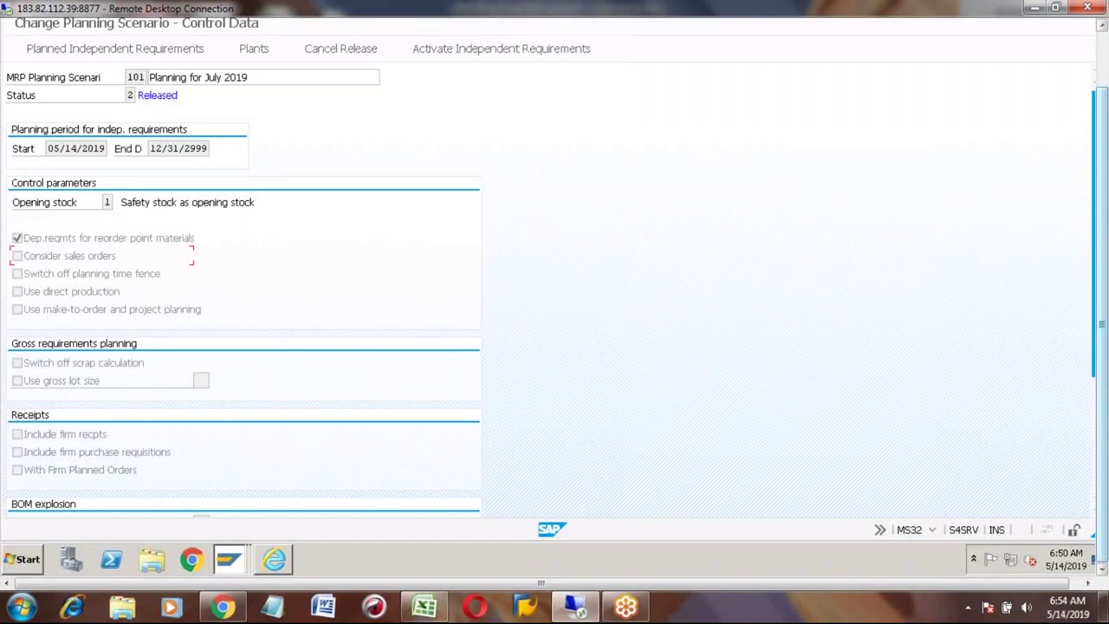
{"action": "left_click", "coordinate": [1094, 482]}
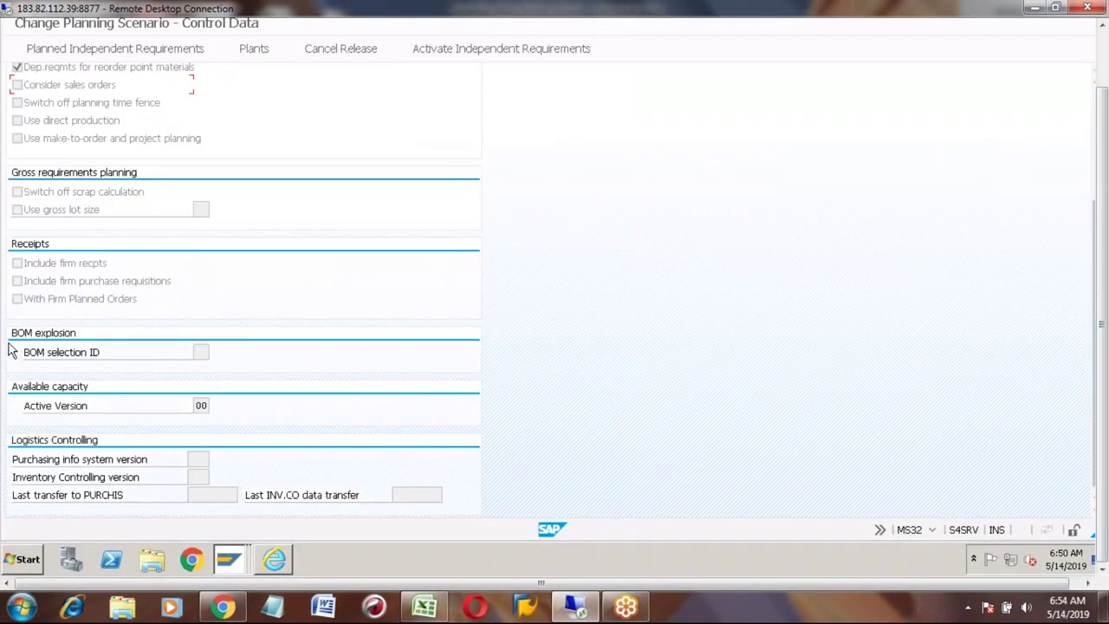
{"action": "left_click", "coordinate": [200, 352]}
{"action": "left_click", "coordinate": [219, 360]}
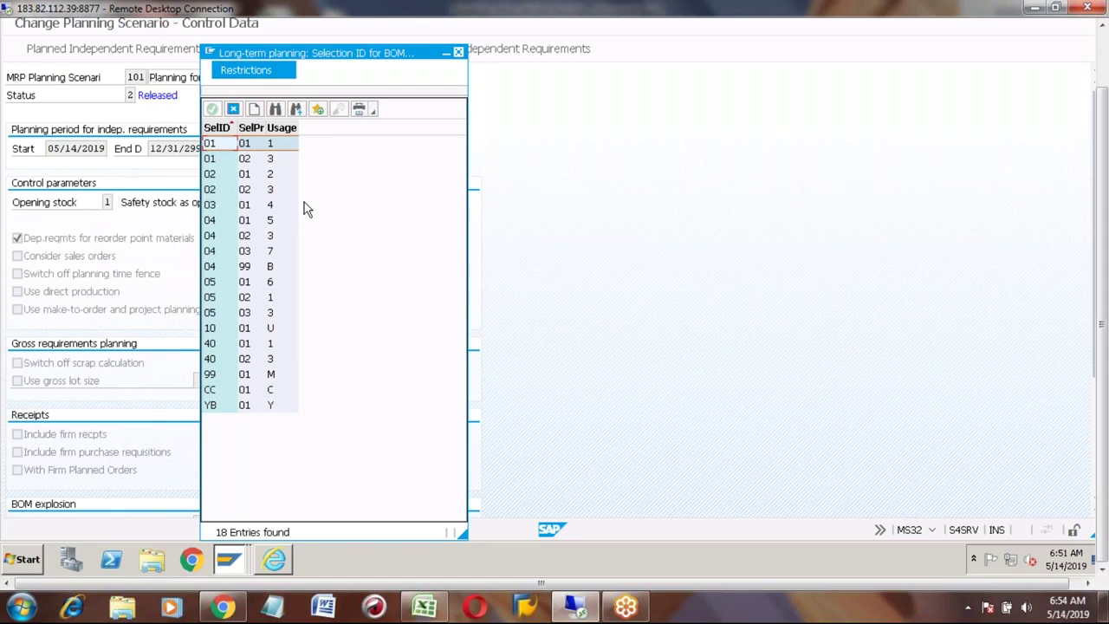
{"action": "left_click", "coordinate": [279, 147]}
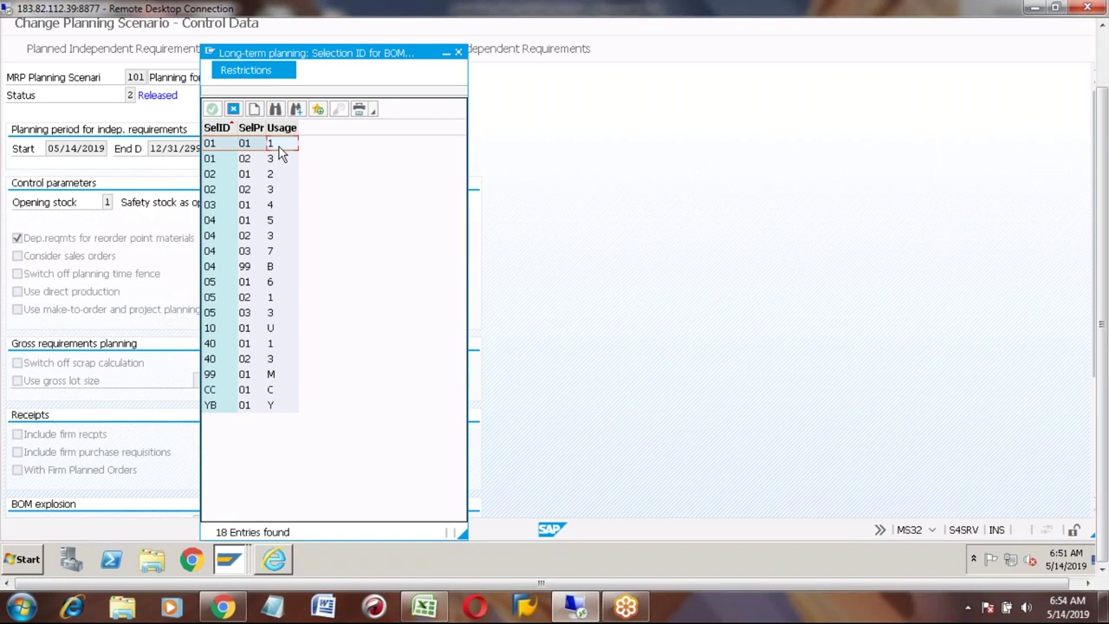
{"action": "key", "text": "Down"}
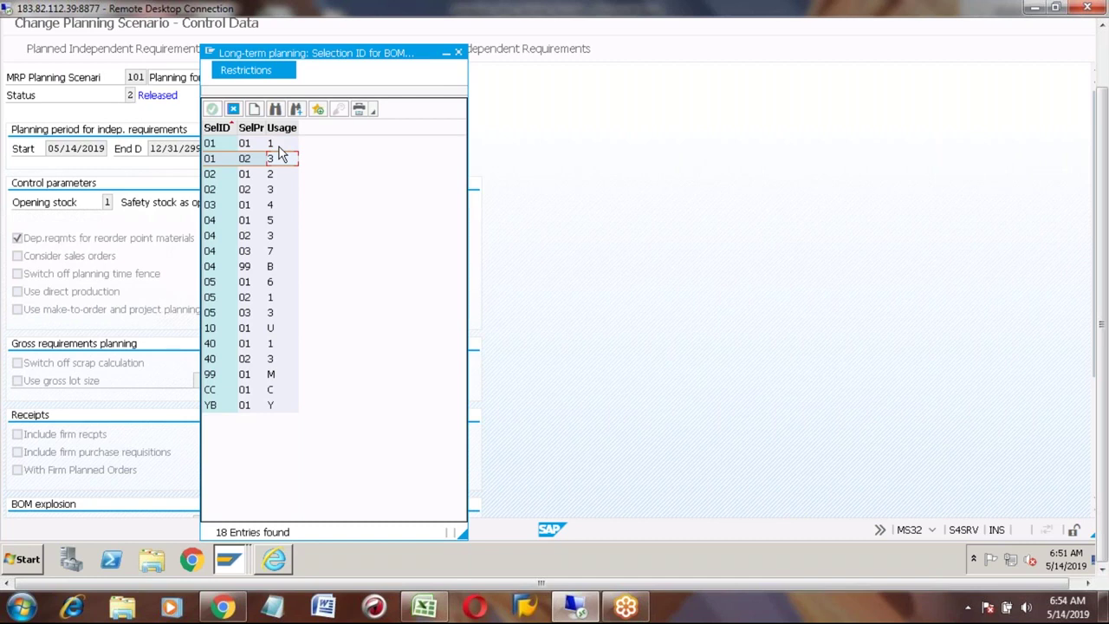
{"action": "key", "text": "Down"}
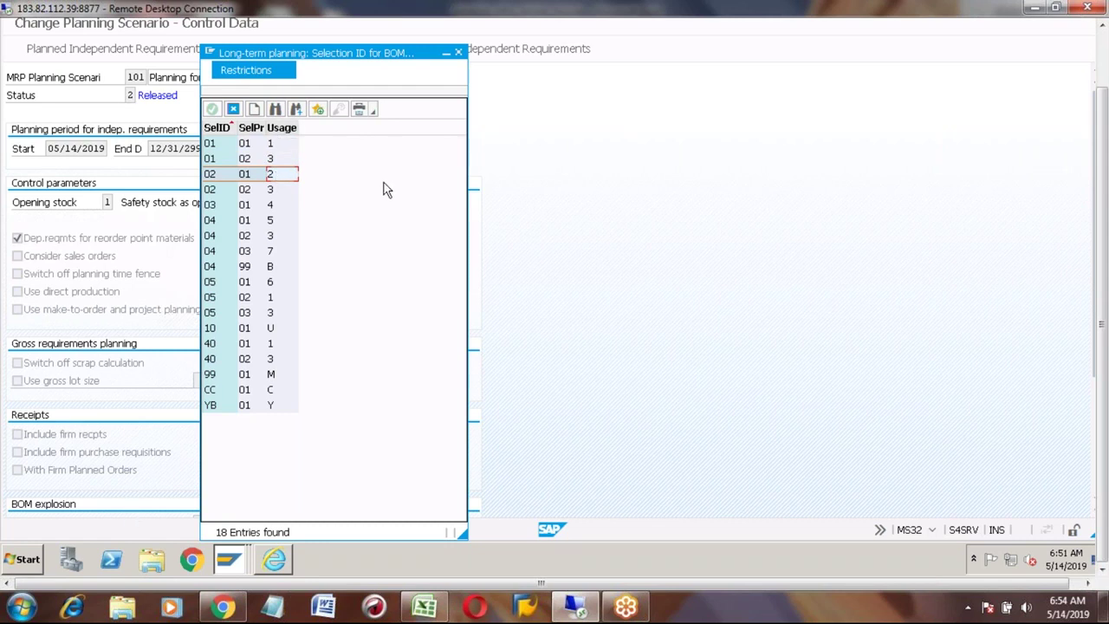
{"action": "left_click", "coordinate": [459, 55]}
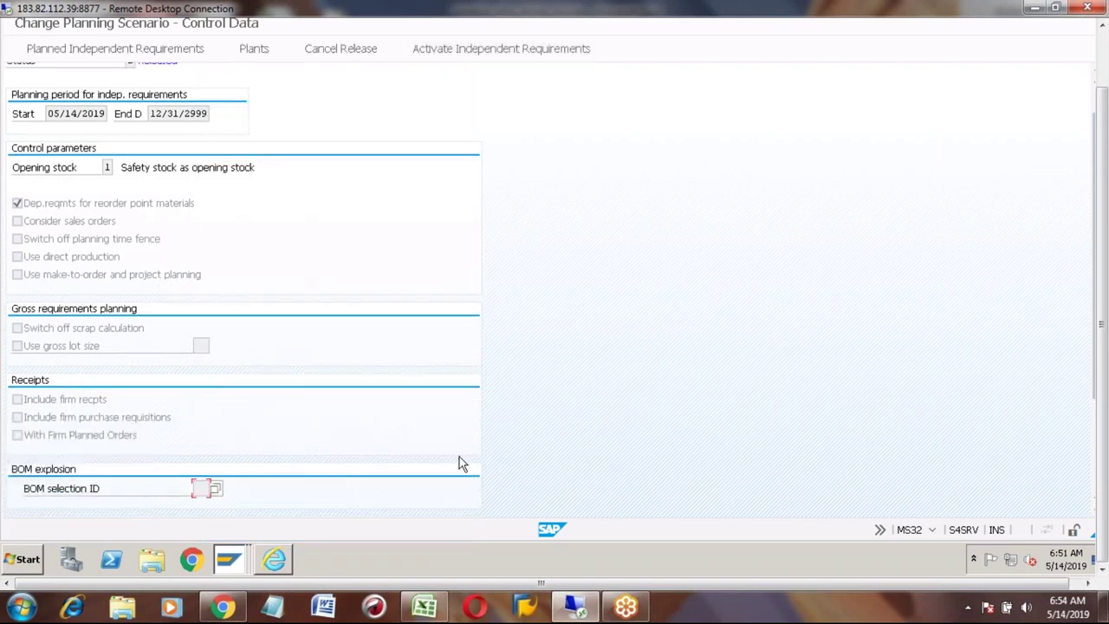
Step: Check the active version under the scenario's available capacity settings and leave the scenario's control data
{"action": "left_click", "coordinate": [1094, 477]}
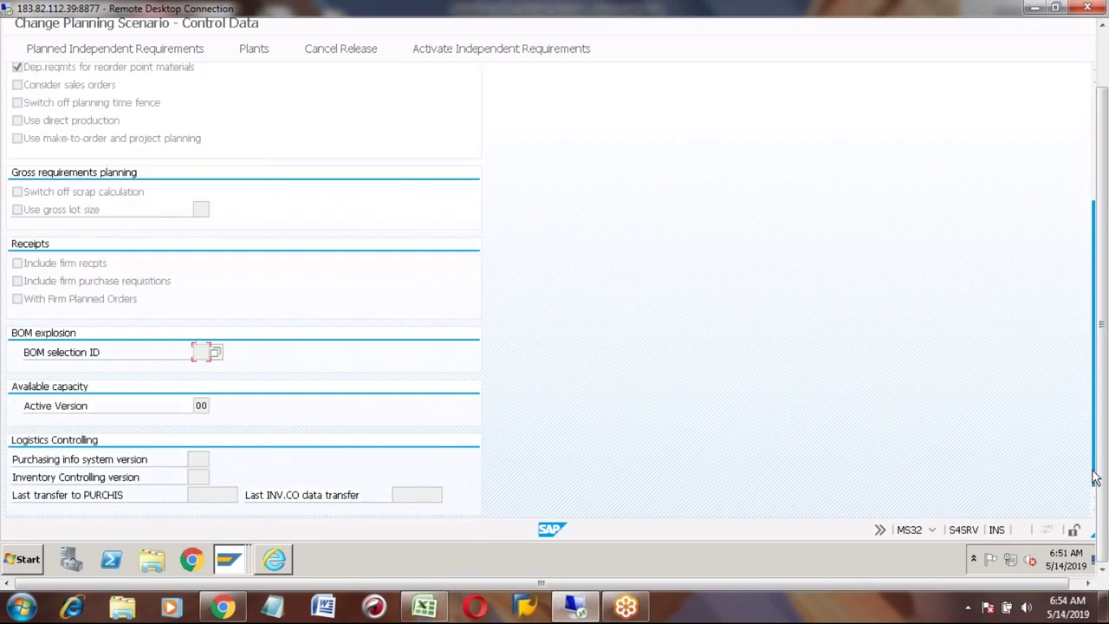
{"action": "left_click", "coordinate": [206, 404]}
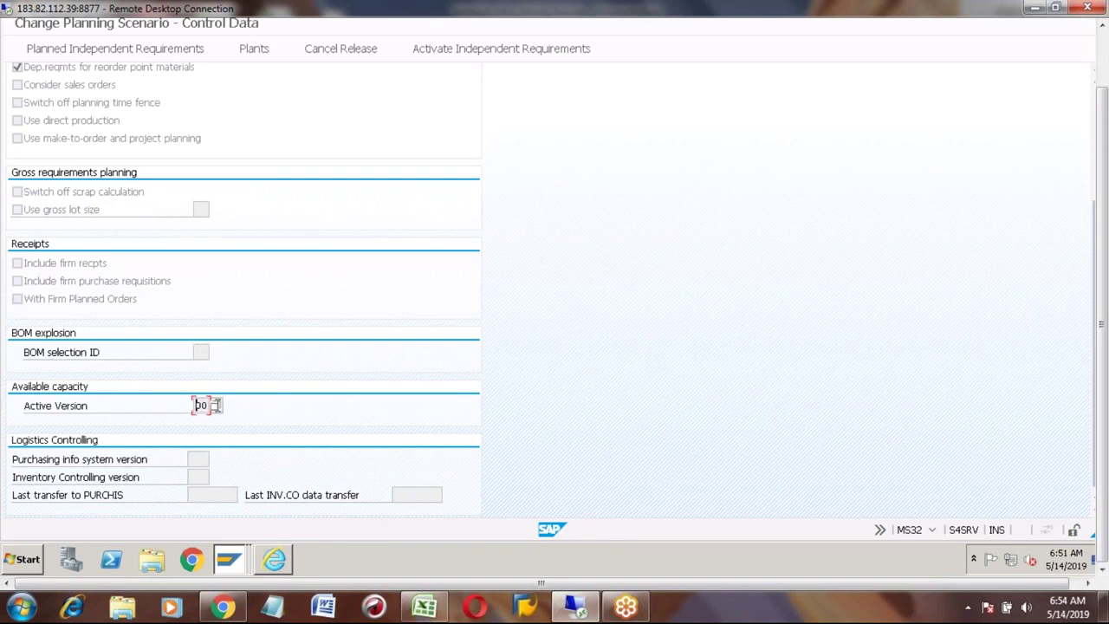
{"action": "type", "text": "00"}
{"action": "left_click", "coordinate": [1094, 325]}
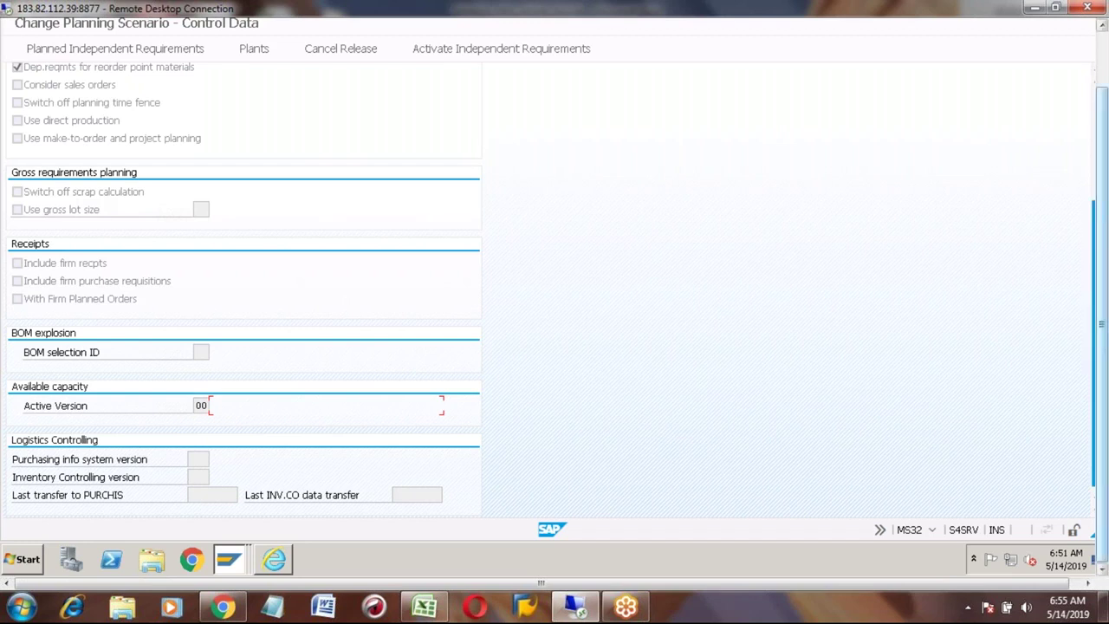
{"action": "left_click", "coordinate": [1103, 67]}
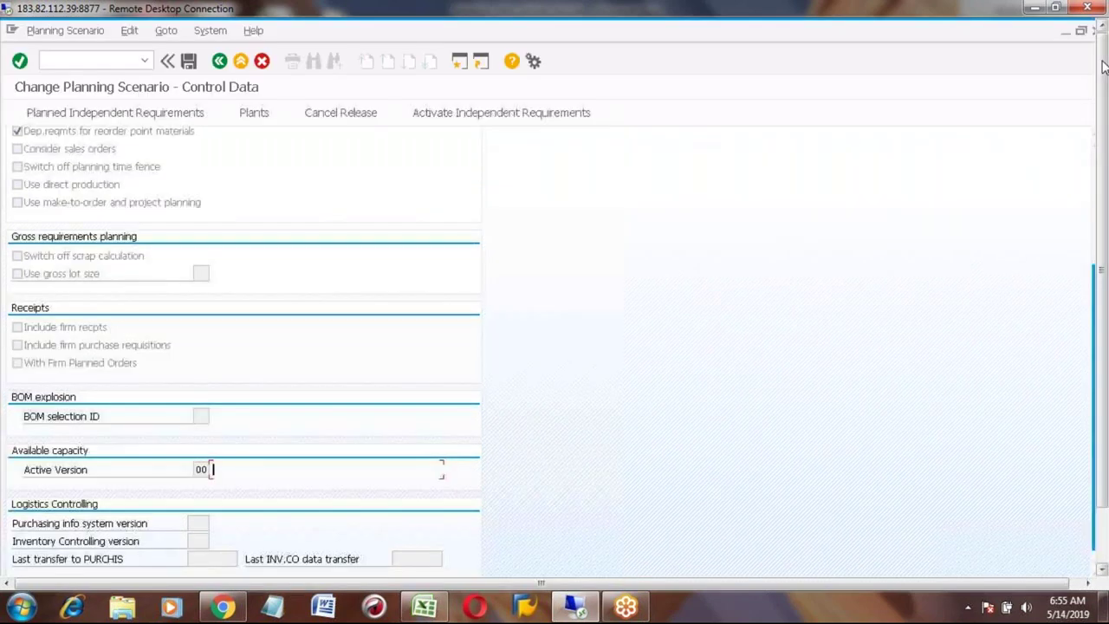
{"action": "left_click", "coordinate": [220, 59]}
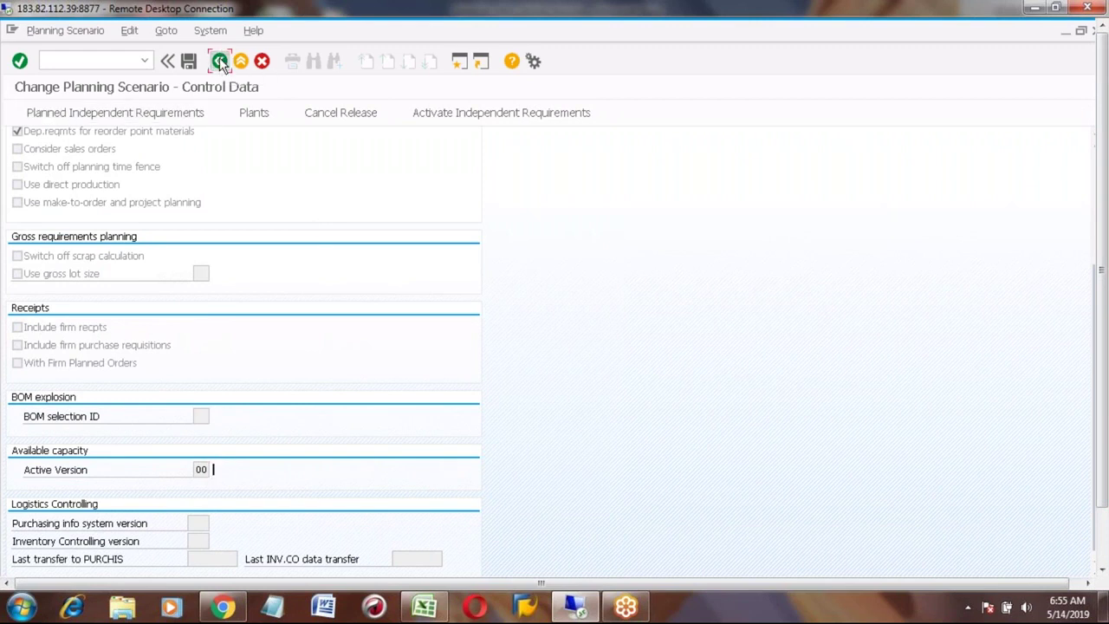
Step: Switch to the Excel notes and review the long-term planning process steps, including the transaction code for planned independent requirements
{"action": "left_click", "coordinate": [425, 609]}
{"action": "left_click", "coordinate": [208, 432]}
{"action": "key", "text": "Up"}
{"action": "key", "text": "Down"}
{"action": "key", "text": "Down"}
{"action": "key", "text": "Down"}
{"action": "key", "text": "Down"}
{"action": "key", "text": "Down"}
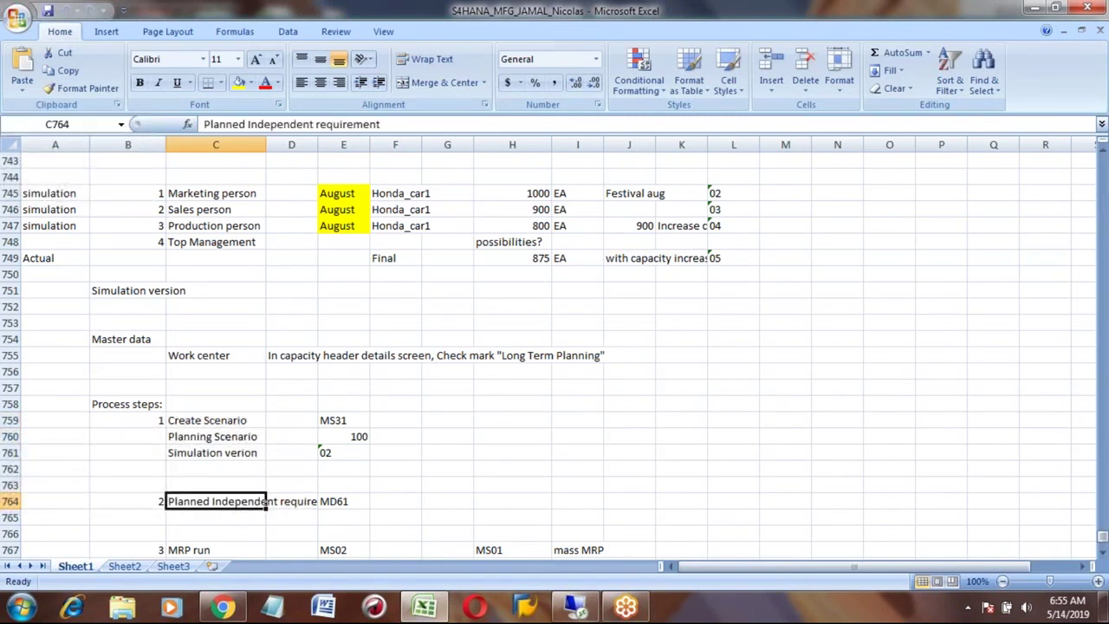
{"action": "key", "text": "Down"}
{"action": "key", "text": "Down"}
{"action": "key", "text": "Down"}
{"action": "key", "text": "Down"}
{"action": "key", "text": "Down"}
{"action": "key", "text": "Down"}
{"action": "key", "text": "Down"}
{"action": "key", "text": "Down"}
{"action": "key", "text": "Down"}
{"action": "key", "text": "Down"}
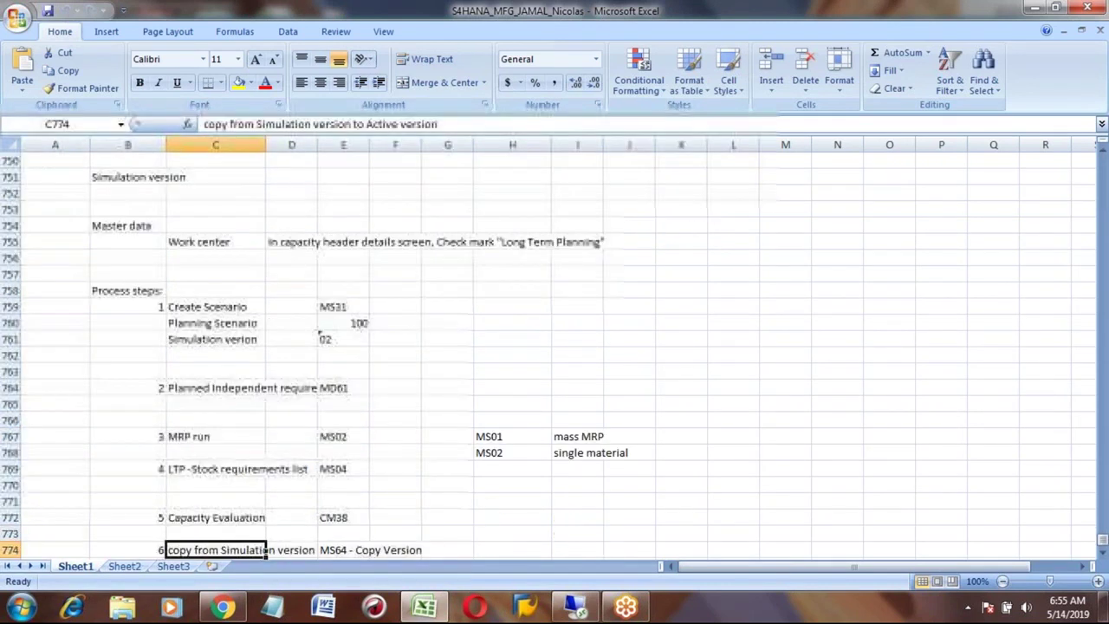
{"action": "left_click", "coordinate": [192, 388]}
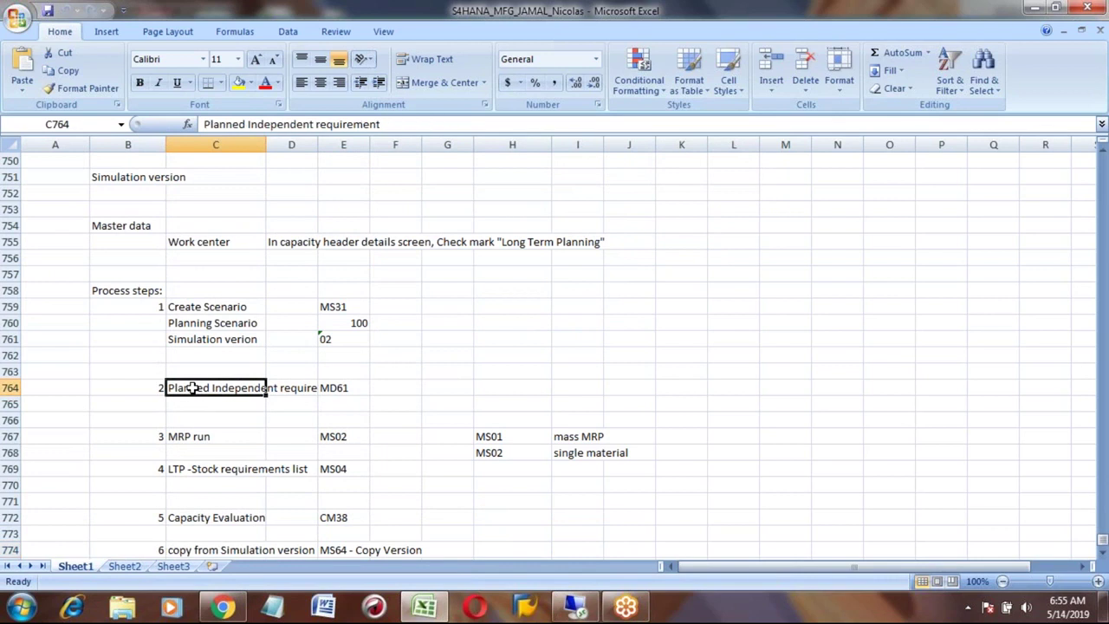
{"action": "key", "text": "Right"}
{"action": "key", "text": "Right"}
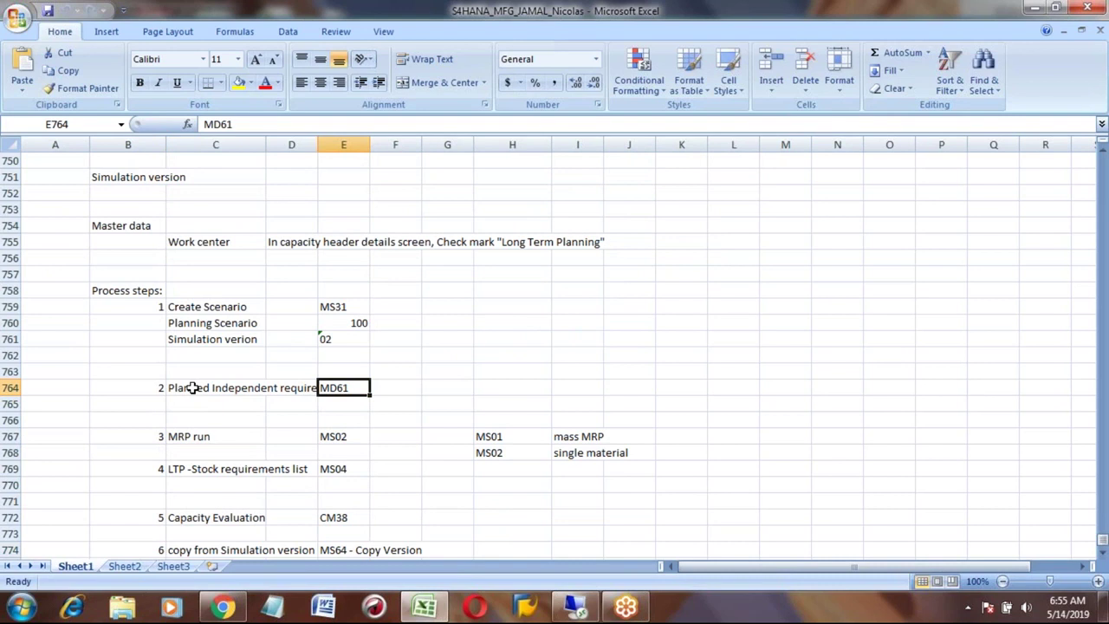
Step: Switch back to SAP, leave the scenario change, and start MD61 from the long-term planning folder for planned independent requirements
{"action": "key", "text": "alt+Tab"}
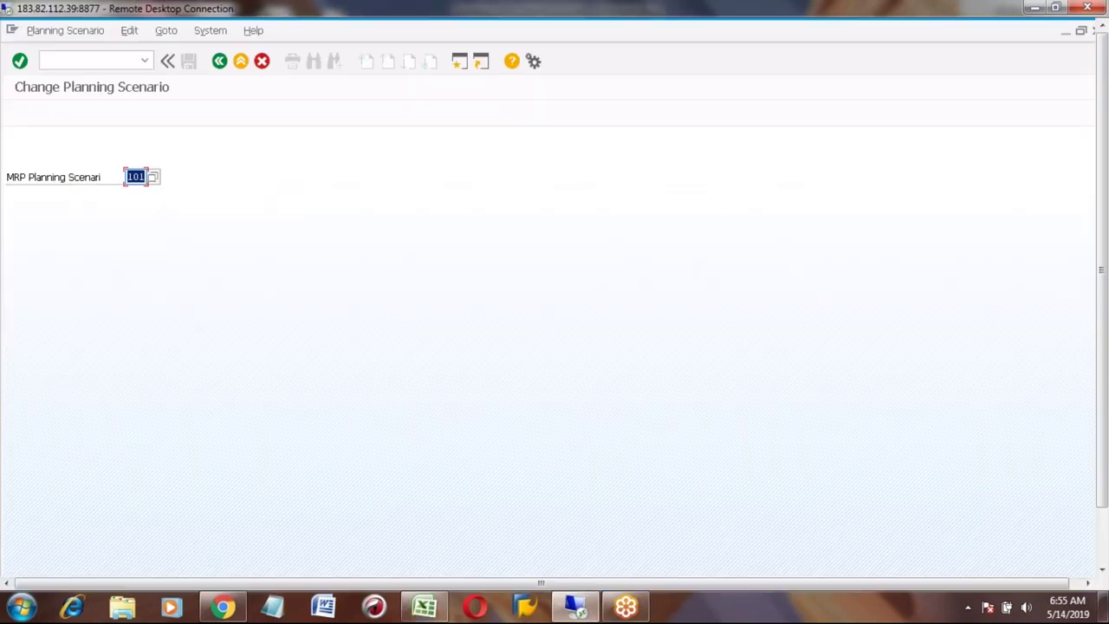
{"action": "left_click", "coordinate": [220, 61]}
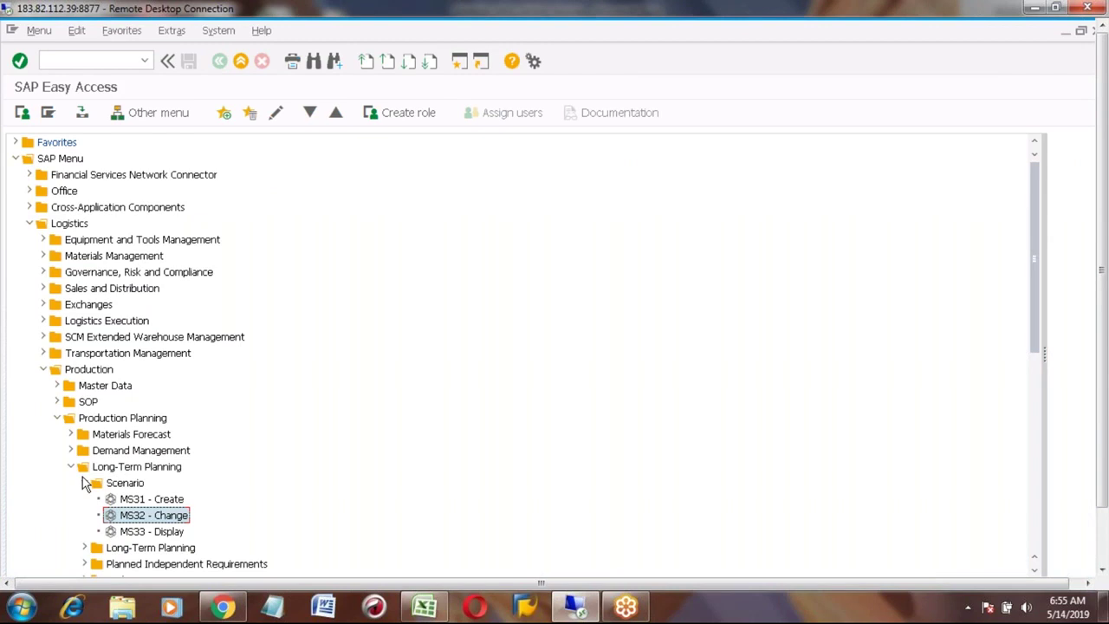
{"action": "left_click", "coordinate": [84, 482]}
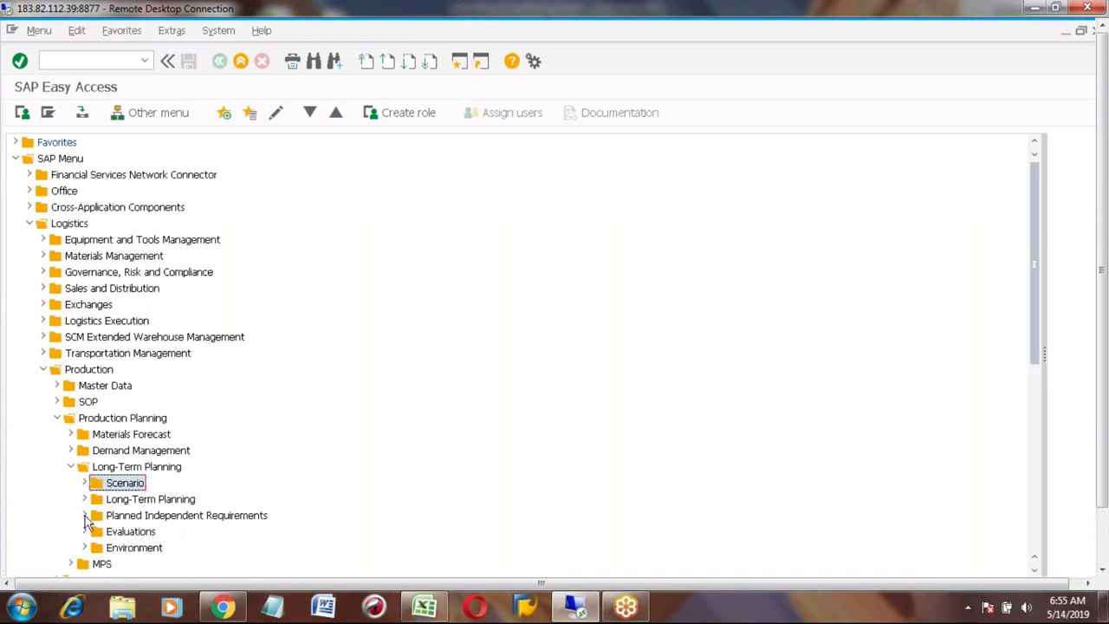
{"action": "left_click", "coordinate": [84, 515]}
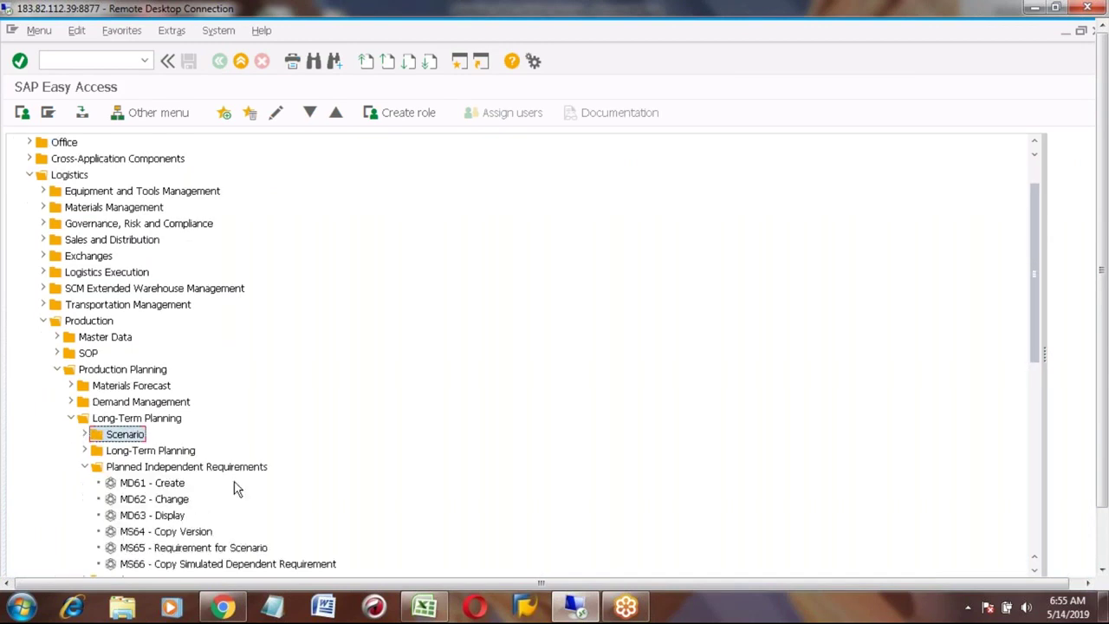
{"action": "left_click", "coordinate": [167, 485]}
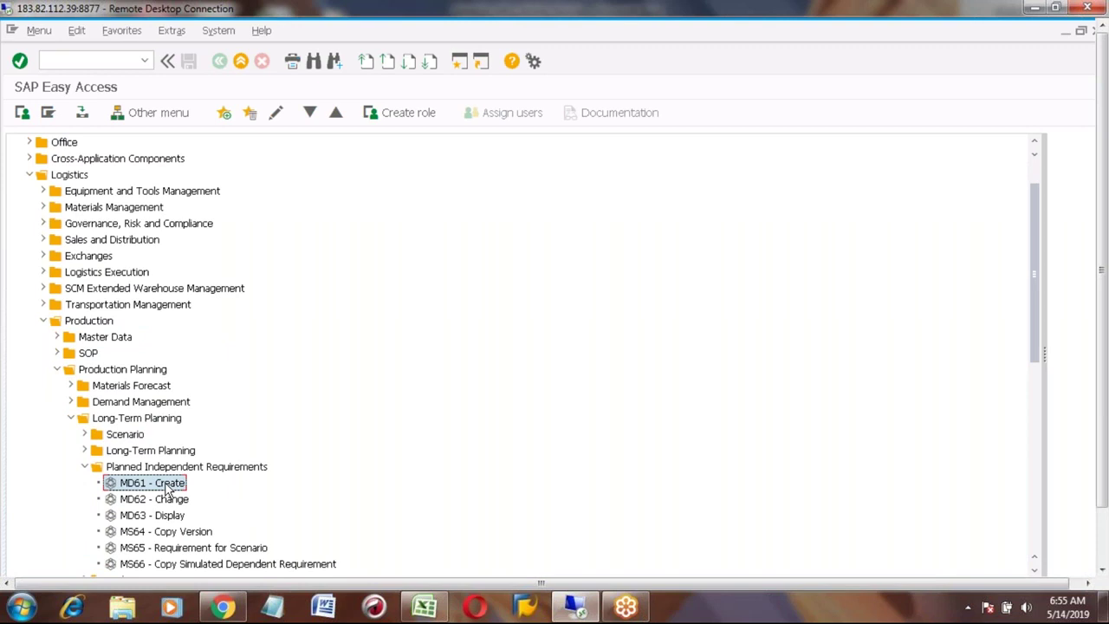
{"action": "double_click", "coordinate": [167, 485]}
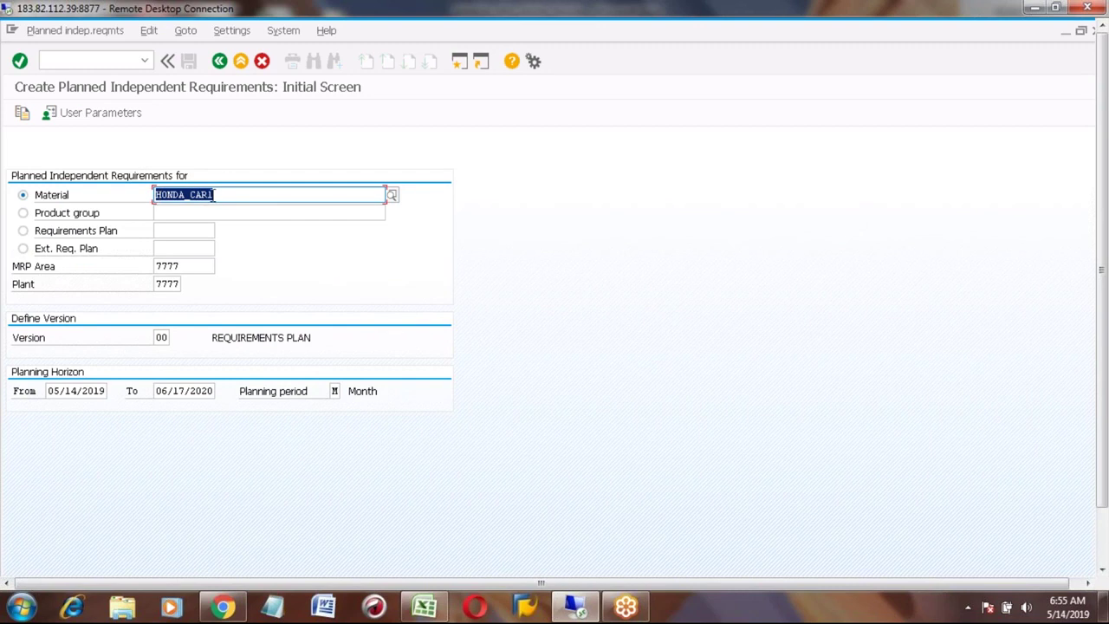
Step: Set the requirements version to AB, SALES PLAN, for material HONDA_CAR1 in plant 7777 and open the planning table
{"action": "left_click", "coordinate": [162, 337]}
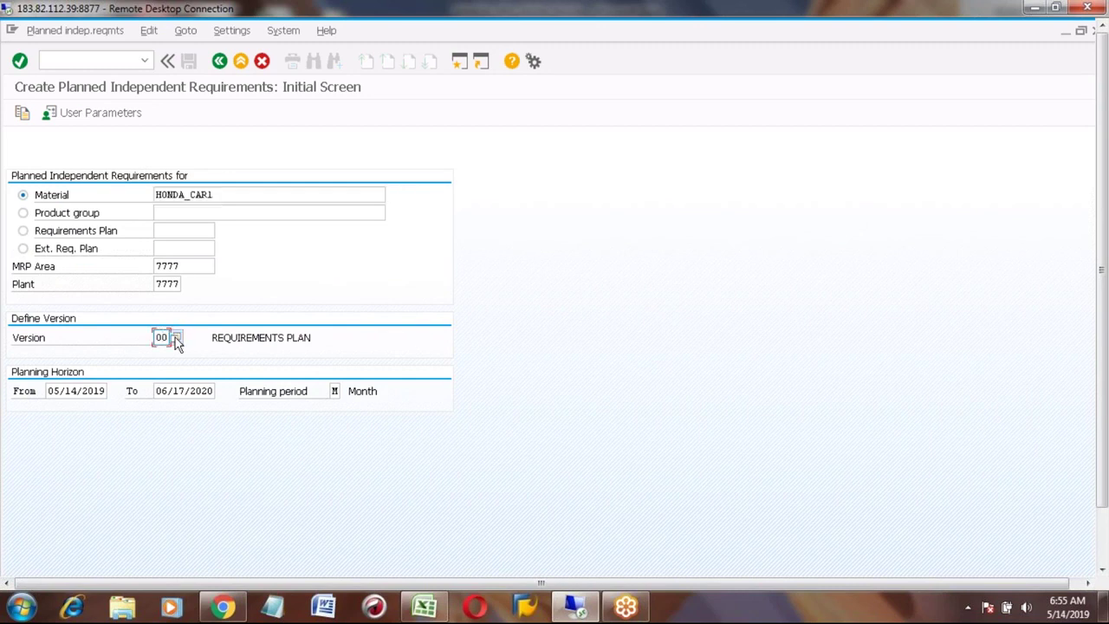
{"action": "key", "text": "F4"}
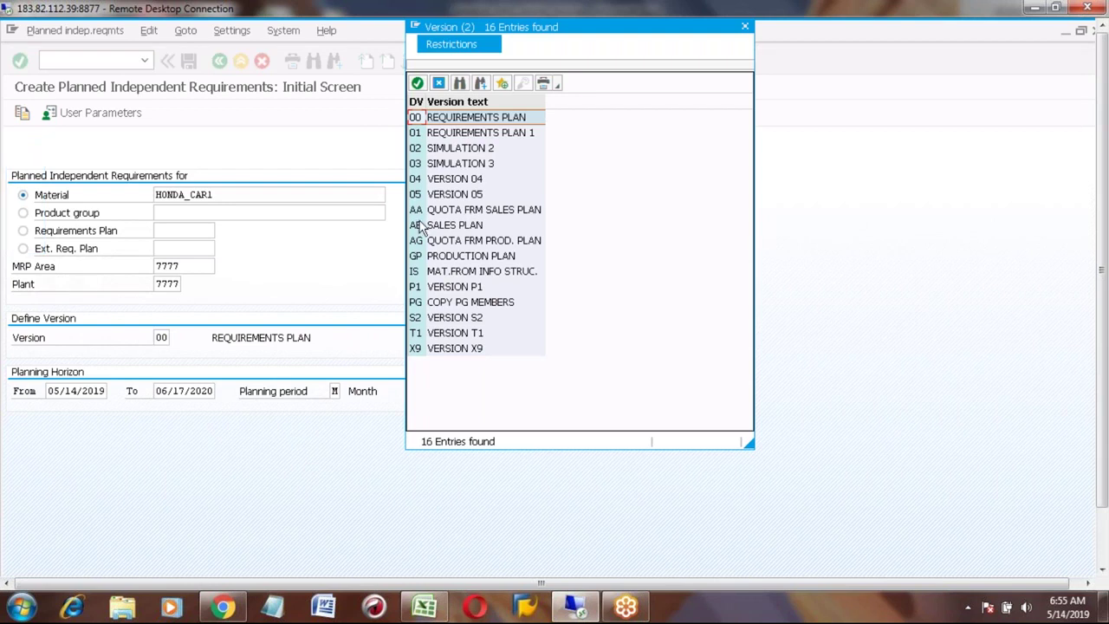
{"action": "double_click", "coordinate": [416, 225]}
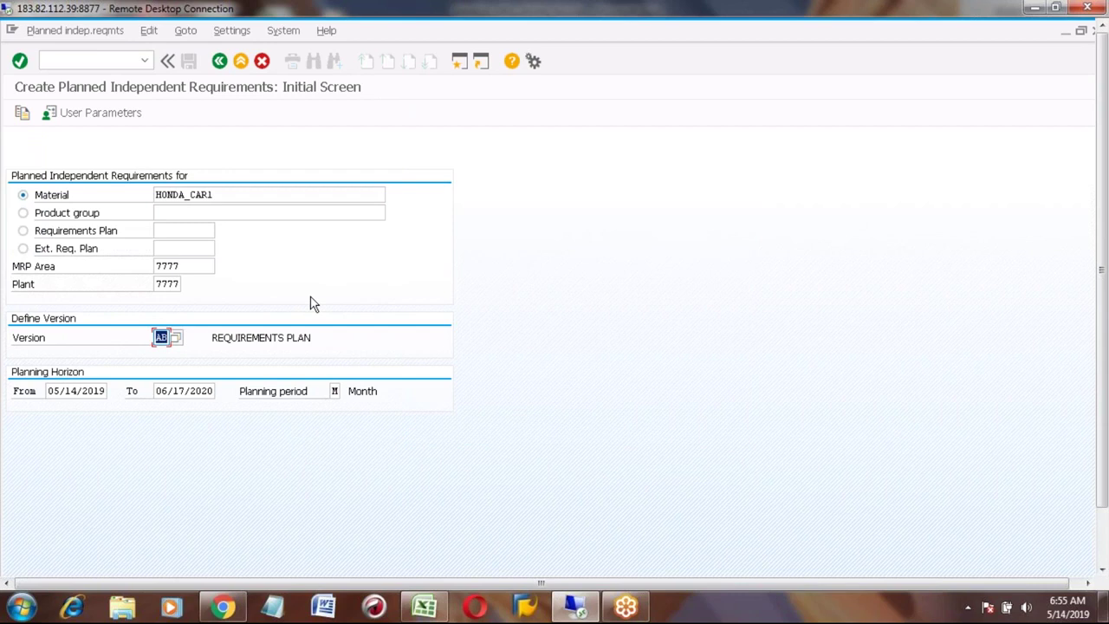
{"action": "key", "text": "Return"}
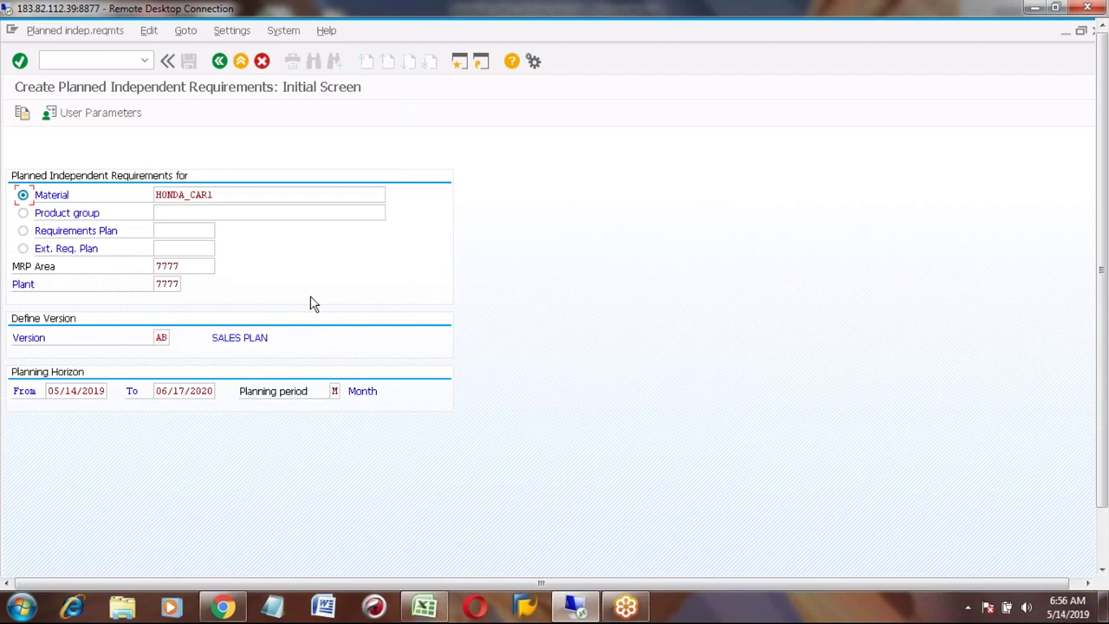
{"action": "key", "text": "Return"}
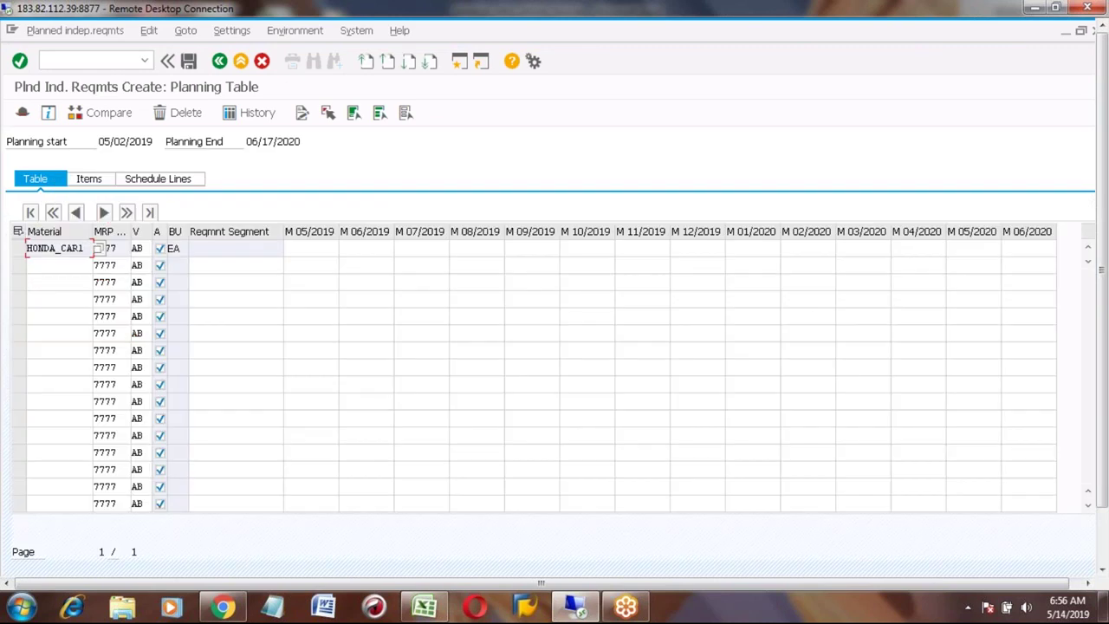
{"action": "left_click", "coordinate": [142, 251]}
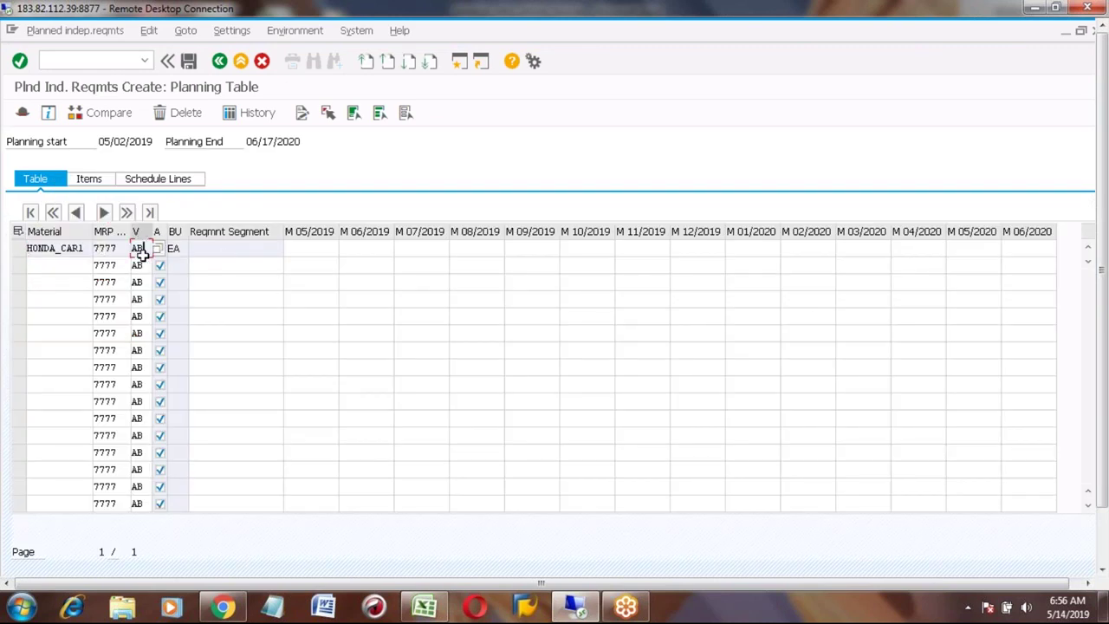
Step: Enter a planned requirement of 25 for HONDA_CAR1 in M 07/2019, save it and leave the requirements creation
{"action": "left_click", "coordinate": [411, 248]}
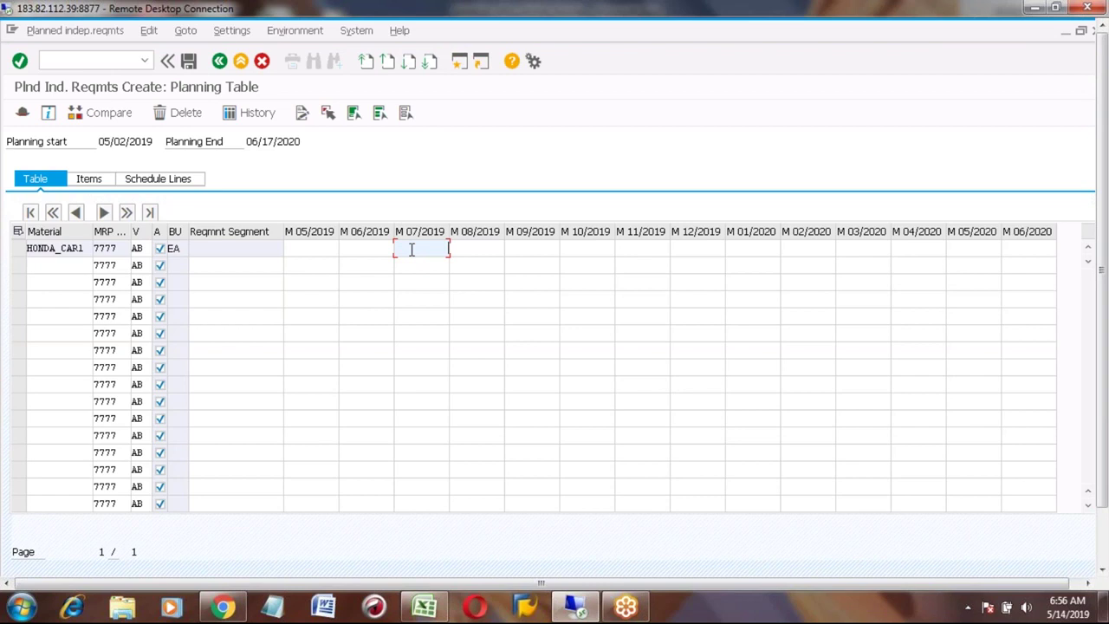
{"action": "type", "text": "25"}
{"action": "key", "text": "Return"}
{"action": "left_click", "coordinate": [429, 250]}
{"action": "left_click", "coordinate": [482, 249]}
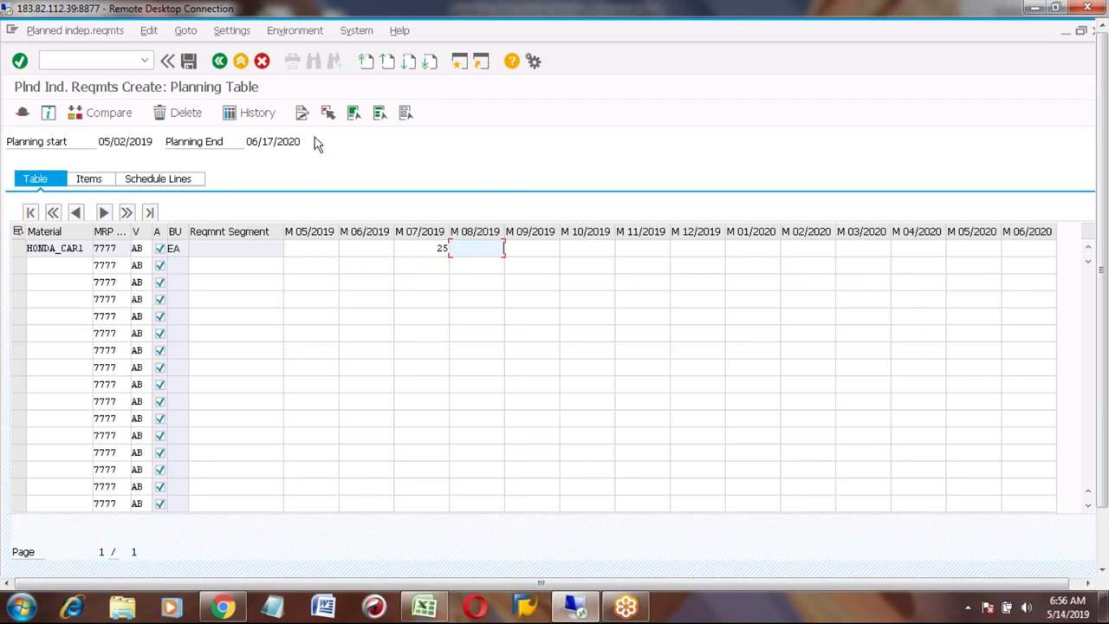
{"action": "left_click", "coordinate": [188, 61]}
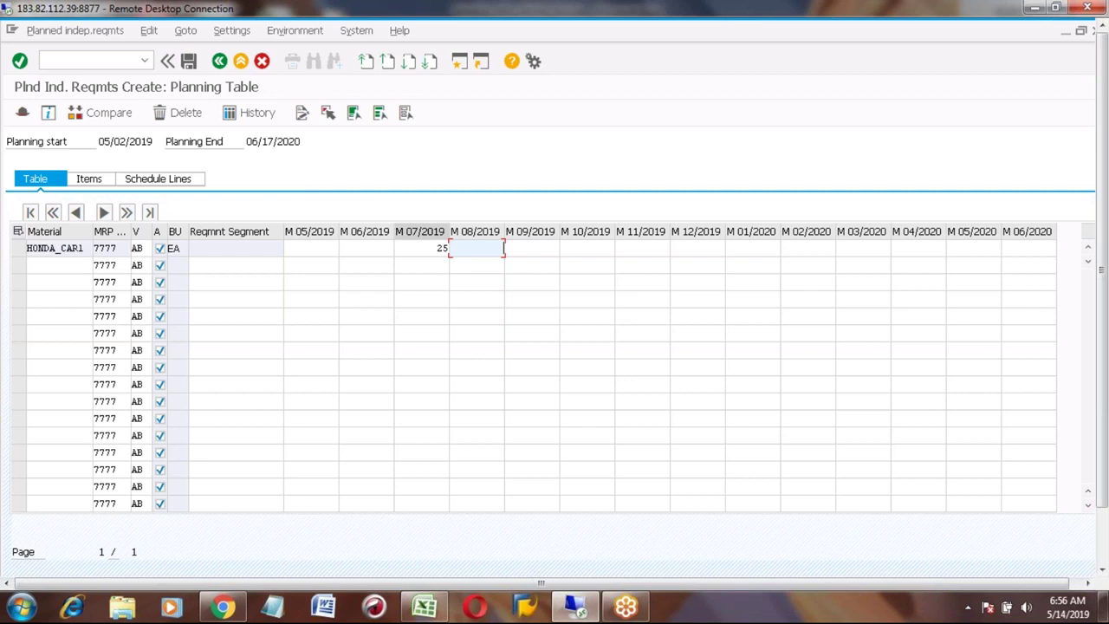
{"action": "left_click", "coordinate": [422, 248]}
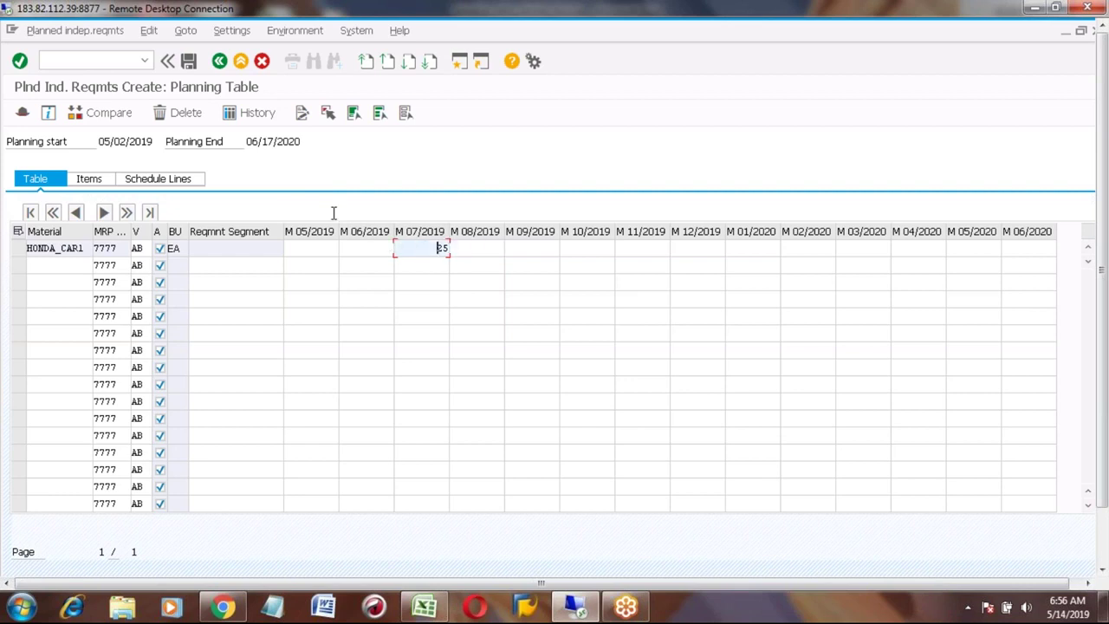
{"action": "left_click", "coordinate": [189, 62]}
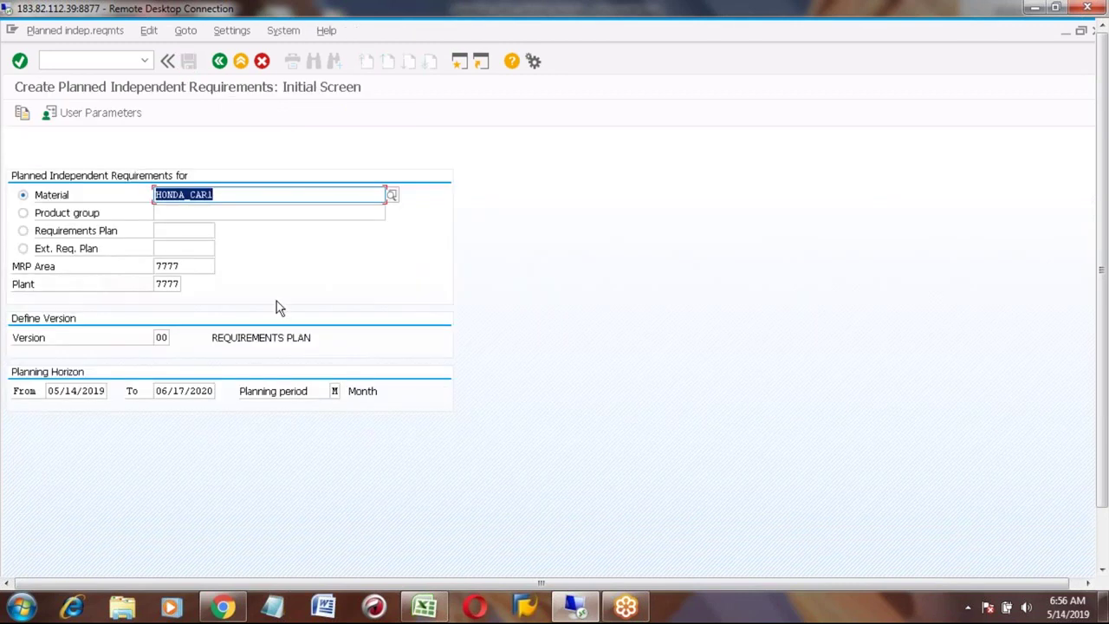
{"action": "left_click", "coordinate": [220, 62]}
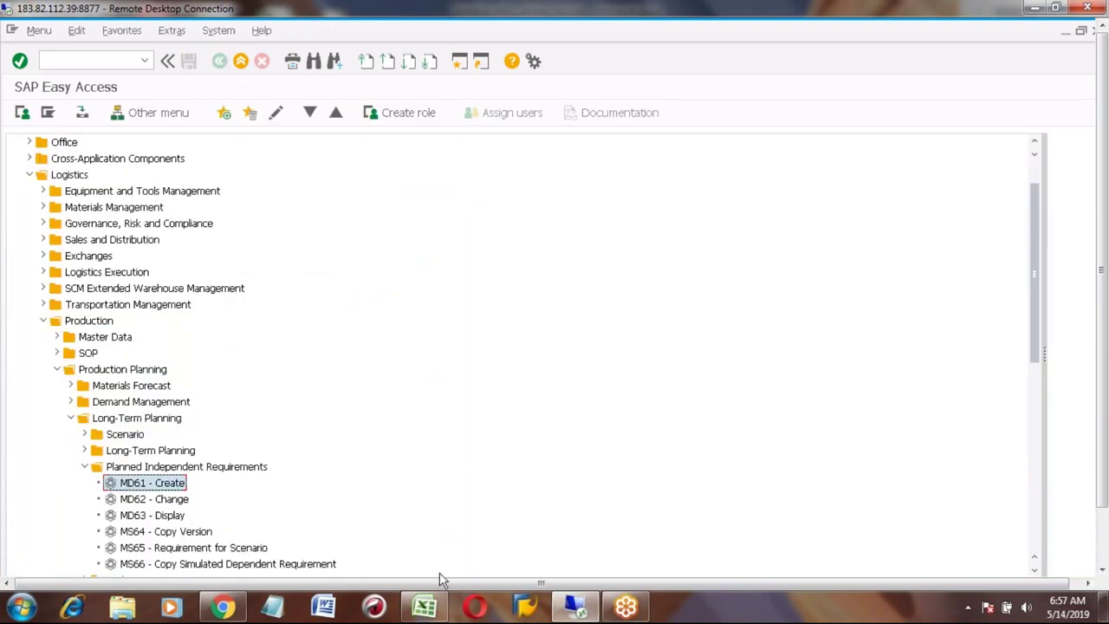
Step: Switch to the Excel notes and check the transaction code listed for the MRP run step
{"action": "left_click", "coordinate": [424, 606]}
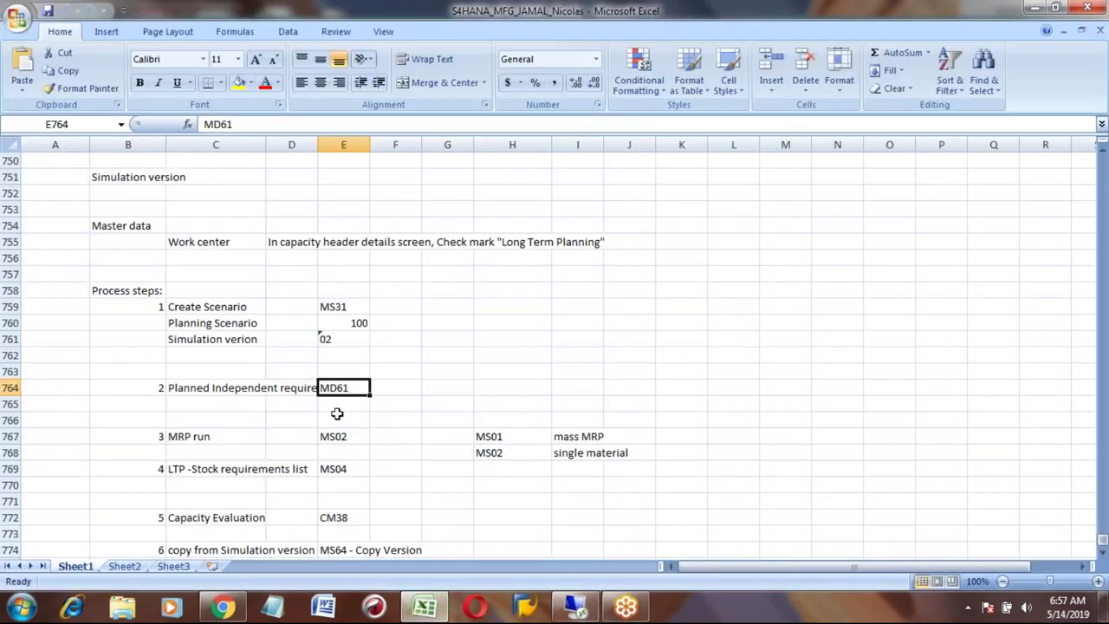
{"action": "left_click", "coordinate": [335, 440]}
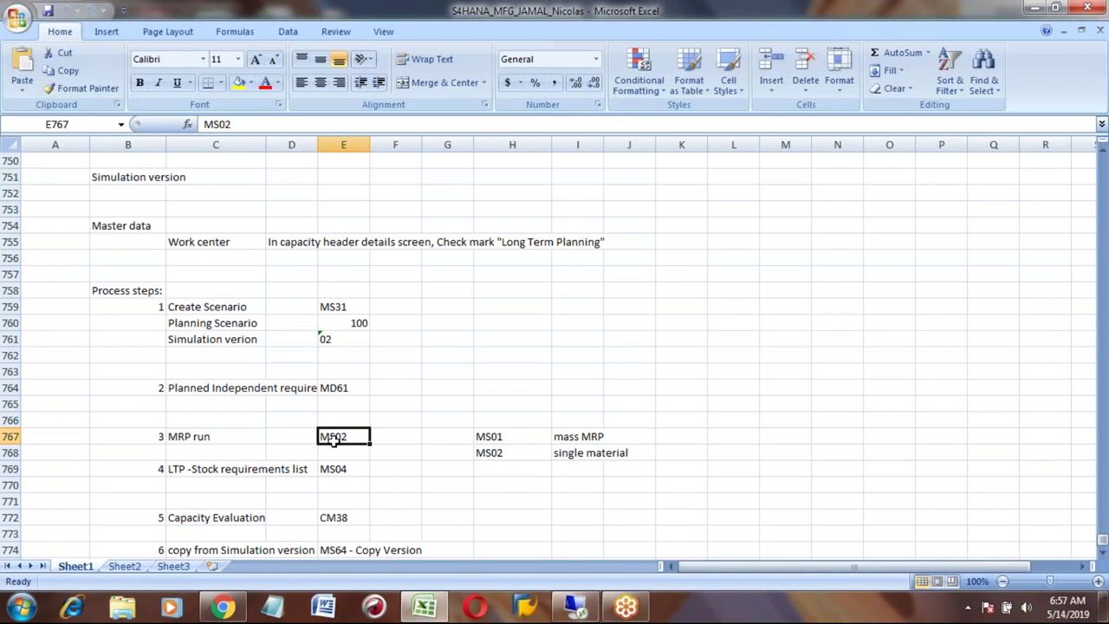
{"action": "key", "text": "Left"}
{"action": "key", "text": "Left"}
{"action": "key", "text": "Right"}
{"action": "key", "text": "Right"}
Step: Switch back to SAP, collapse the planned independent requirements folder and start MS02 from the inner Long-Term Planning folder
{"action": "mouse_move", "coordinate": [576, 610]}
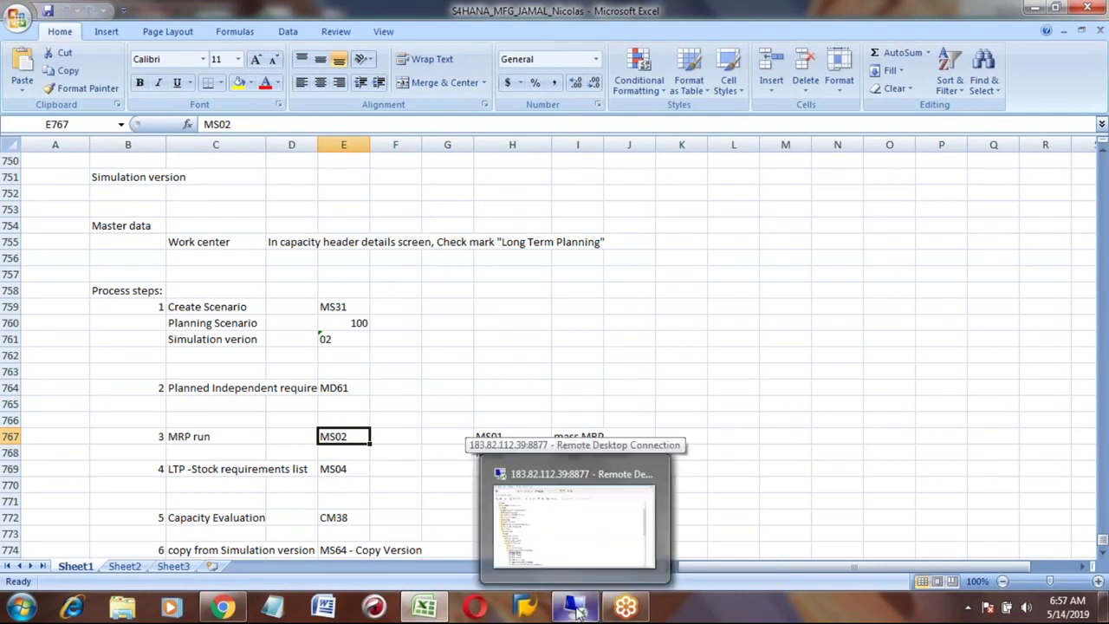
{"action": "left_click", "coordinate": [550, 515]}
{"action": "left_click", "coordinate": [82, 466]}
{"action": "left_click", "coordinate": [84, 451]}
{"action": "left_click", "coordinate": [196, 457]}
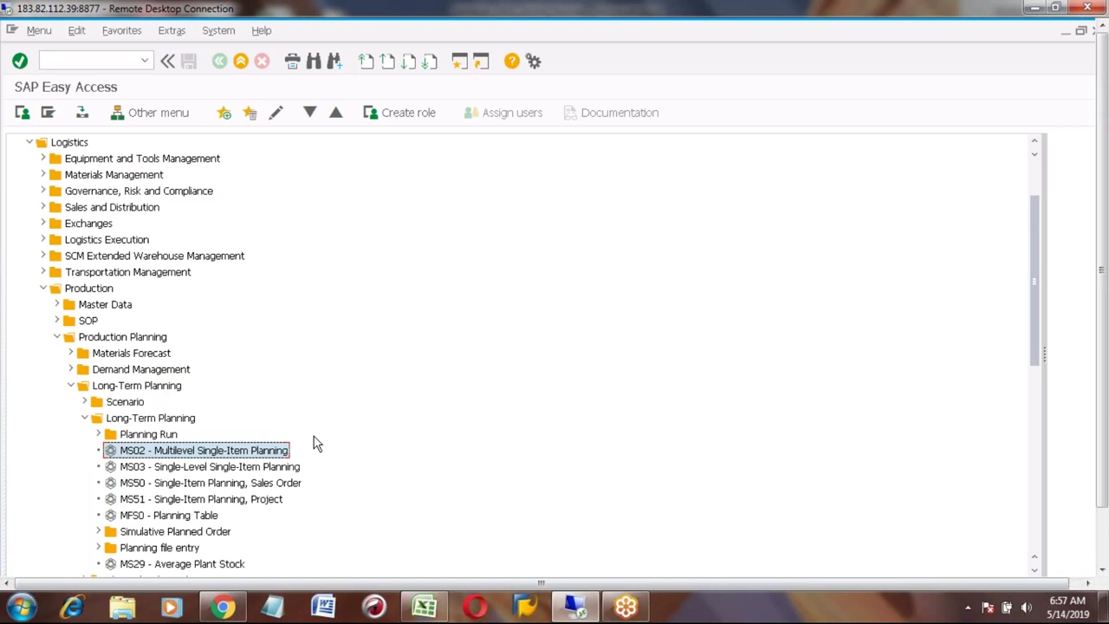
{"action": "double_click", "coordinate": [158, 451]}
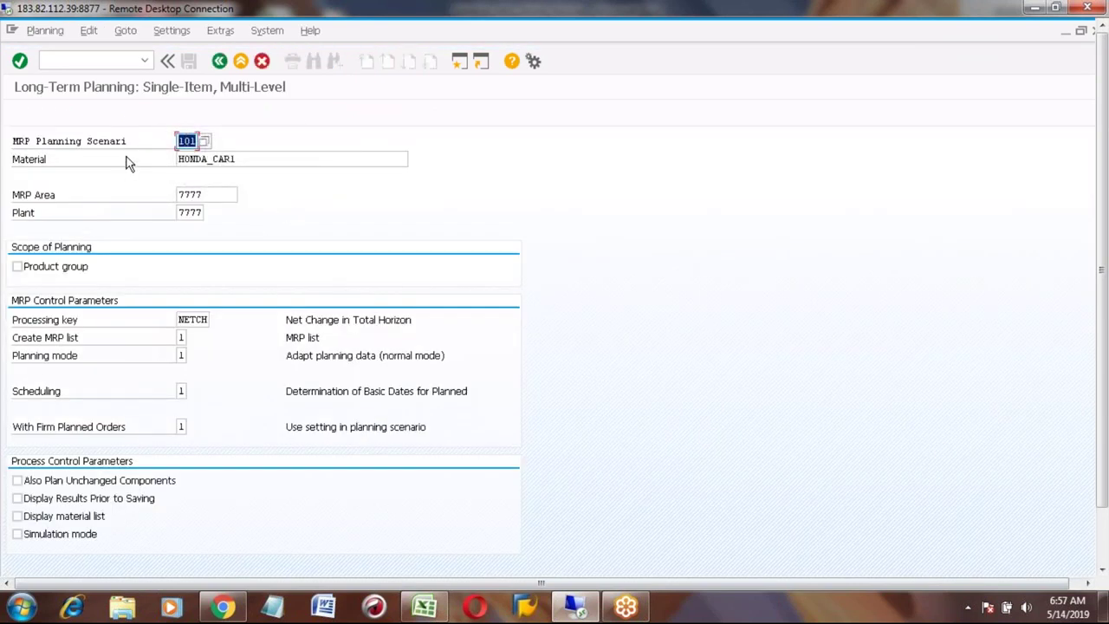
Step: Choose planning scenario 101, Planning for July 2019, and check the material and plant for the planning run
{"action": "left_click", "coordinate": [185, 143]}
{"action": "left_click", "coordinate": [206, 141]}
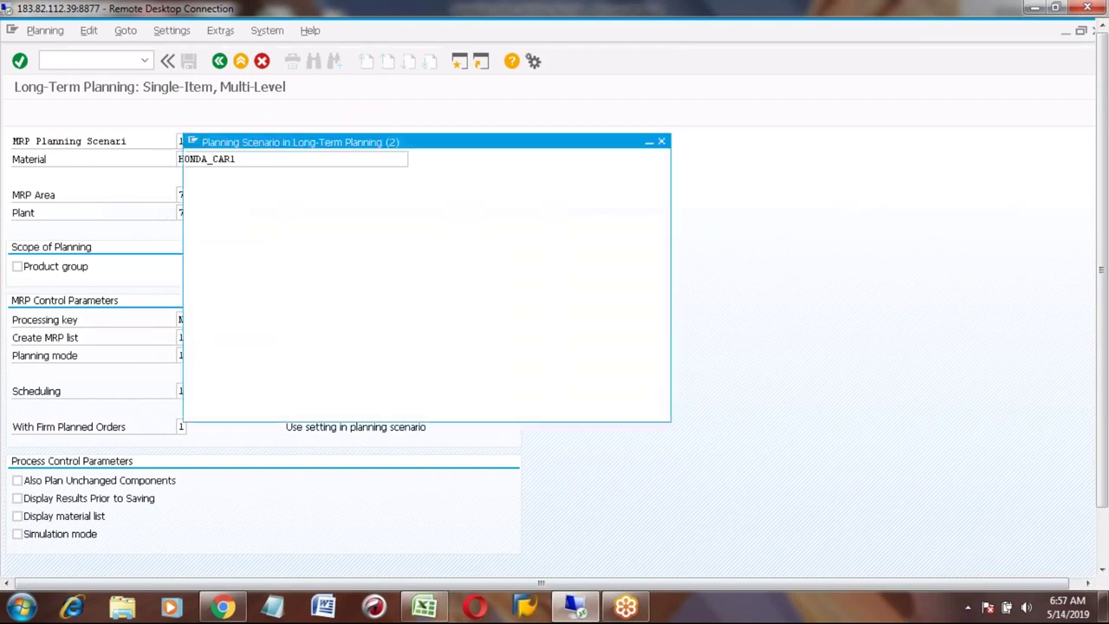
{"action": "left_click", "coordinate": [198, 150]}
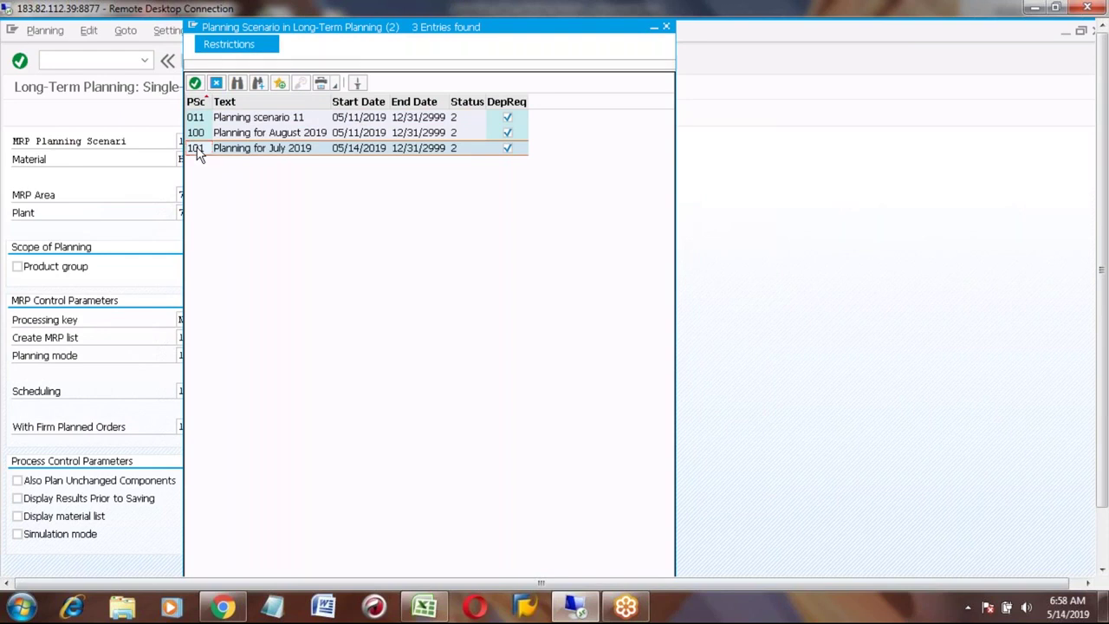
{"action": "double_click", "coordinate": [196, 149]}
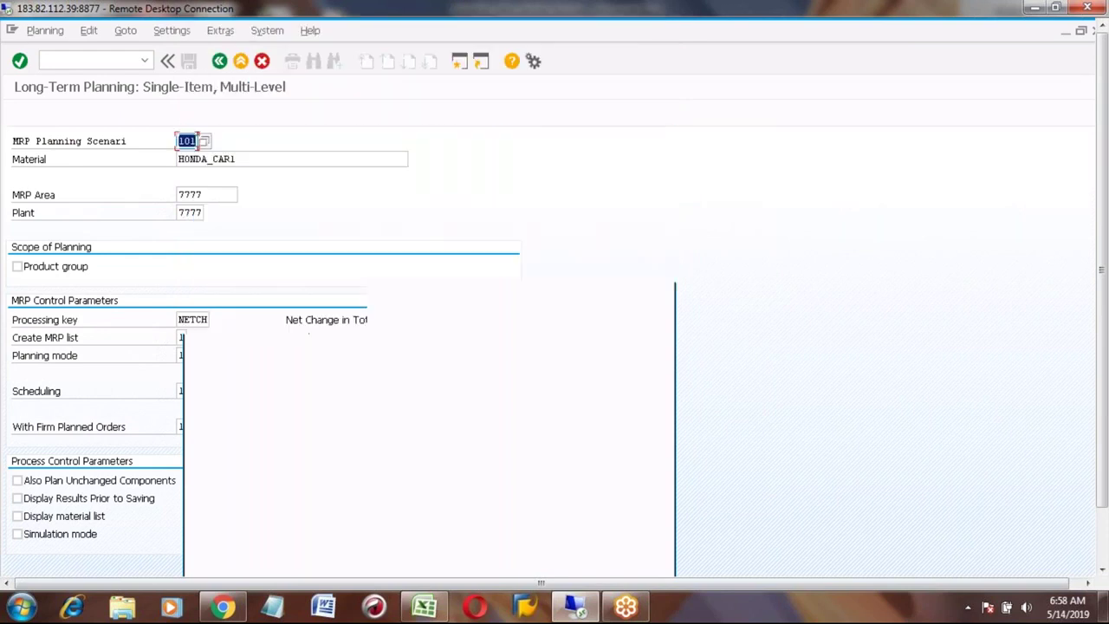
{"action": "left_click", "coordinate": [194, 156]}
{"action": "left_click", "coordinate": [193, 215]}
{"action": "left_click", "coordinate": [44, 394]}
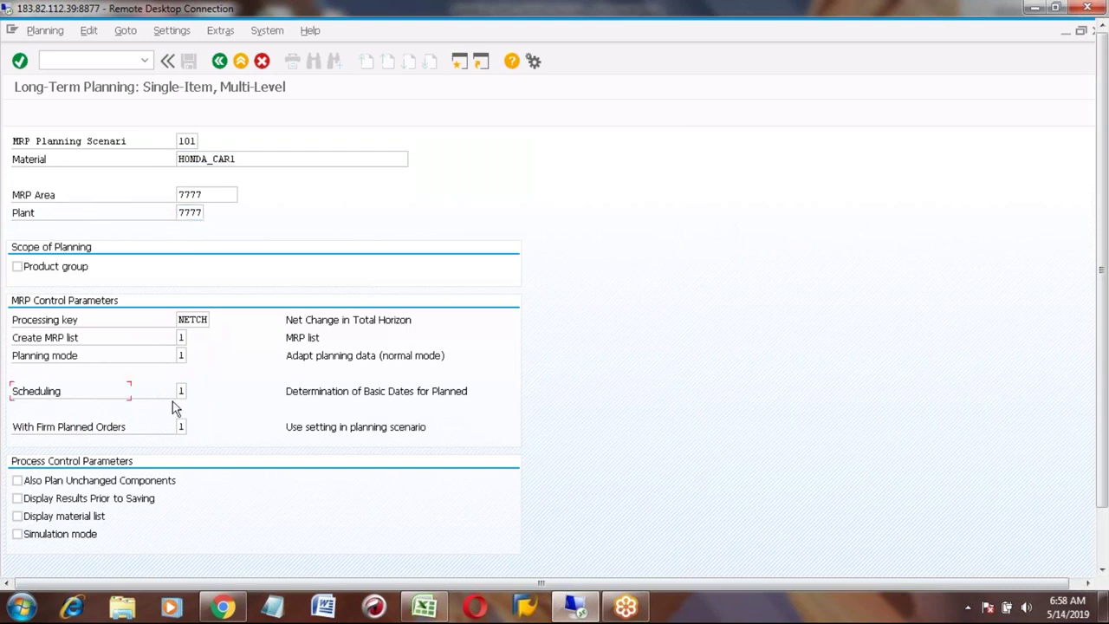
Step: Open the possible scheduling values, highlight Lead Time Scheduling and Capacity Planning, and move the list clear of the run parameters
{"action": "left_click", "coordinate": [181, 391]}
{"action": "left_click", "coordinate": [194, 391]}
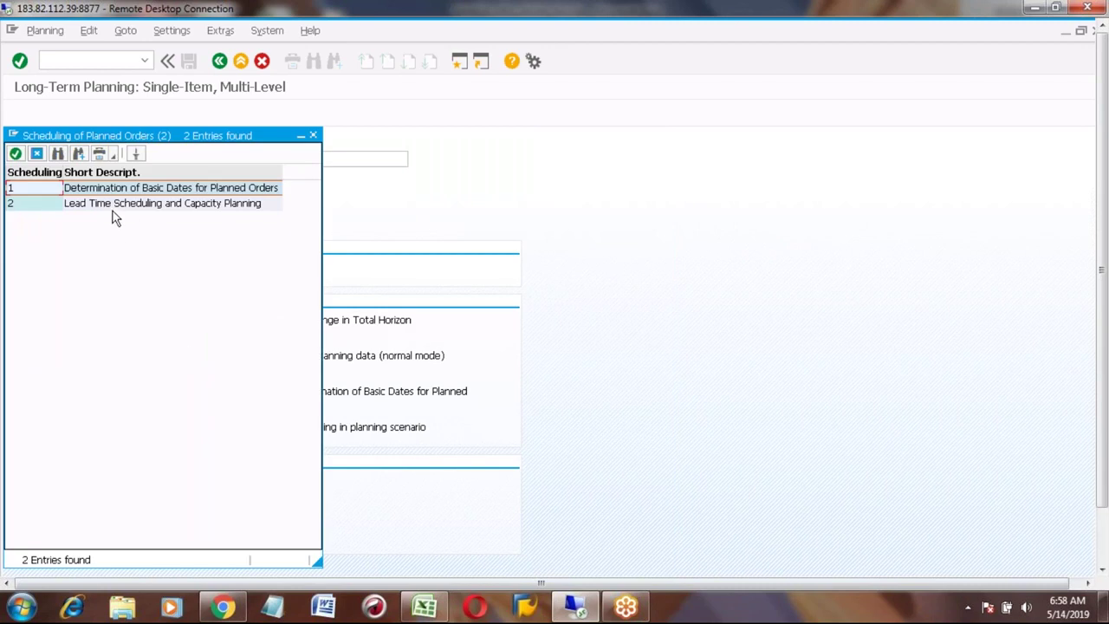
{"action": "left_click", "coordinate": [106, 209]}
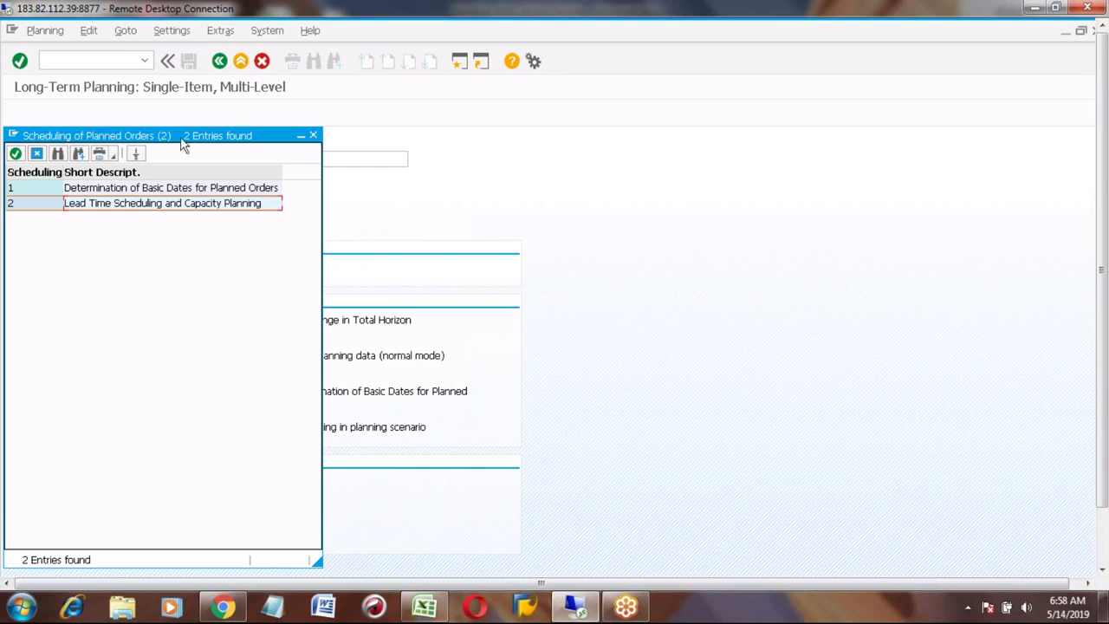
{"action": "left_click_drag", "start_coordinate": [173, 139], "coordinate": [323, 193]}
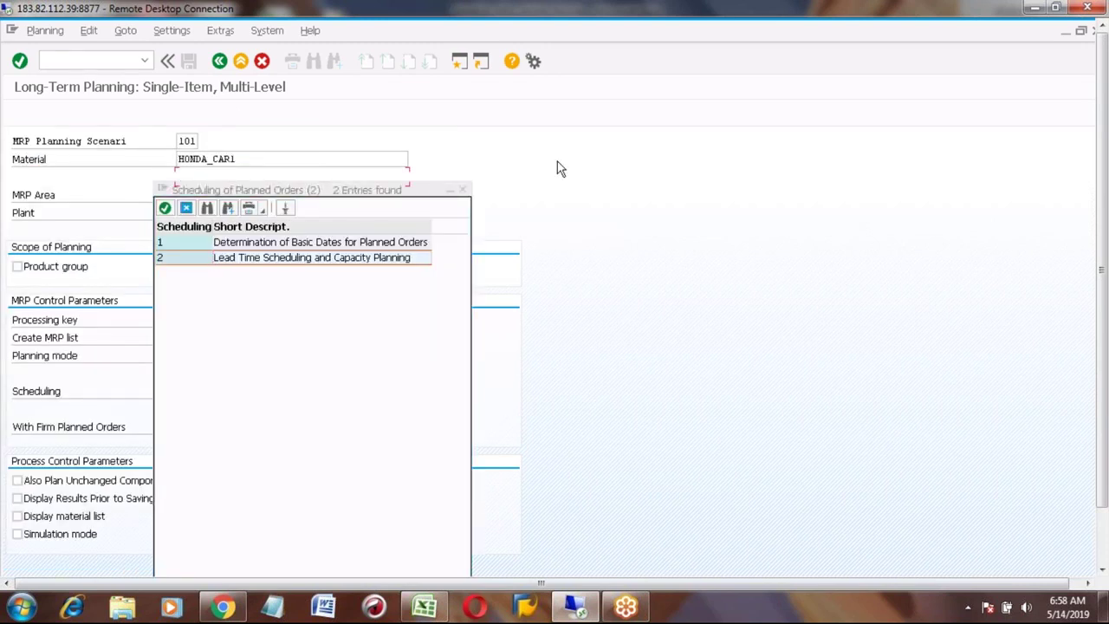
{"action": "left_click", "coordinate": [388, 195]}
{"action": "left_click_drag", "start_coordinate": [388, 195], "coordinate": [579, 145]}
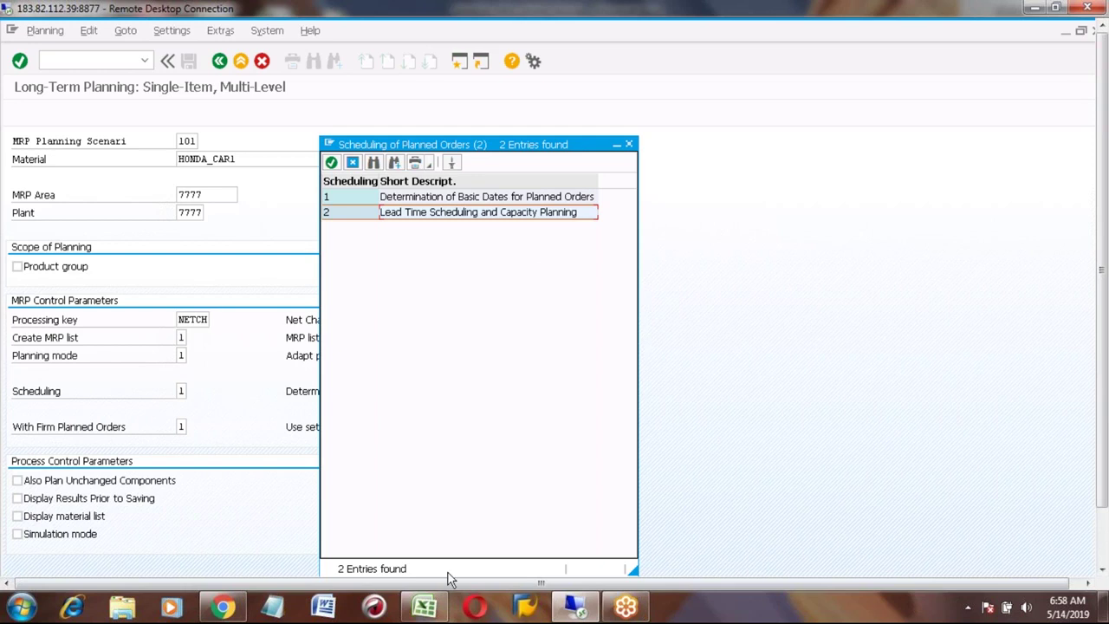
Step: Switch to the Excel notes, enter 101 in cell F760 beside the existing planning scenario and fill the cell yellow
{"action": "left_click", "coordinate": [433, 611]}
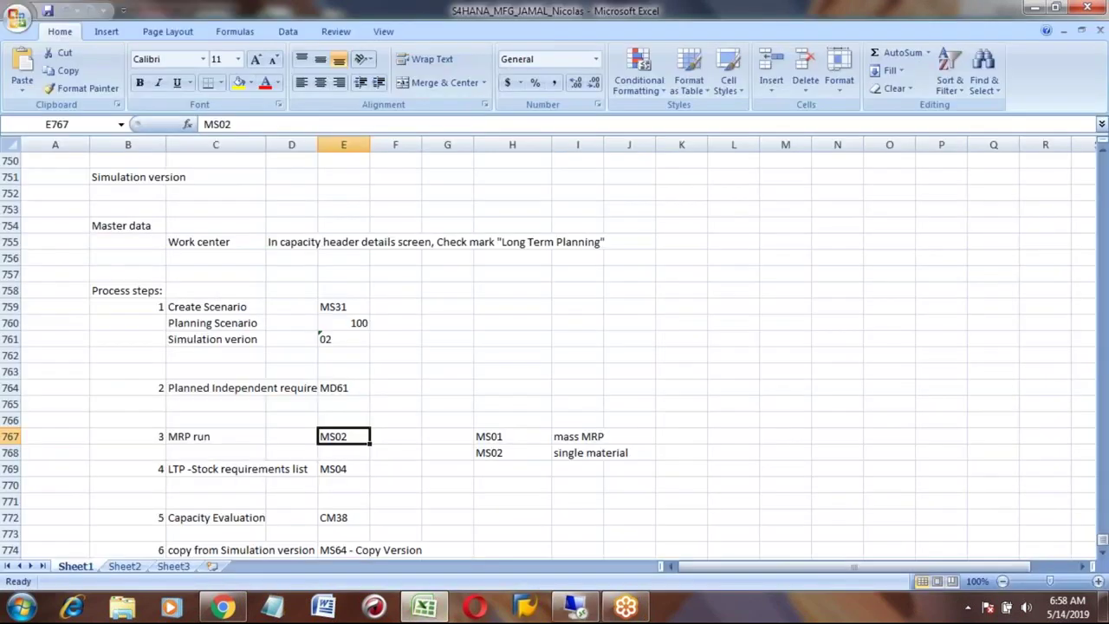
{"action": "left_click", "coordinate": [331, 309]}
{"action": "left_click", "coordinate": [391, 321]}
{"action": "type", "text": "101"}
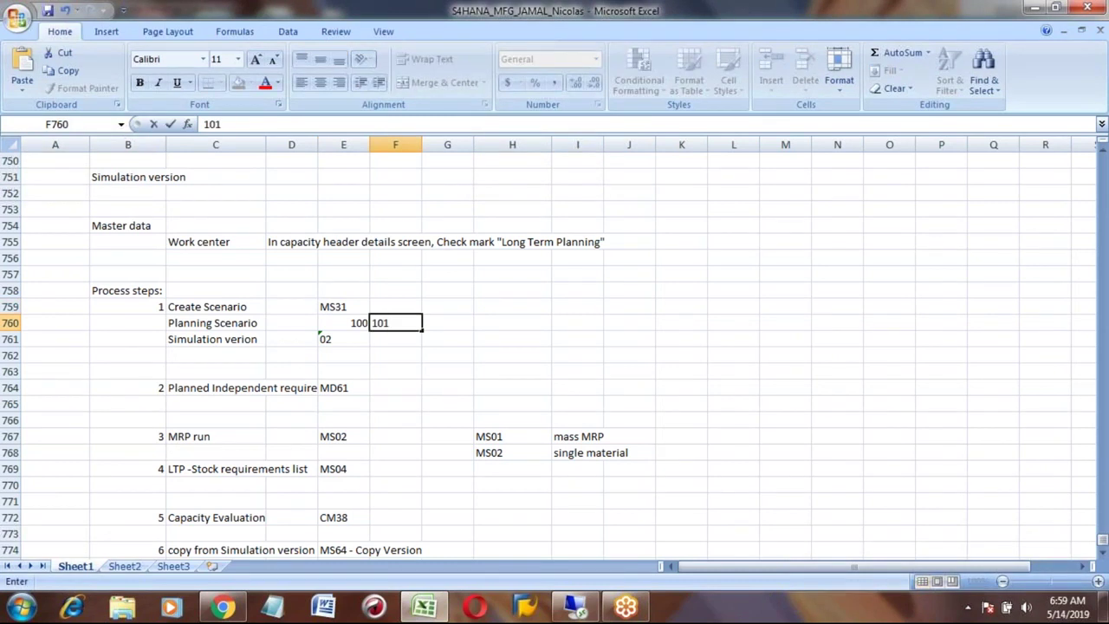
{"action": "key", "text": "Return"}
{"action": "key", "text": "Up"}
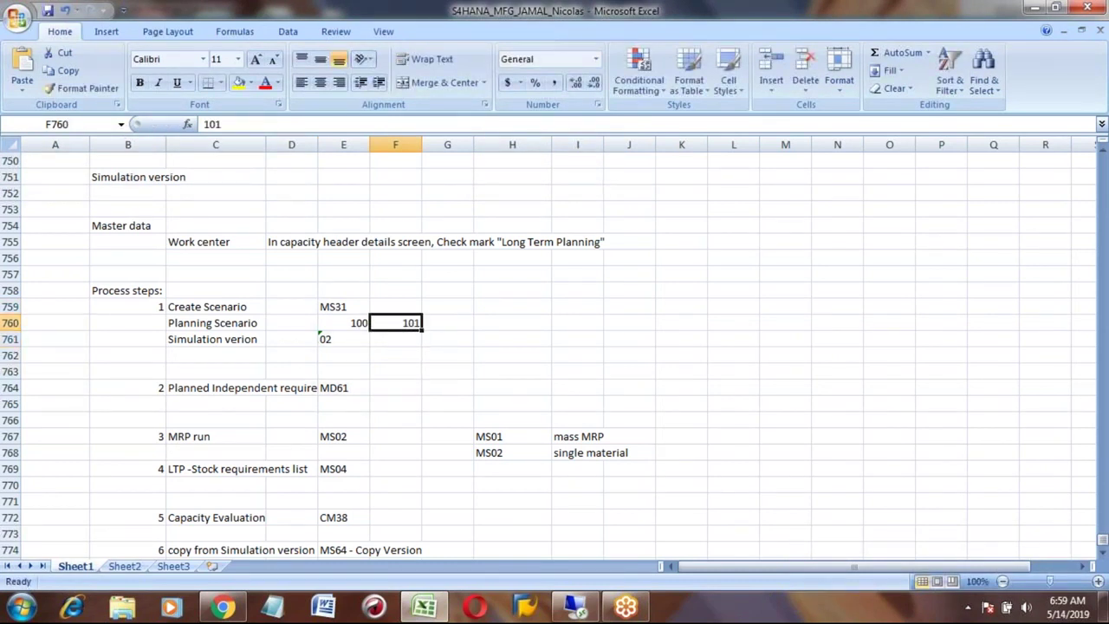
{"action": "left_click", "coordinate": [238, 82]}
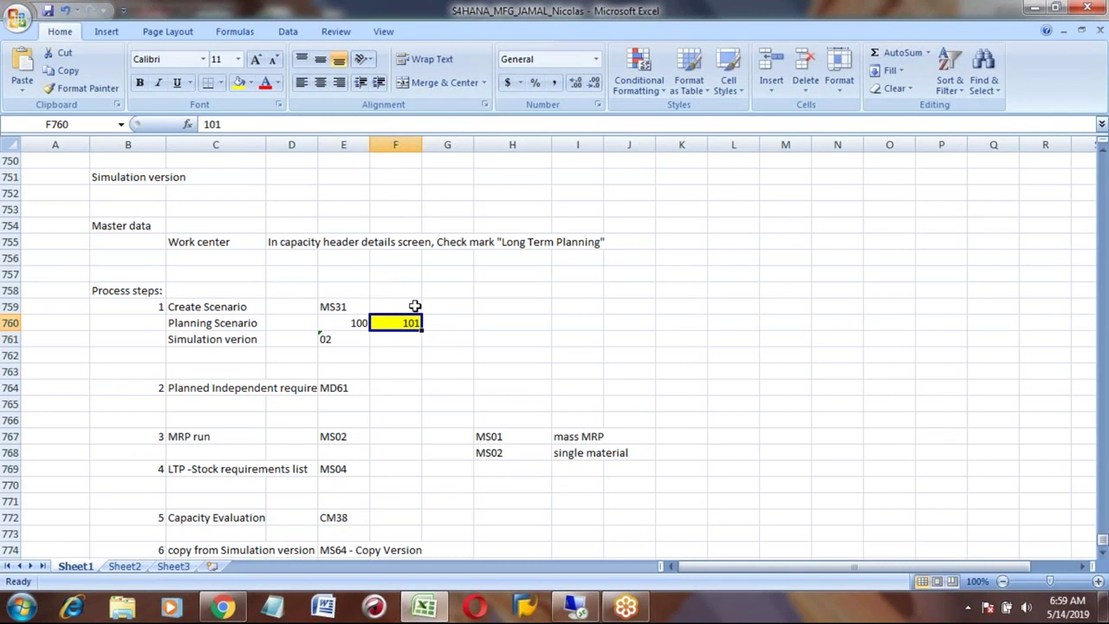
Step: Switch back to SAP, set Scheduling to 2, Lead Time Scheduling and Capacity Planning, and run the planning for HONDA_CAR1
{"action": "key", "text": "alt+Tab"}
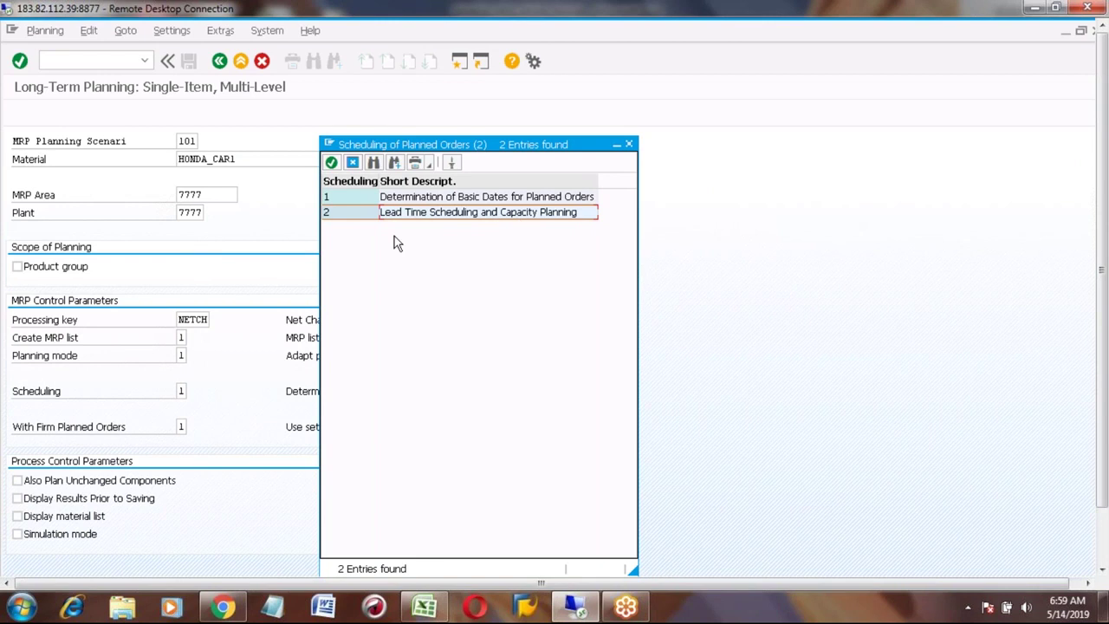
{"action": "double_click", "coordinate": [350, 214]}
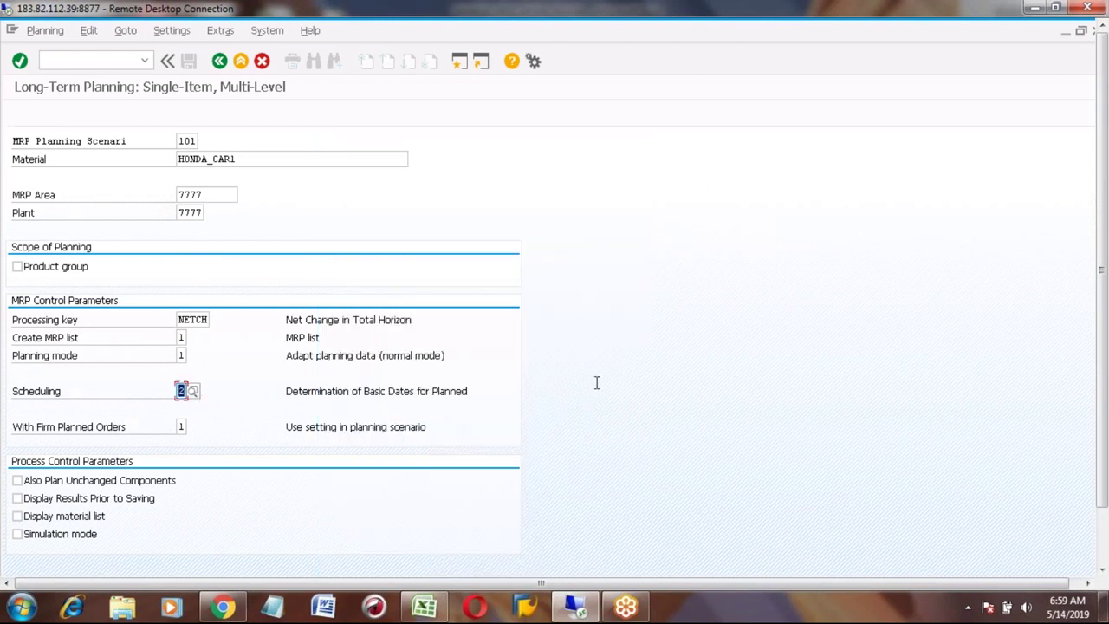
{"action": "left_click", "coordinate": [1102, 539]}
{"action": "key", "text": "Return"}
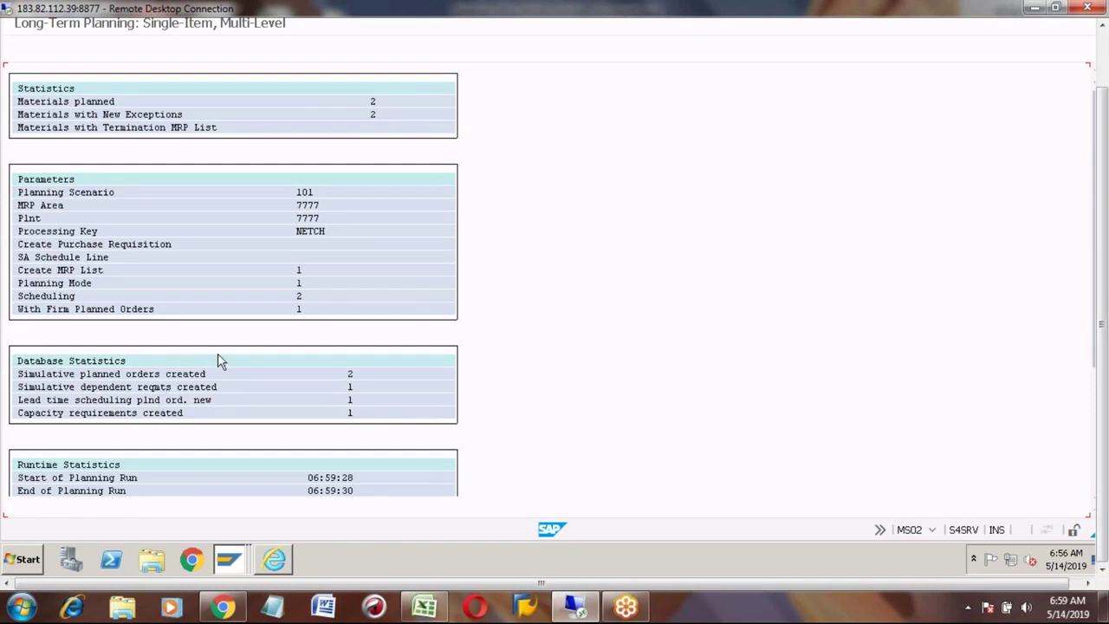
Step: Examine the simulative planned orders in the planning run statistics and return to the SAP Easy Access menu
{"action": "left_click", "coordinate": [349, 373]}
{"action": "left_click", "coordinate": [17, 377]}
{"action": "left_click", "coordinate": [87, 375]}
{"action": "left_click", "coordinate": [1105, 50]}
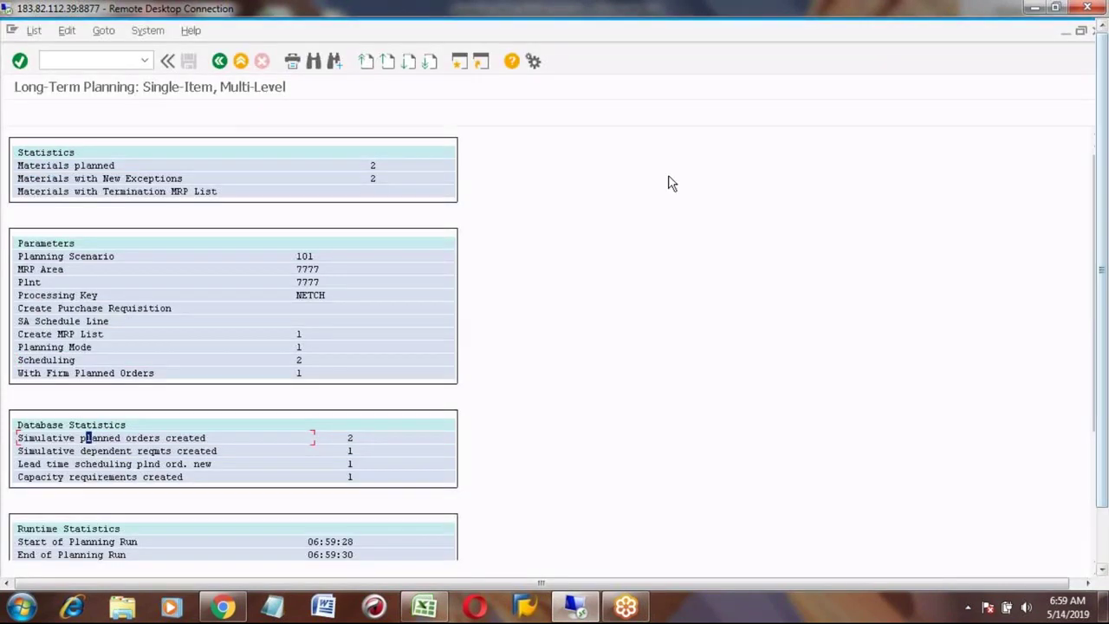
{"action": "left_click", "coordinate": [220, 61]}
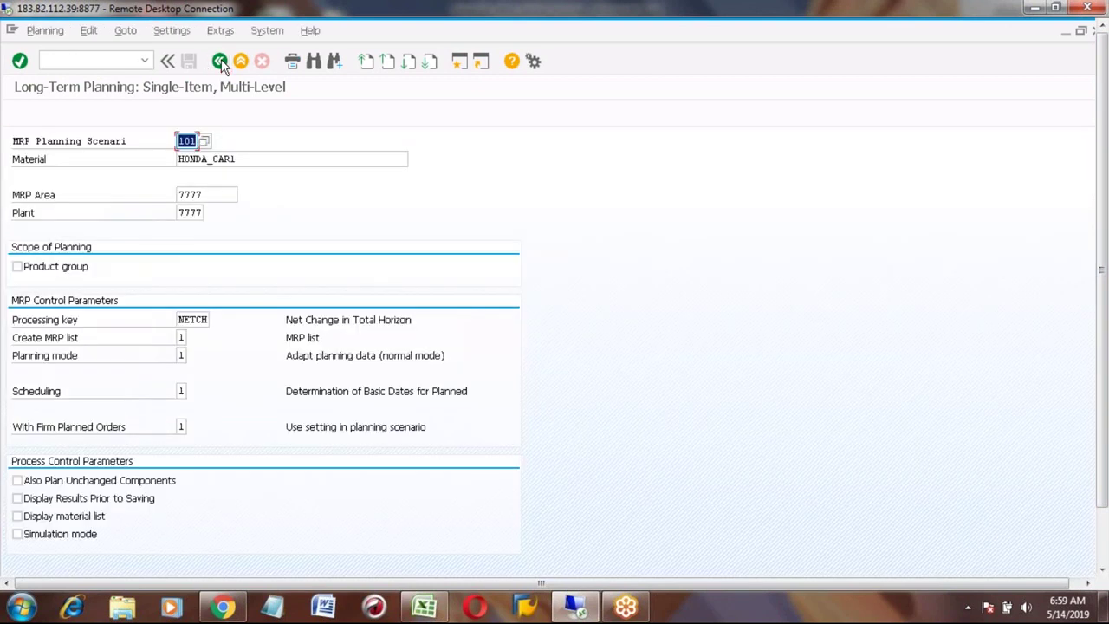
{"action": "left_click", "coordinate": [220, 61]}
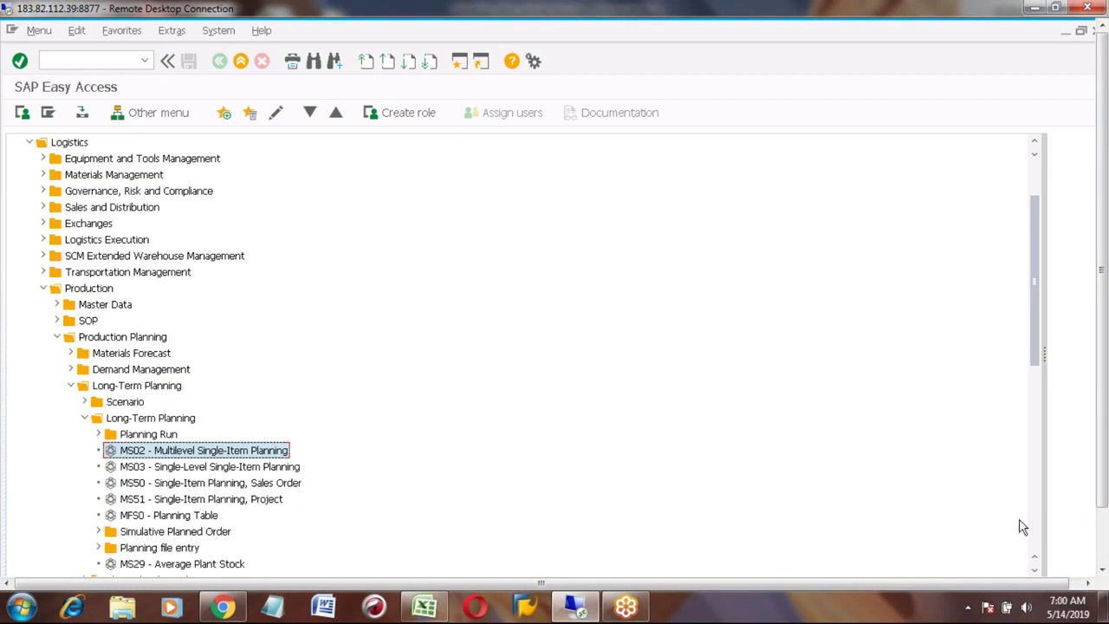
Step: Switch to the Excel notes and review the LTP stock requirements list step and its transaction code
{"action": "left_click", "coordinate": [412, 613]}
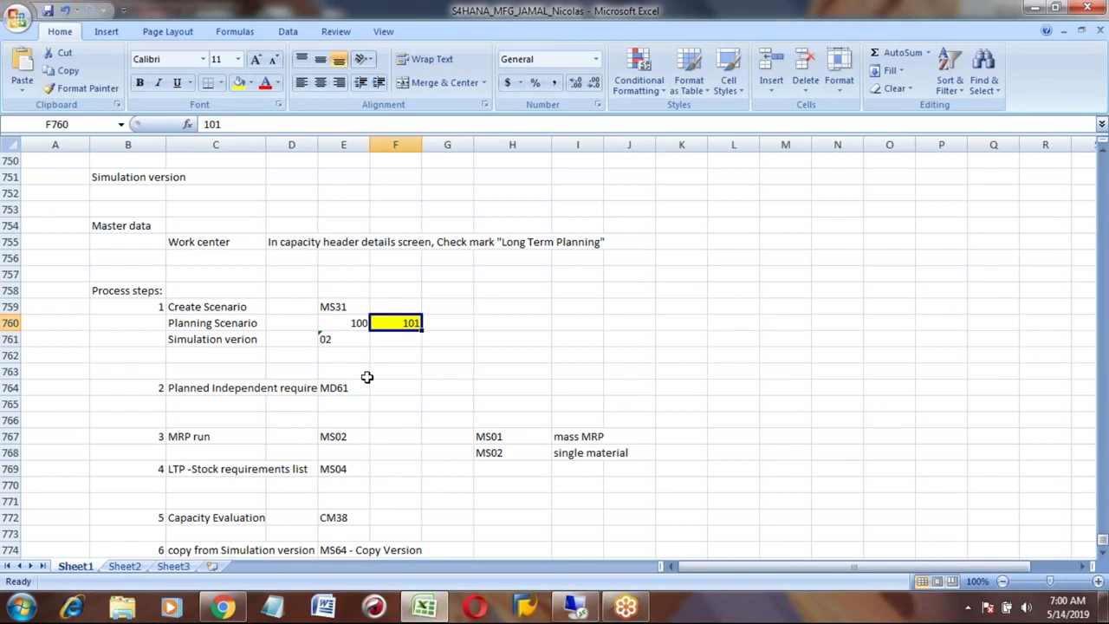
{"action": "left_click", "coordinate": [215, 390]}
{"action": "key", "text": "Down"}
{"action": "key", "text": "Down"}
{"action": "key", "text": "Down"}
{"action": "key", "text": "Down"}
{"action": "key", "text": "Down"}
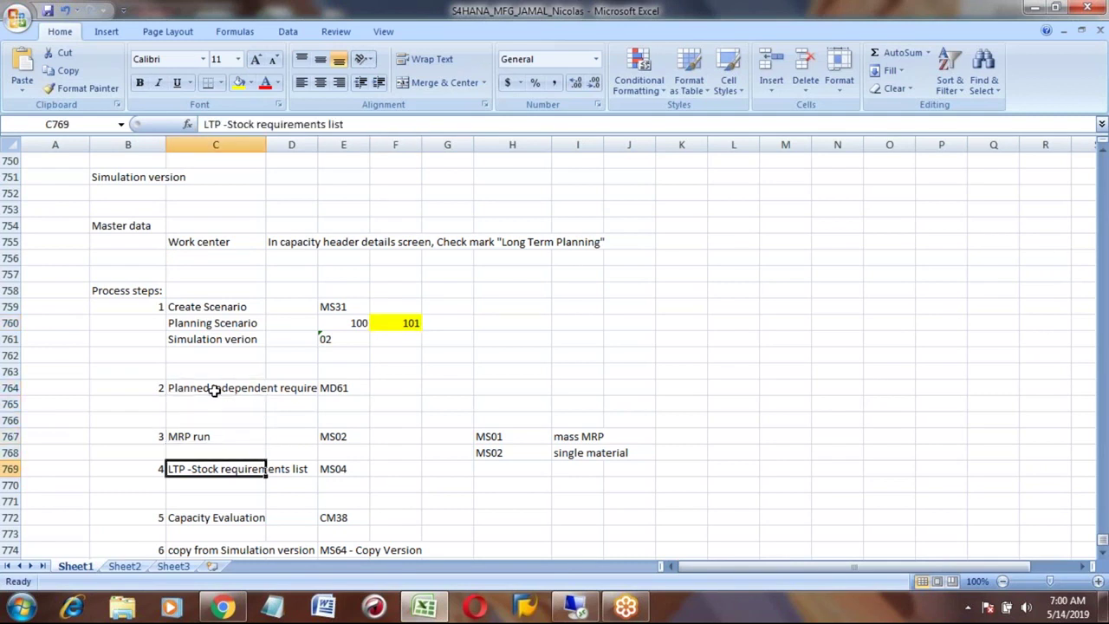
{"action": "key", "text": "Right"}
{"action": "key", "text": "Right"}
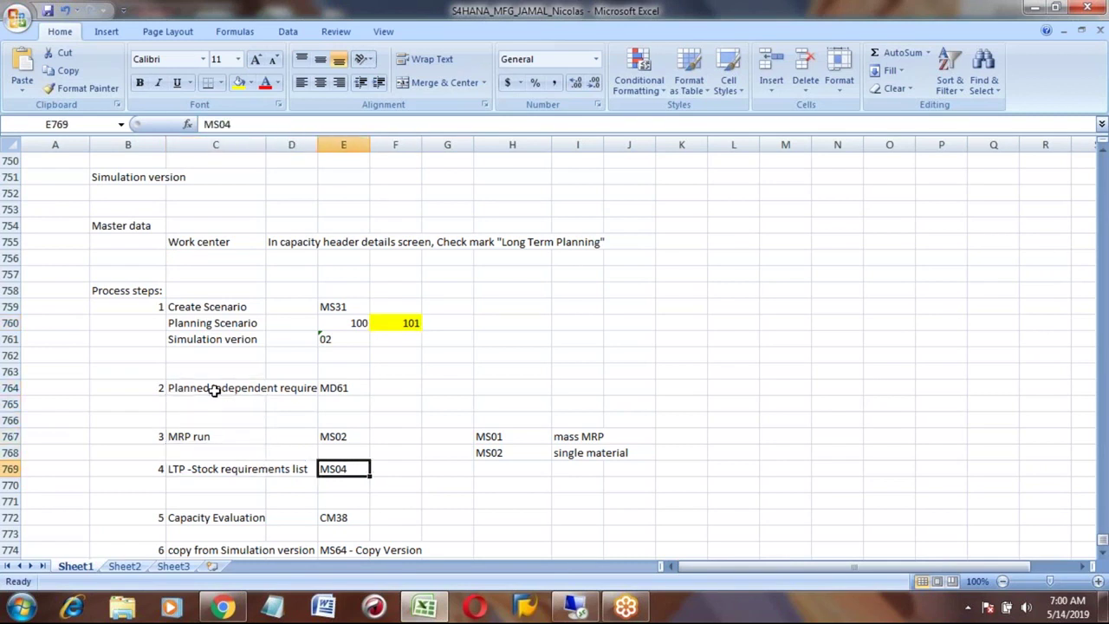
{"action": "key", "text": "Left"}
{"action": "key", "text": "Left"}
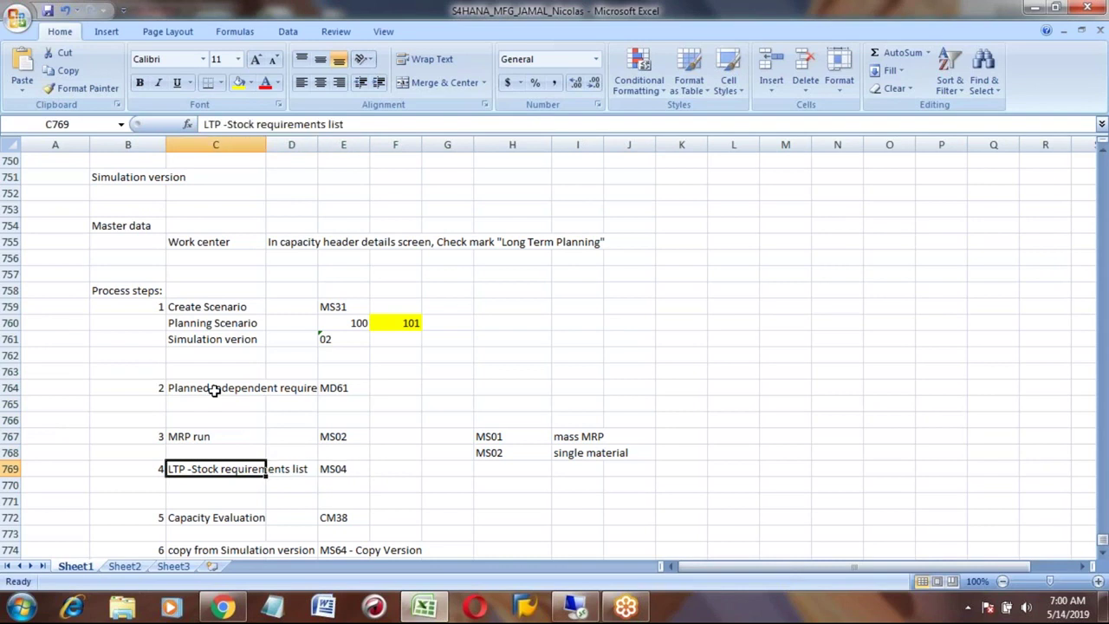
{"action": "key", "text": "Right"}
{"action": "key", "text": "Right"}
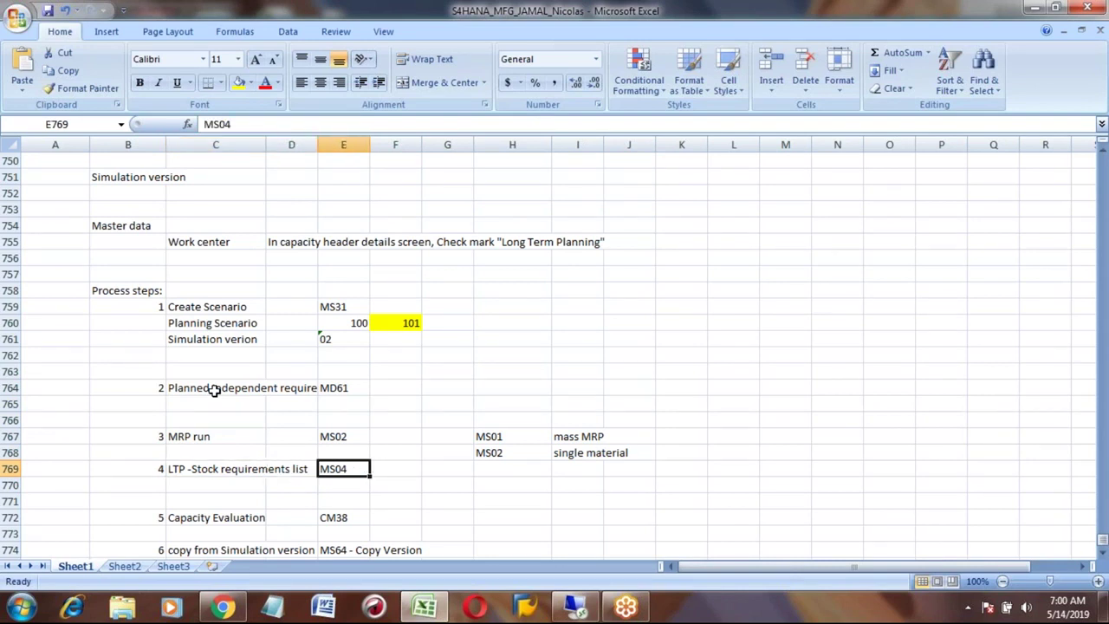
{"action": "key", "text": "Left"}
{"action": "key", "text": "Left"}
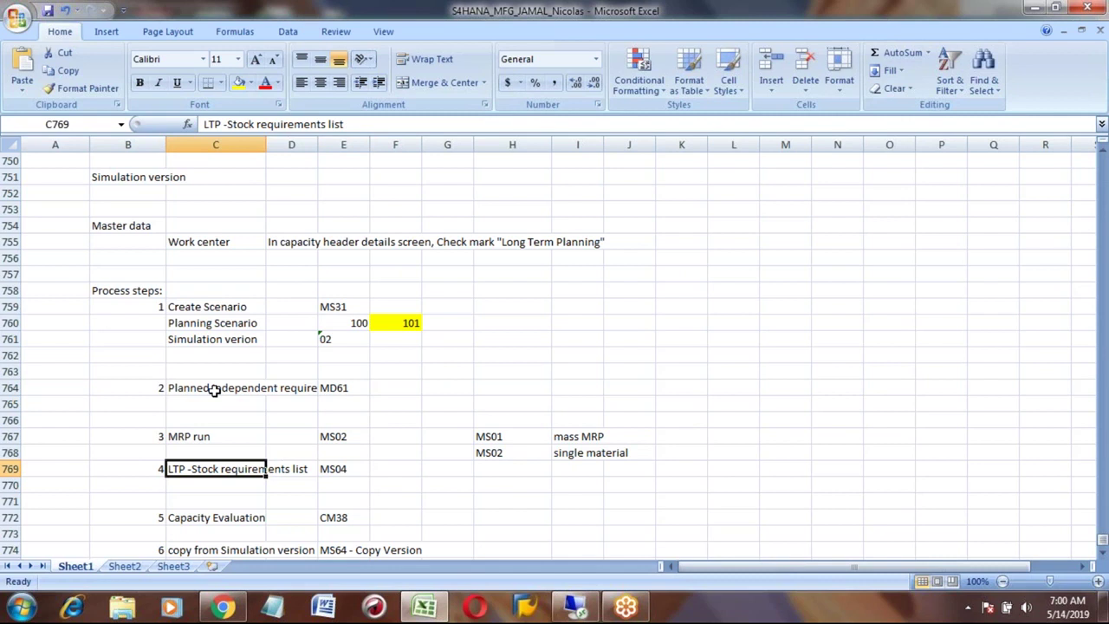
Step: Check the transaction code noted for the LTP stock requirements list in the process steps
{"action": "key", "text": "Right"}
{"action": "key", "text": "Right"}
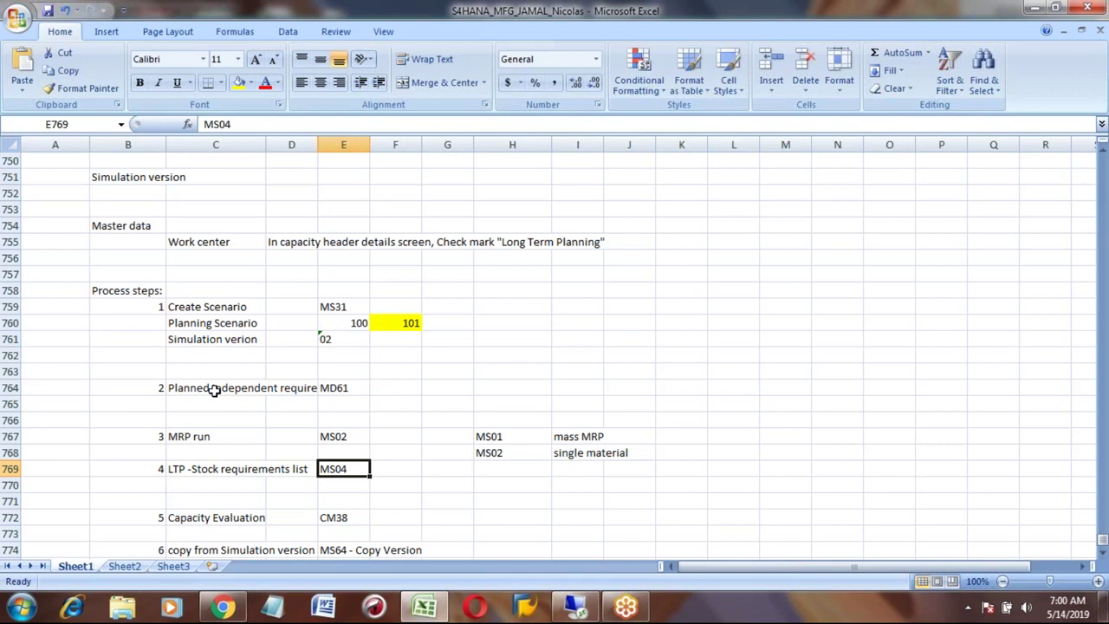
{"action": "key", "text": "Left"}
{"action": "key", "text": "Left"}
{"action": "key", "text": "Right"}
{"action": "key", "text": "Right"}
Step: Switch to SAP, expand the long-term planning Evaluations folder and open MS04 - Stock/Reqmts List
{"action": "left_click", "coordinate": [569, 607]}
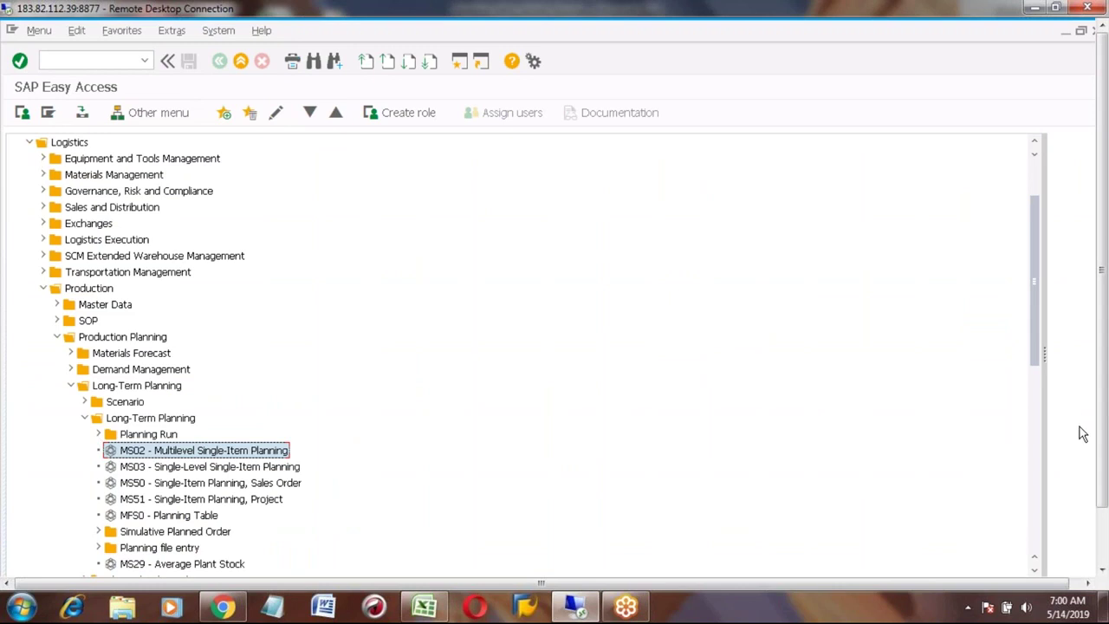
{"action": "left_click", "coordinate": [1034, 570]}
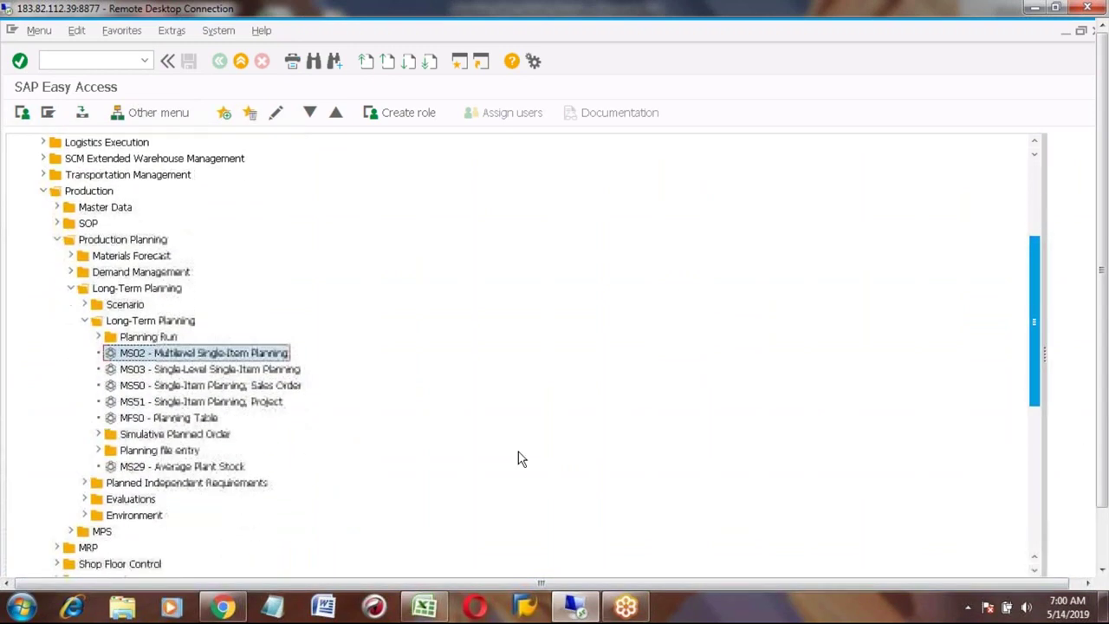
{"action": "left_click", "coordinate": [84, 499]}
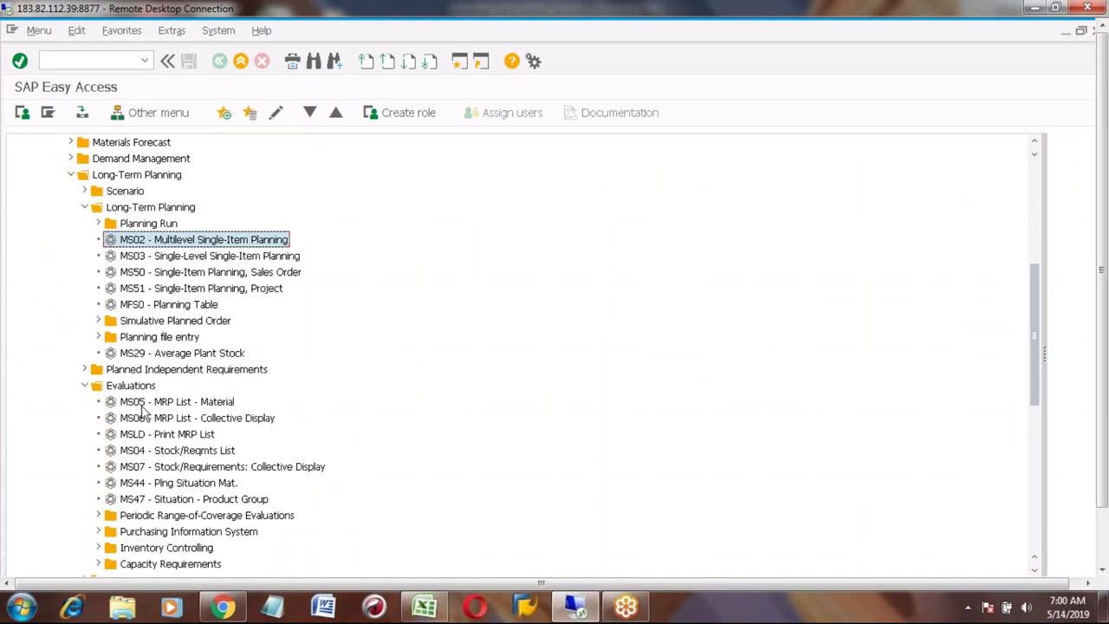
{"action": "left_click", "coordinate": [140, 452]}
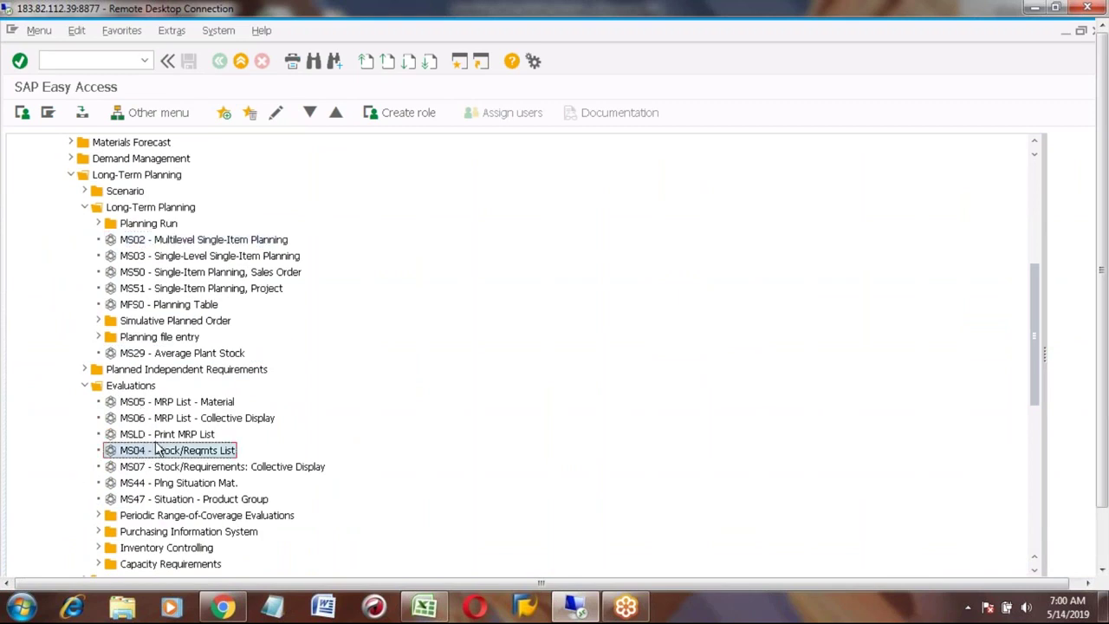
{"action": "double_click", "coordinate": [160, 451]}
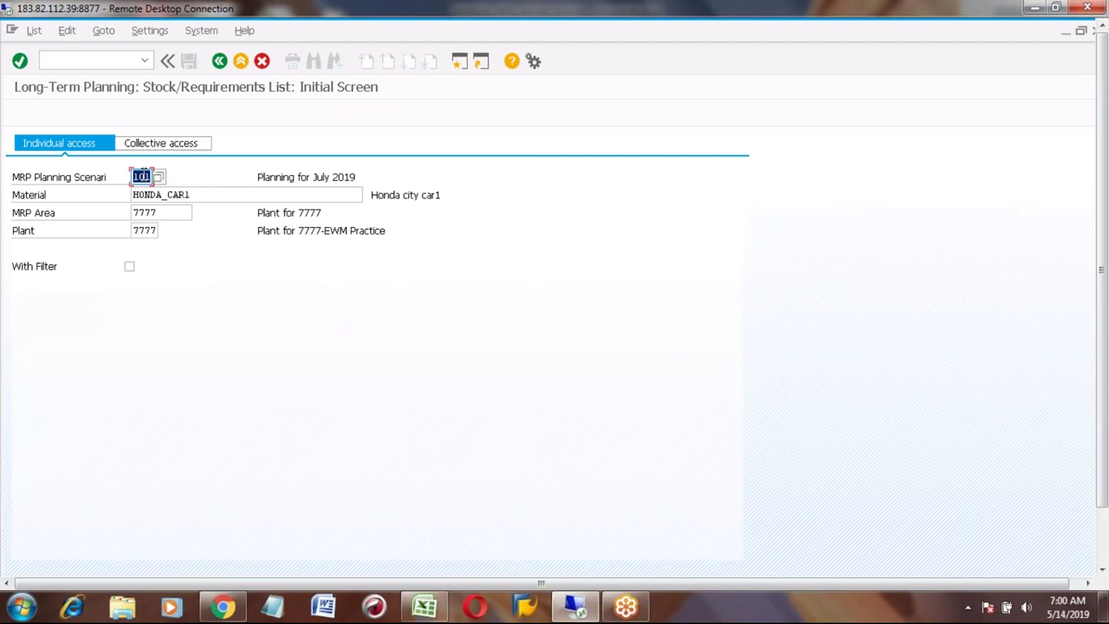
Step: Display the long-term planning stock/requirements list for scenario 101, material HONDA_CAR1, MRP area and plant 7777
{"action": "left_click", "coordinate": [147, 196]}
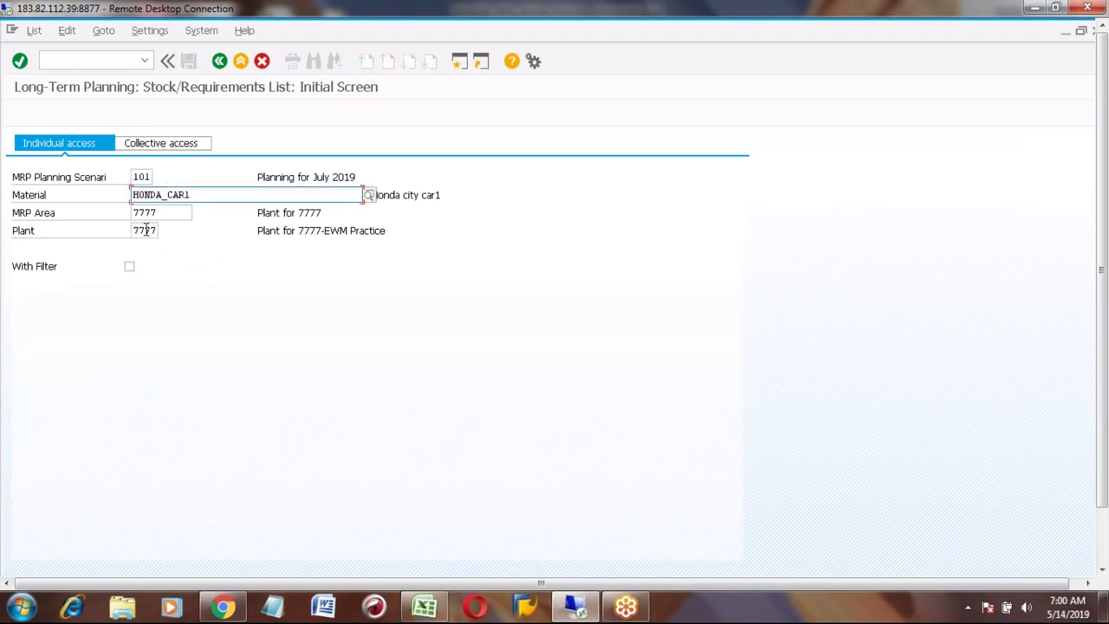
{"action": "left_click", "coordinate": [147, 230]}
{"action": "key", "text": "Return"}
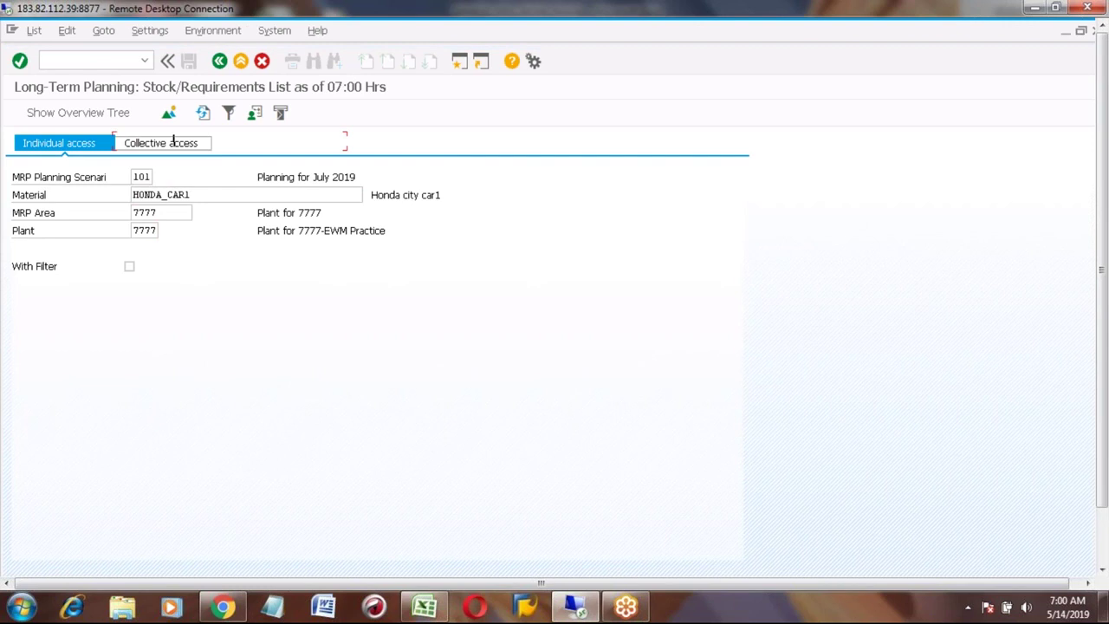
{"action": "key", "text": "Return"}
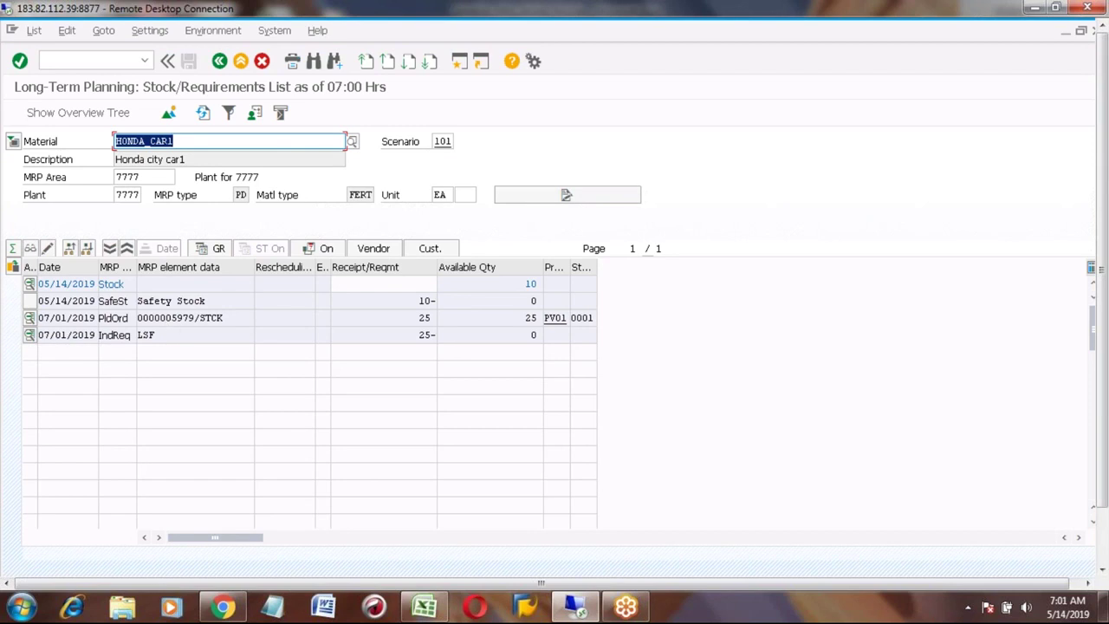
Step: Examine the independent requirement and the planned order with its additional MRP element data, and return to the list's initial screen
{"action": "left_click", "coordinate": [419, 333]}
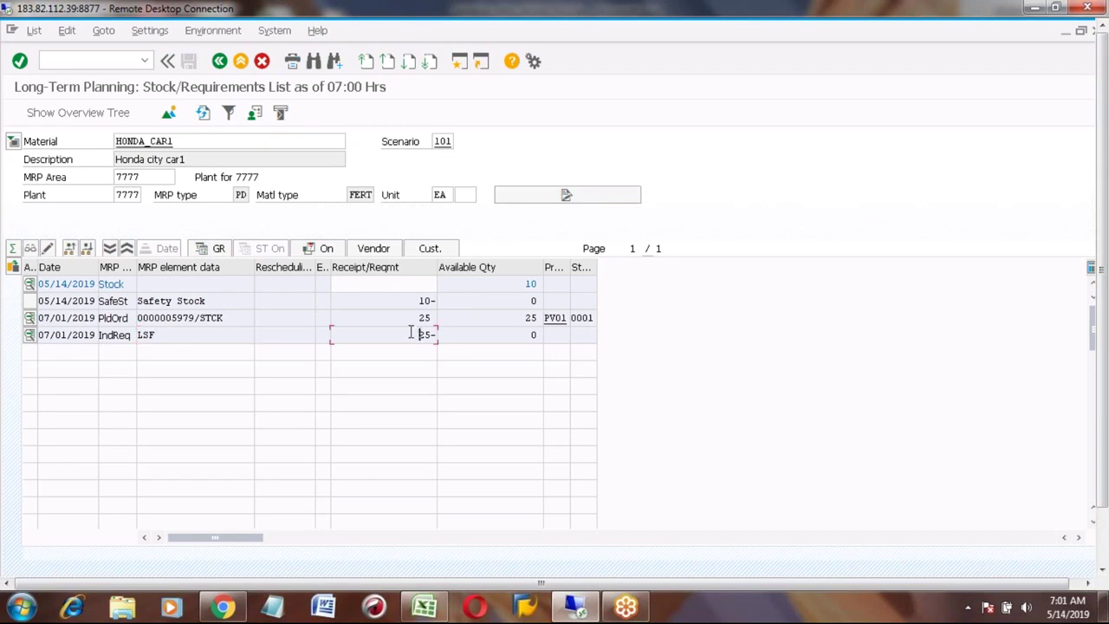
{"action": "left_click", "coordinate": [184, 318]}
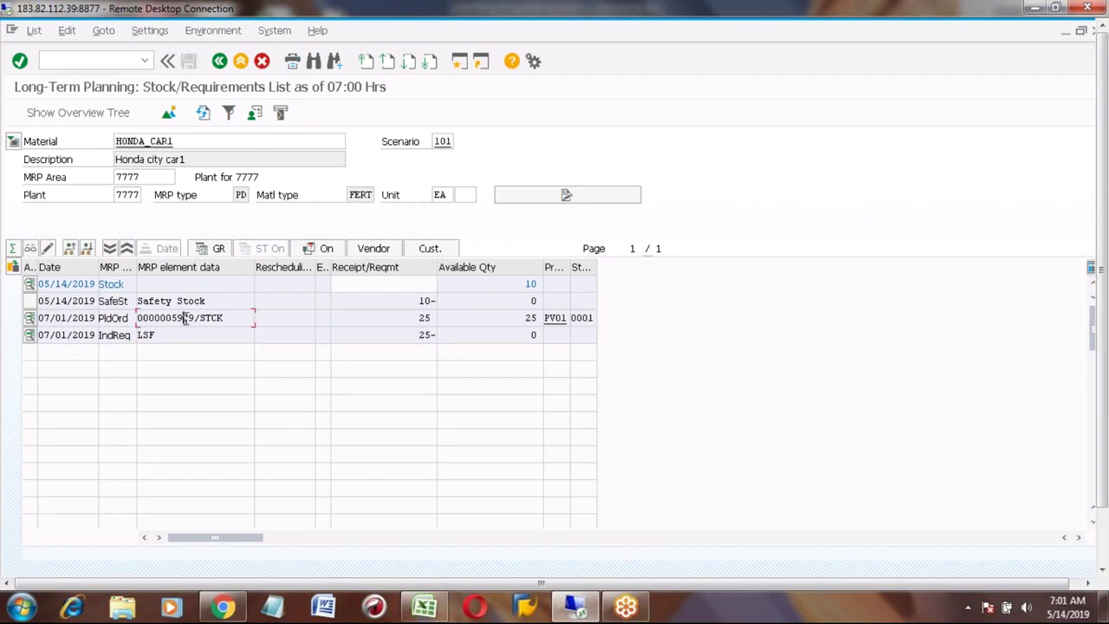
{"action": "left_click", "coordinate": [408, 319]}
{"action": "left_click", "coordinate": [30, 319]}
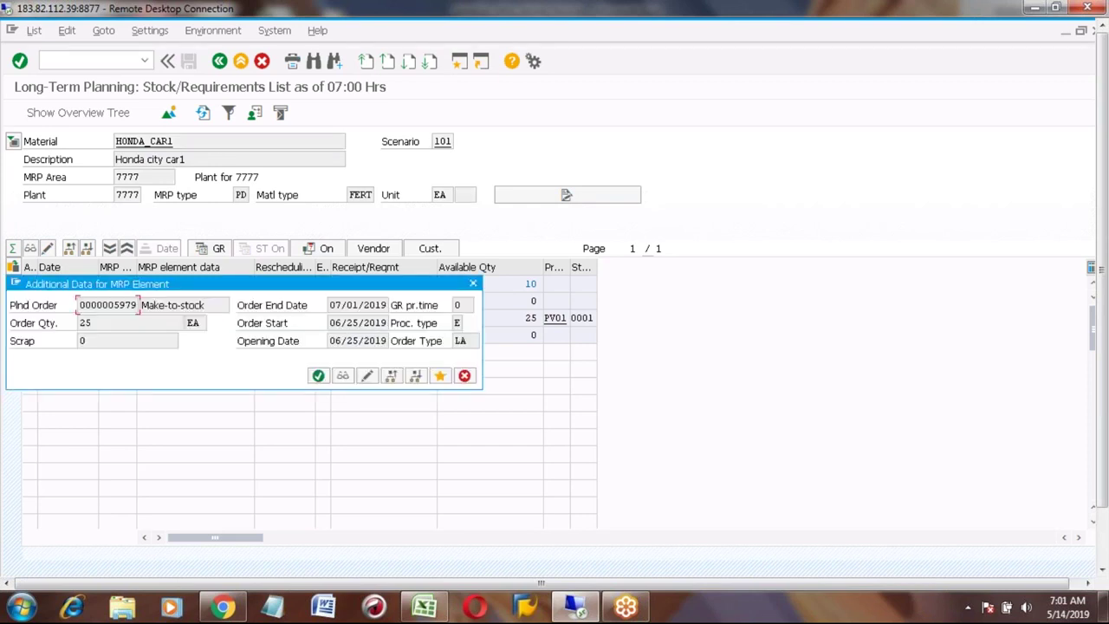
{"action": "left_click_drag", "start_coordinate": [230, 283], "coordinate": [324, 318]}
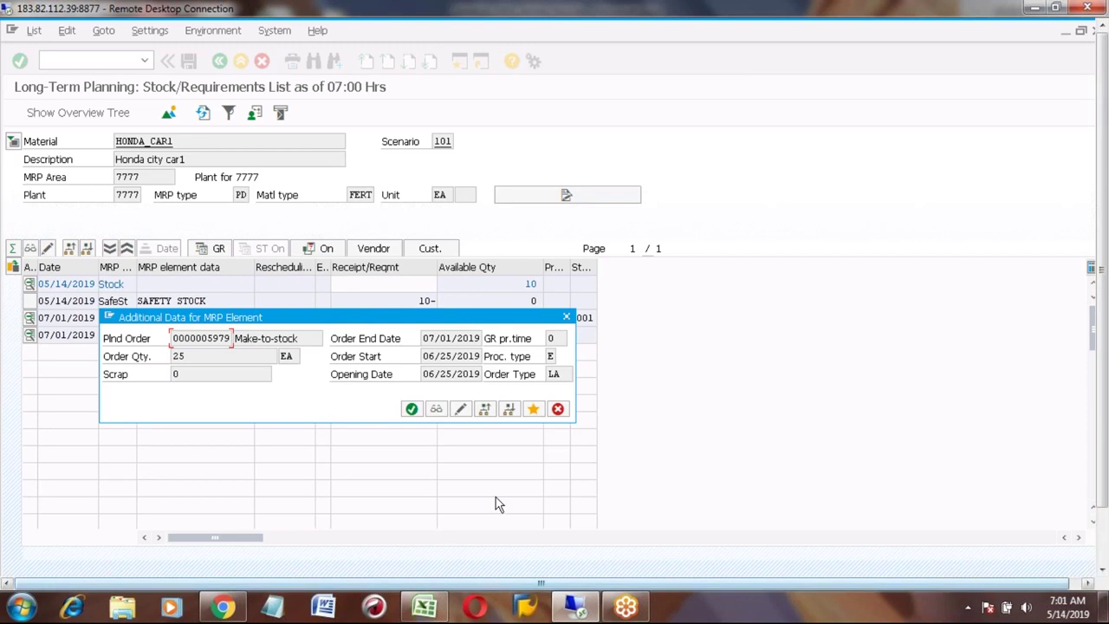
{"action": "left_click", "coordinate": [567, 318]}
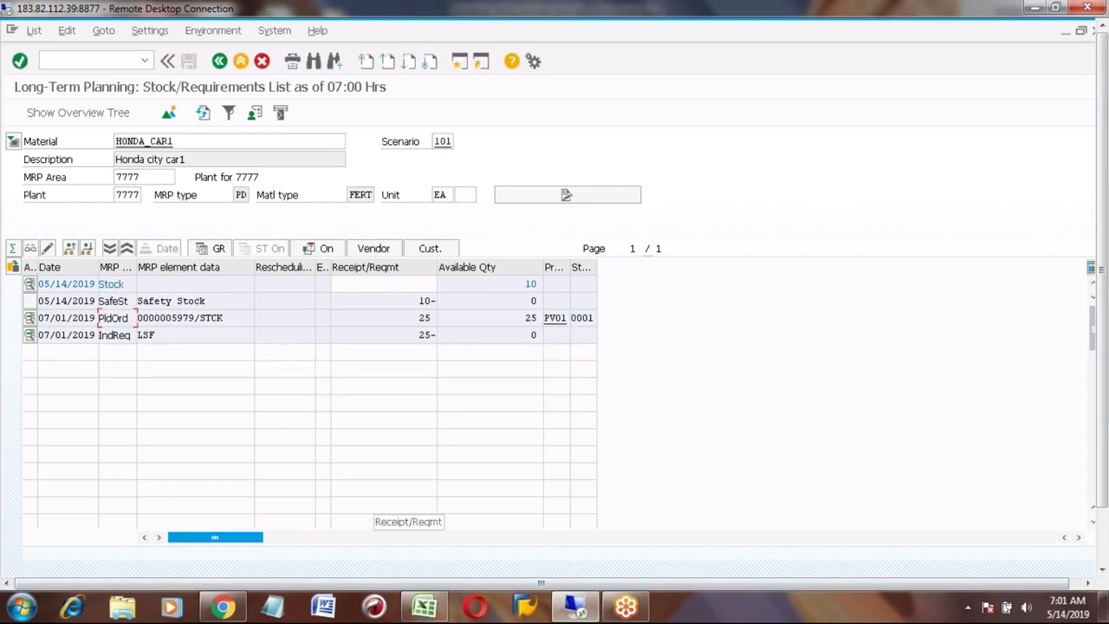
{"action": "mouse_move", "coordinate": [425, 606]}
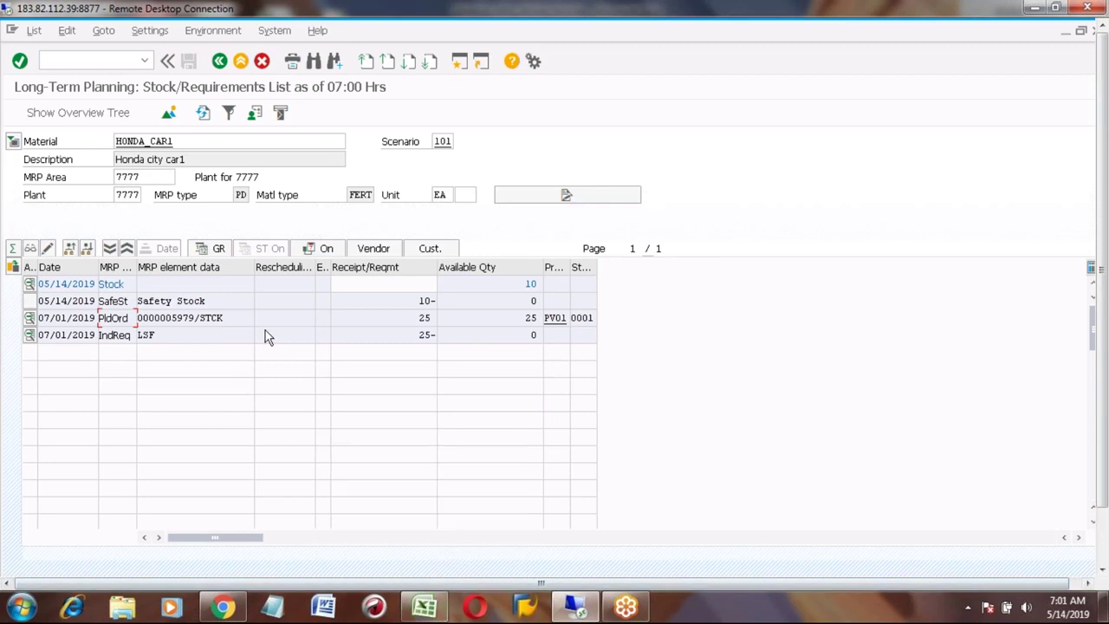
{"action": "left_click", "coordinate": [200, 319]}
{"action": "left_click", "coordinate": [219, 62]}
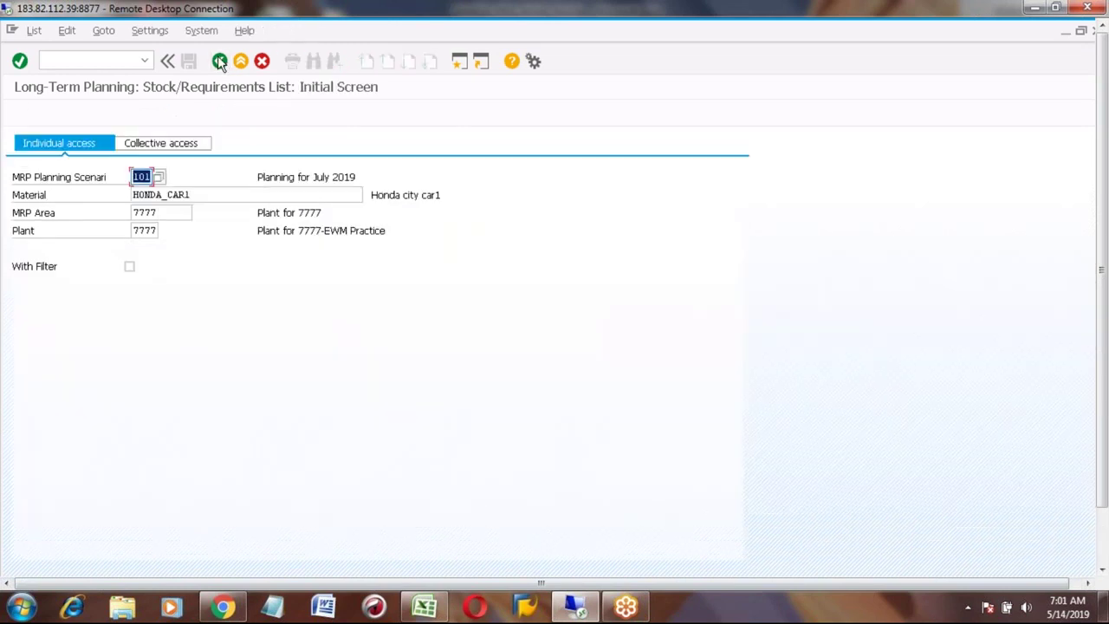
Step: Switch to the Excel notes and review the Capacity Evaluation step and its transaction code
{"action": "left_click", "coordinate": [427, 604]}
{"action": "left_click", "coordinate": [252, 468]}
{"action": "key", "text": "Down"}
{"action": "key", "text": "Down"}
{"action": "key", "text": "Down"}
{"action": "key", "text": "Down"}
{"action": "key", "text": "Down"}
{"action": "key", "text": "Down"}
{"action": "key", "text": "Down"}
{"action": "key", "text": "Up"}
{"action": "key", "text": "Up"}
{"action": "key", "text": "Up"}
{"action": "key", "text": "Up"}
{"action": "key", "text": "Right"}
{"action": "key", "text": "Right"}
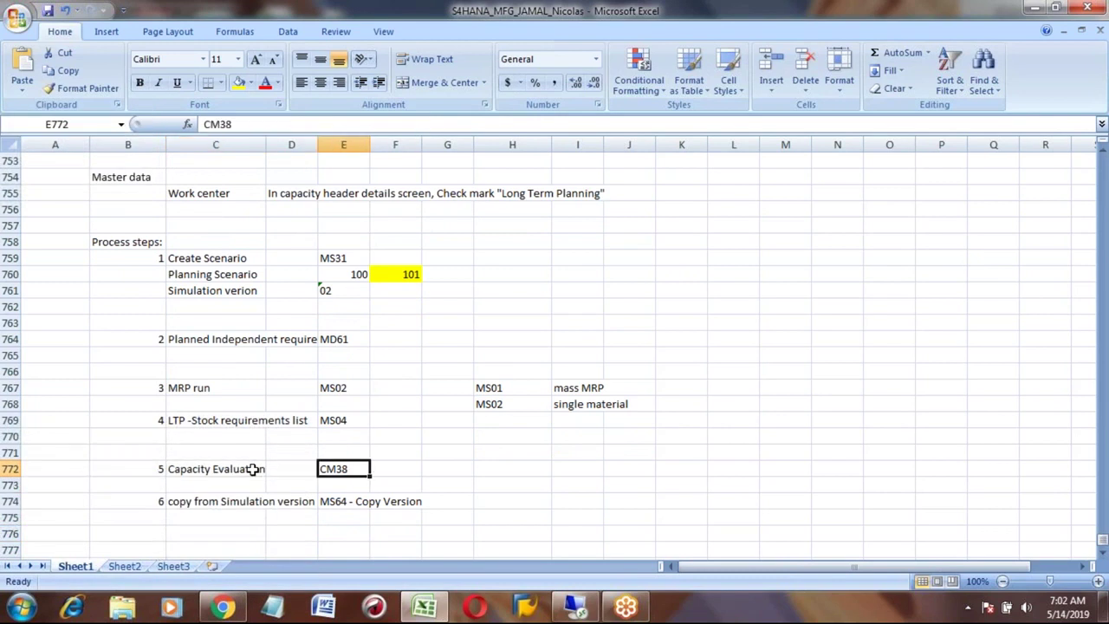
{"action": "key", "text": "Left"}
{"action": "key", "text": "Left"}
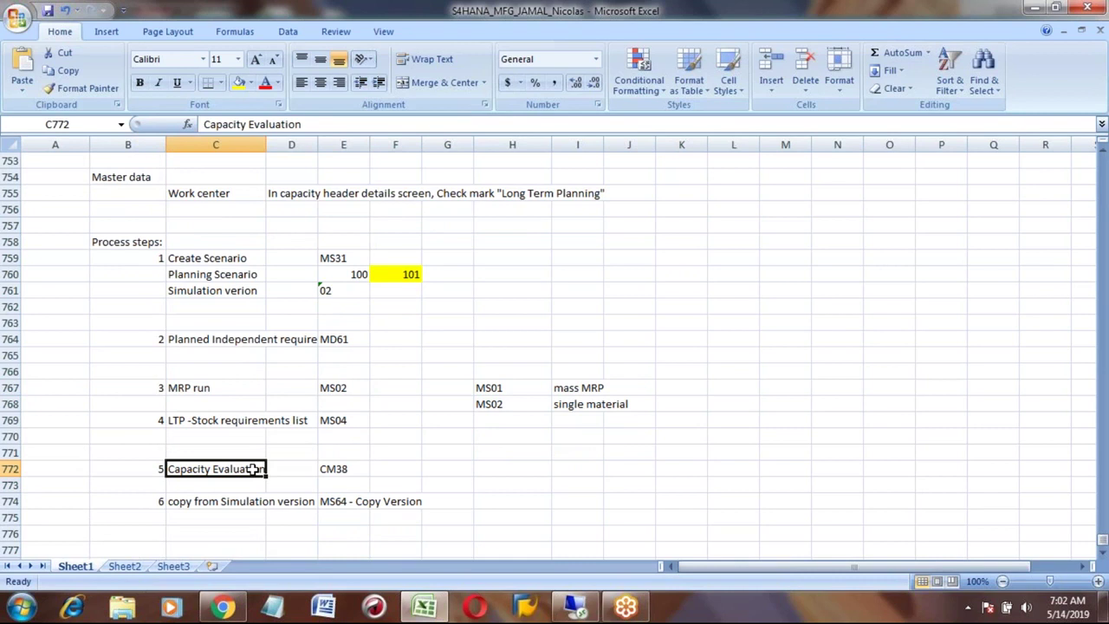
{"action": "key", "text": "Right"}
{"action": "key", "text": "Right"}
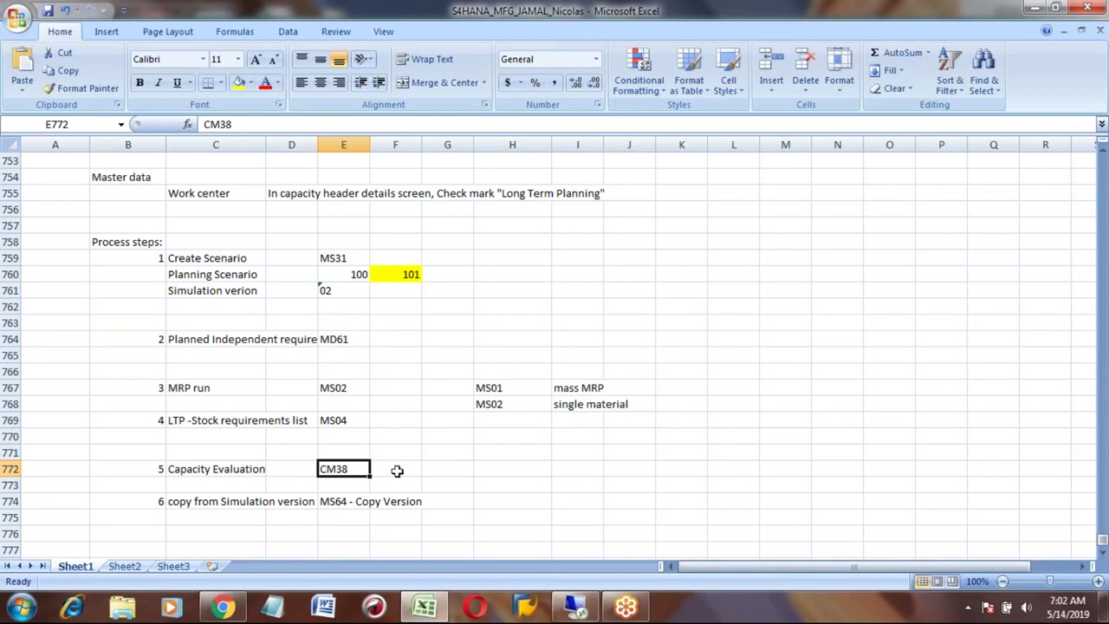
Step: Switch back to SAP, leave the stock/requirements list and open CM38 - Work Centers under the Capacity Requirements evaluations
{"action": "left_click", "coordinate": [569, 609]}
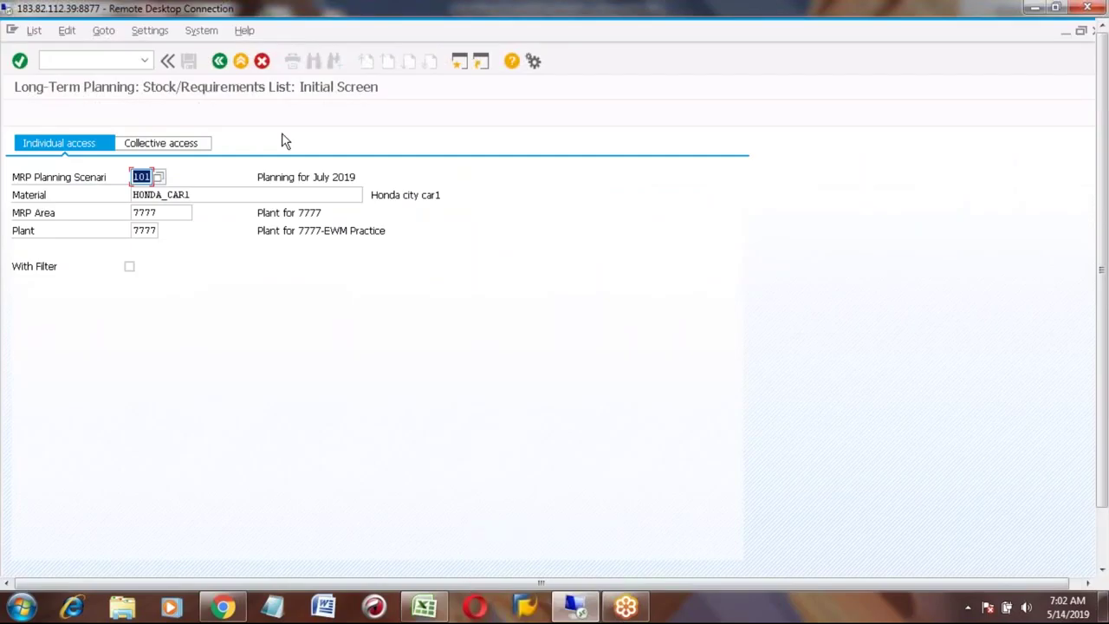
{"action": "left_click", "coordinate": [220, 63]}
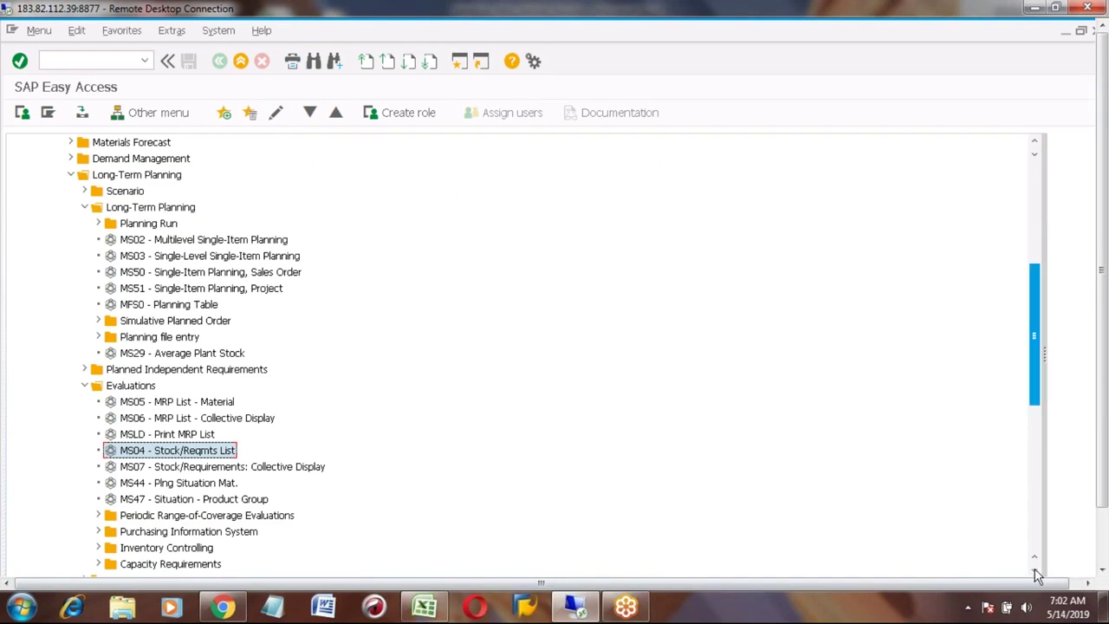
{"action": "scroll", "coordinate": [1037, 574], "scroll_direction": "down", "scroll_amount": 2}
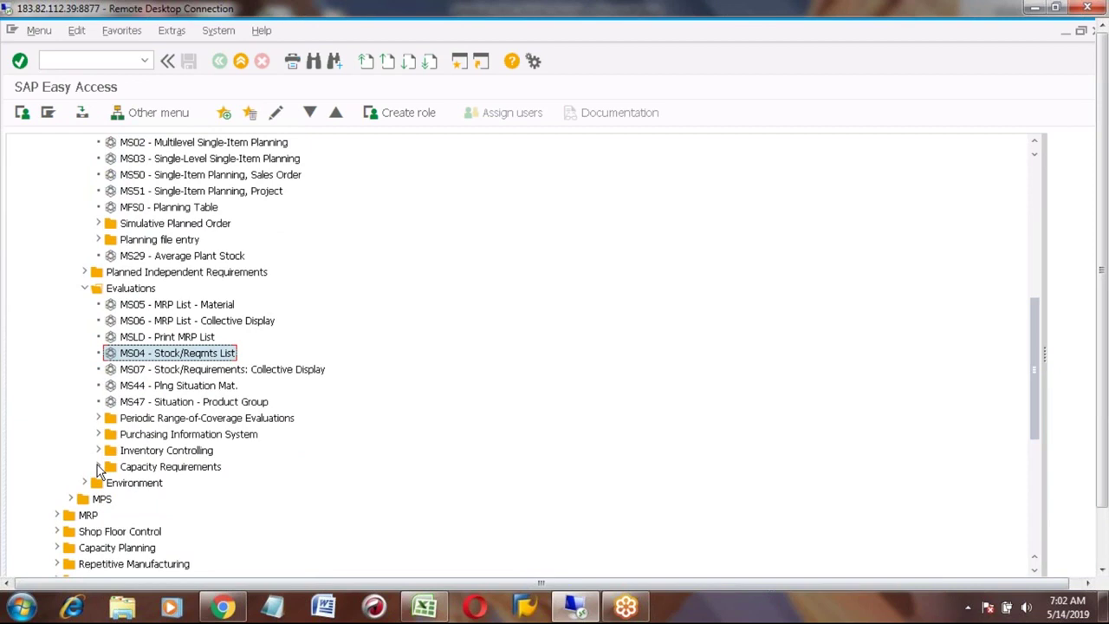
{"action": "left_click", "coordinate": [97, 468]}
{"action": "left_click", "coordinate": [156, 485]}
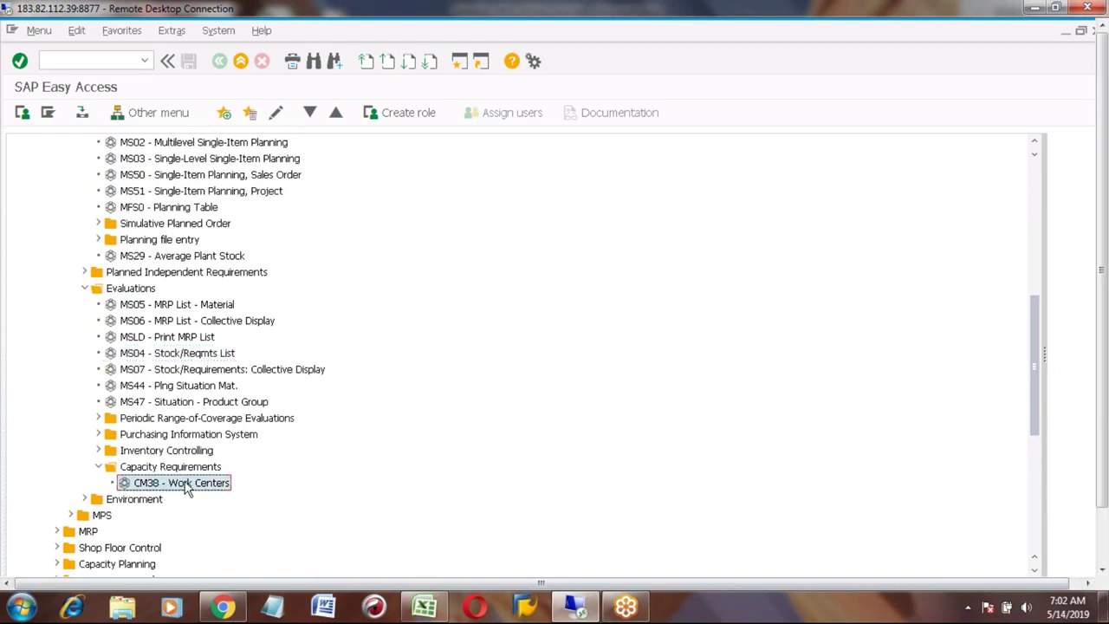
{"action": "double_click", "coordinate": [185, 483]}
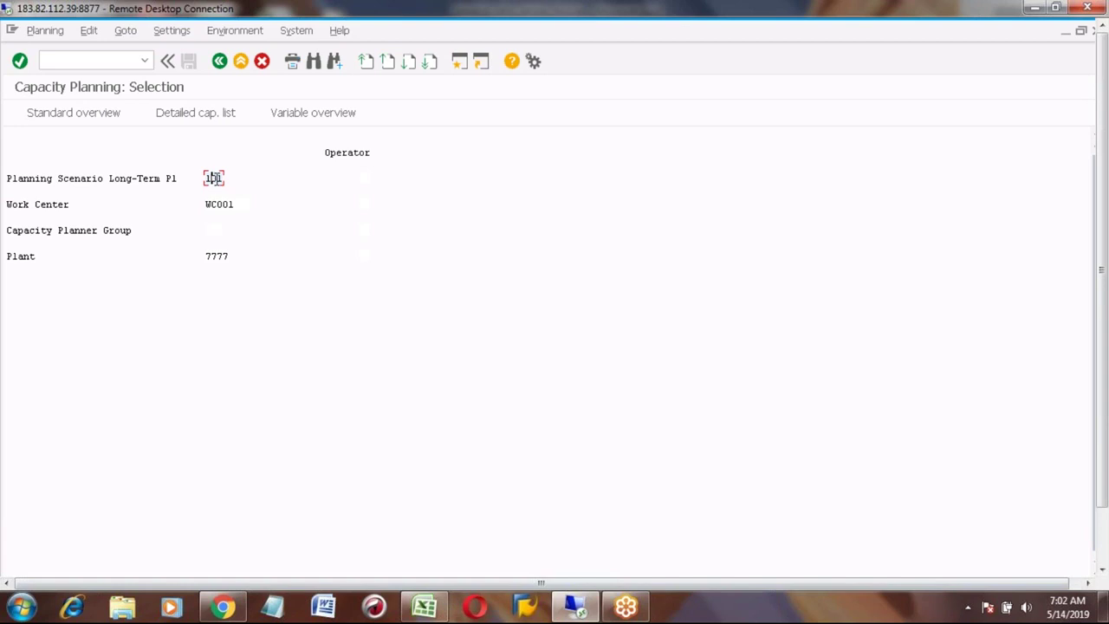
Step: Display the standard capacity overview for planning scenario 101, work center WC001 and plant 7777
{"action": "left_click", "coordinate": [237, 204]}
{"action": "left_click", "coordinate": [222, 203]}
{"action": "left_click", "coordinate": [219, 256]}
{"action": "key", "text": "F5"}
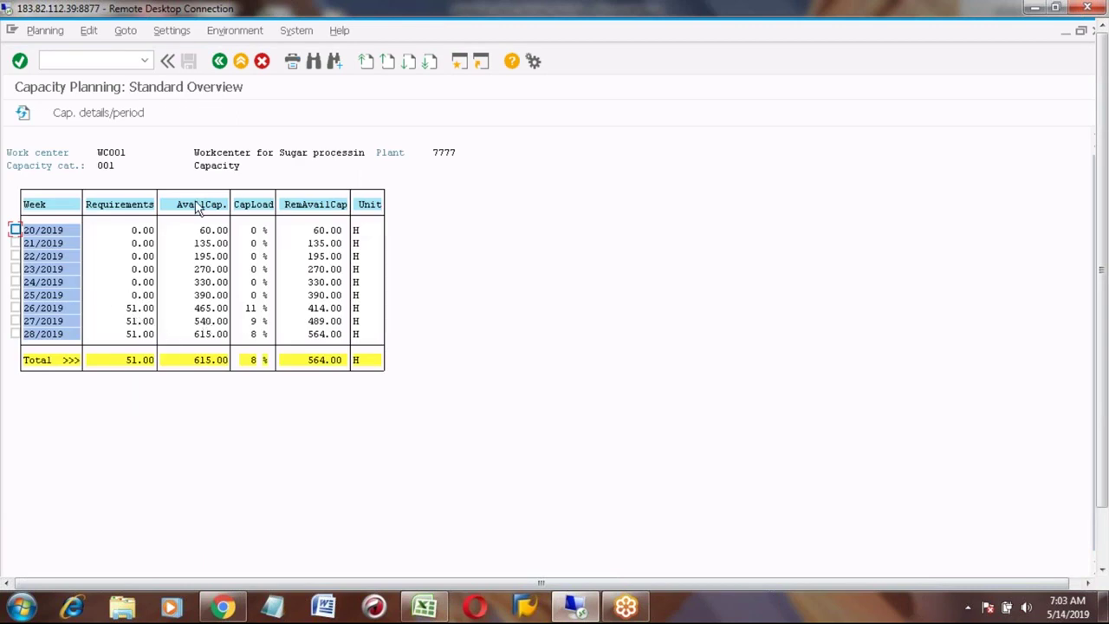
Step: Examine the weekly requirements and available capacity of work center WC001, focusing on week 26/2019
{"action": "left_click", "coordinate": [197, 311]}
{"action": "left_click", "coordinate": [36, 207]}
{"action": "left_click", "coordinate": [134, 206]}
{"action": "left_click", "coordinate": [197, 205]}
{"action": "left_click", "coordinate": [208, 310]}
{"action": "left_click", "coordinate": [130, 312]}
Step: Select week 26/2019 in the capacity overview and display its capacity details for the period
{"action": "left_click", "coordinate": [16, 308]}
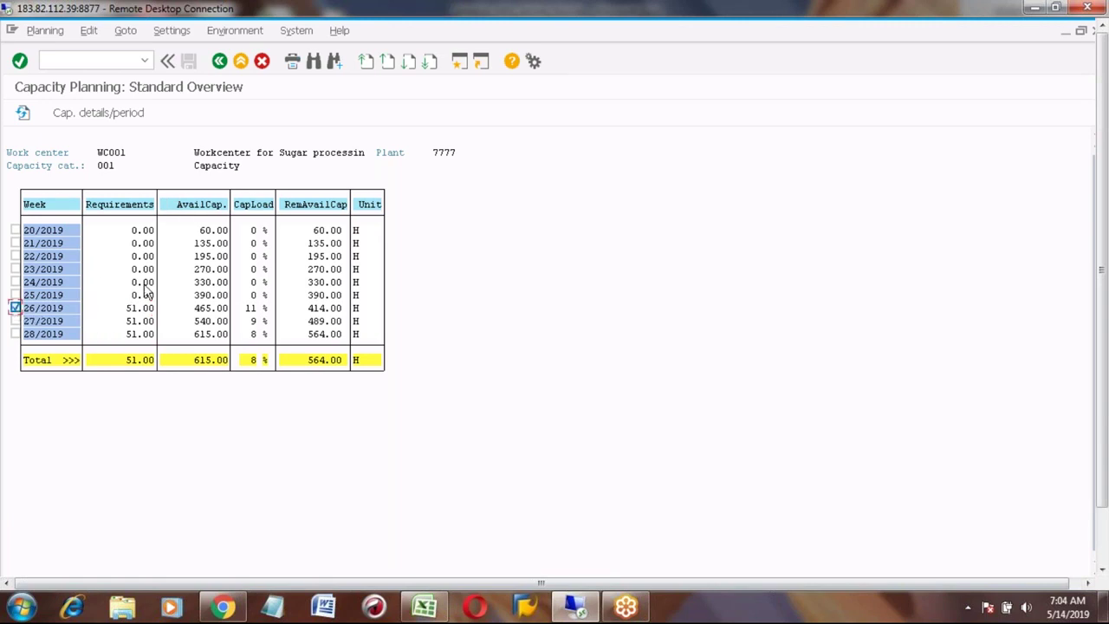
{"action": "left_click", "coordinate": [130, 310]}
{"action": "left_click", "coordinate": [106, 117]}
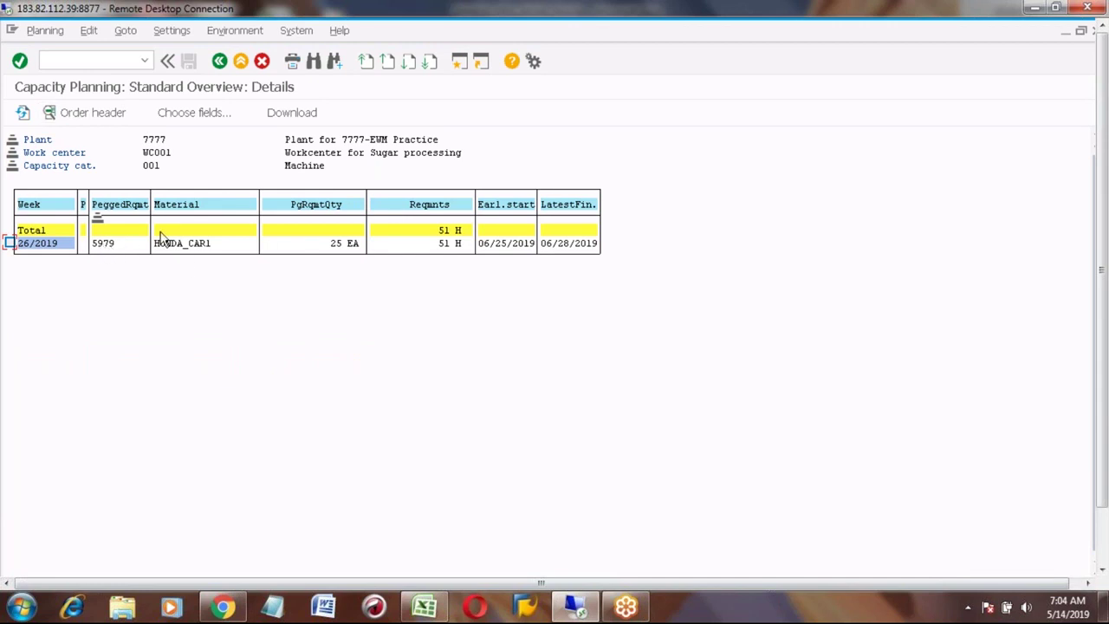
Step: Check the pegged HONDA_CAR1 order's earliest start, latest finish and quantity, and return to the standard overview
{"action": "left_click", "coordinate": [487, 245]}
{"action": "left_click", "coordinate": [560, 245]}
{"action": "left_click", "coordinate": [331, 244]}
{"action": "left_click", "coordinate": [219, 64]}
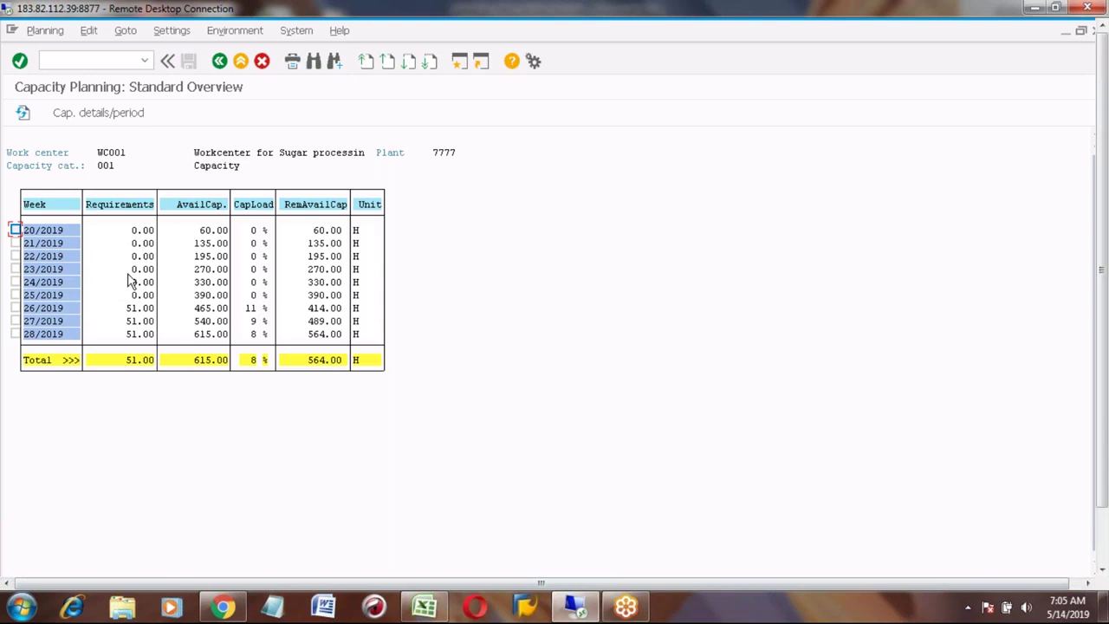
Step: Open a new SAP session, start MS04 and display the HONDA_CAR1 stock/requirements list for scenario 101
{"action": "left_click", "coordinate": [459, 63]}
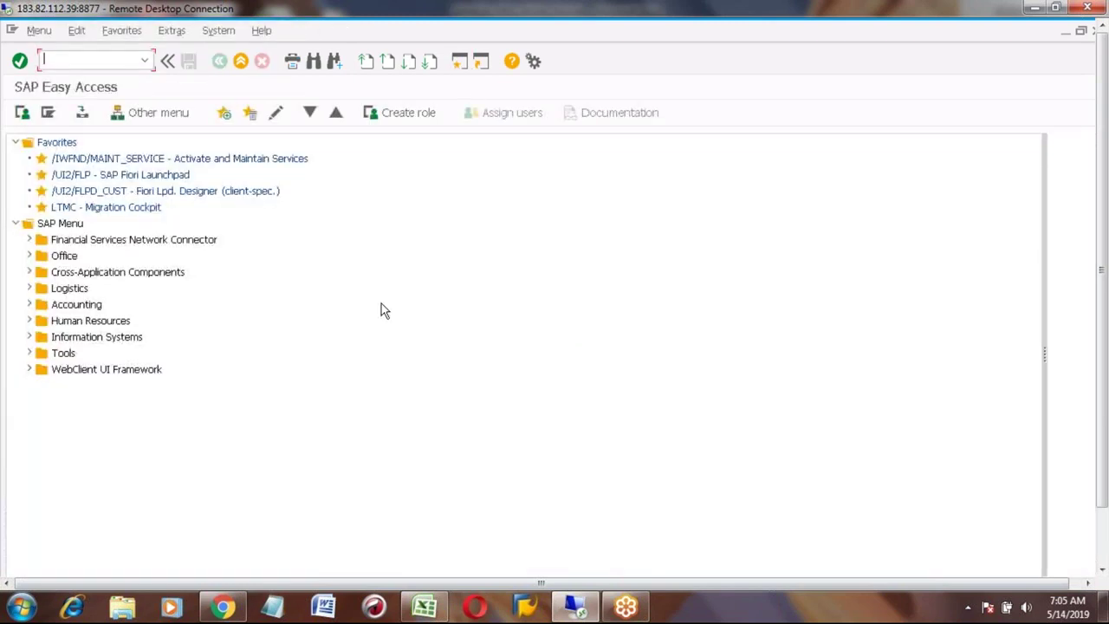
{"action": "type", "text": "ms04"}
{"action": "key", "text": "Return"}
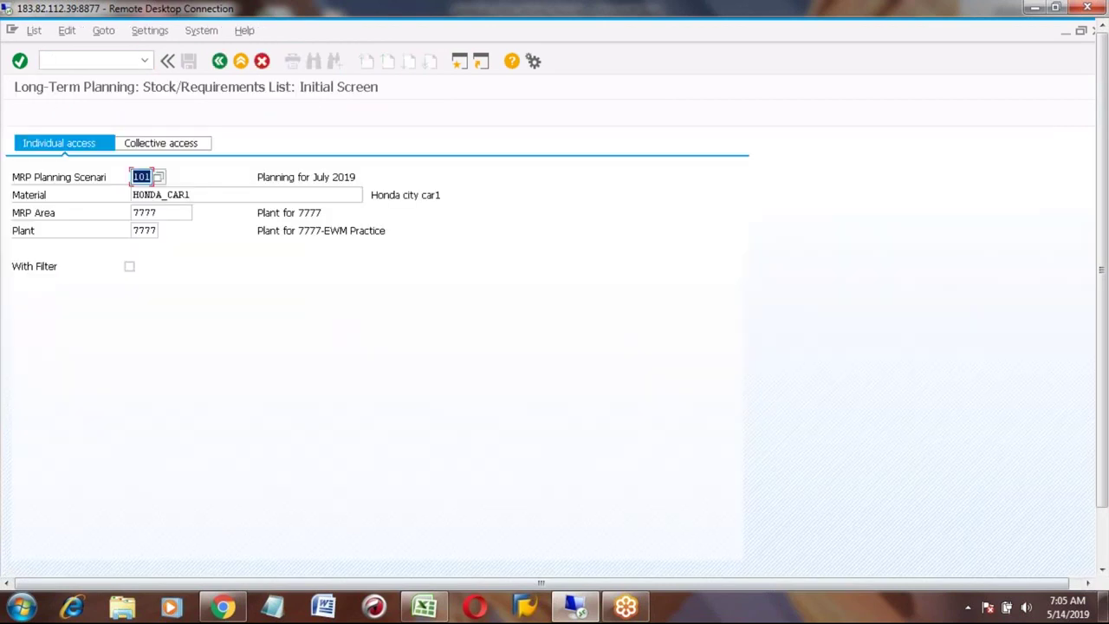
{"action": "key", "text": "Return"}
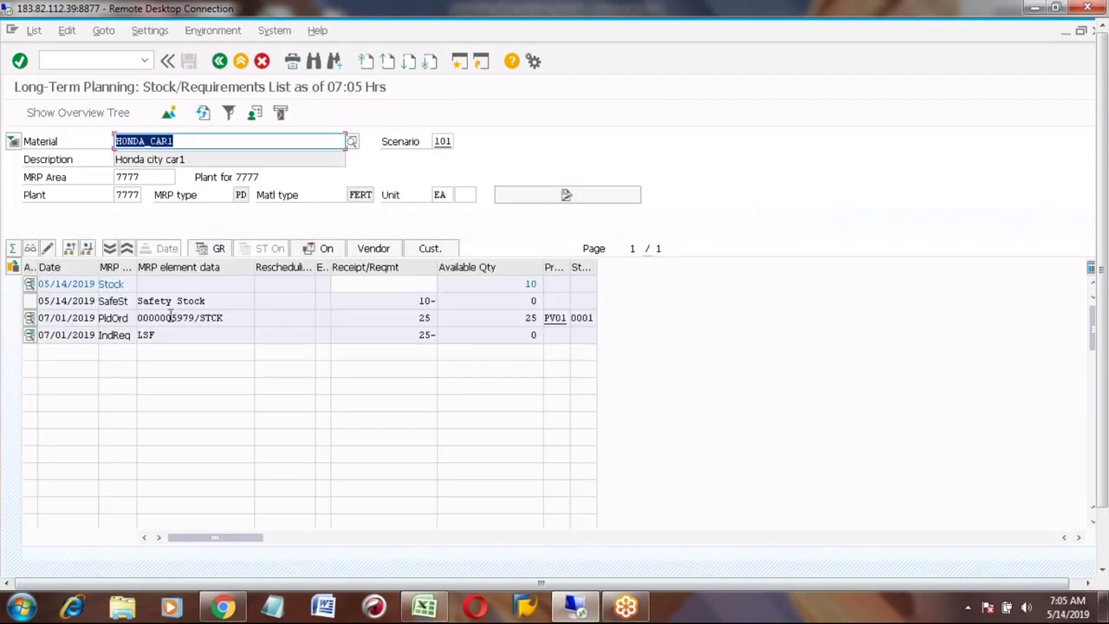
Step: Display the simulative planned order from the list and check its basic finish date
{"action": "left_click", "coordinate": [170, 317]}
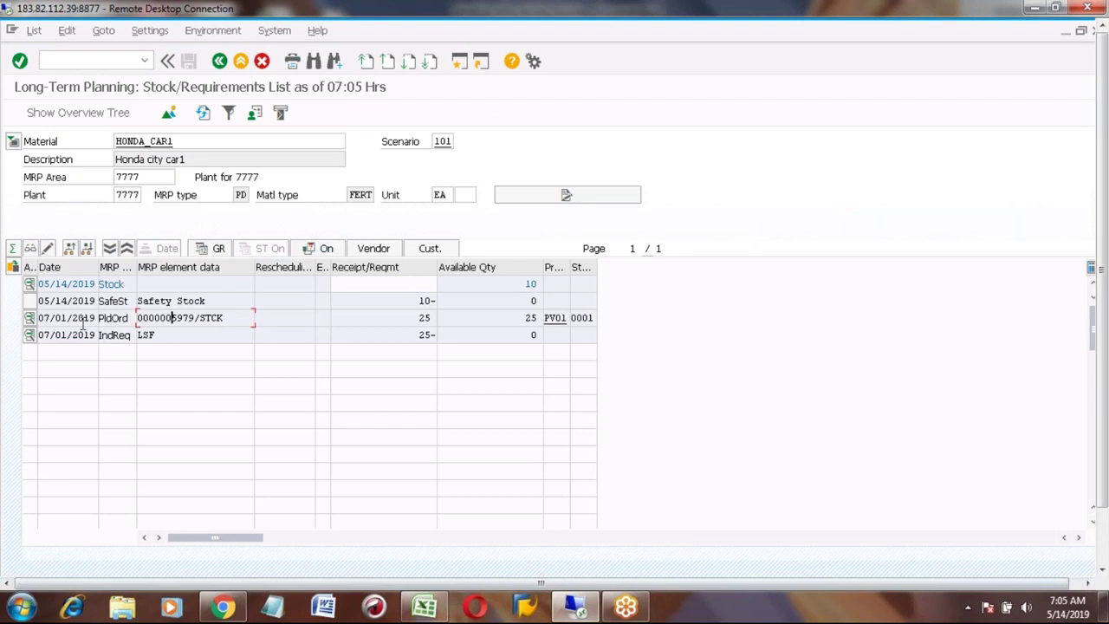
{"action": "left_click", "coordinate": [28, 318]}
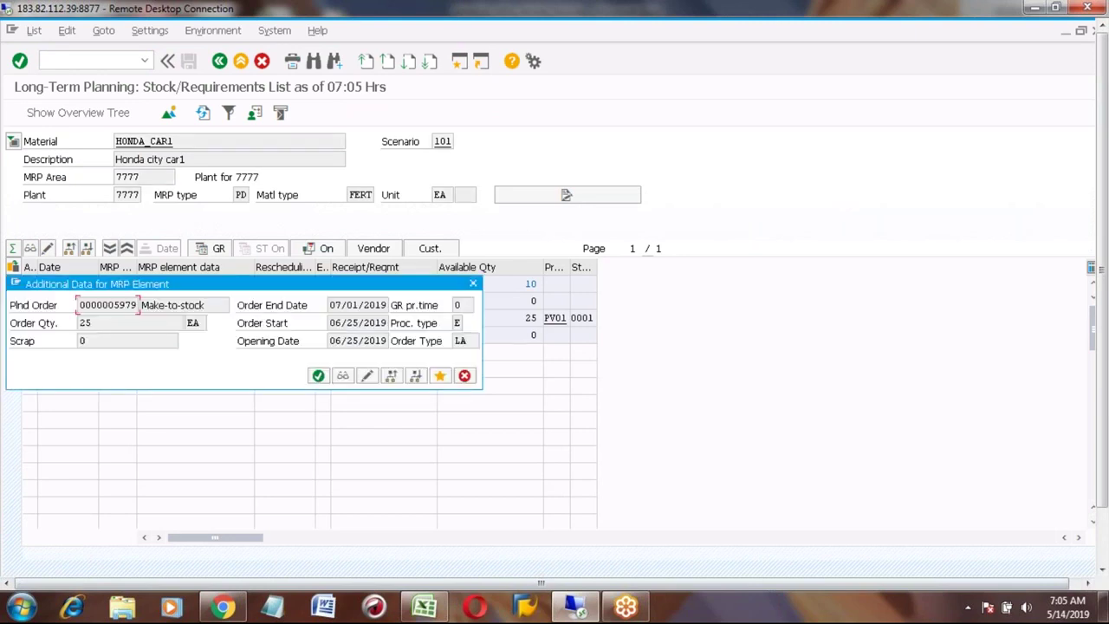
{"action": "left_click", "coordinate": [343, 376]}
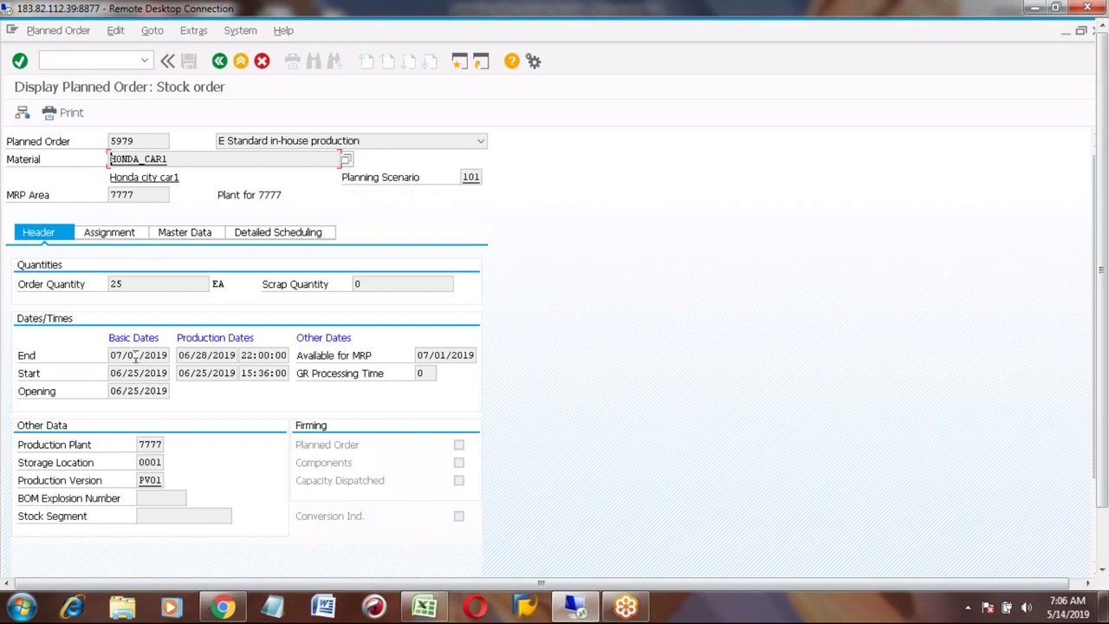
{"action": "left_click", "coordinate": [113, 356]}
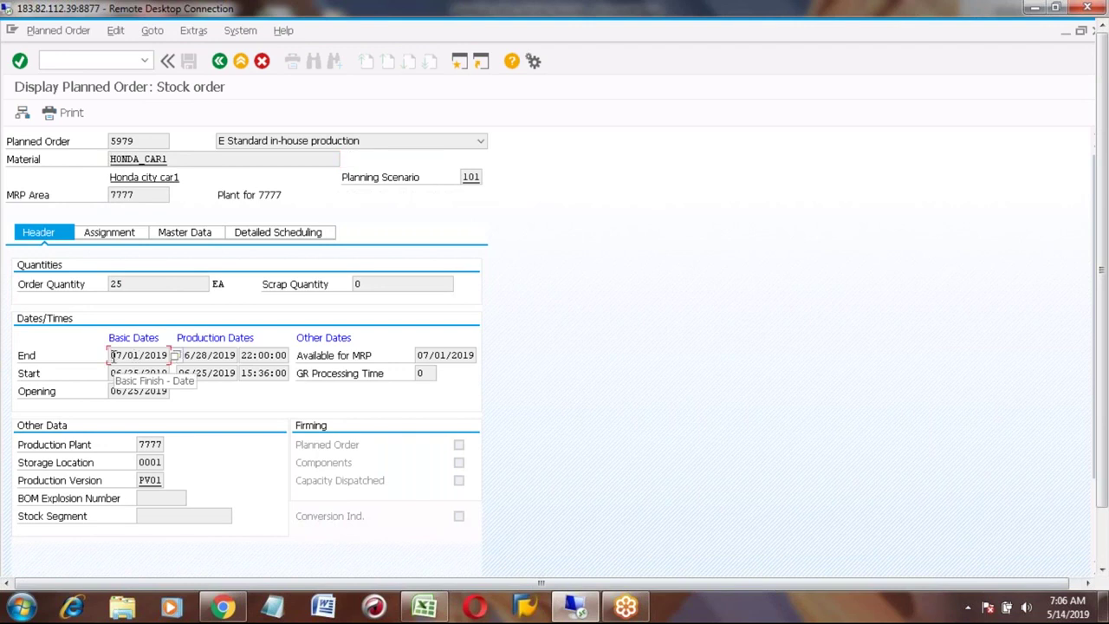
Step: Check the planned order's basic finish and start dates, and review the operation's times in its detailed scheduling
{"action": "left_click_drag", "start_coordinate": [113, 356], "coordinate": [138, 356]}
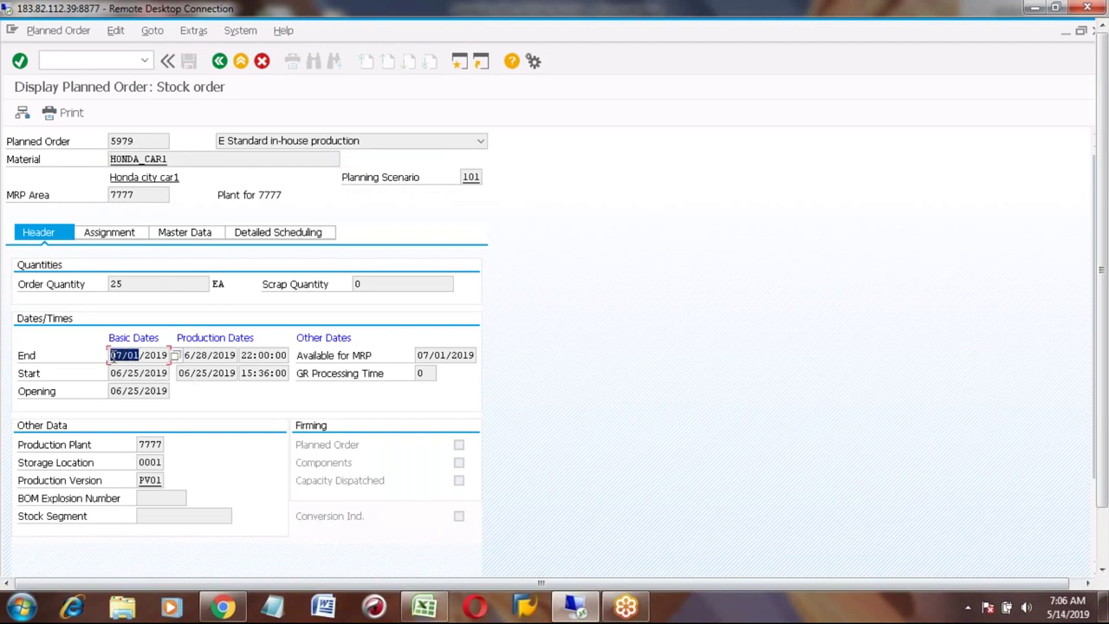
{"action": "left_click", "coordinate": [134, 373]}
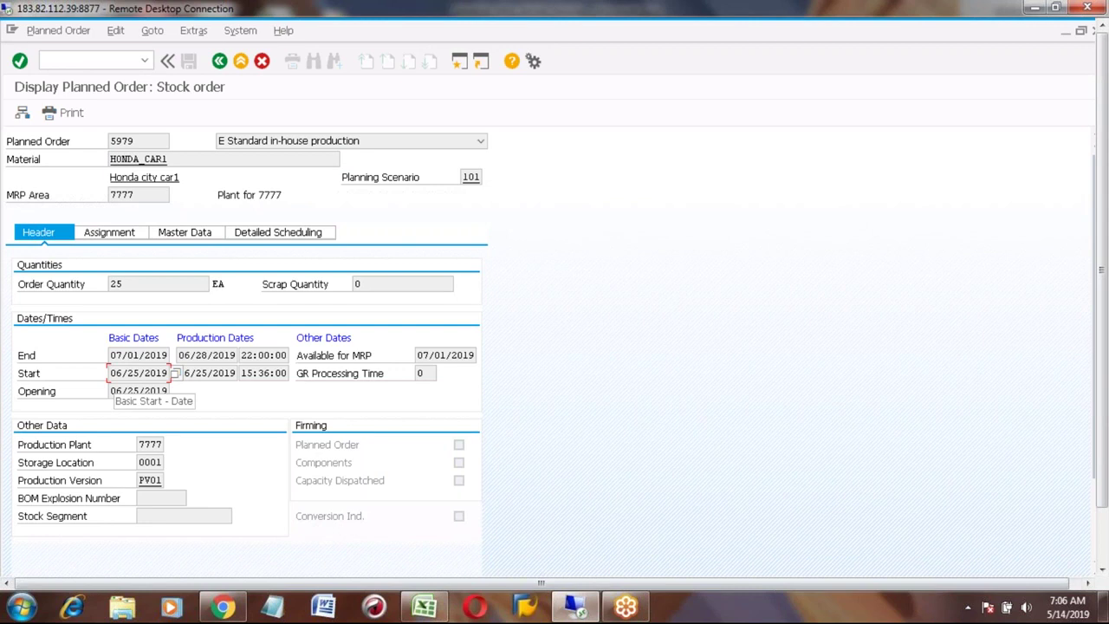
{"action": "left_click", "coordinate": [265, 234]}
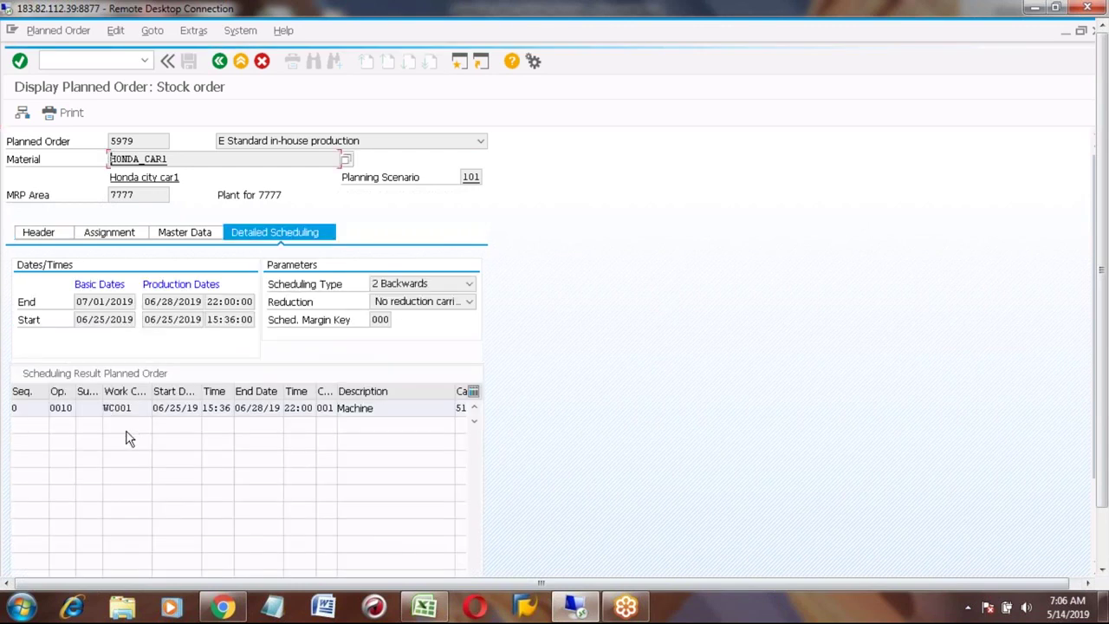
{"action": "left_click", "coordinate": [220, 408]}
{"action": "left_click", "coordinate": [308, 408]}
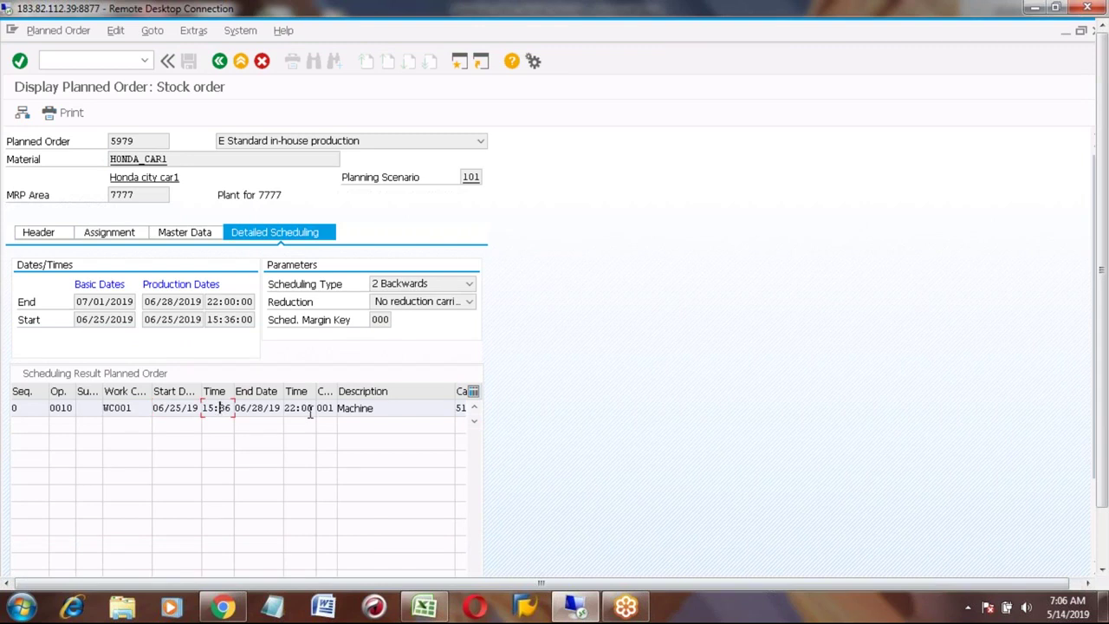
{"action": "left_click", "coordinate": [389, 408]}
Step: Examine the capacity requirement and operation short text of operation 0010 in the planned order's scheduling result
{"action": "left_click", "coordinate": [1101, 570]}
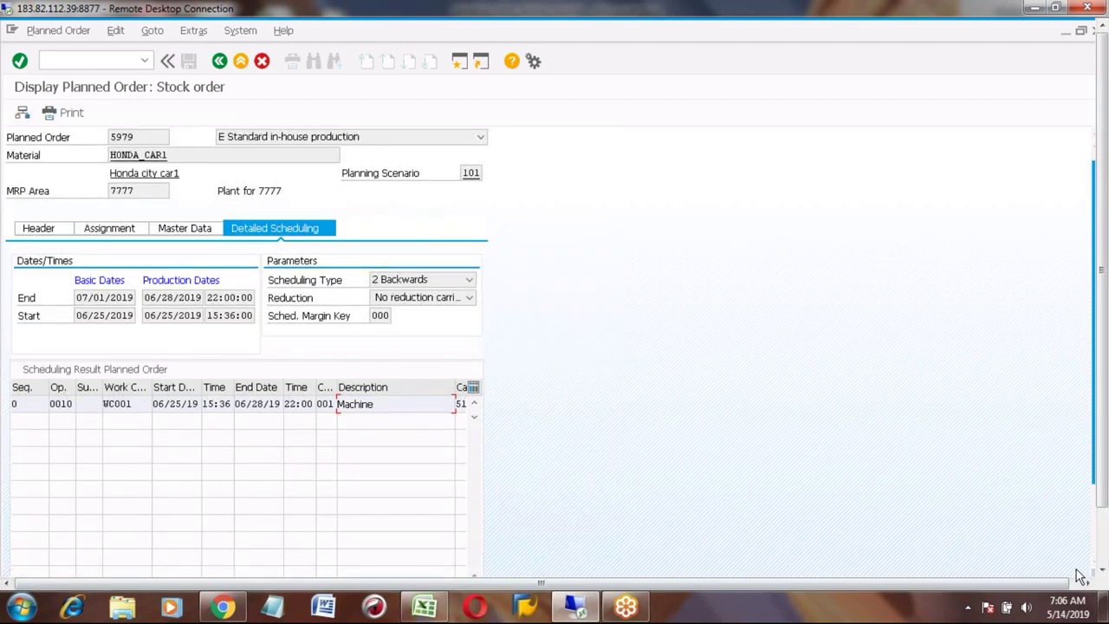
{"action": "left_click", "coordinate": [1101, 571]}
{"action": "left_click", "coordinate": [1101, 571]}
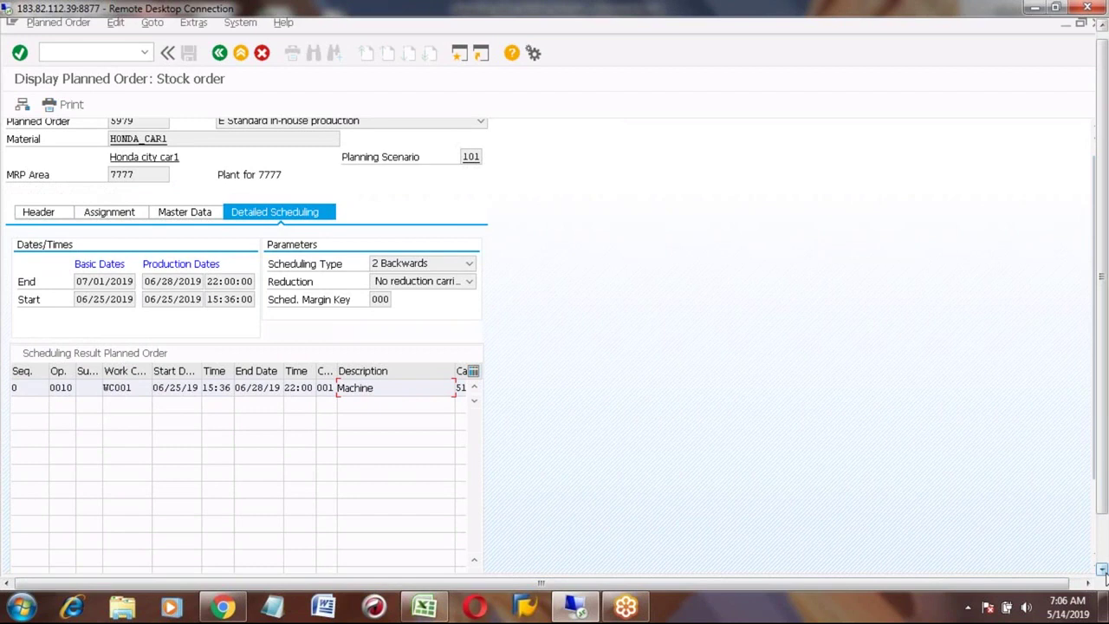
{"action": "scroll", "coordinate": [786, 530], "scroll_direction": "down", "scroll_amount": 3}
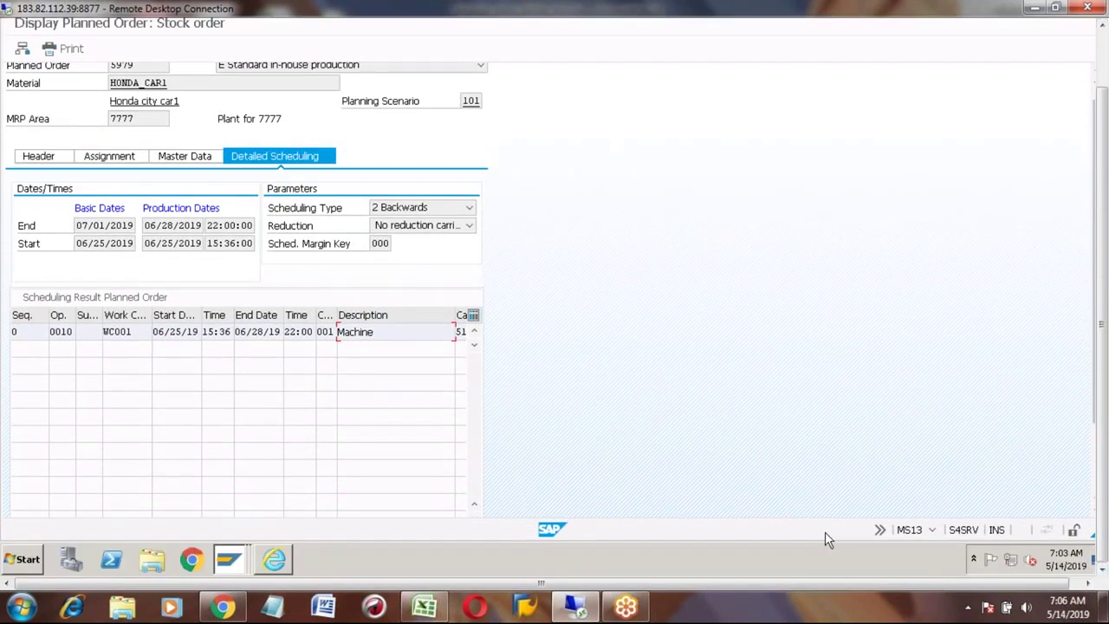
{"action": "left_click", "coordinate": [1094, 480]}
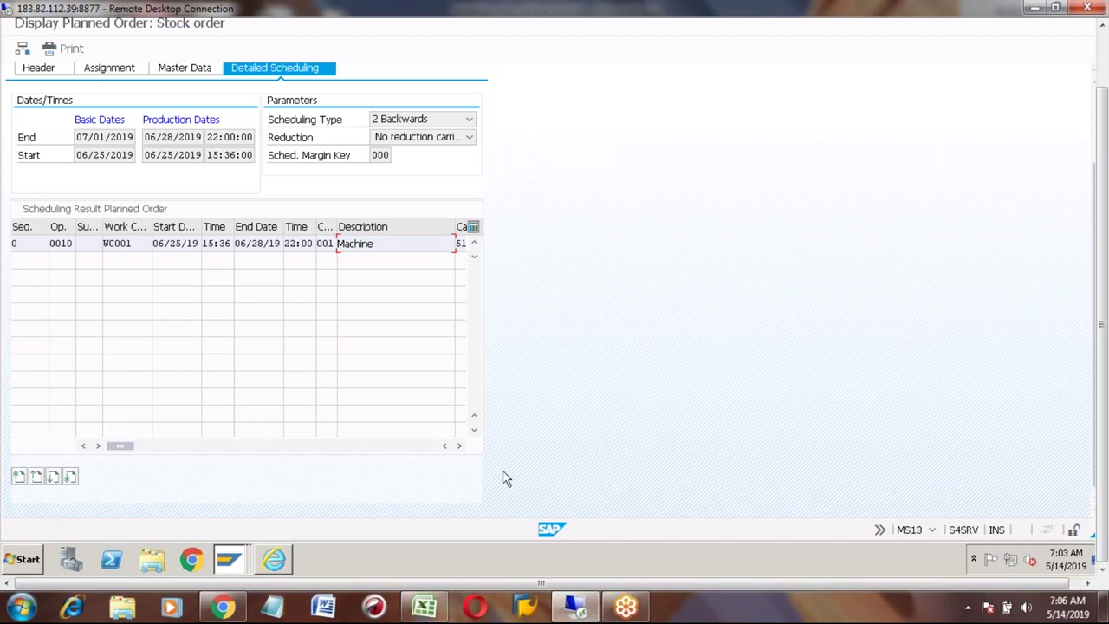
{"action": "left_click", "coordinate": [459, 445]}
{"action": "left_click", "coordinate": [460, 446]}
{"action": "left_click", "coordinate": [459, 445]}
{"action": "left_click", "coordinate": [459, 446]}
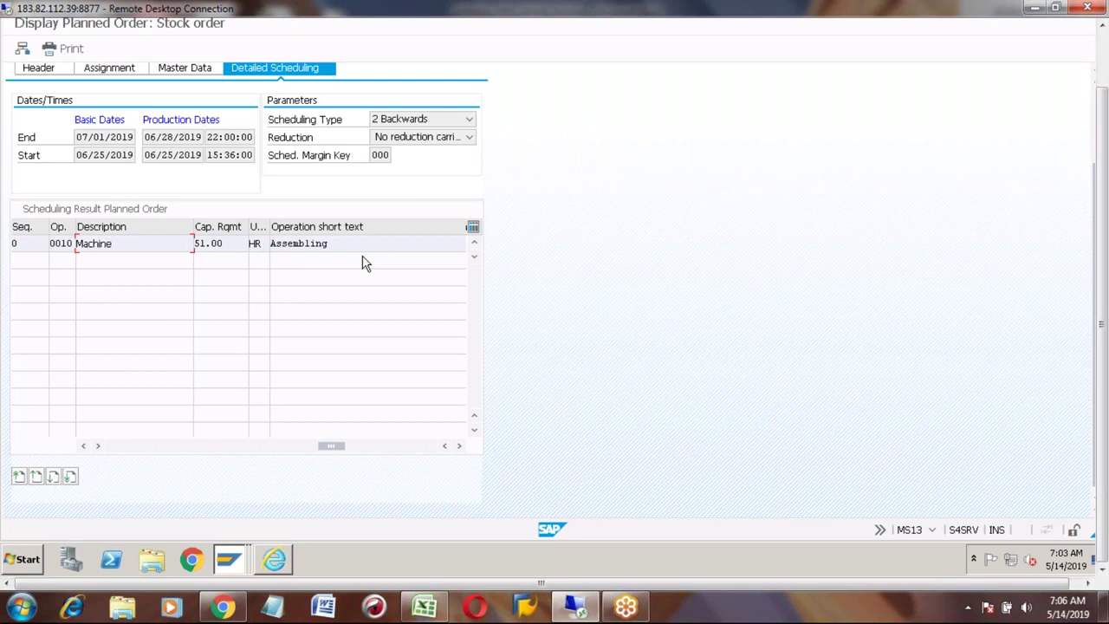
Step: Switch to the Capacity Planning standard overview session to compare the weekly requirements, and return to the planned order
{"action": "left_click", "coordinate": [1102, 66]}
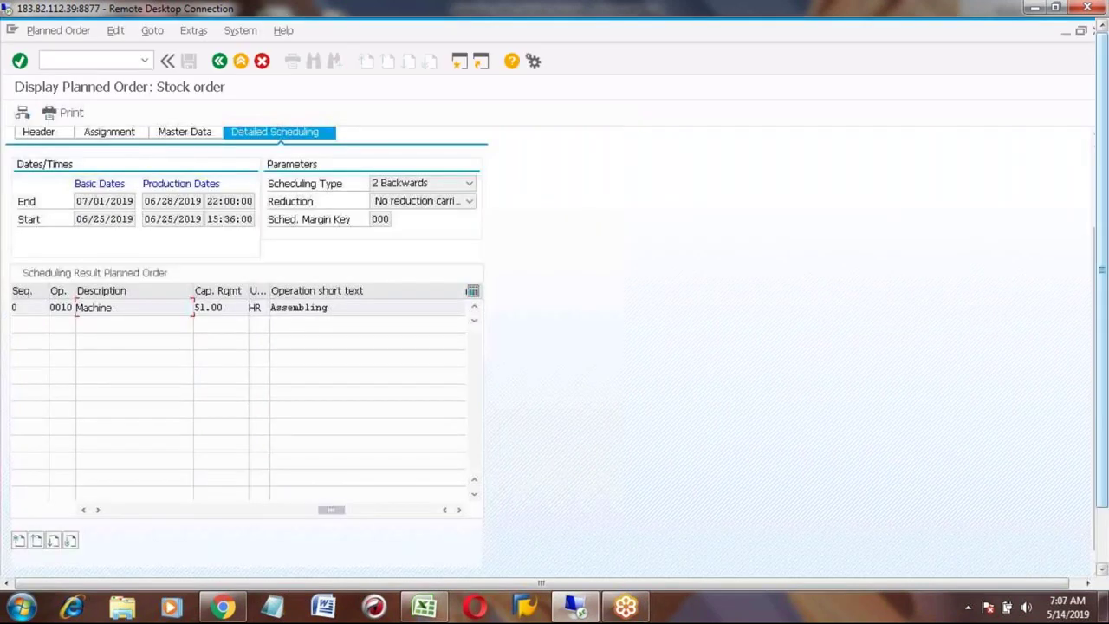
{"action": "left_click", "coordinate": [1102, 537]}
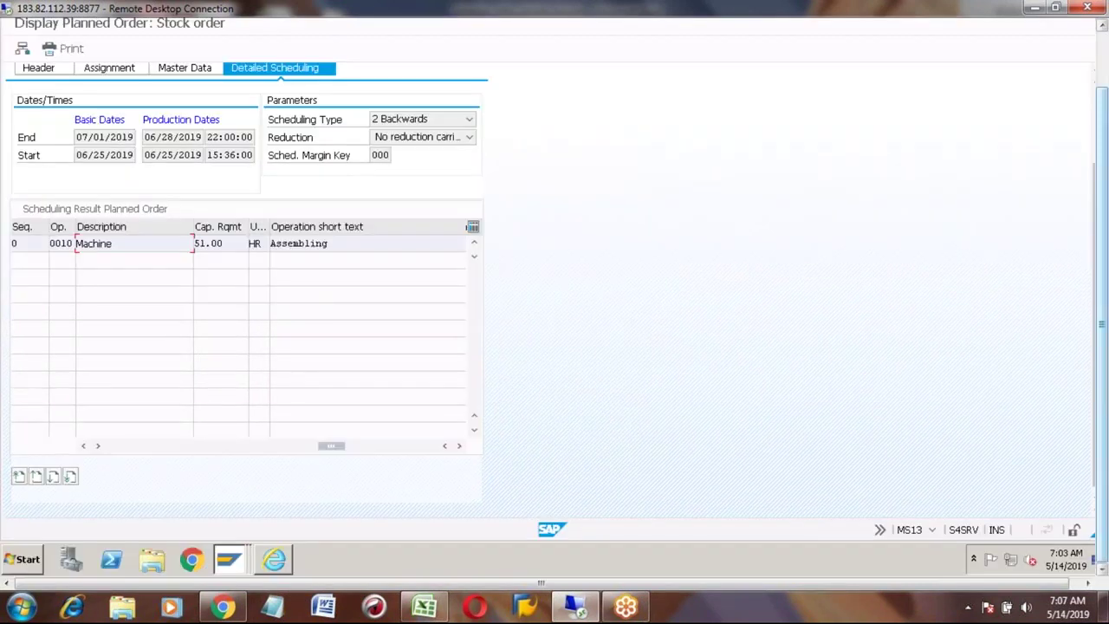
{"action": "left_click", "coordinate": [227, 563]}
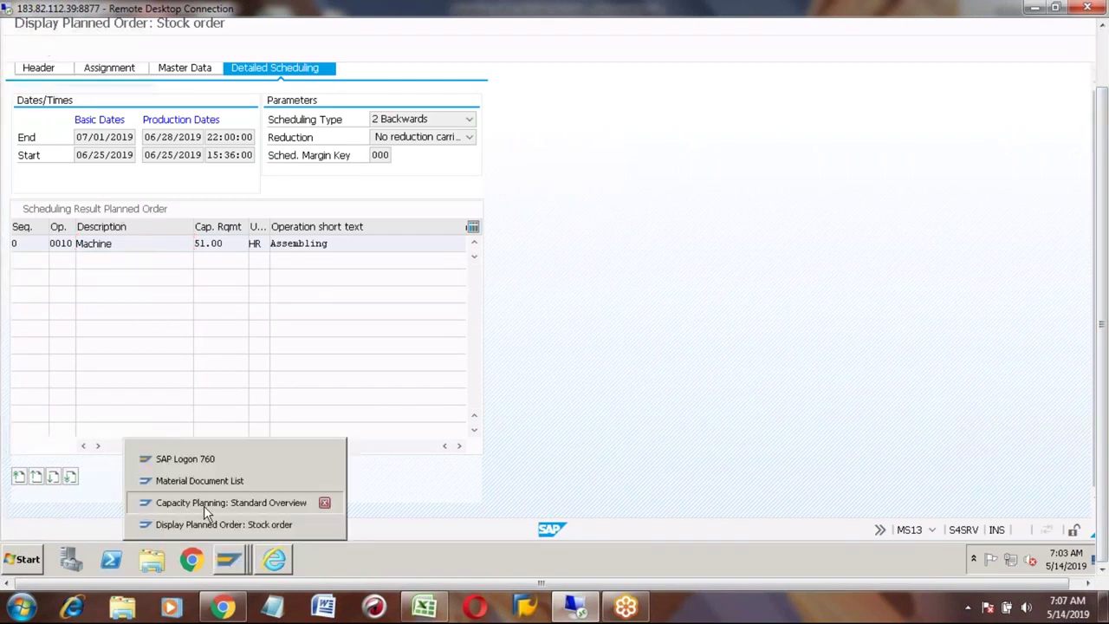
{"action": "left_click", "coordinate": [204, 505]}
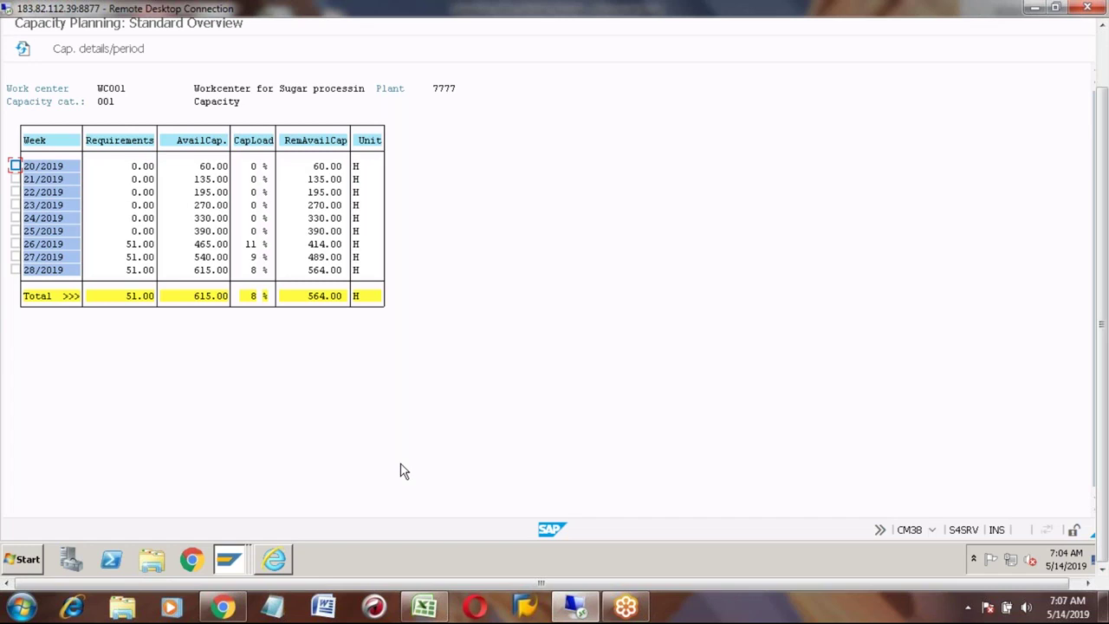
{"action": "left_click", "coordinate": [232, 560]}
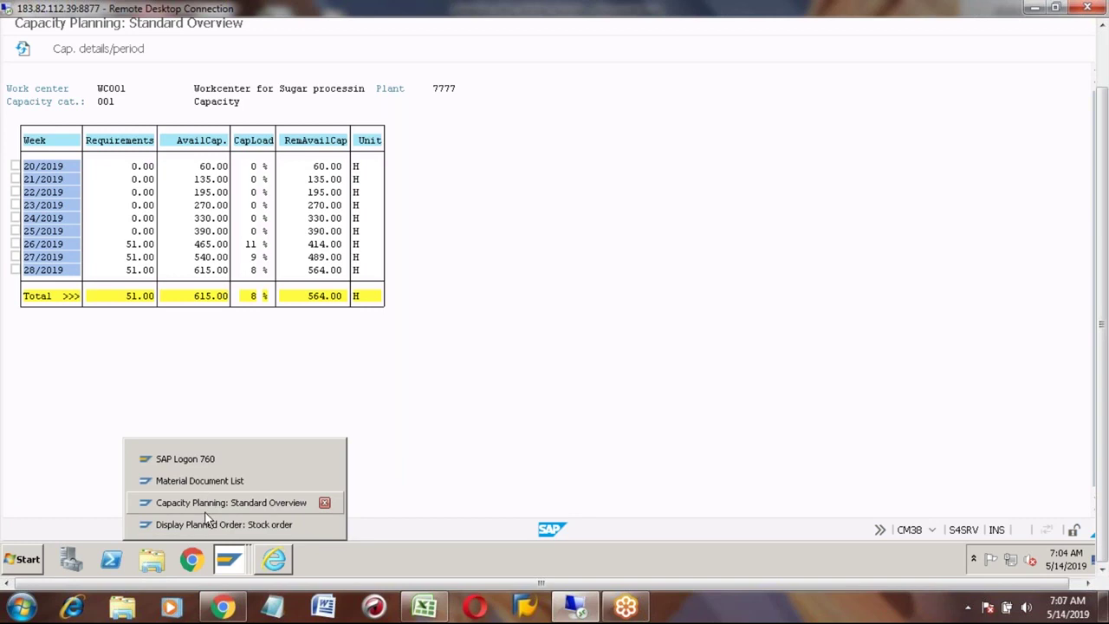
{"action": "left_click", "coordinate": [205, 522]}
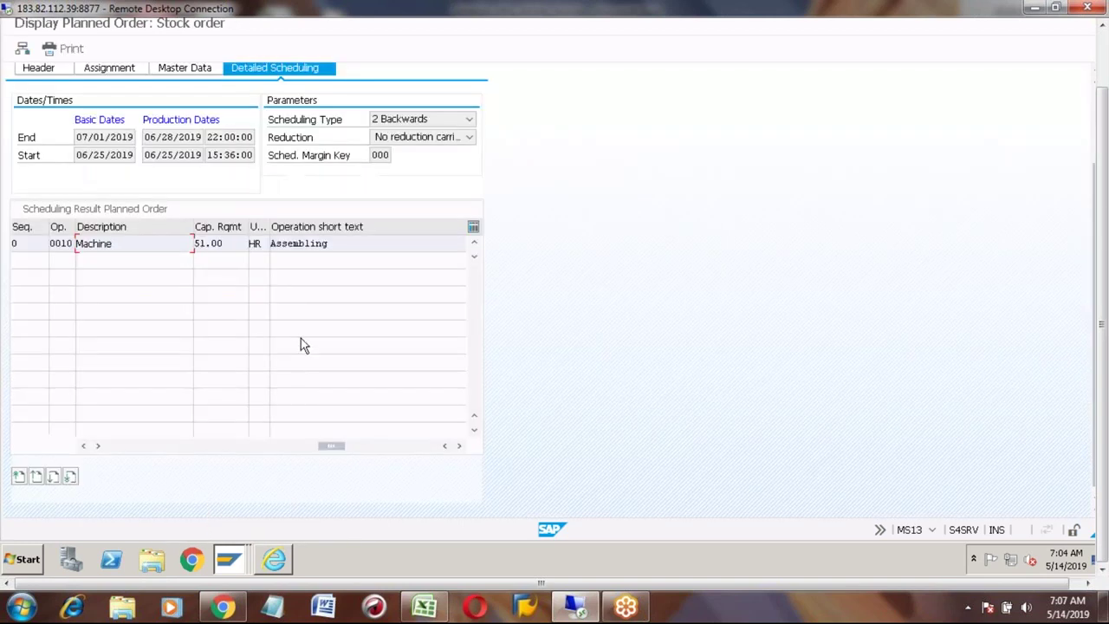
Step: View the planned order's assignment and master data, and display the routing behind its detailed scheduling group
{"action": "left_click", "coordinate": [117, 446]}
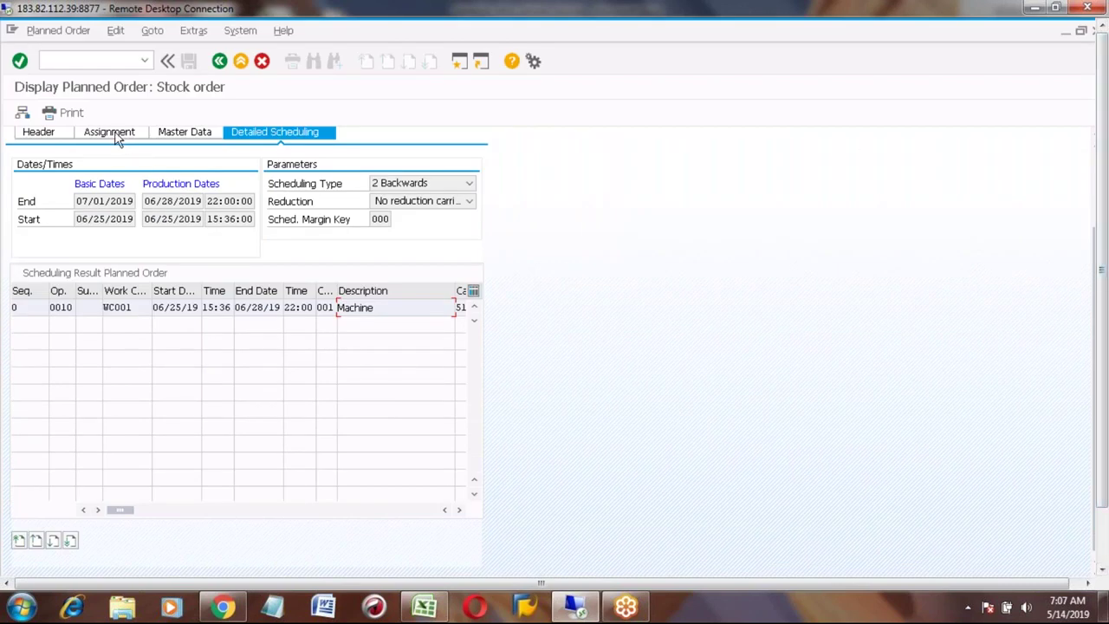
{"action": "left_click", "coordinate": [117, 135]}
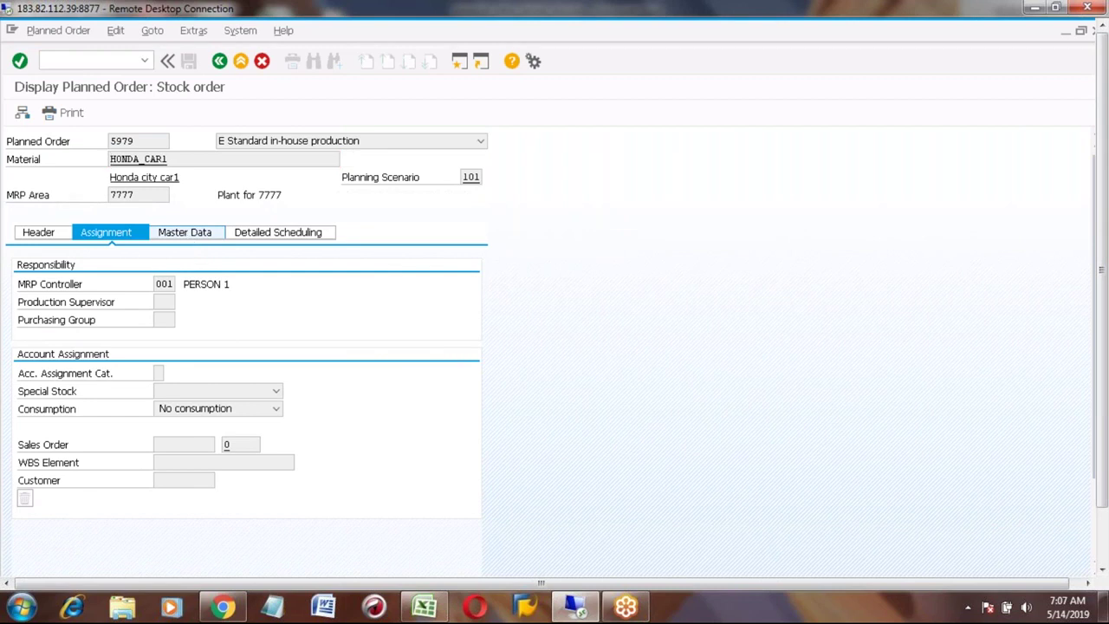
{"action": "left_click", "coordinate": [185, 232]}
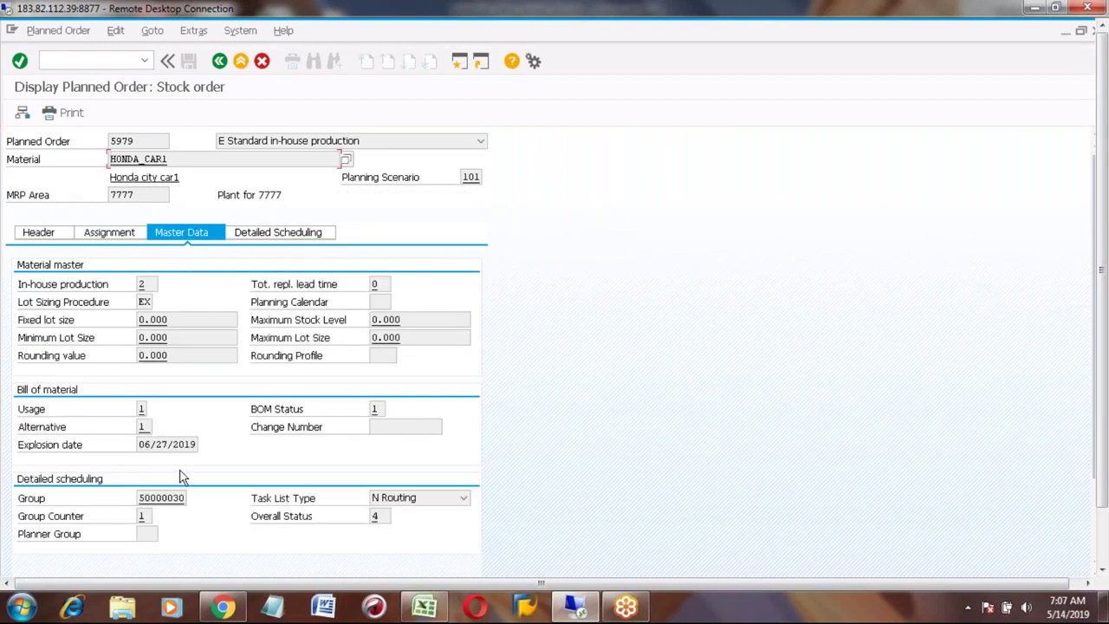
{"action": "double_click", "coordinate": [168, 498]}
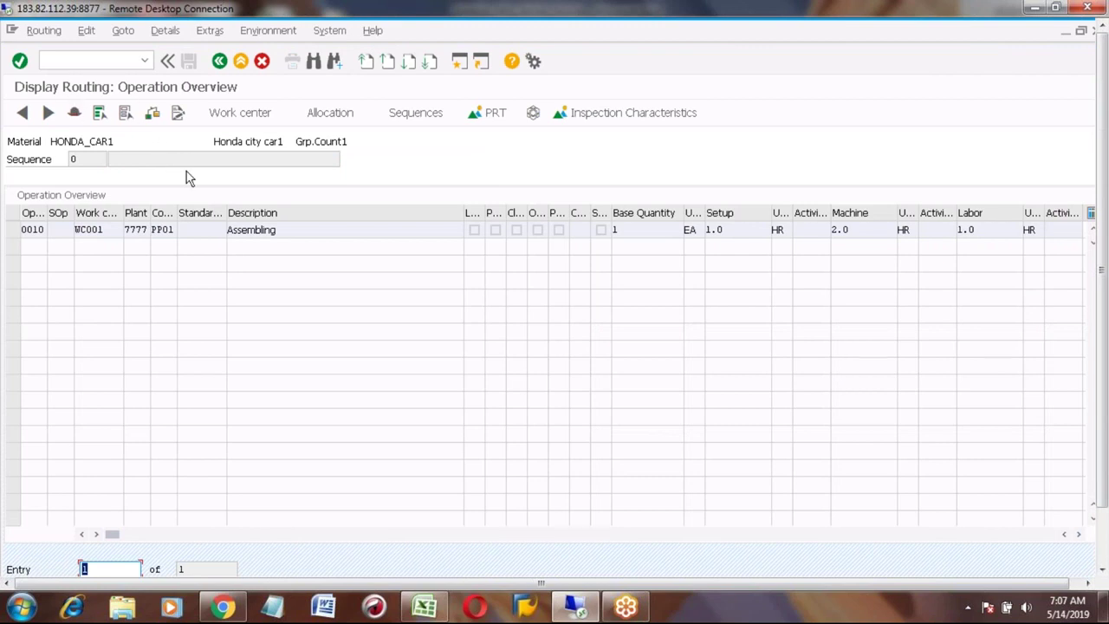
Step: Display work center WC001 from the Assembling operation and show its capacity overview
{"action": "left_click", "coordinate": [86, 229]}
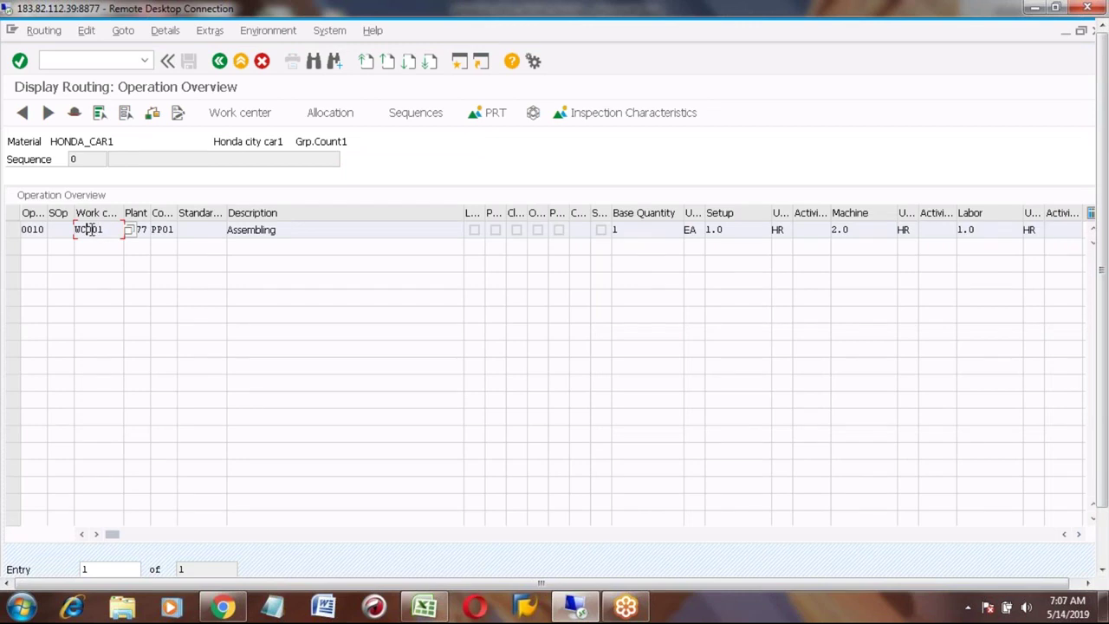
{"action": "double_click", "coordinate": [90, 230]}
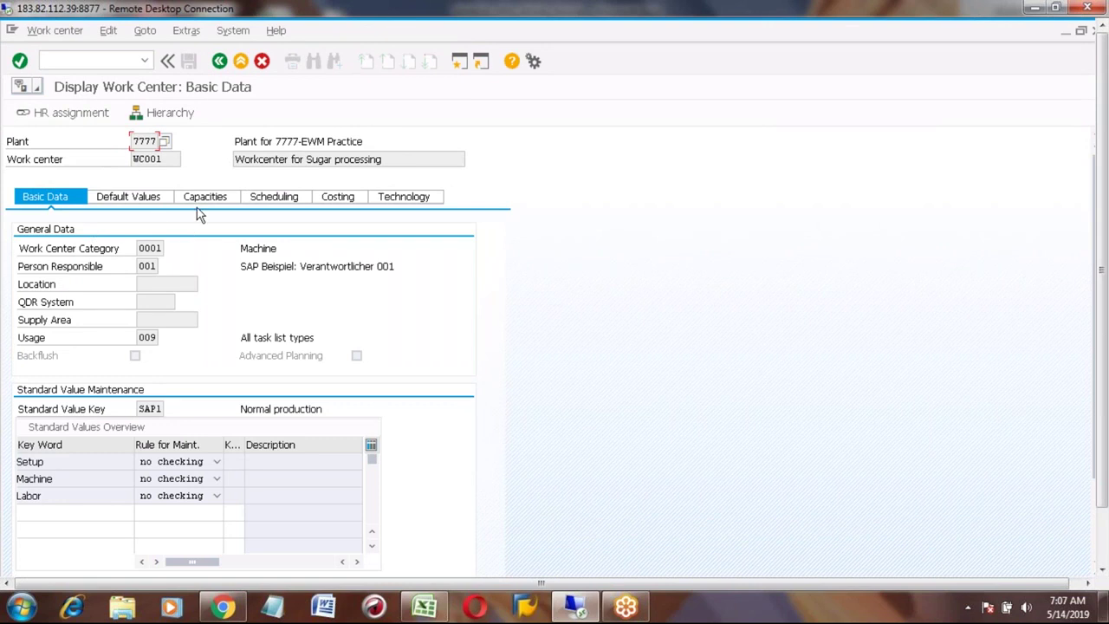
{"action": "left_click", "coordinate": [204, 198]}
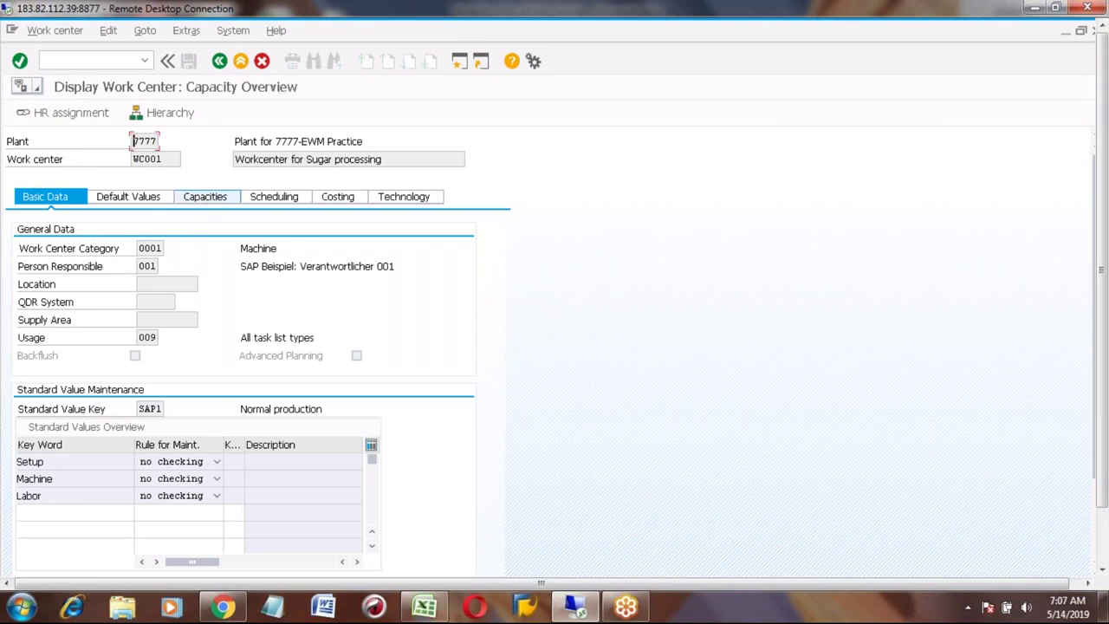
{"action": "left_click", "coordinate": [1100, 524]}
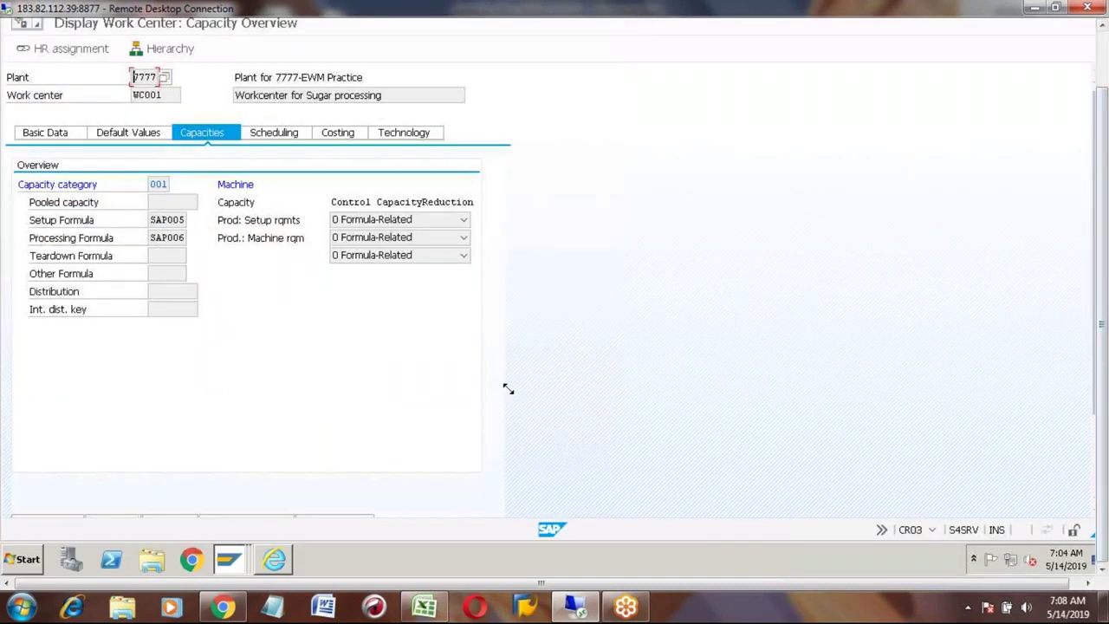
Step: Review the header of the work center's capacity category 001 and return to the capacity overview
{"action": "double_click", "coordinate": [159, 184]}
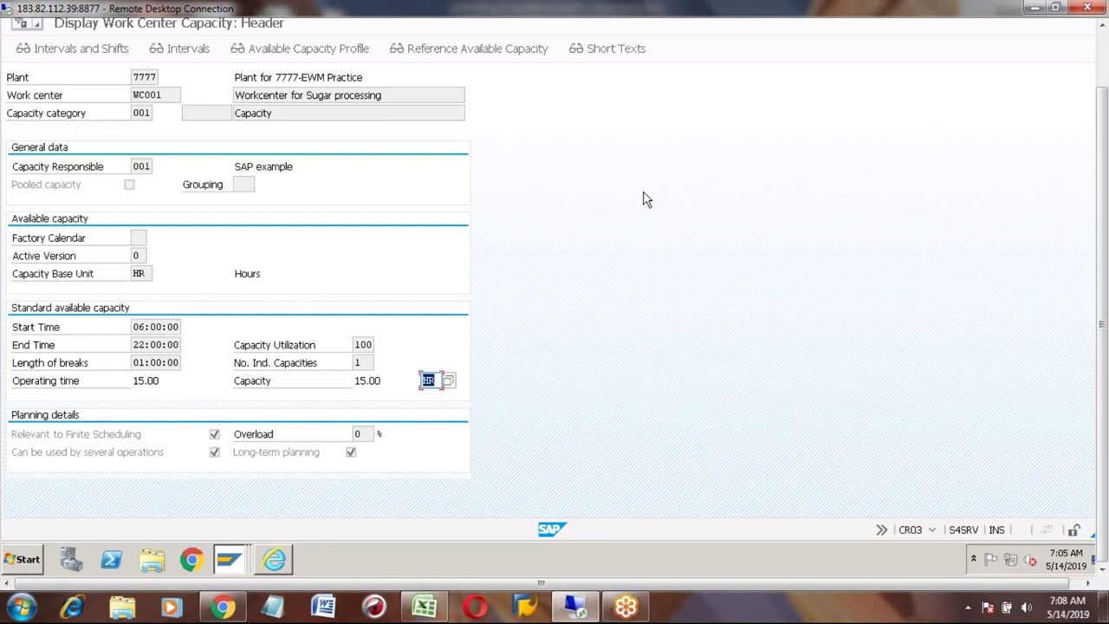
{"action": "left_click", "coordinate": [1105, 46]}
{"action": "left_click", "coordinate": [218, 61]}
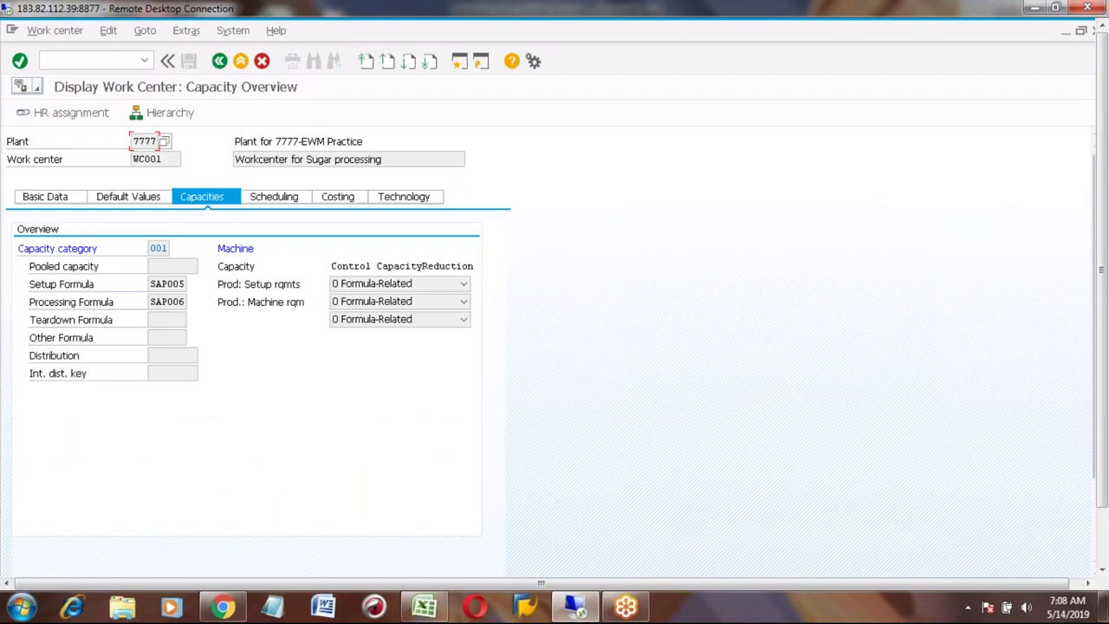
Step: Display the definition of processing formula SAP006 for capacity category 001 and close it
{"action": "left_click", "coordinate": [167, 301]}
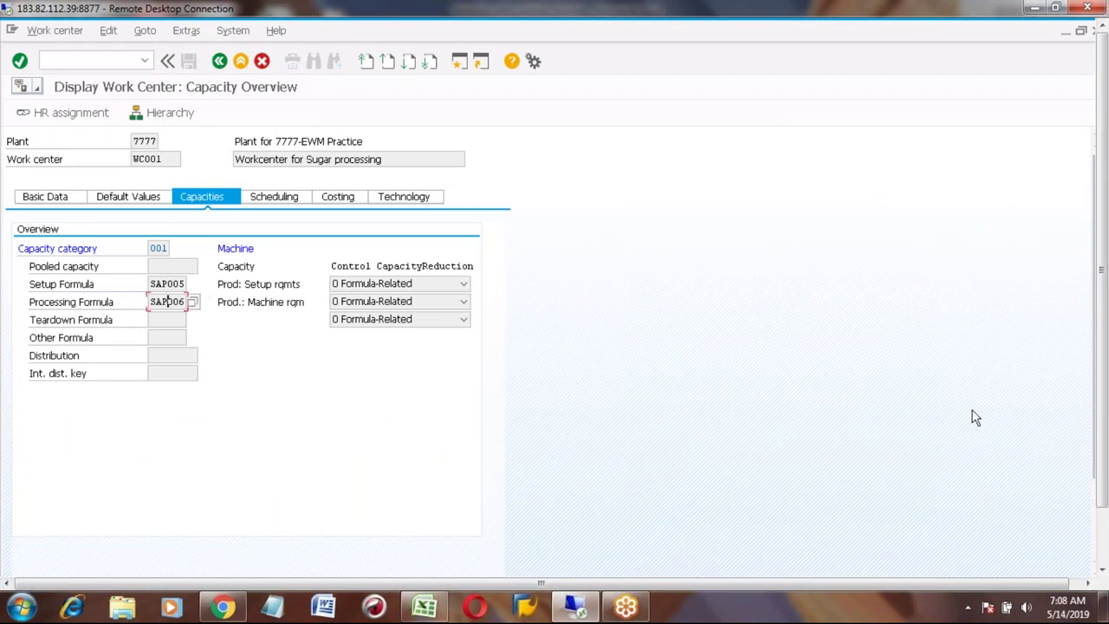
{"action": "left_click", "coordinate": [1102, 569]}
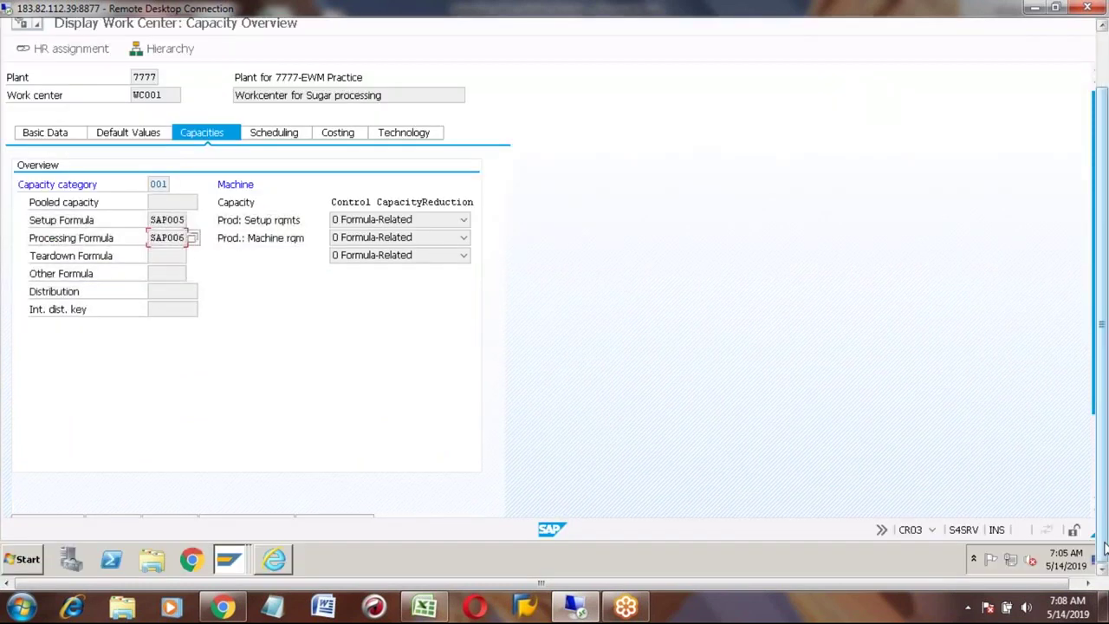
{"action": "left_click", "coordinate": [1095, 485]}
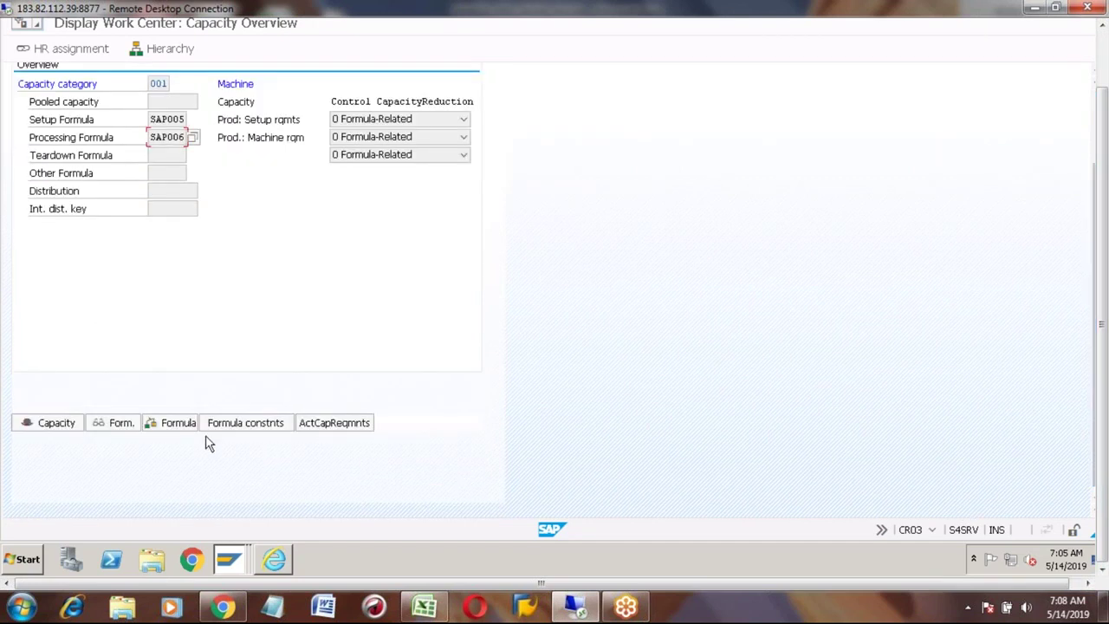
{"action": "left_click", "coordinate": [109, 424]}
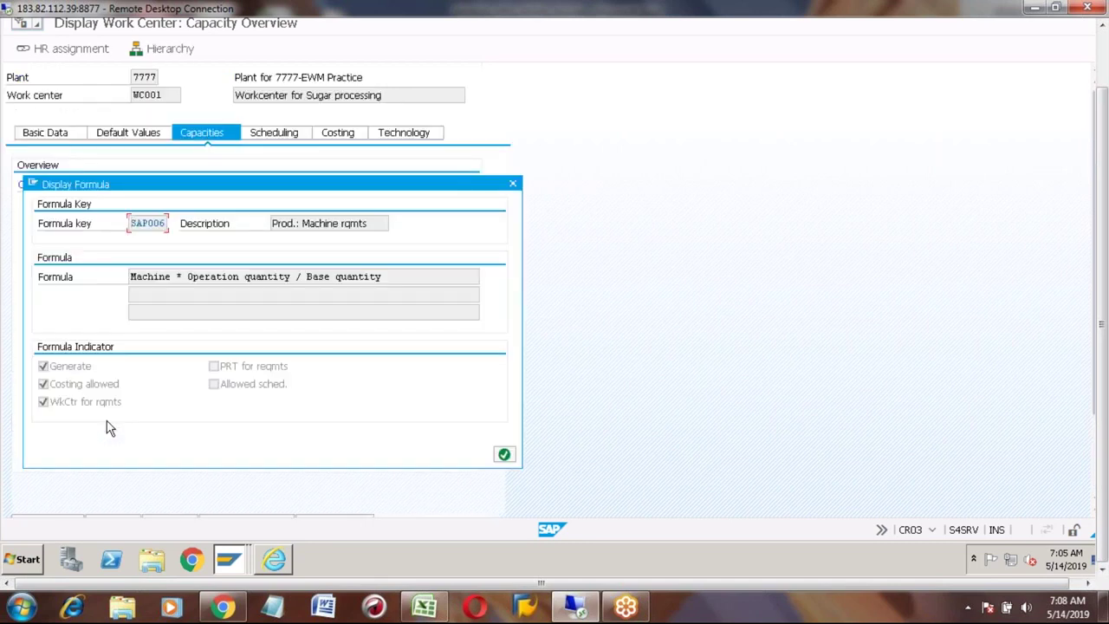
{"action": "left_click", "coordinate": [513, 185]}
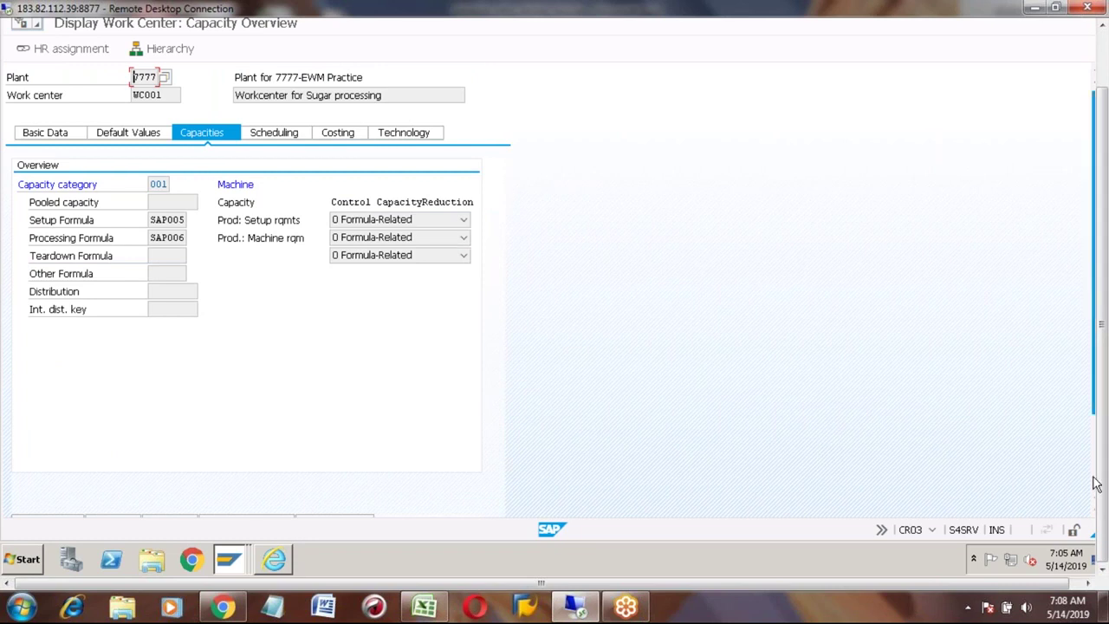
Step: Reopen the capacity category 001 header, check the operating time, and go back to the capacity overview
{"action": "left_click", "coordinate": [1104, 68]}
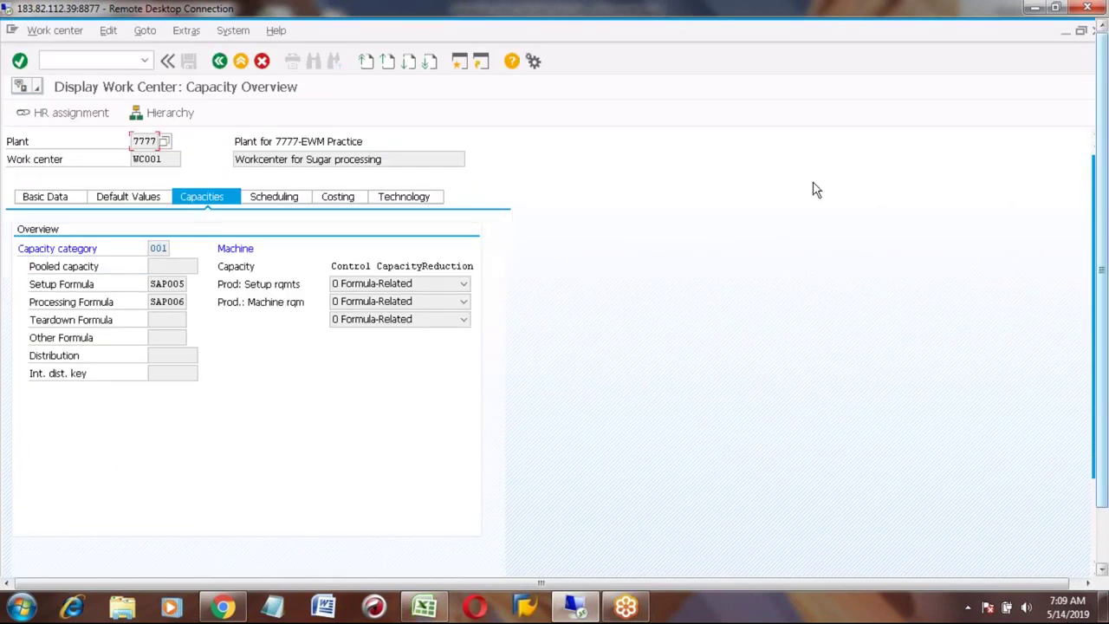
{"action": "left_click", "coordinate": [155, 248]}
{"action": "double_click", "coordinate": [155, 248]}
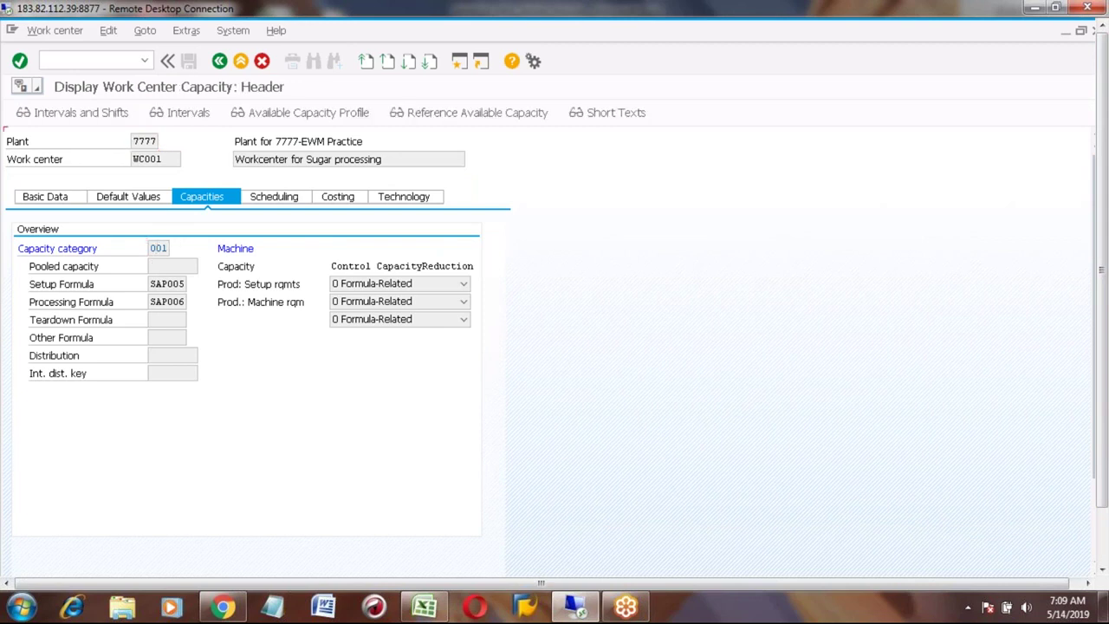
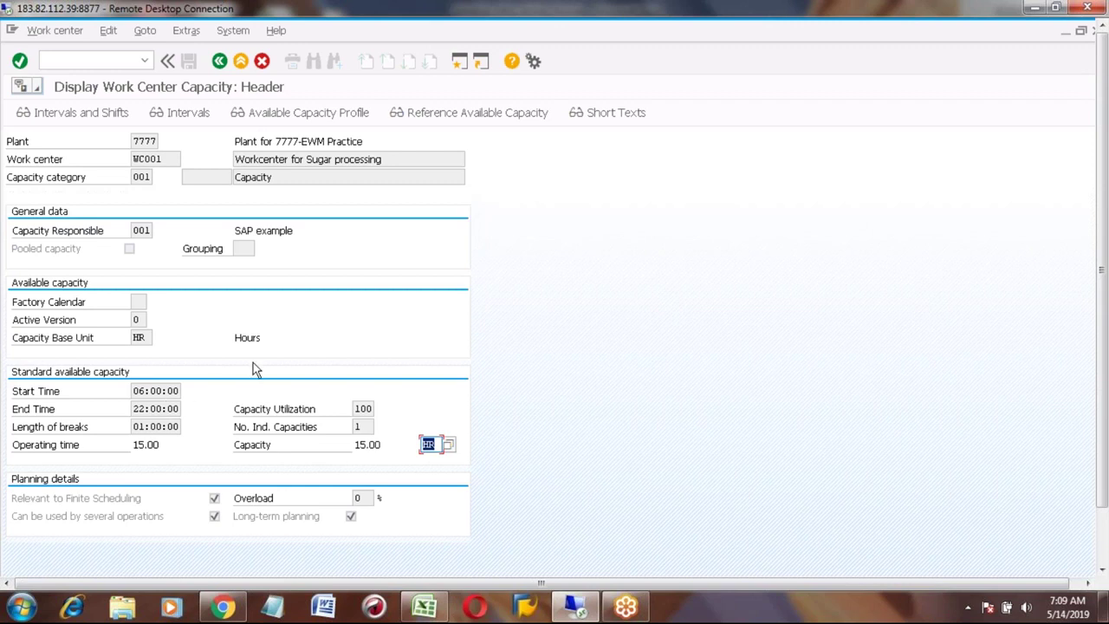
{"action": "left_click", "coordinate": [144, 447]}
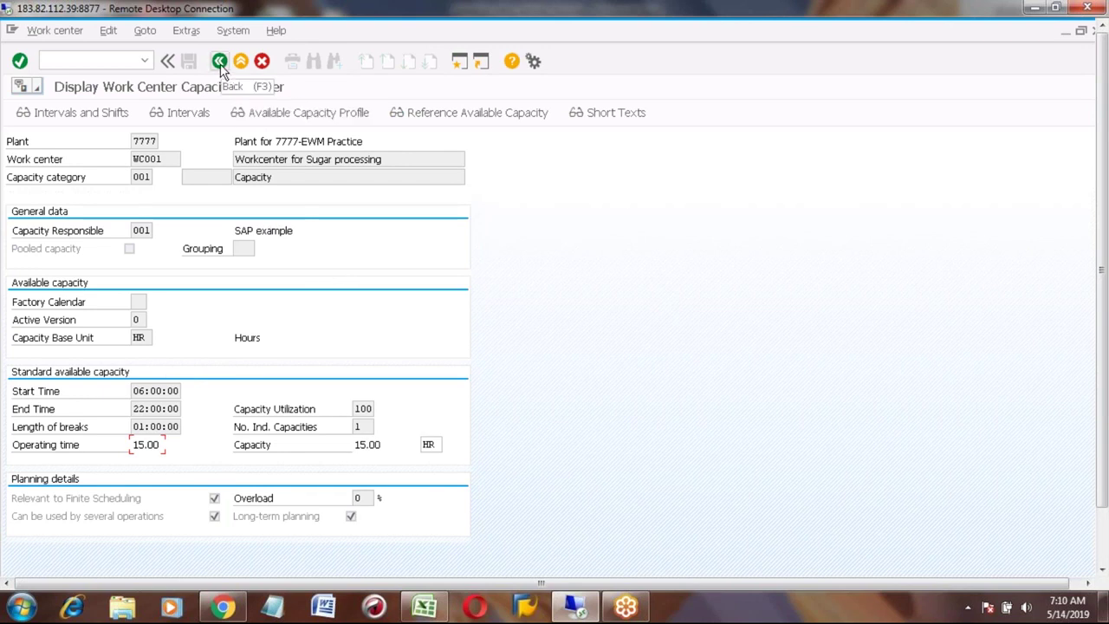
{"action": "left_click", "coordinate": [220, 65]}
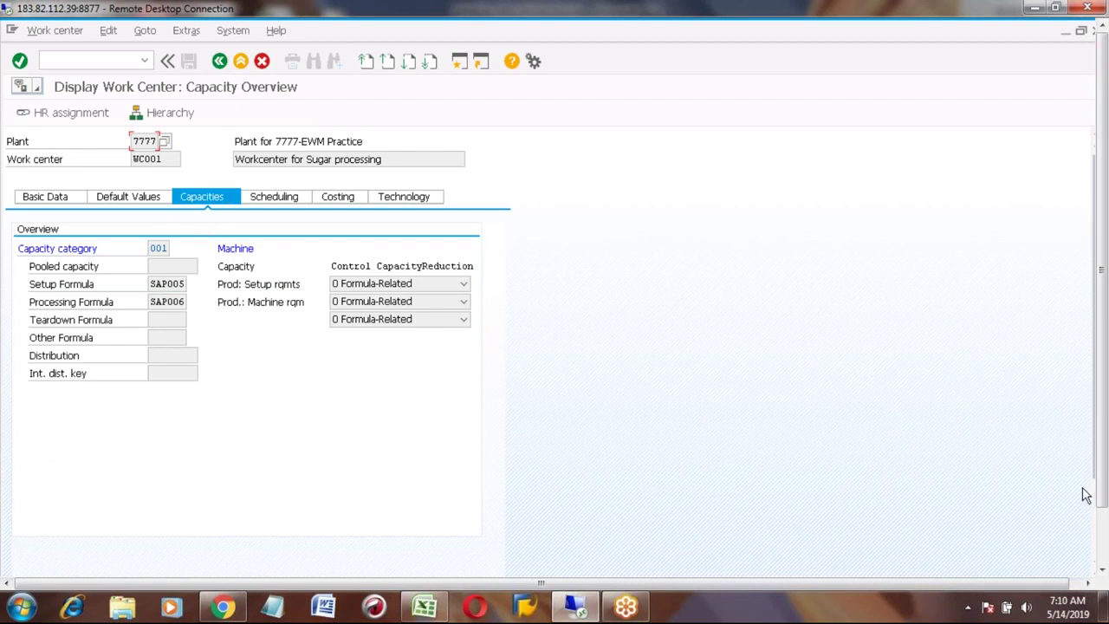
Step: Recheck the machine requirements formula from the capacity overview and close its display
{"action": "left_click", "coordinate": [1093, 549]}
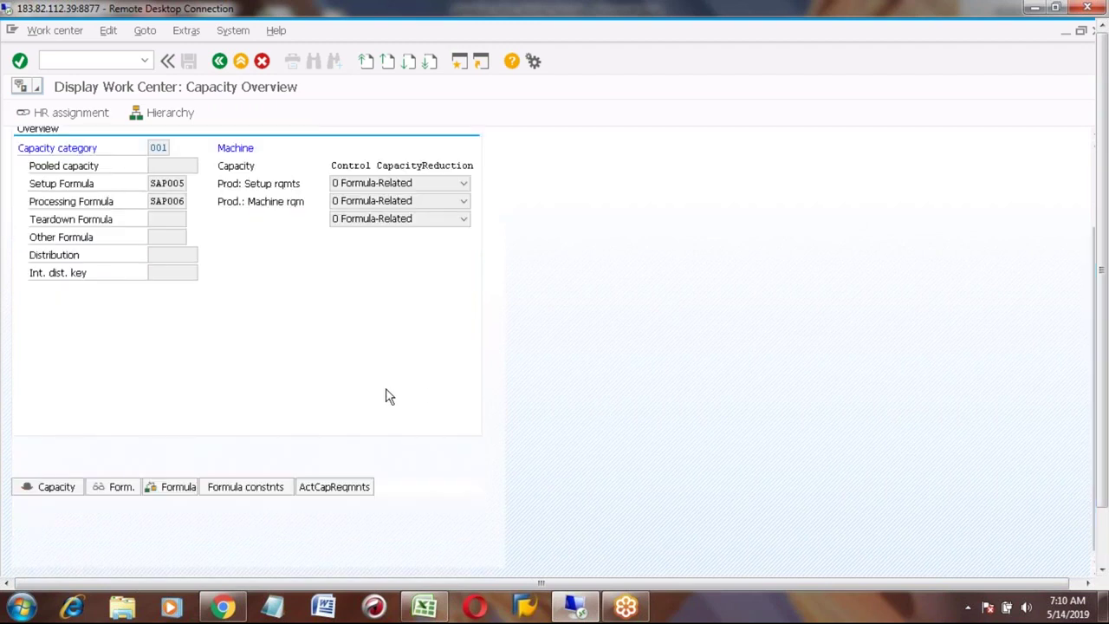
{"action": "left_click", "coordinate": [98, 491]}
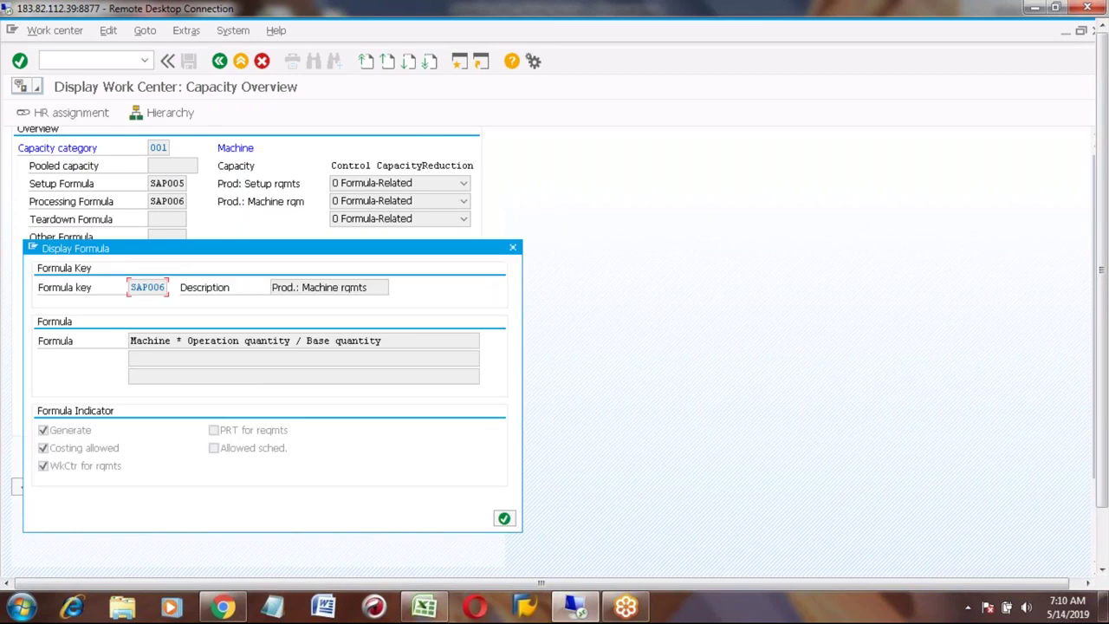
{"action": "left_click", "coordinate": [513, 250]}
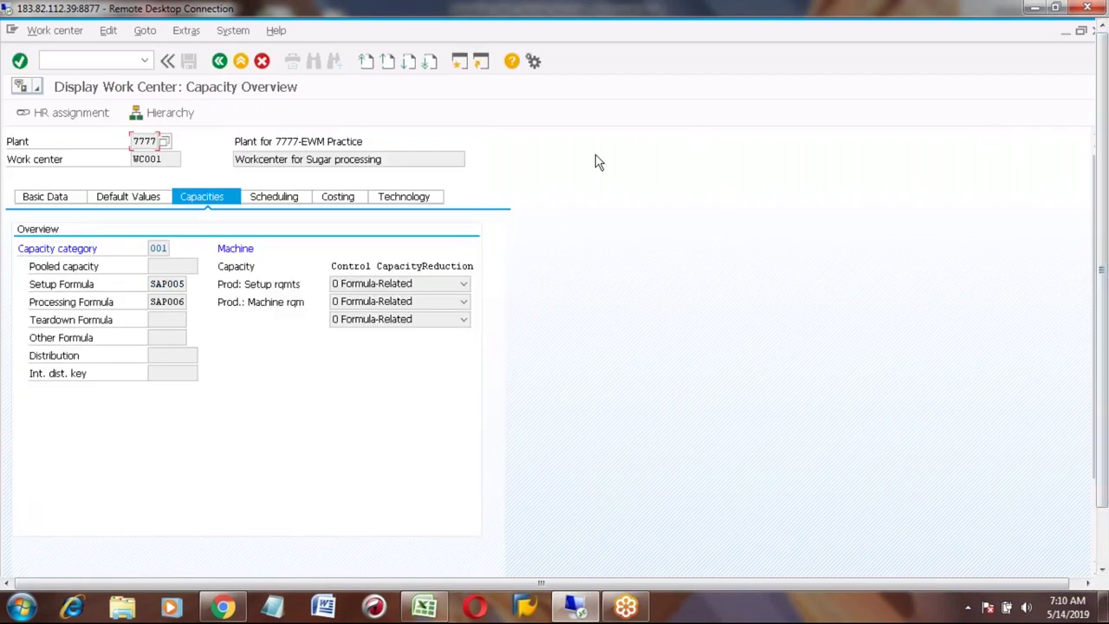
Step: Return from the work center display to the initial screen of the long-term planning stock/requirements list
{"action": "left_click", "coordinate": [219, 62]}
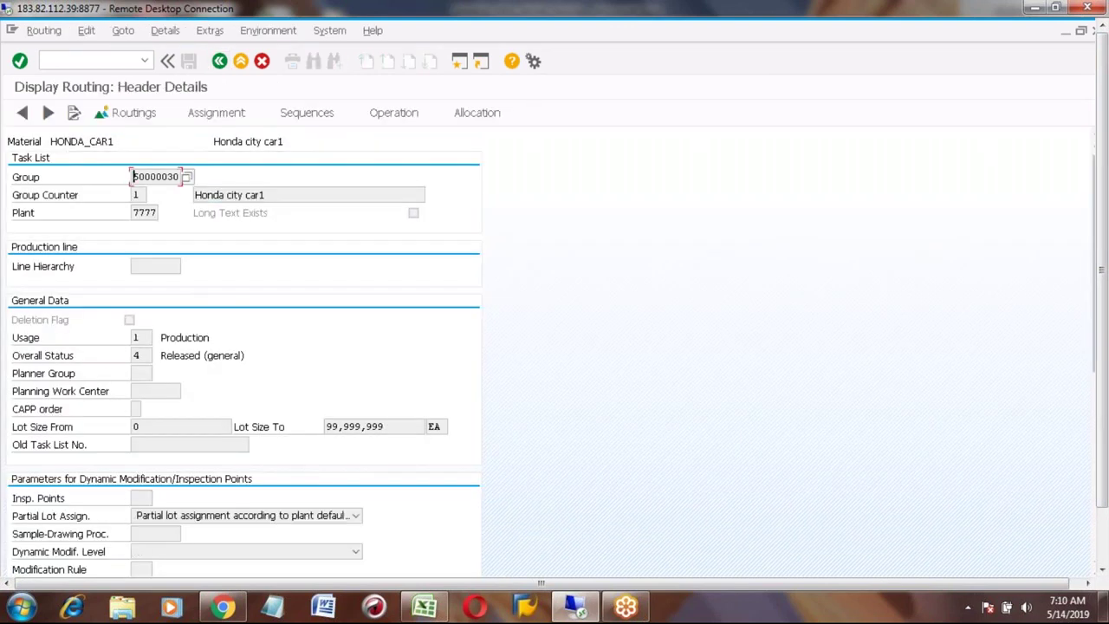
{"action": "left_click", "coordinate": [219, 60]}
{"action": "key", "text": "F3"}
{"action": "key", "text": "F3"}
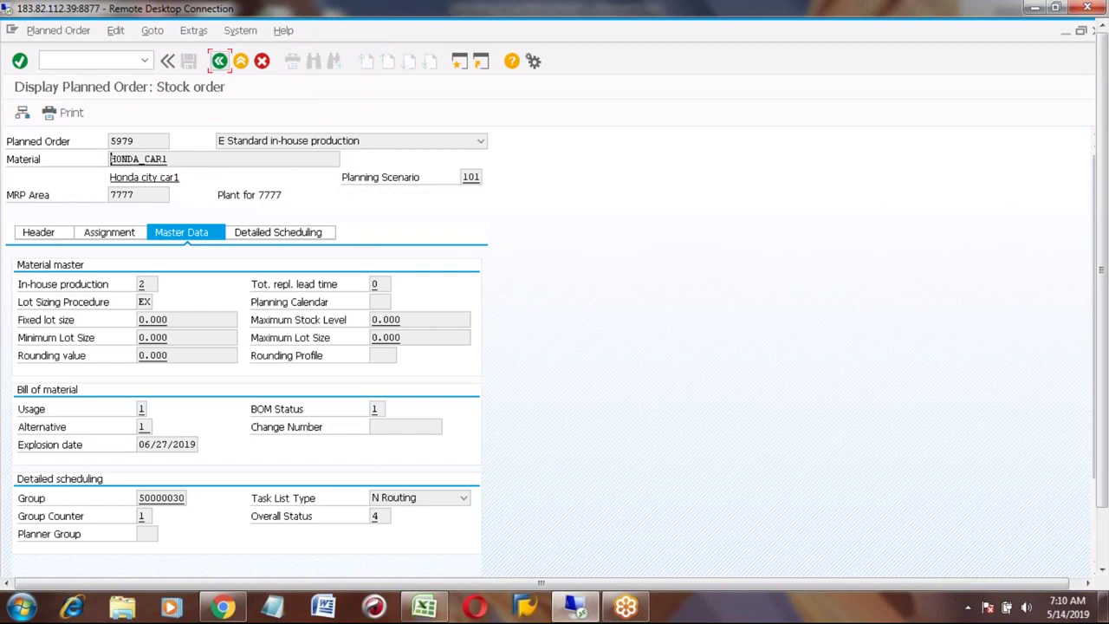
{"action": "key", "text": "F3"}
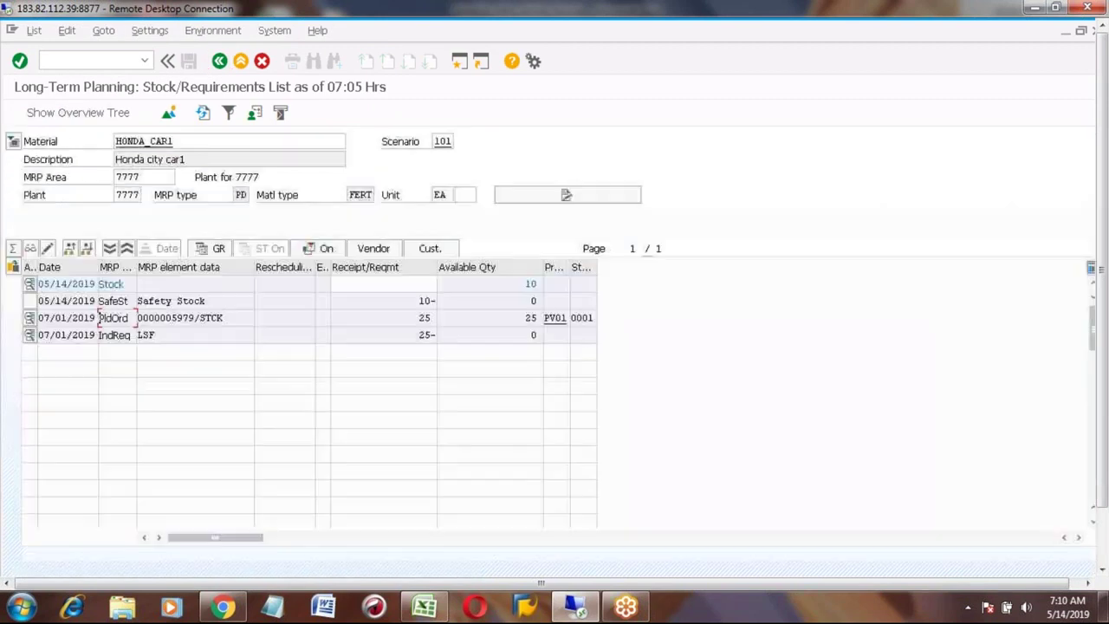
{"action": "key", "text": "F3"}
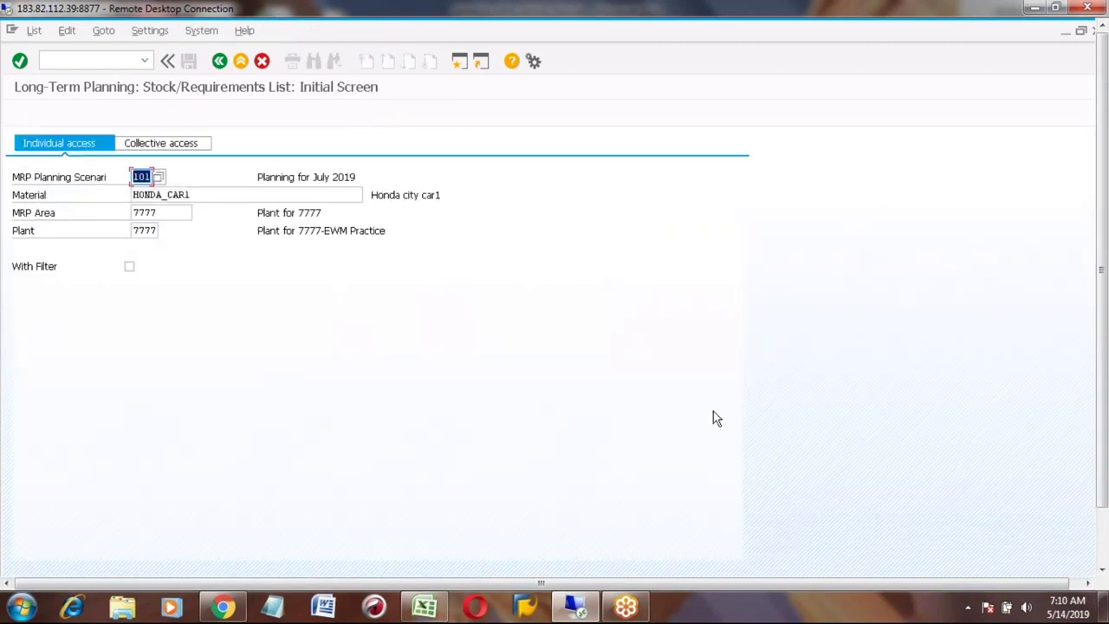
{"action": "left_click", "coordinate": [1103, 537]}
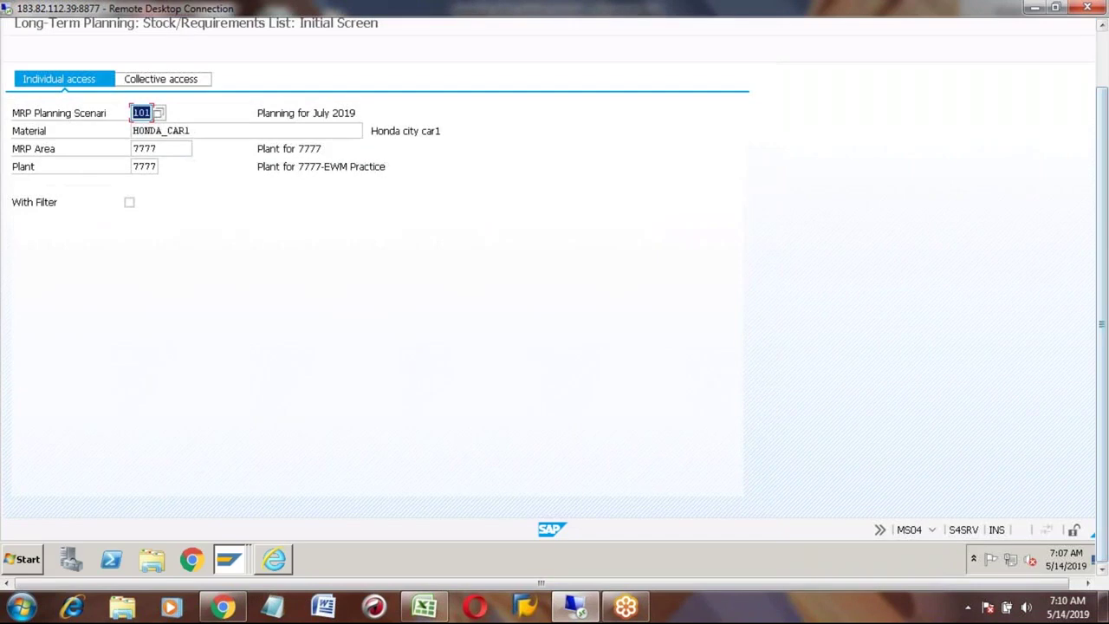
{"action": "left_click", "coordinate": [1104, 54]}
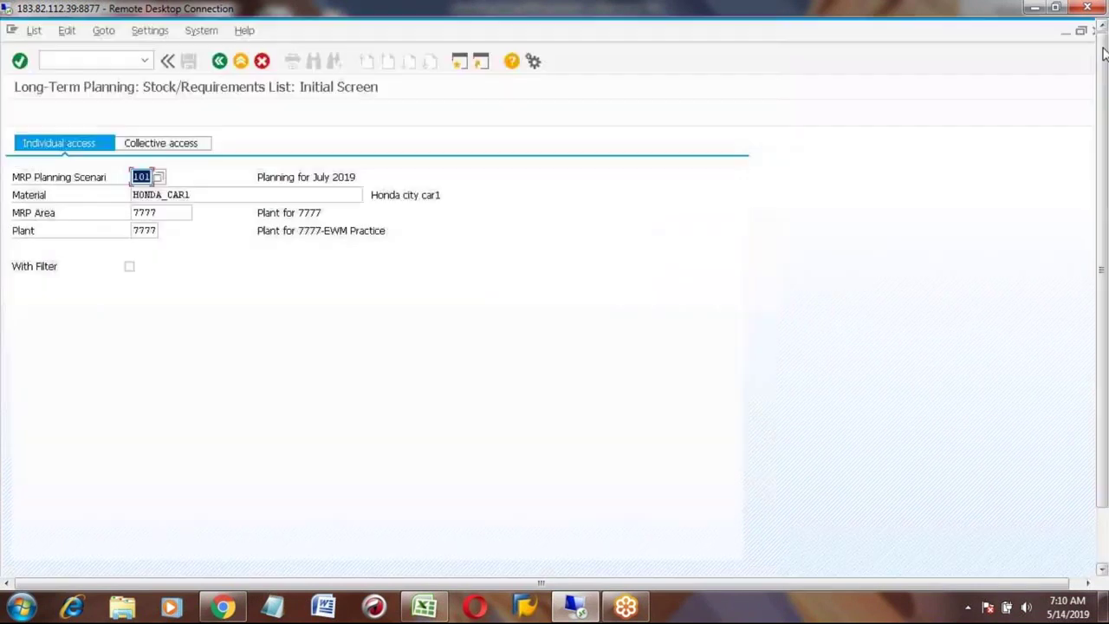
Step: Open the stock/requirements list for HONDA_CAR1 in scenario 101 and display its 07/01/2019 planned order
{"action": "key", "text": "Return"}
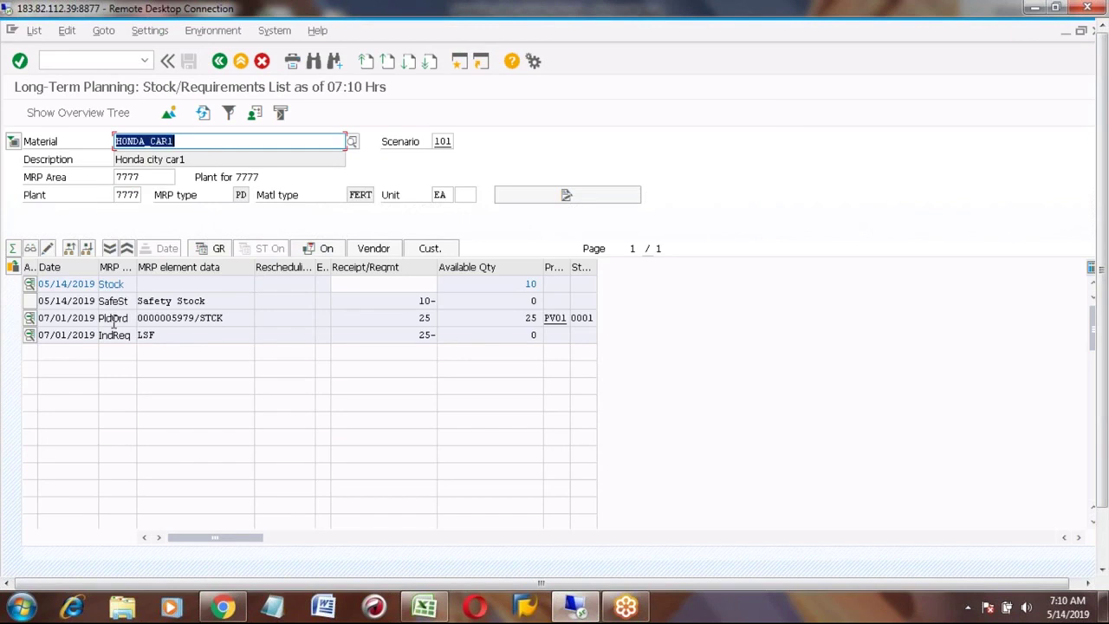
{"action": "double_click", "coordinate": [113, 319]}
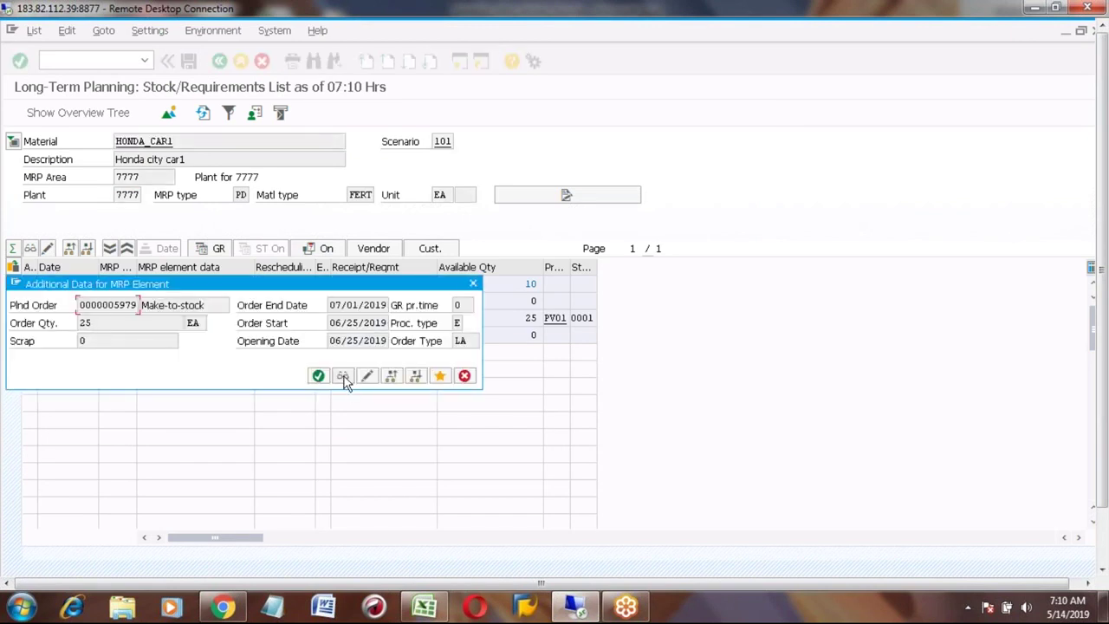
{"action": "left_click", "coordinate": [343, 377]}
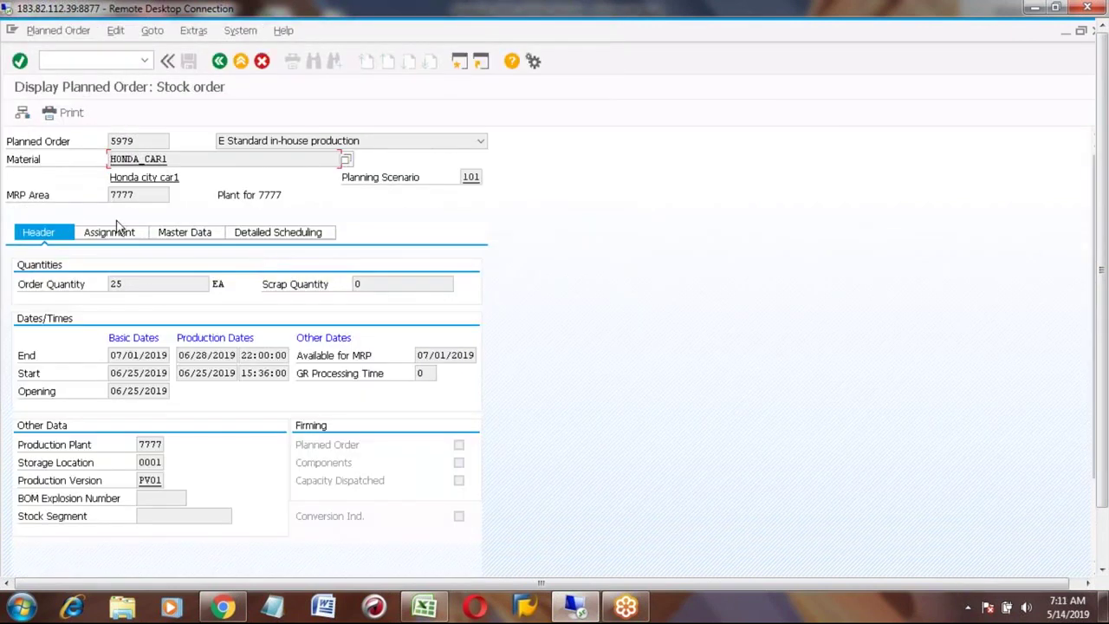
{"action": "left_click", "coordinate": [113, 232]}
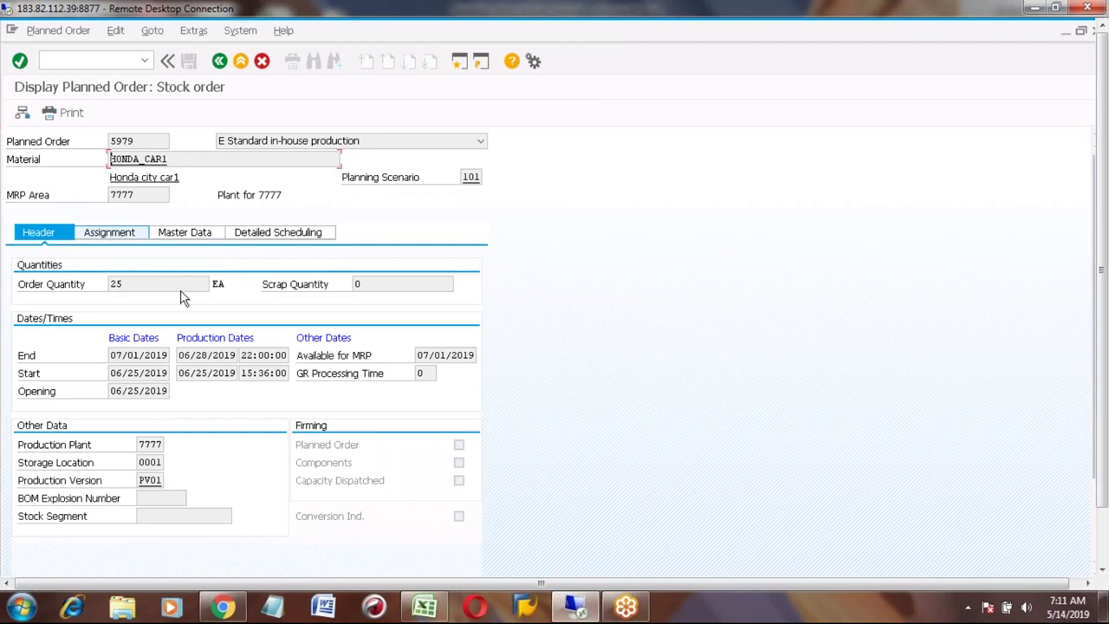
Step: Open the routing assigned in the planned order's master data and display its operation overview
{"action": "left_click", "coordinate": [180, 234]}
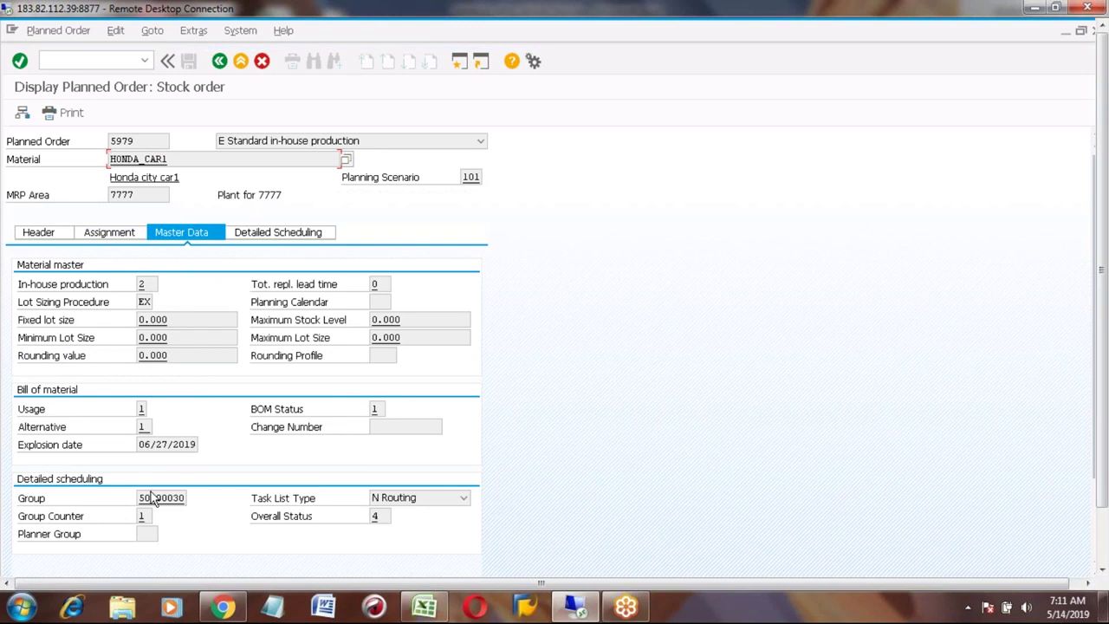
{"action": "left_click", "coordinate": [161, 497]}
{"action": "double_click", "coordinate": [161, 498]}
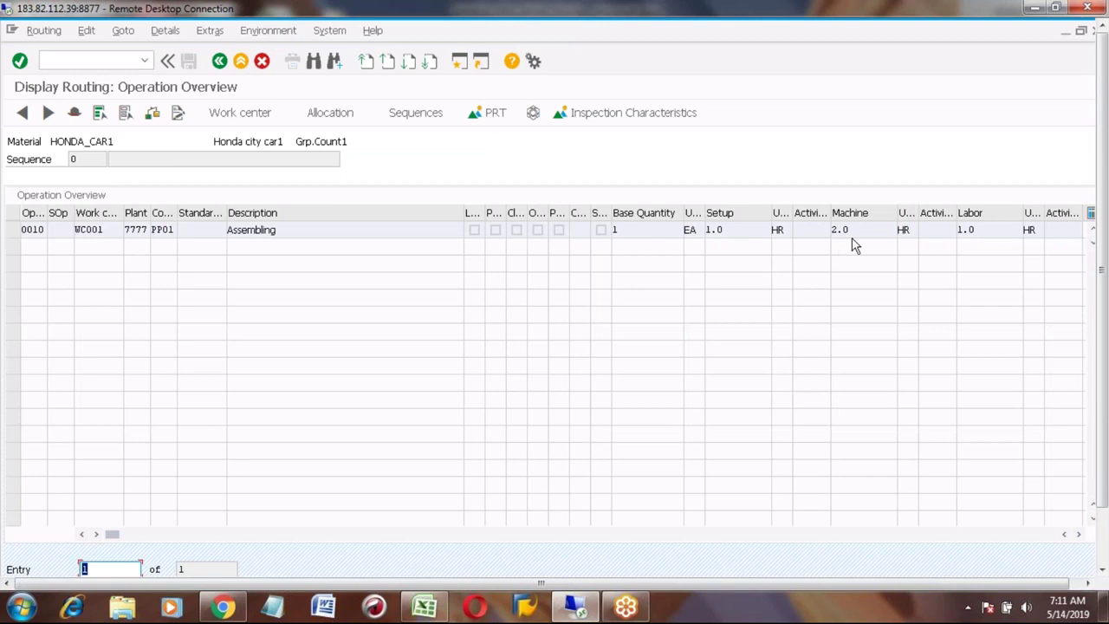
Step: Examine the base quantity, machine time and setup time of the Assembling operation 0010
{"action": "left_click", "coordinate": [679, 230]}
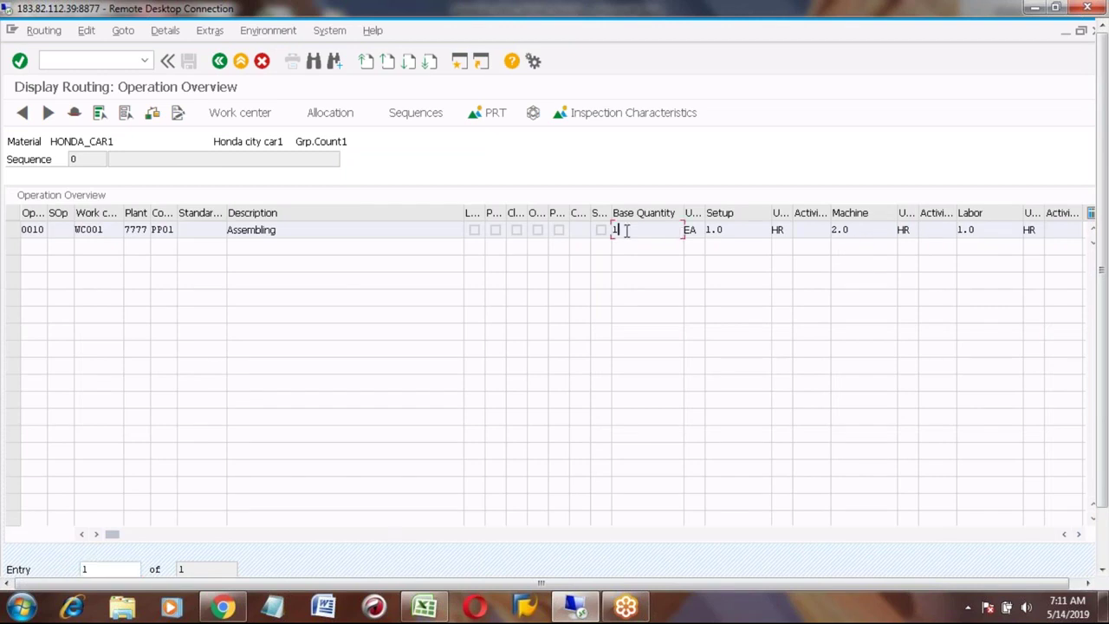
{"action": "left_click", "coordinate": [857, 230]}
{"action": "left_click", "coordinate": [823, 230]}
{"action": "left_click", "coordinate": [855, 228]}
{"action": "left_click", "coordinate": [727, 229]}
{"action": "double_click", "coordinate": [714, 229]}
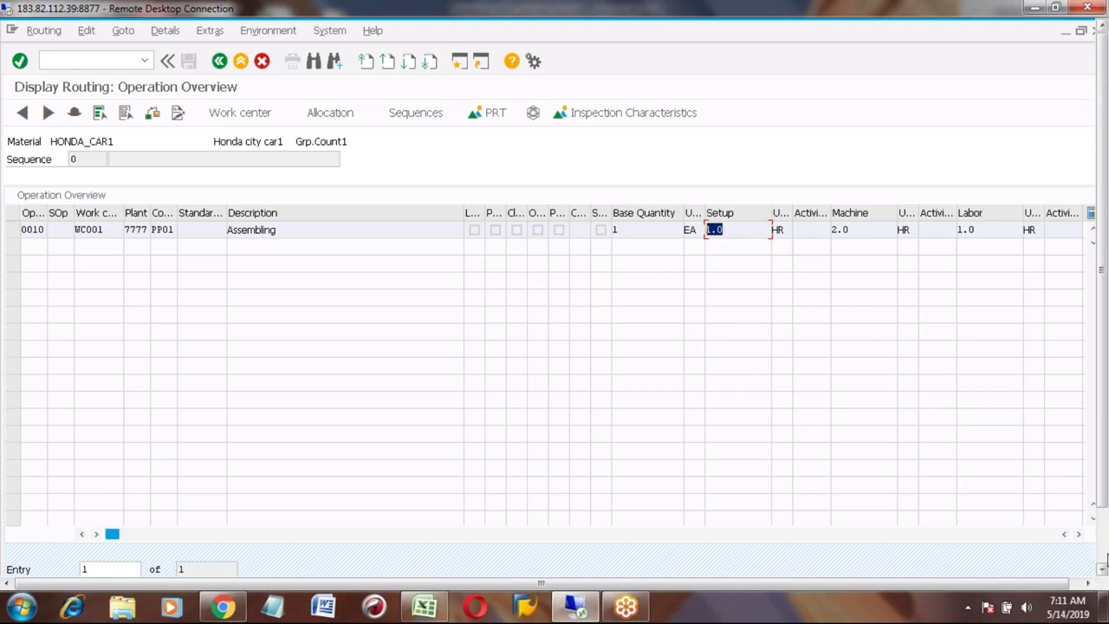
Step: Switch to the SAP session showing the Capacity Planning: Standard Overview for work center WC001
{"action": "left_click", "coordinate": [1105, 552]}
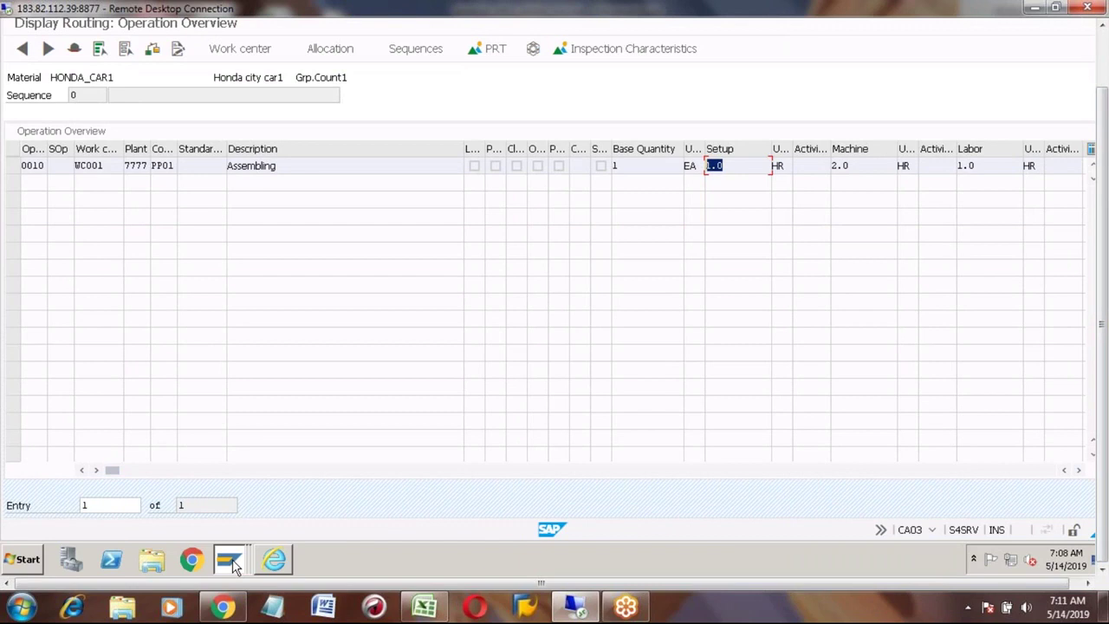
{"action": "mouse_move", "coordinate": [232, 558]}
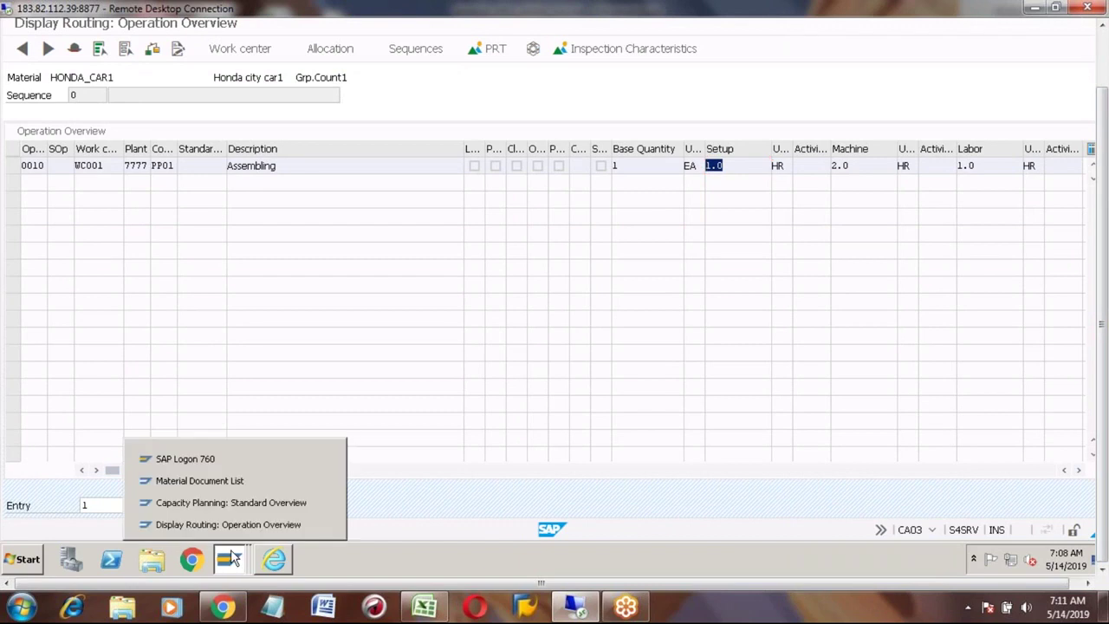
{"action": "left_click", "coordinate": [199, 504]}
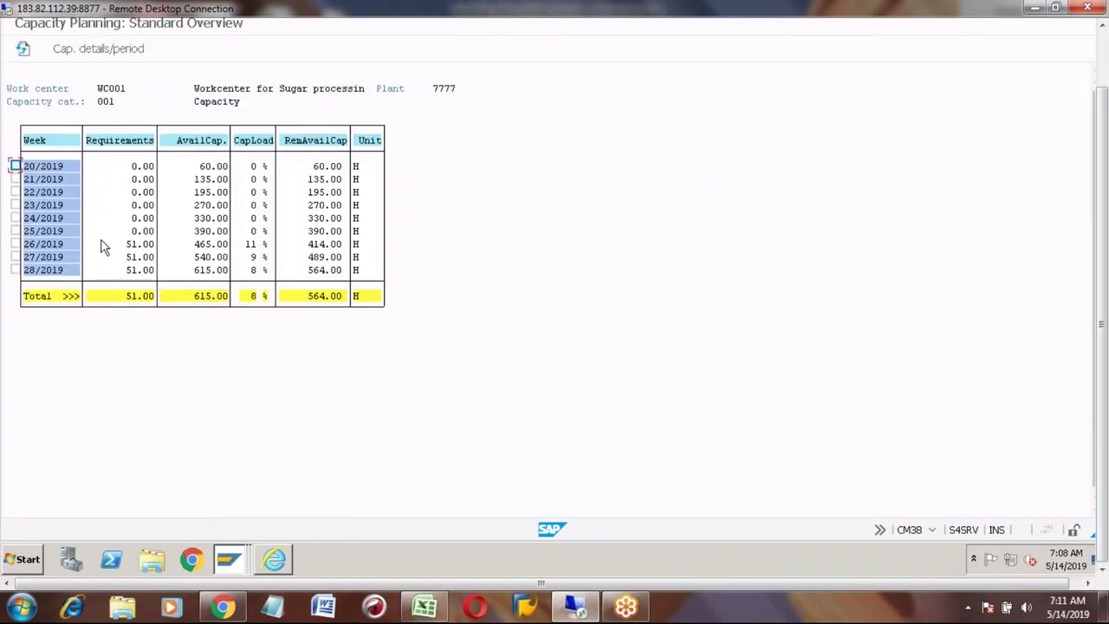
Step: Examine the requirements, available capacity, capacity load and remaining available capacity for week 26/2019
{"action": "left_click", "coordinate": [202, 246]}
{"action": "left_click", "coordinate": [127, 246]}
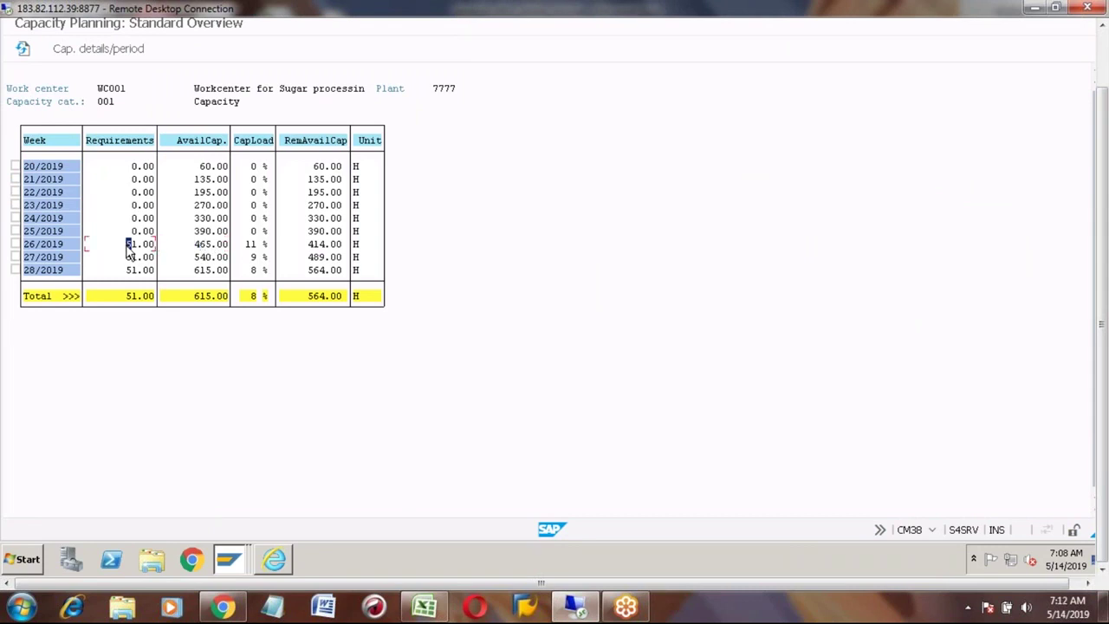
{"action": "left_click", "coordinate": [252, 245]}
{"action": "left_click", "coordinate": [315, 140]}
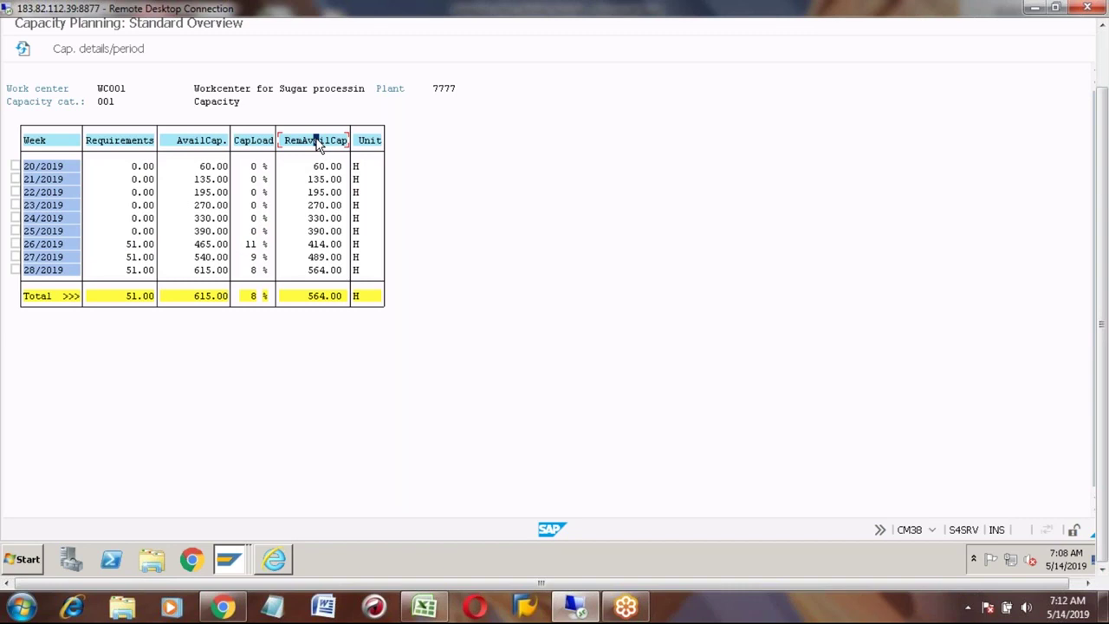
{"action": "left_click", "coordinate": [314, 245]}
{"action": "left_click", "coordinate": [200, 246]}
{"action": "left_click", "coordinate": [130, 245]}
{"action": "left_click", "coordinate": [314, 246]}
{"action": "left_click", "coordinate": [1100, 27]}
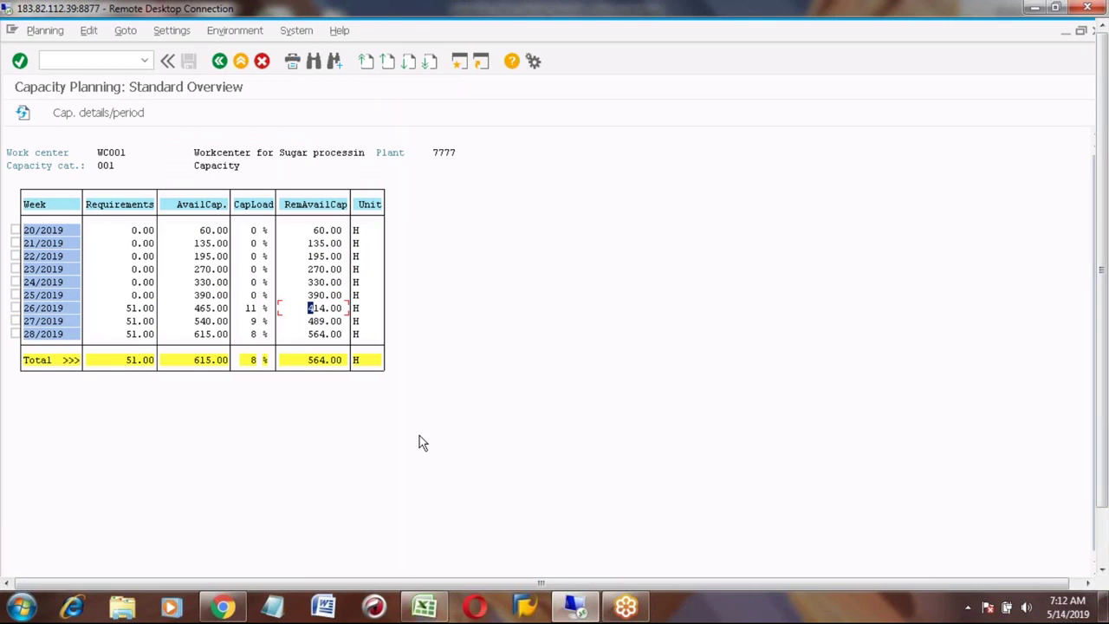
{"action": "left_click", "coordinate": [249, 314]}
Step: Try to display the capacity details of week 27/2019 from the capacity overview, then retry once
{"action": "left_click", "coordinate": [16, 320]}
{"action": "left_click", "coordinate": [89, 116]}
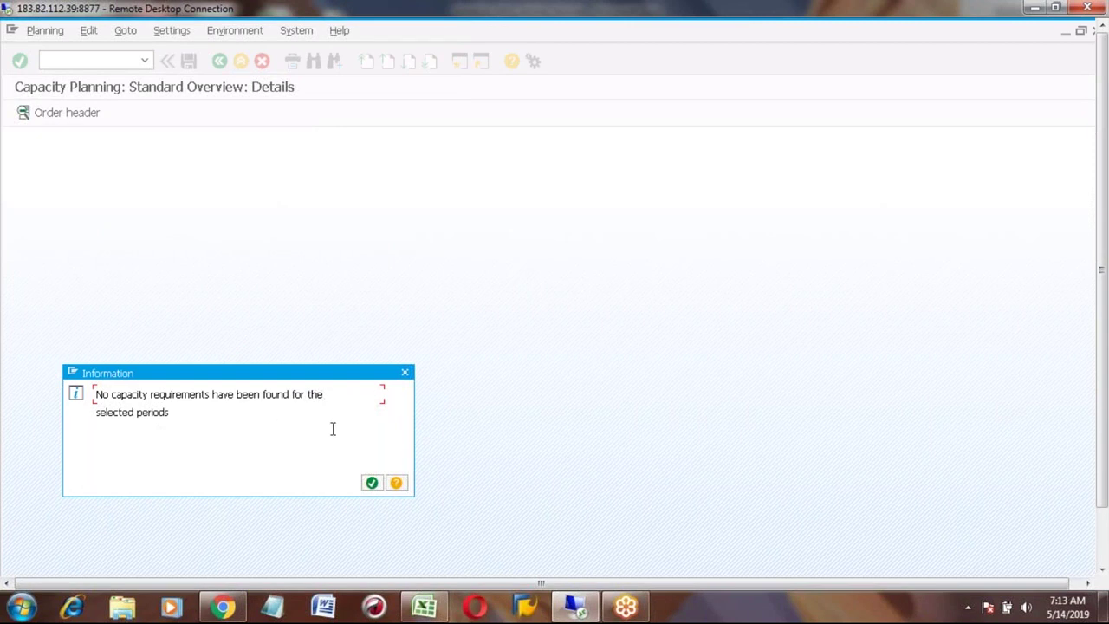
{"action": "left_click", "coordinate": [372, 483]}
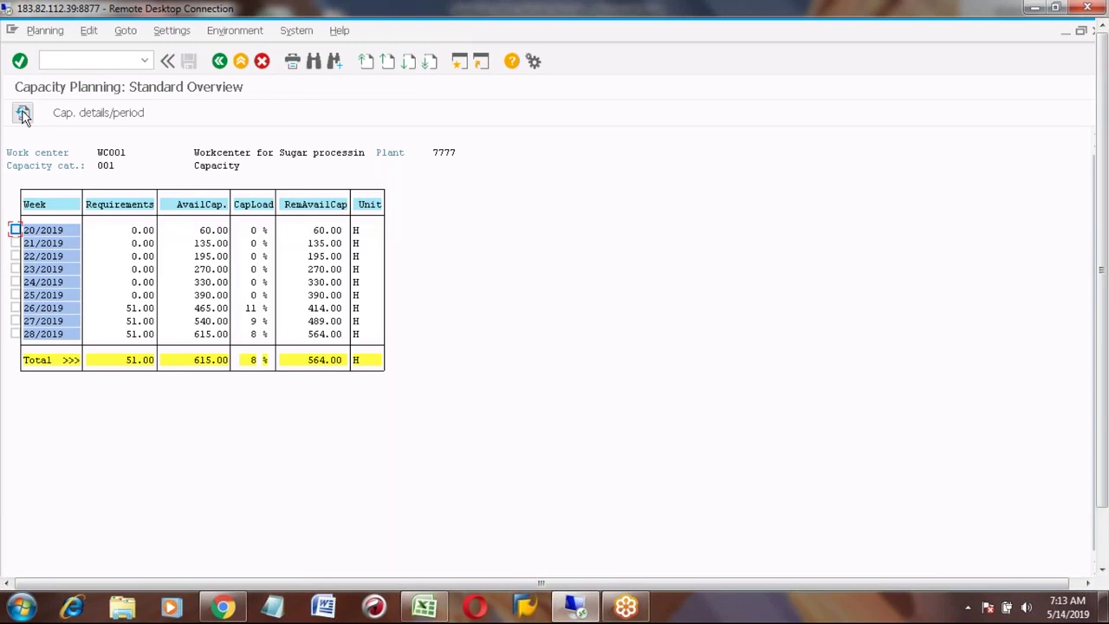
{"action": "left_click", "coordinate": [16, 320]}
{"action": "left_click", "coordinate": [98, 120]}
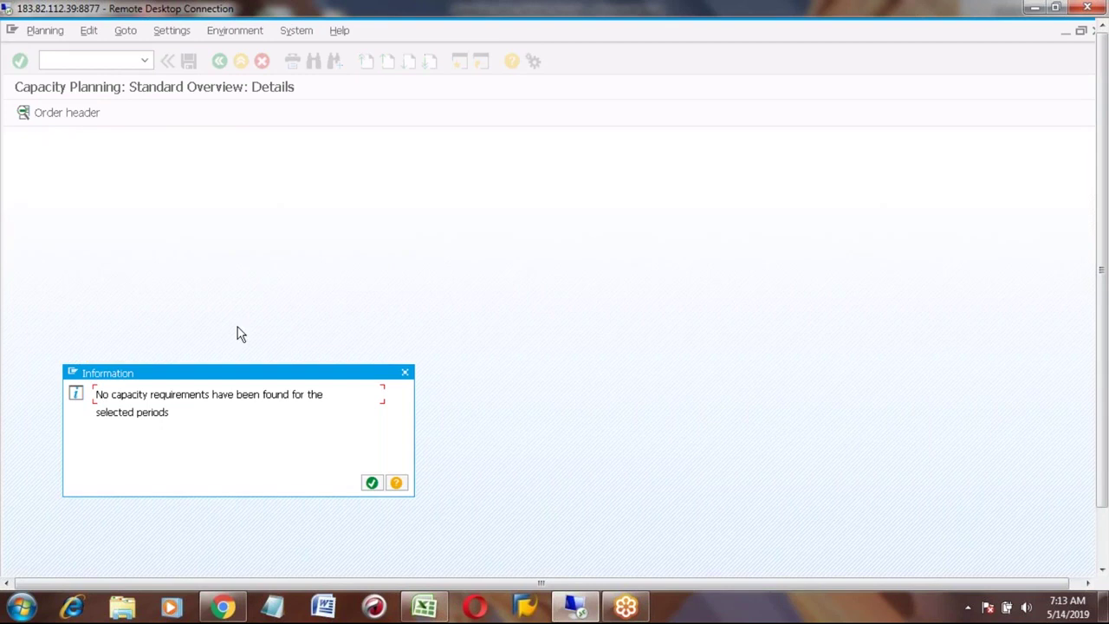
{"action": "left_click", "coordinate": [369, 483]}
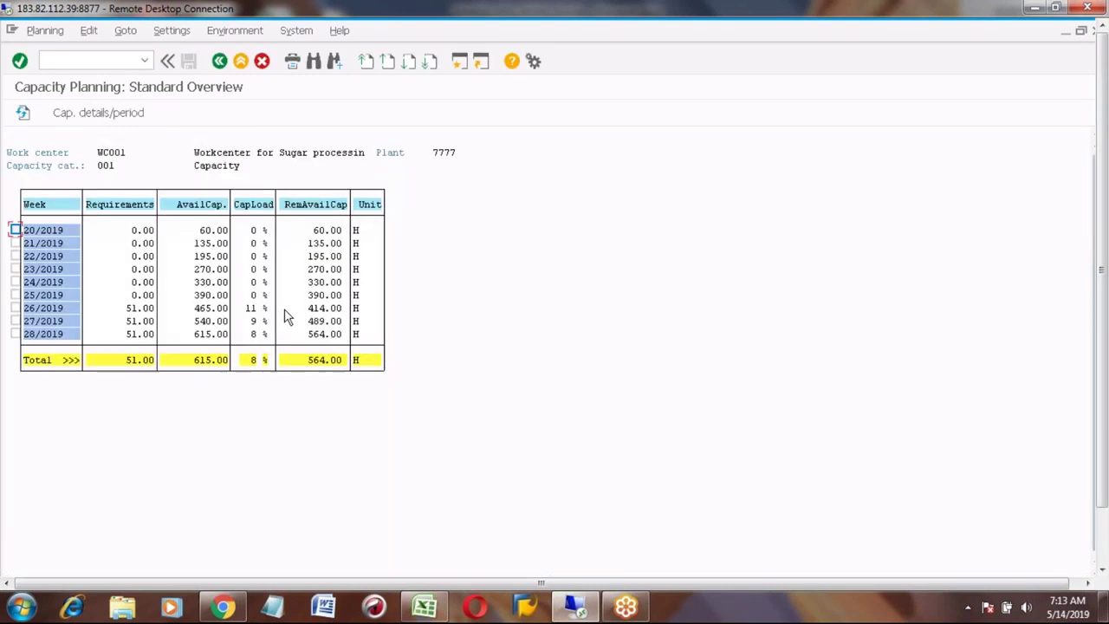
{"action": "left_click", "coordinate": [16, 308]}
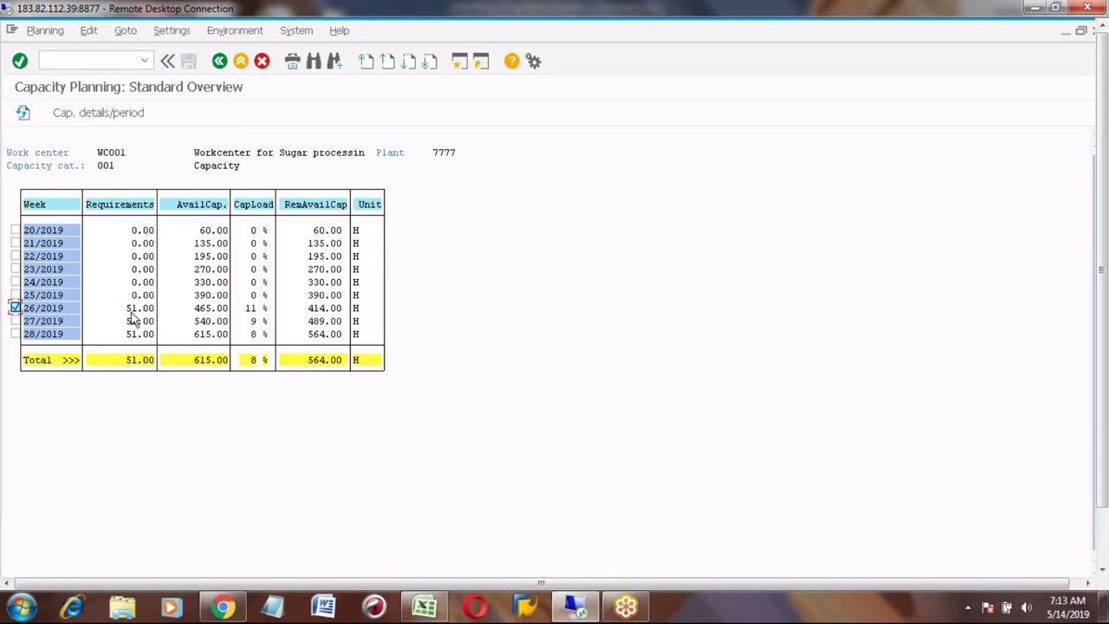
{"action": "left_click", "coordinate": [14, 305]}
{"action": "left_click", "coordinate": [22, 115]}
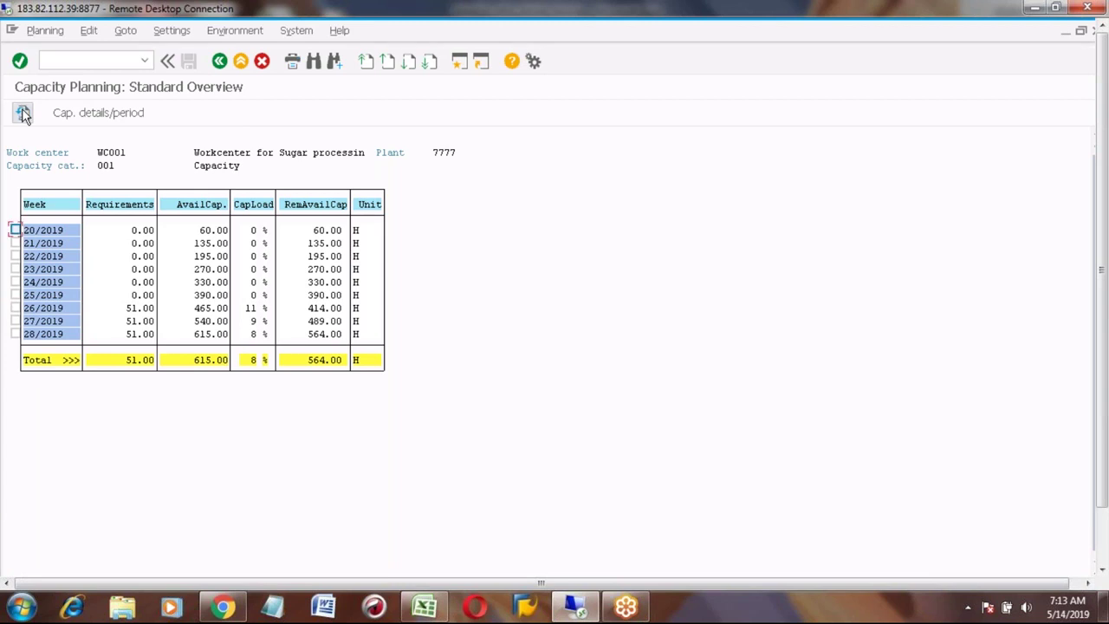
Step: Try to display the capacity details of week 28/2019 and return to the overview
{"action": "left_click", "coordinate": [15, 335]}
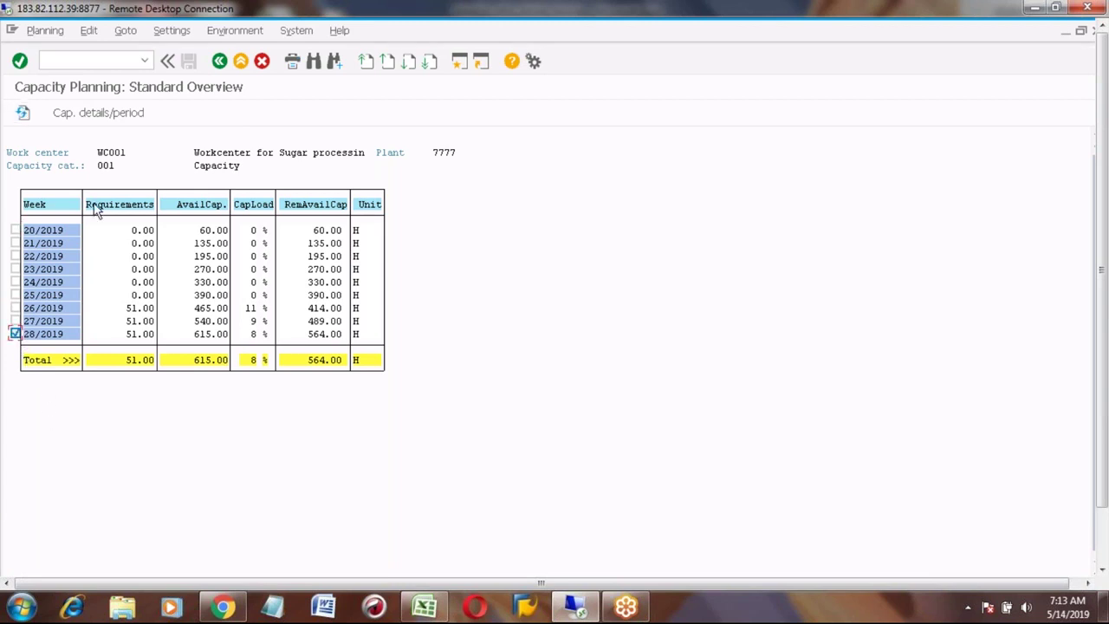
{"action": "left_click", "coordinate": [94, 119]}
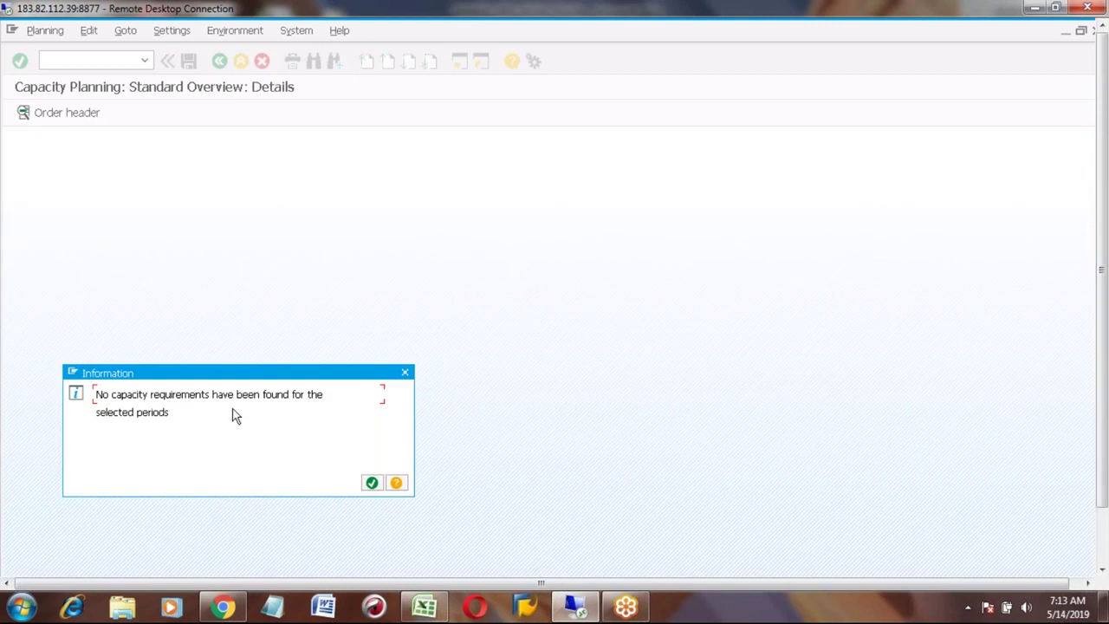
{"action": "left_click", "coordinate": [372, 483]}
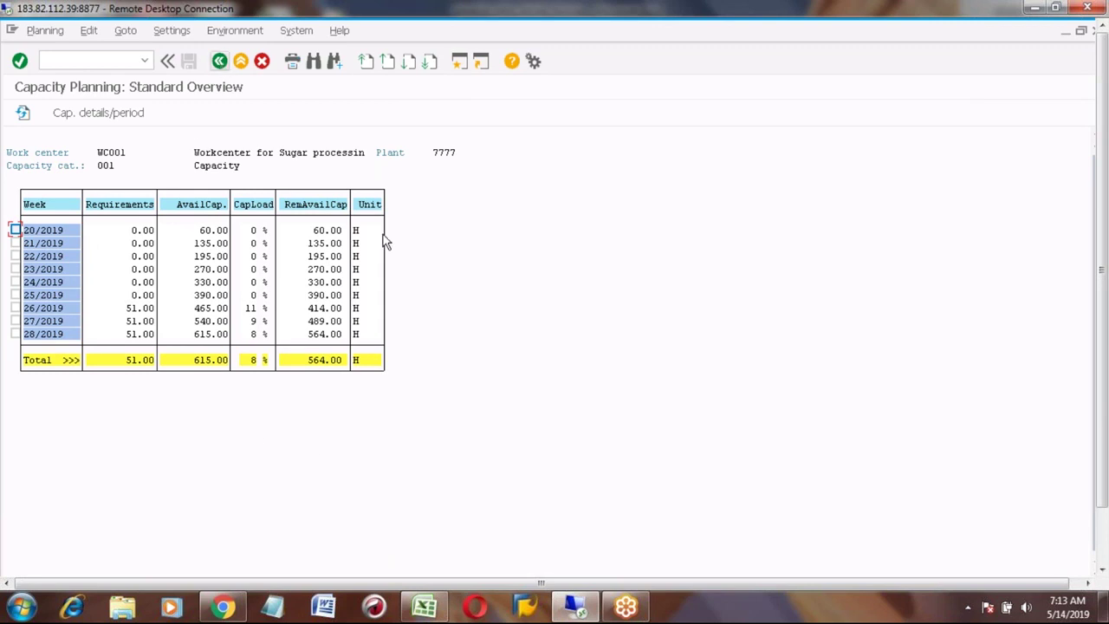
Step: Switch to the Excel process notes and highlight step 5, Capacity Evaluation with transaction CM38, in B772:E772
{"action": "left_click", "coordinate": [425, 609]}
{"action": "left_click", "coordinate": [208, 469]}
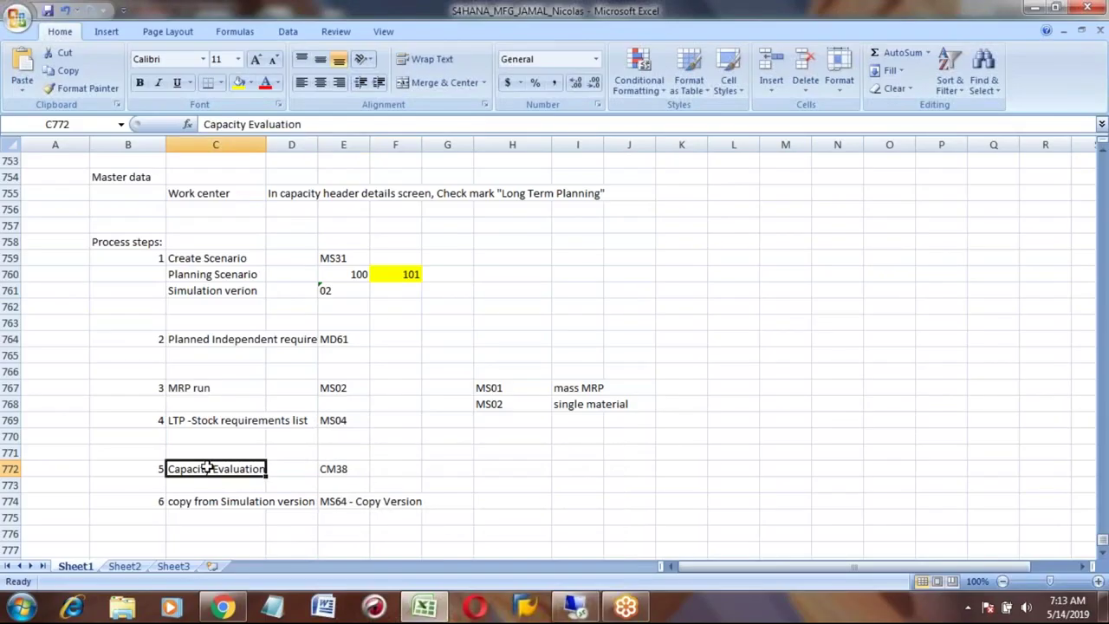
{"action": "key", "text": "Right"}
{"action": "key", "text": "Right"}
{"action": "key", "text": "Left"}
{"action": "key", "text": "Left"}
{"action": "key", "text": "Left"}
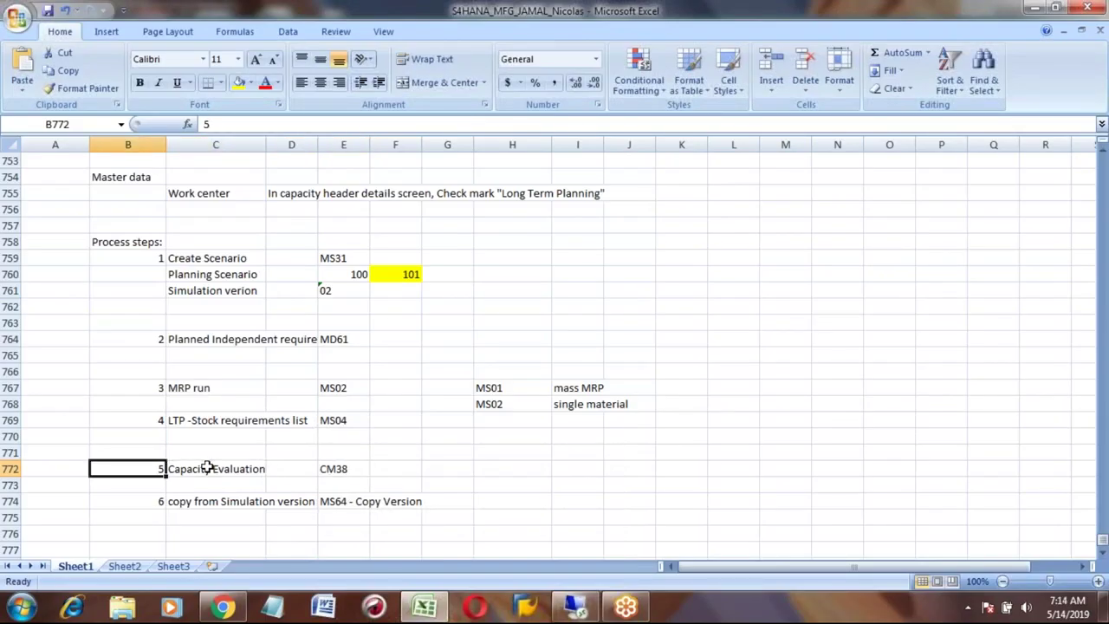
{"action": "key", "text": "shift+Right"}
{"action": "key", "text": "shift+Right"}
{"action": "key", "text": "shift+Right"}
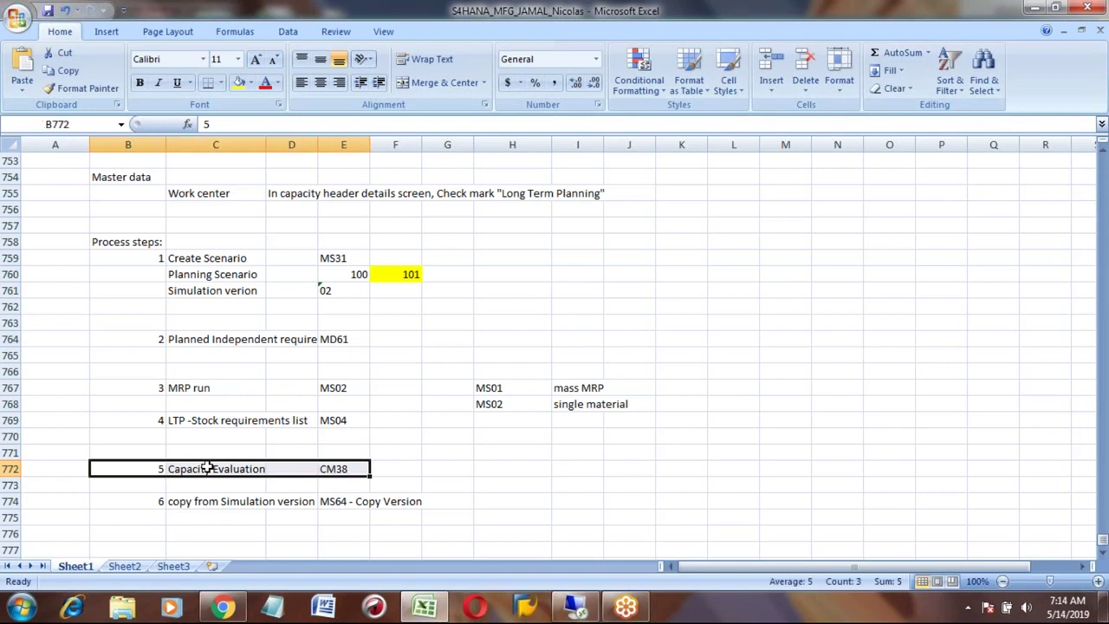
Step: Highlight step 6, copying the simulation version with transaction MS64, in cells C774:E774
{"action": "key", "text": "Down"}
{"action": "key", "text": "Down"}
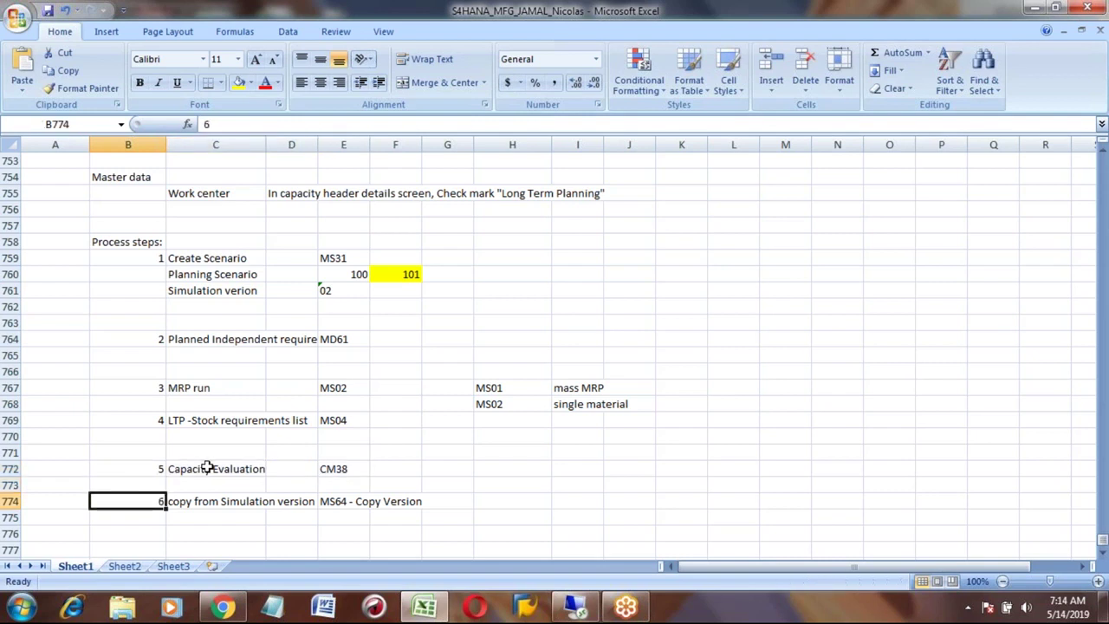
{"action": "key", "text": "shift+Right"}
{"action": "key", "text": "Right"}
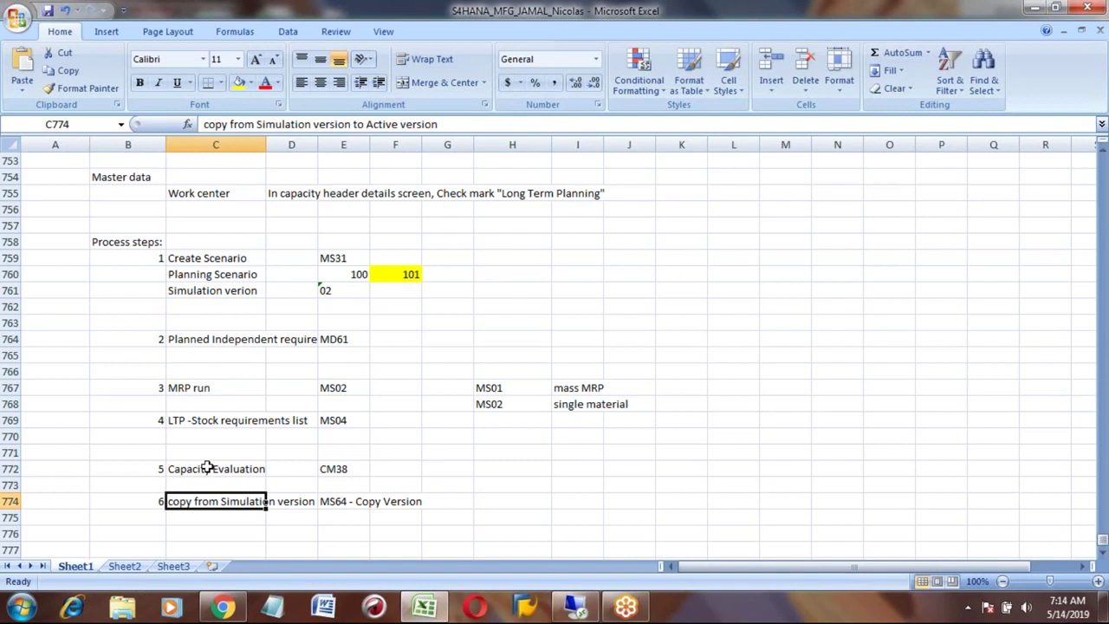
{"action": "key", "text": "shift+Right"}
{"action": "key", "text": "shift+Right"}
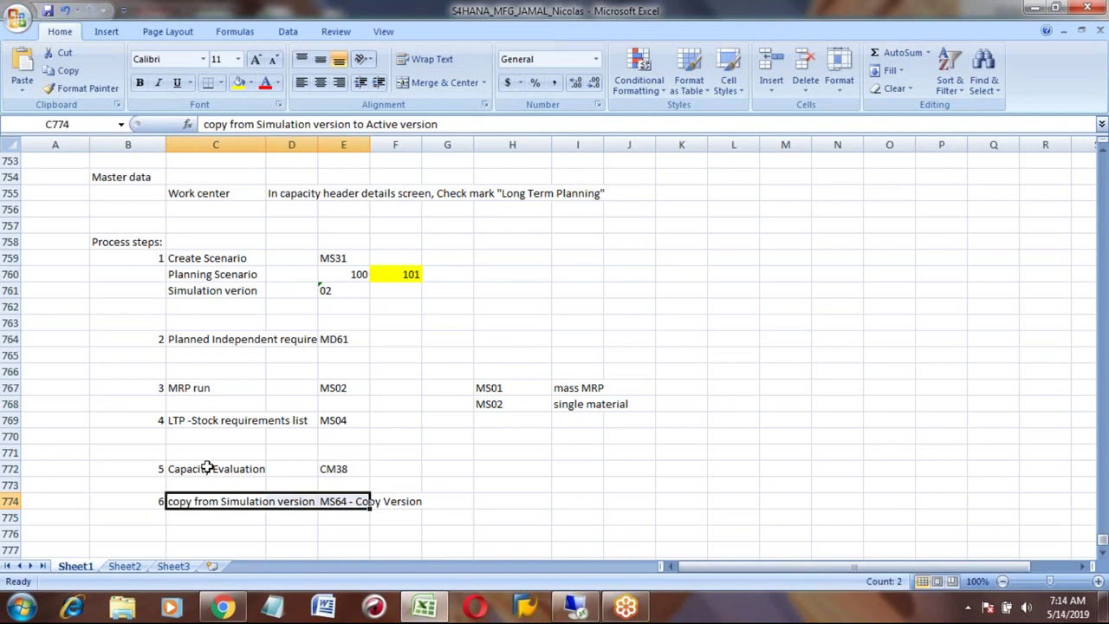
Step: Switch from the Excel notes to the SAP remote session and exit the capacity evaluation to SAP Easy Access
{"action": "key", "text": "Left"}
{"action": "key", "text": "Right"}
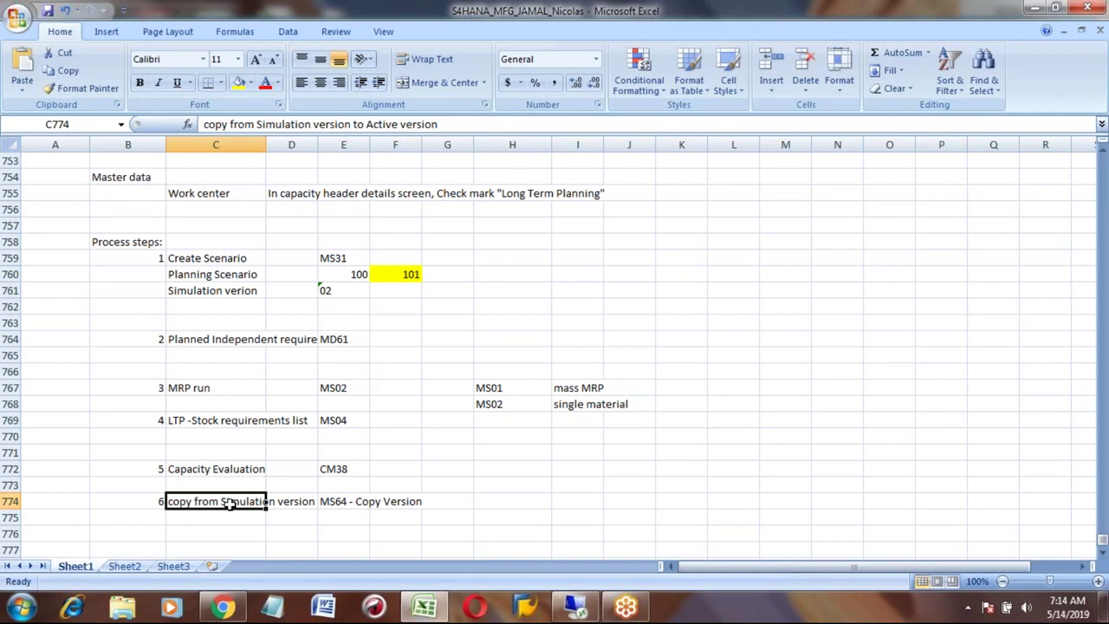
{"action": "left_click", "coordinate": [576, 606]}
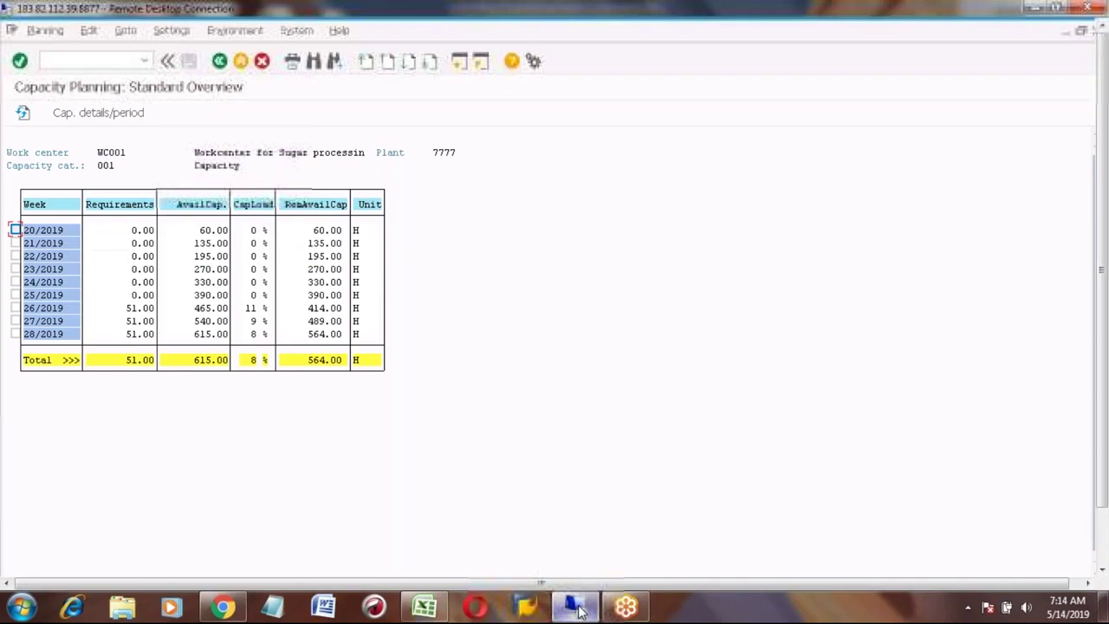
{"action": "left_click", "coordinate": [220, 60]}
{"action": "left_click", "coordinate": [220, 61]}
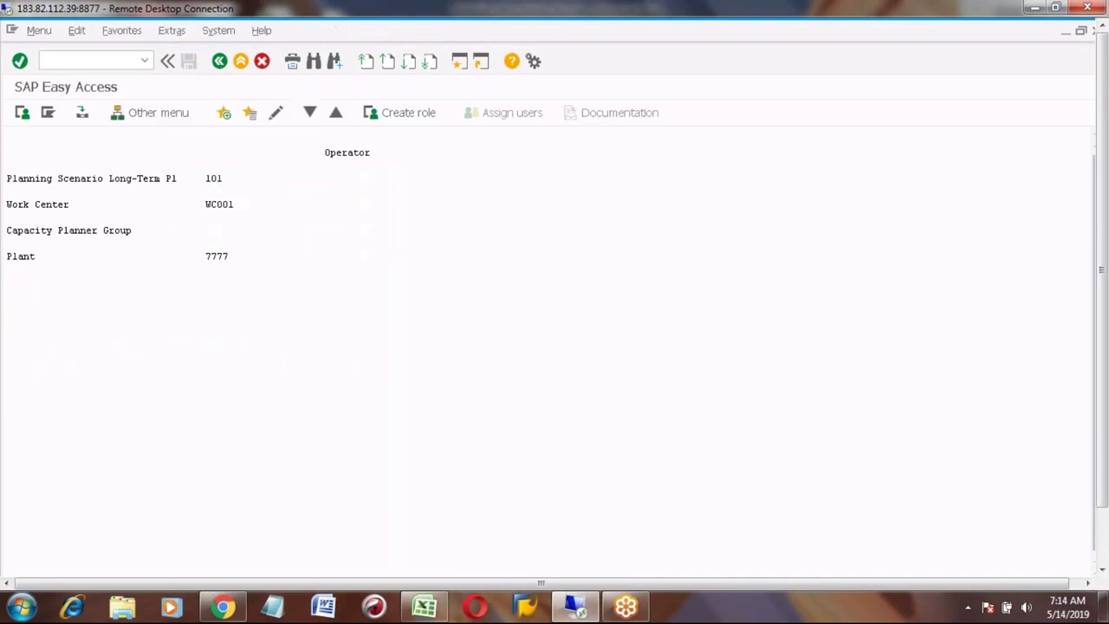
{"action": "key", "text": "F3"}
Step: Open transaction MD62 for material HONDA_CAR1 in plant 7777, selecting all active/inactive versions
{"action": "left_click", "coordinate": [103, 61]}
{"action": "type", "text": "md62"}
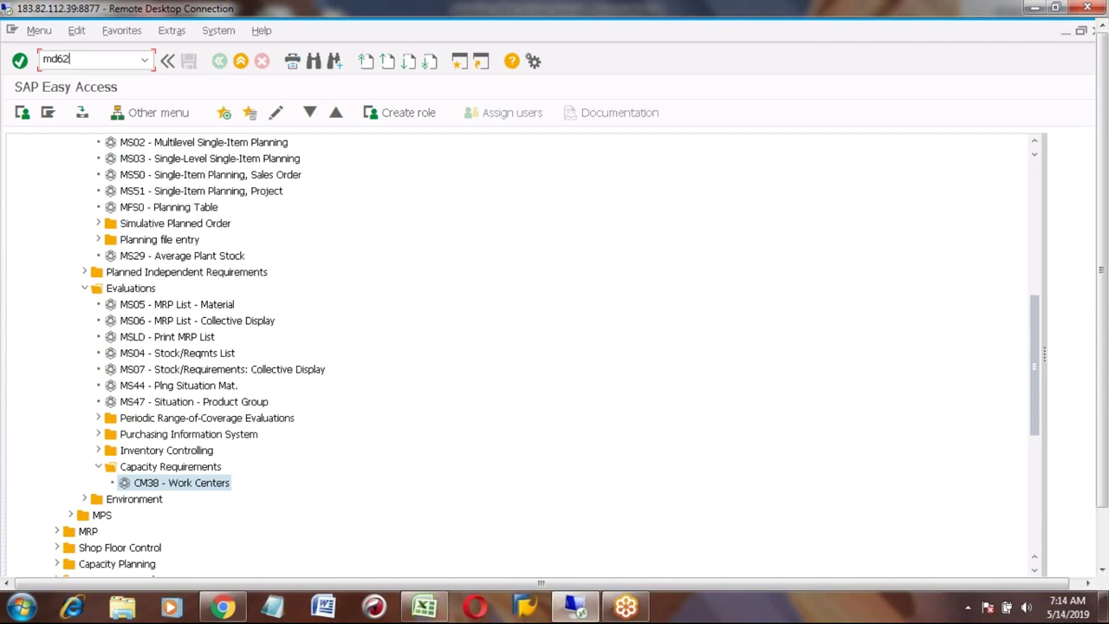
{"action": "key", "text": "Return"}
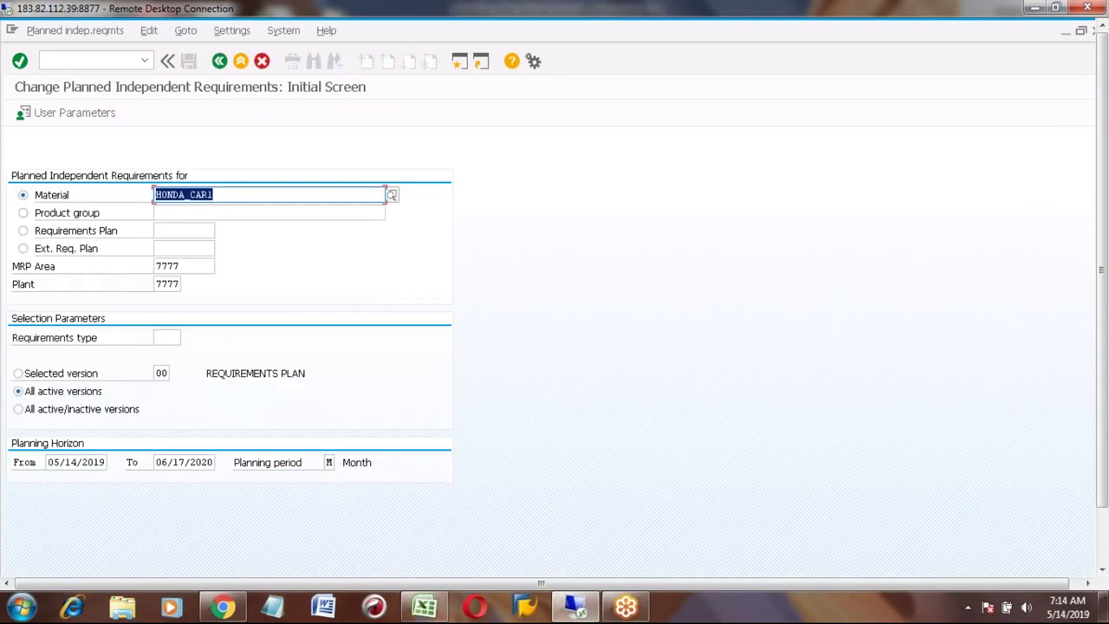
{"action": "left_click", "coordinate": [179, 194]}
{"action": "left_click", "coordinate": [161, 373]}
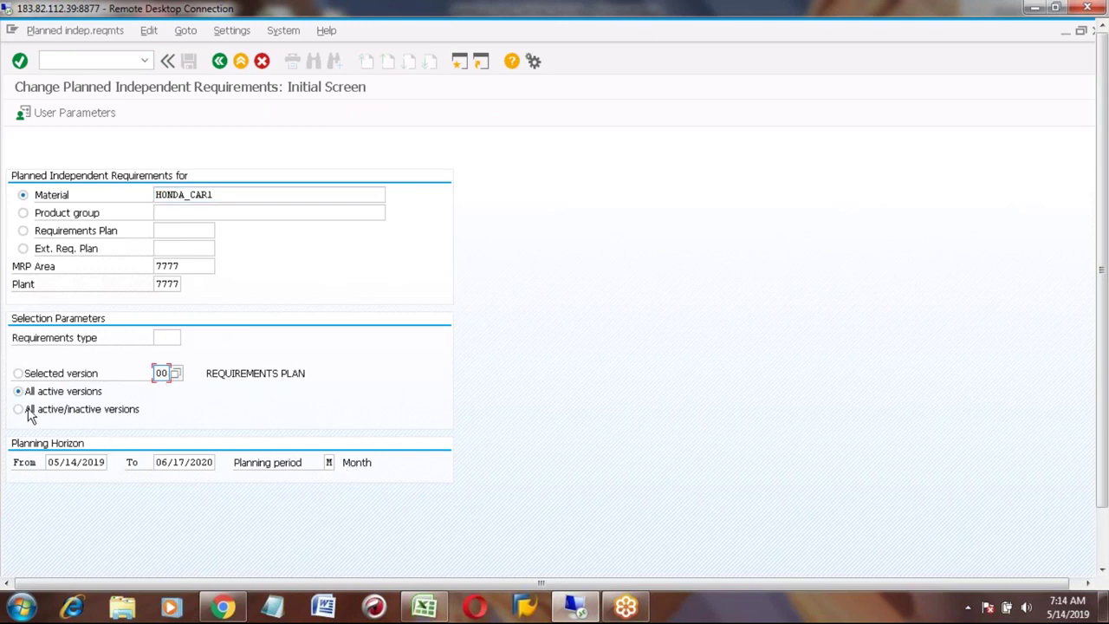
{"action": "left_click", "coordinate": [18, 409]}
{"action": "key", "text": "Return"}
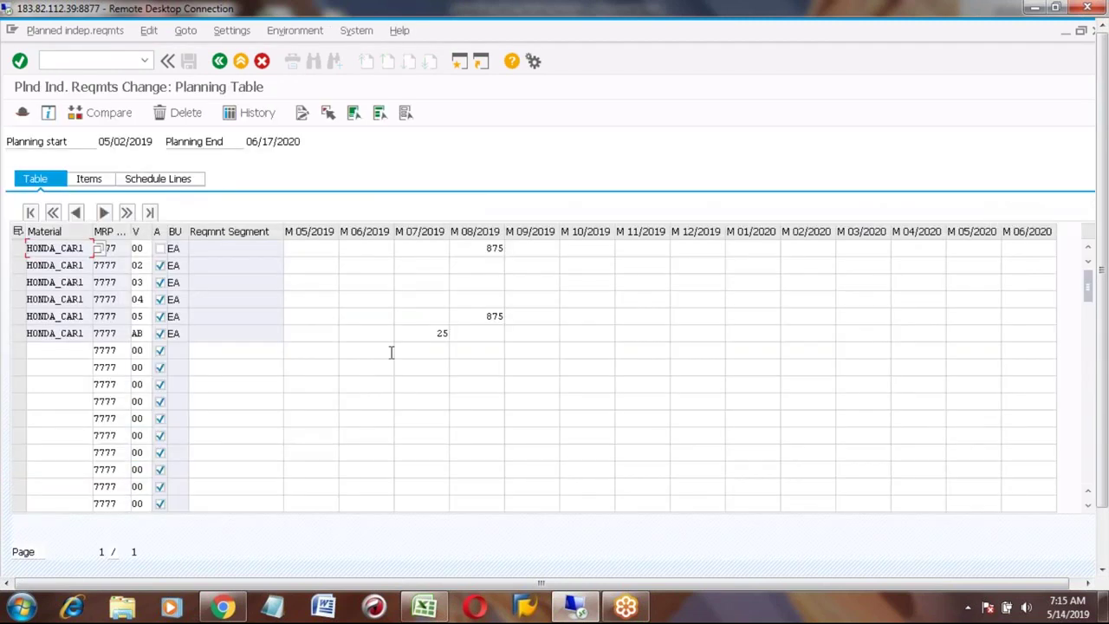
Step: Compare the July 2019 planned quantities of versions AB and 00, and exit to SAP Easy Access
{"action": "left_click", "coordinate": [19, 336]}
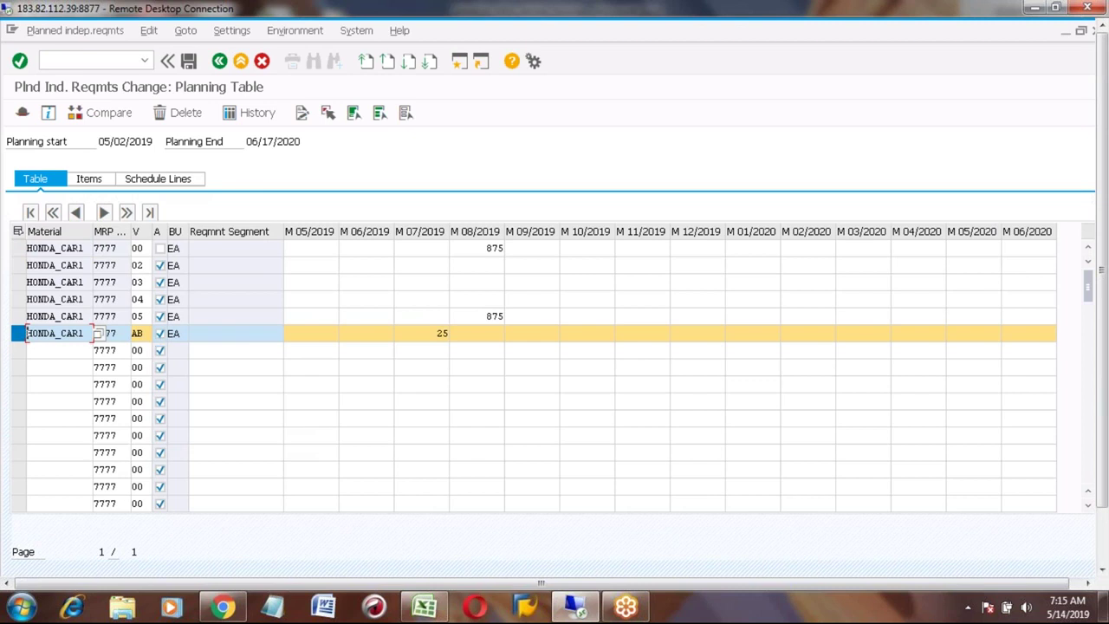
{"action": "left_click", "coordinate": [426, 337]}
{"action": "left_click", "coordinate": [141, 248]}
{"action": "left_click", "coordinate": [422, 251]}
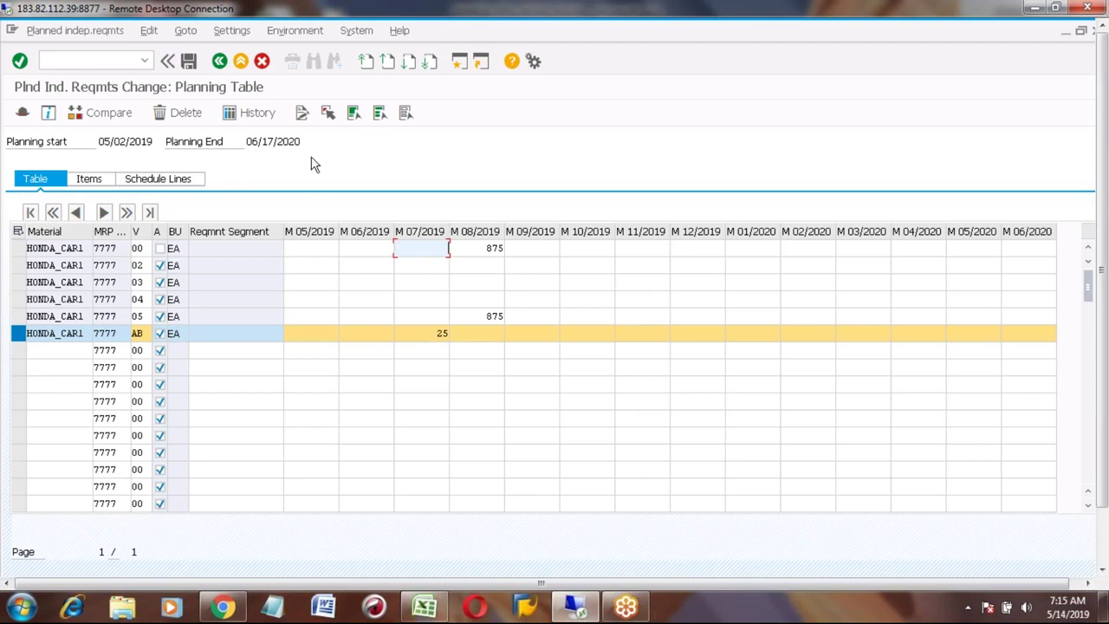
{"action": "left_click", "coordinate": [220, 62]}
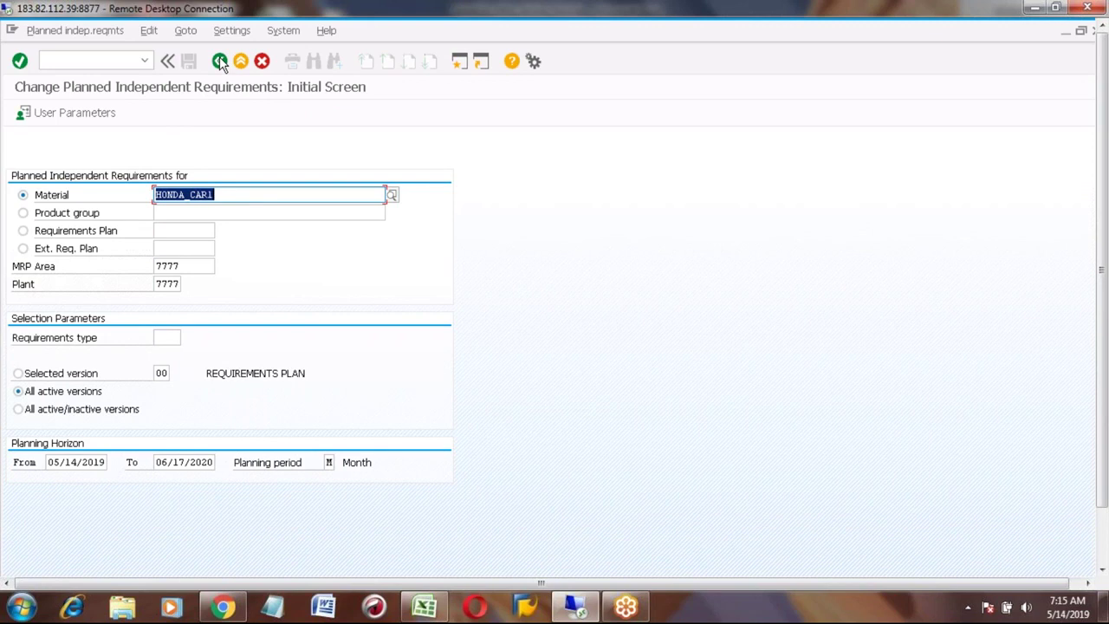
{"action": "left_click", "coordinate": [220, 61]}
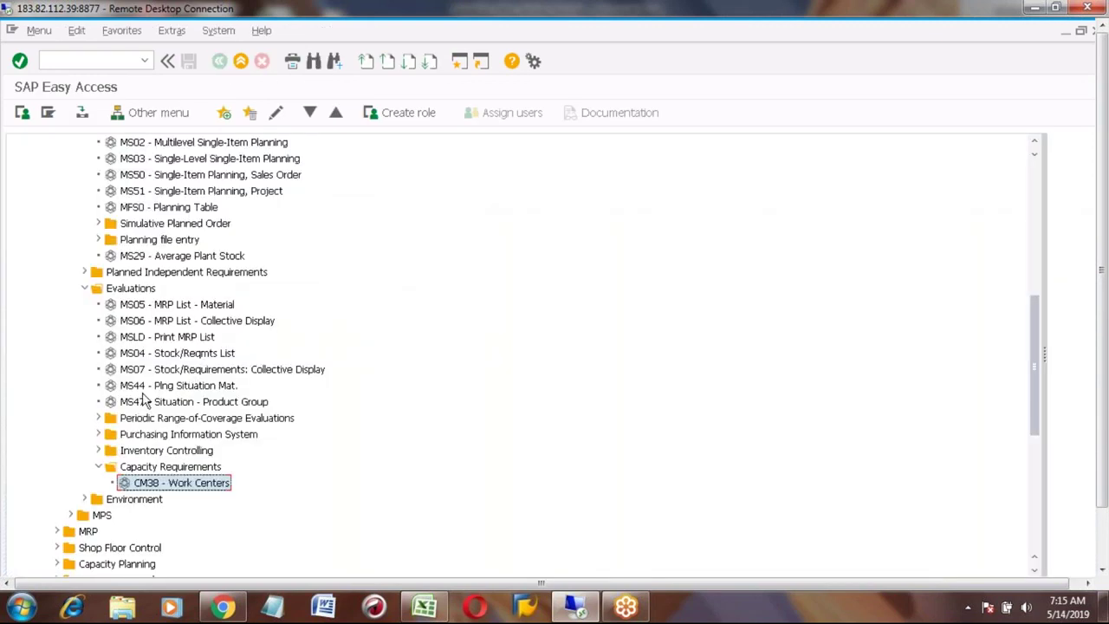
Step: Find MS64 - Copy Version among the Planned Independent Requirements transactions of Long-Term Planning and open it
{"action": "left_click", "coordinate": [147, 175]}
{"action": "key", "text": "Down"}
{"action": "key", "text": "Down"}
{"action": "key", "text": "Down"}
{"action": "key", "text": "Down"}
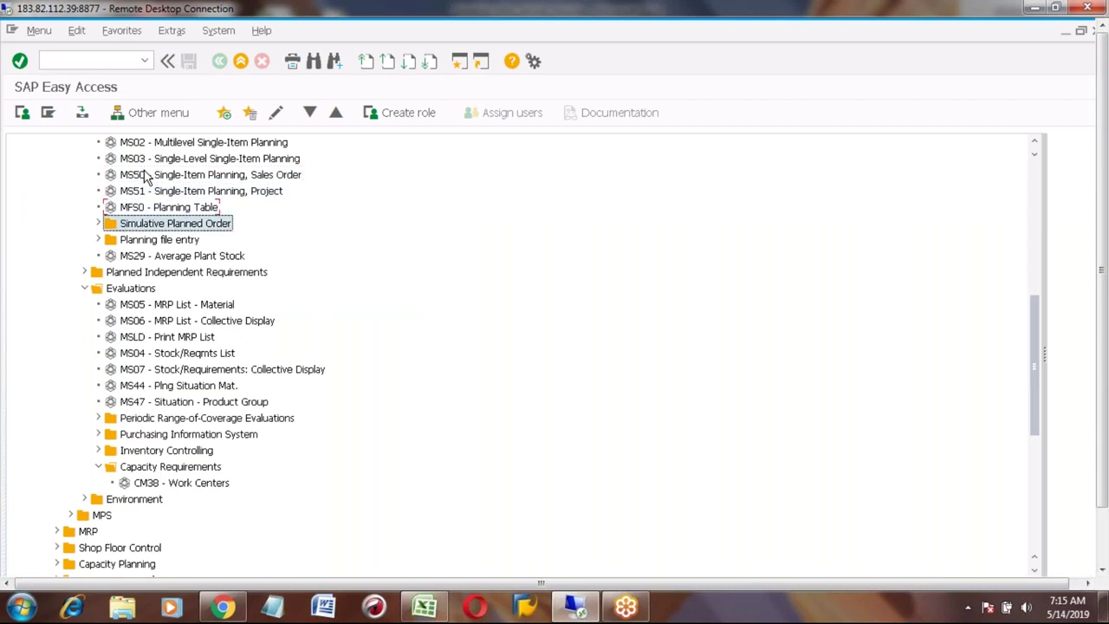
{"action": "key", "text": "Up"}
{"action": "key", "text": "Up"}
{"action": "key", "text": "Up"}
{"action": "key", "text": "Up"}
{"action": "key", "text": "Up"}
{"action": "key", "text": "Up"}
{"action": "key", "text": "Up"}
{"action": "key", "text": "Up"}
{"action": "key", "text": "Up"}
{"action": "key", "text": "Up"}
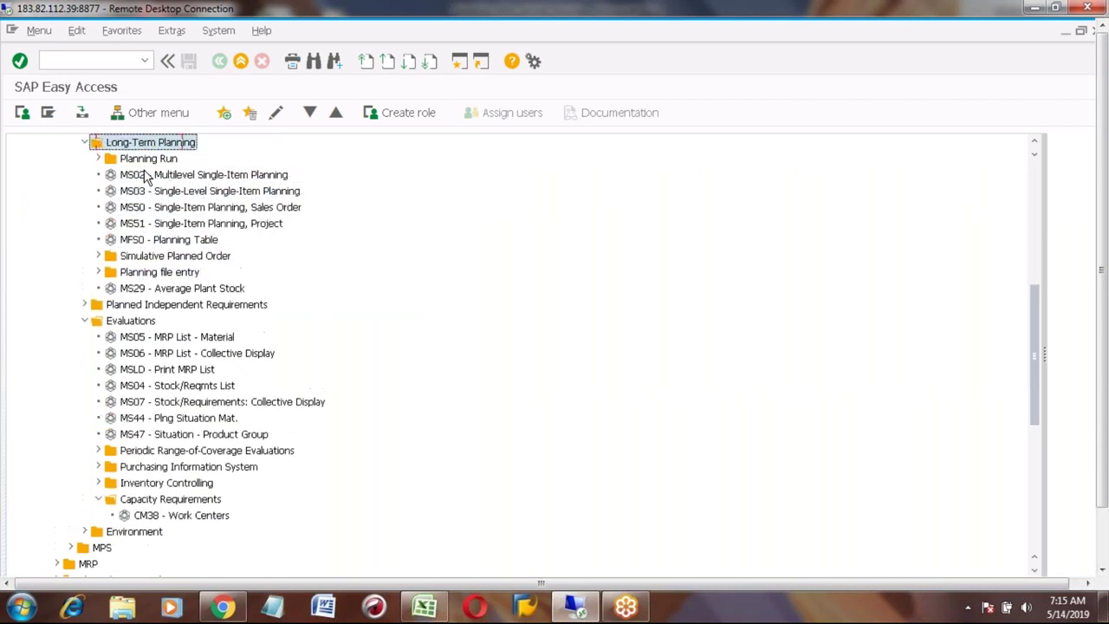
{"action": "key", "text": "Up"}
{"action": "key", "text": "Up"}
{"action": "key", "text": "Up"}
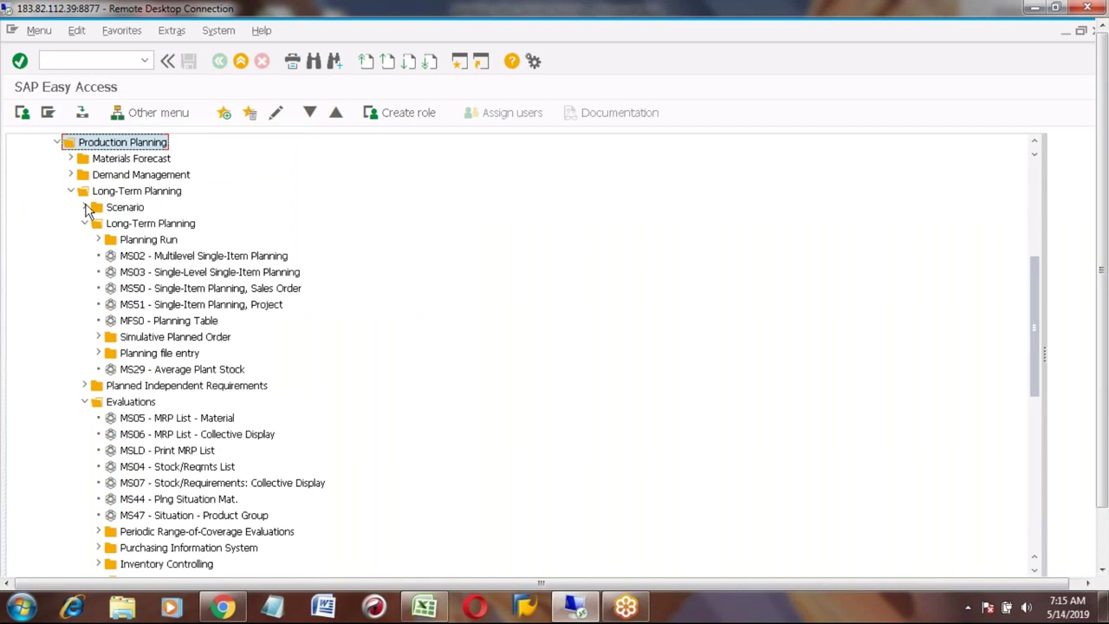
{"action": "left_click", "coordinate": [86, 208]}
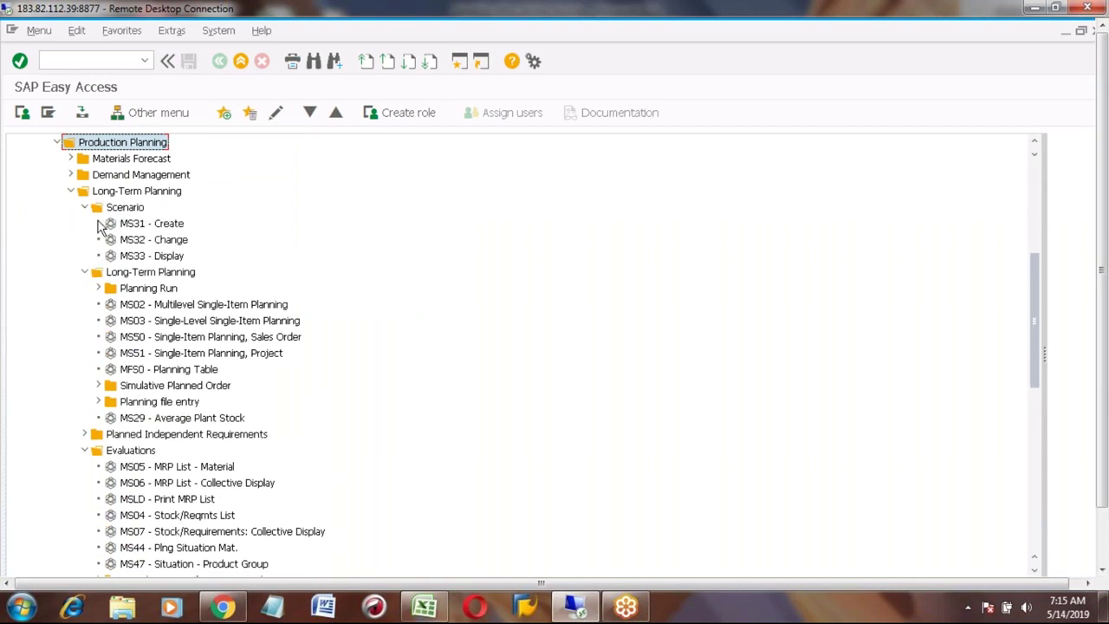
{"action": "left_click", "coordinate": [86, 208]}
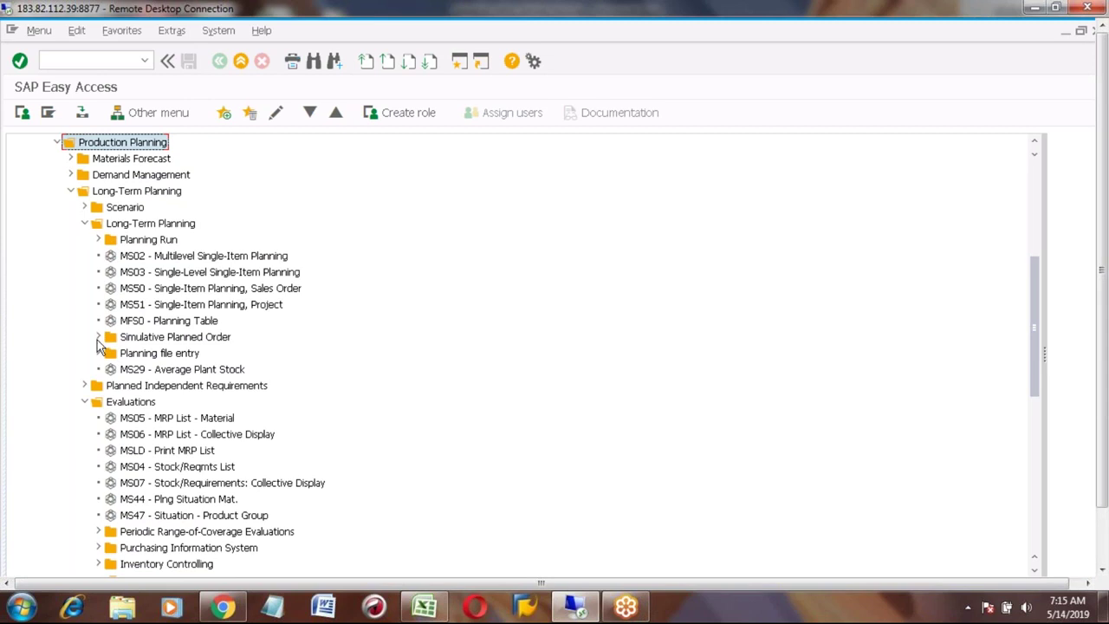
{"action": "left_click", "coordinate": [85, 386]}
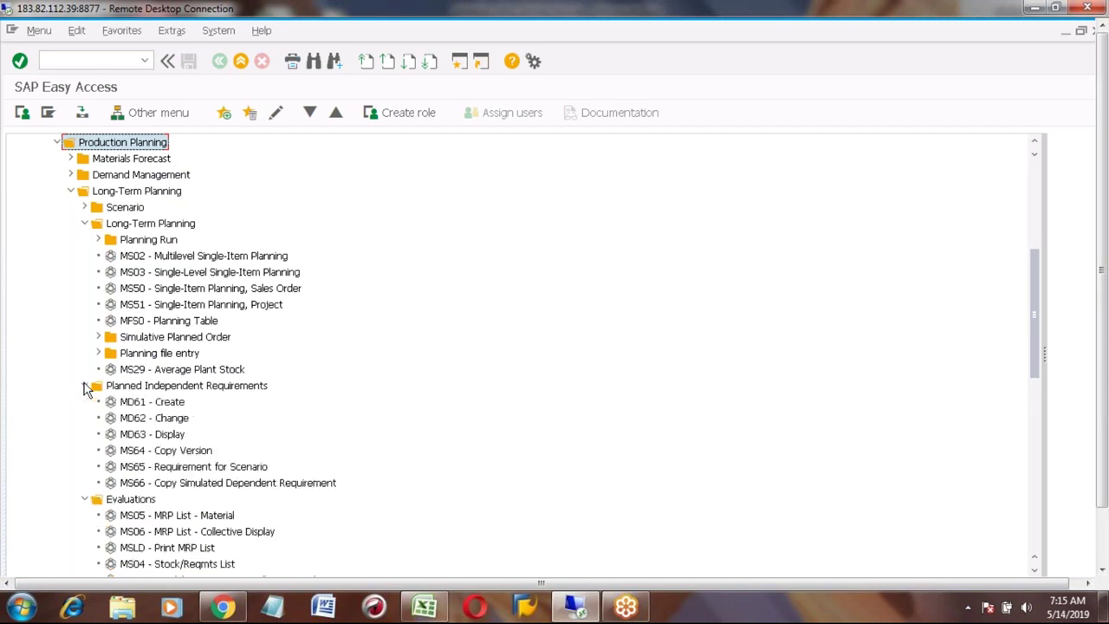
{"action": "left_click", "coordinate": [140, 454]}
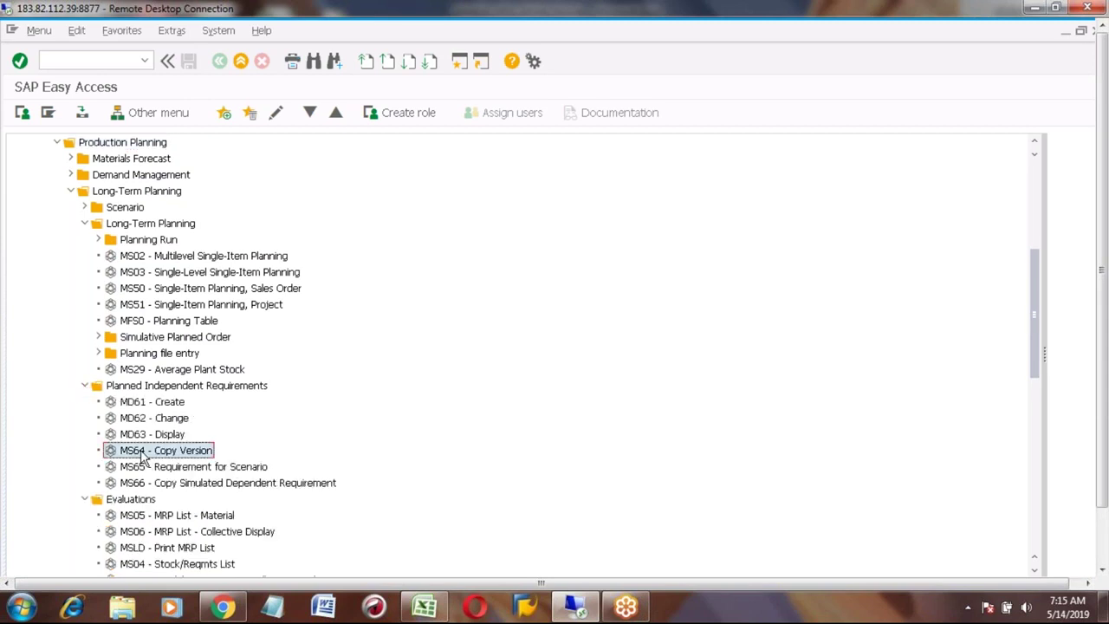
{"action": "double_click", "coordinate": [198, 451]}
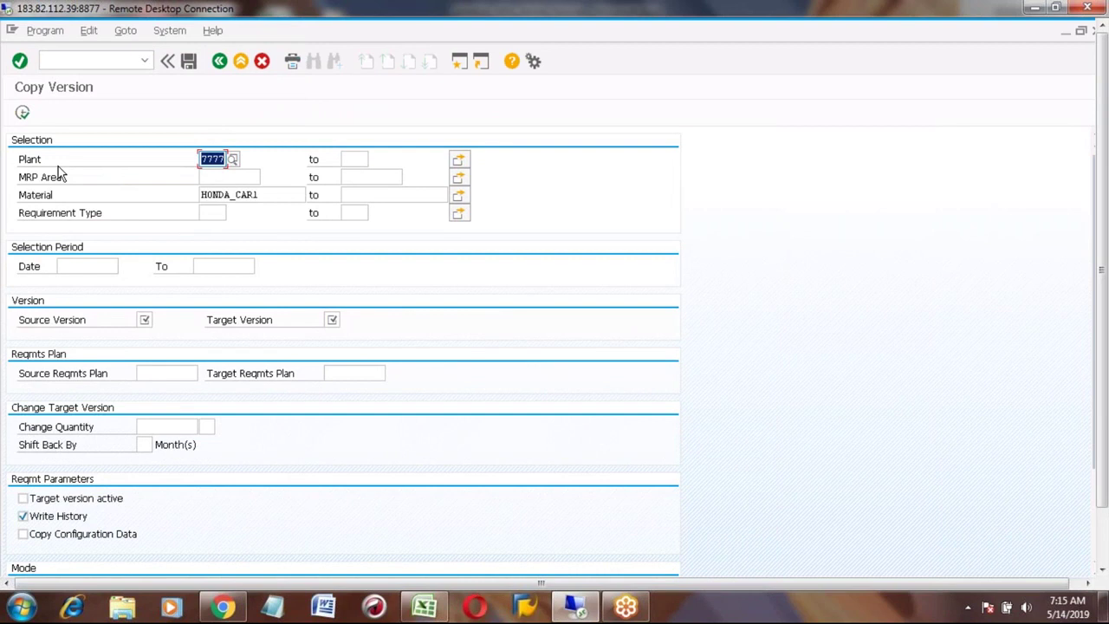
Step: Set the source version to AB (Sales Plan) and the target version to 00 for material HONDA_CAR1
{"action": "left_click", "coordinate": [216, 200]}
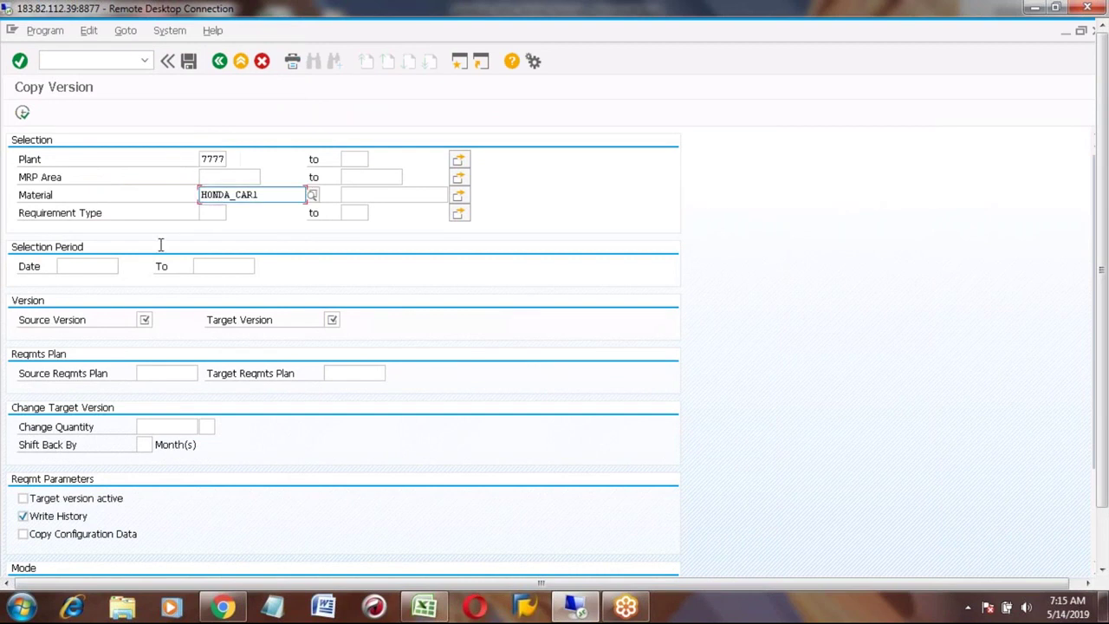
{"action": "left_click", "coordinate": [143, 320]}
{"action": "left_click", "coordinate": [159, 321]}
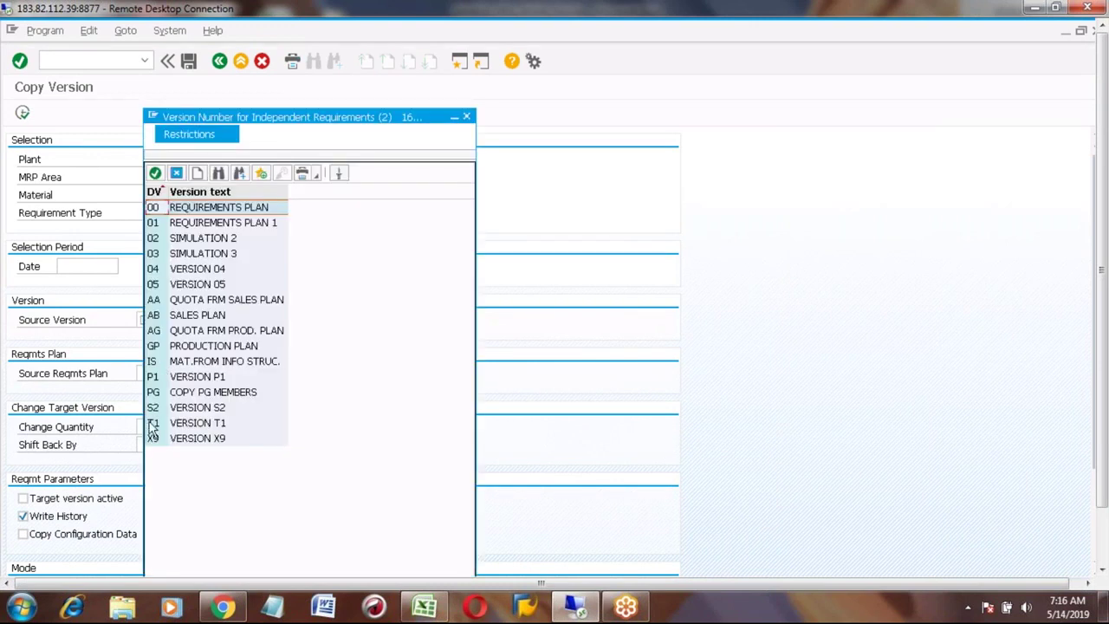
{"action": "double_click", "coordinate": [154, 317]}
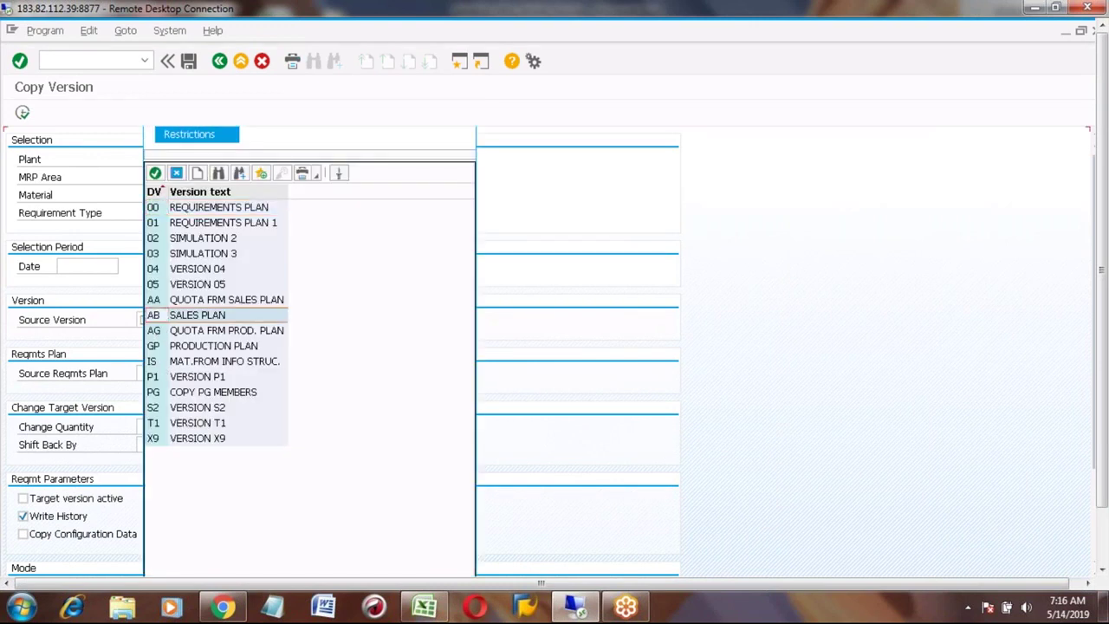
{"action": "left_click", "coordinate": [332, 320]}
{"action": "type", "text": "00"}
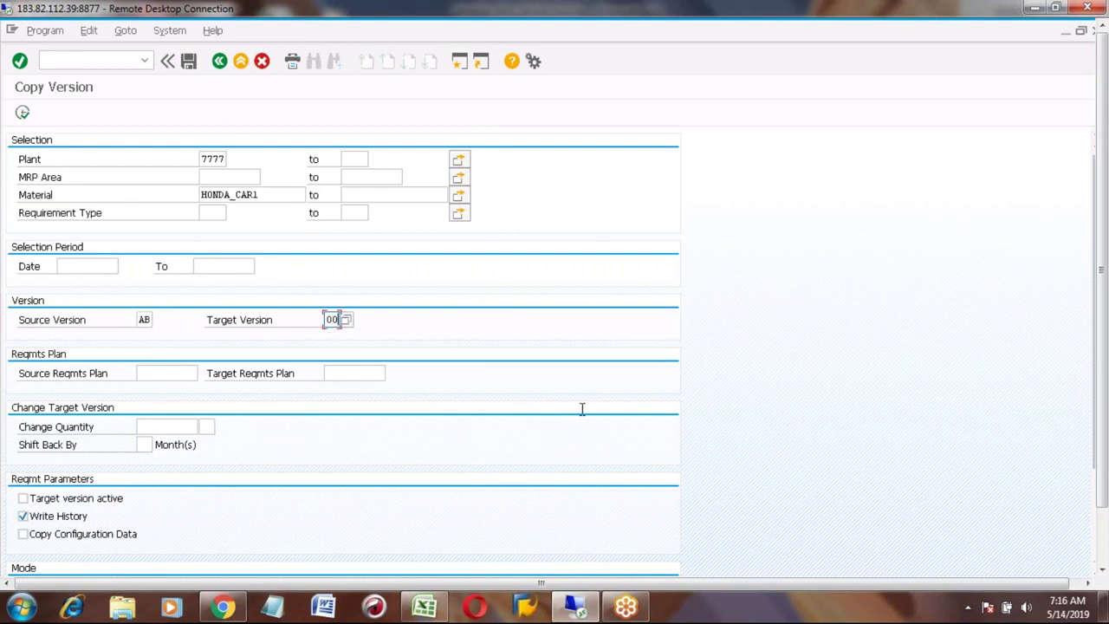
Step: Disable the "No database changes (simulation)" mode and execute the version copy
{"action": "left_click", "coordinate": [1103, 547]}
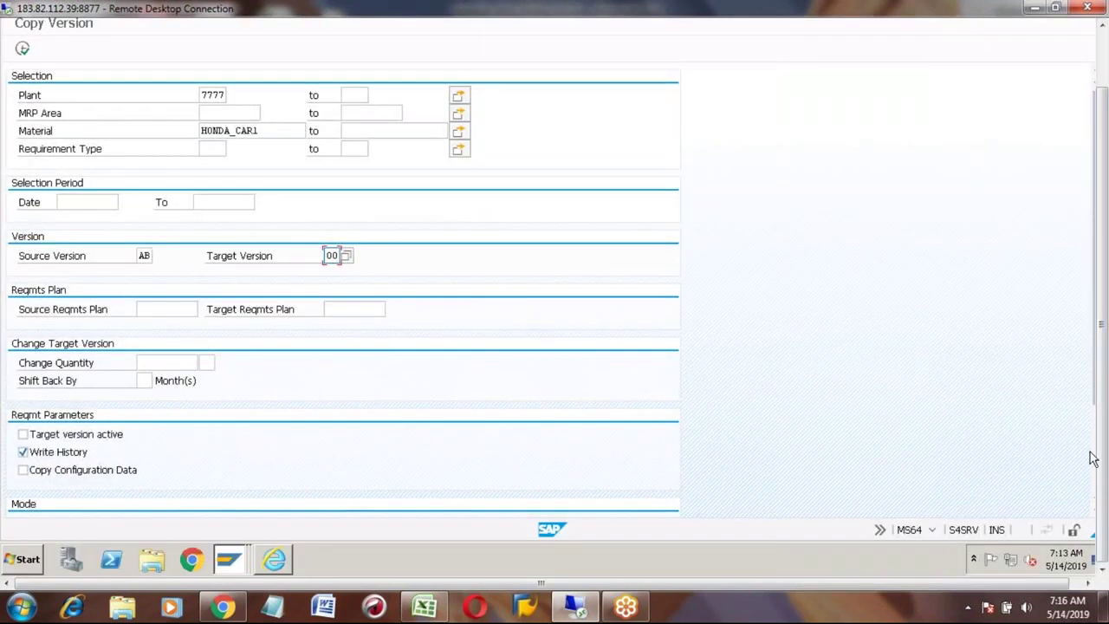
{"action": "left_click", "coordinate": [1097, 479]}
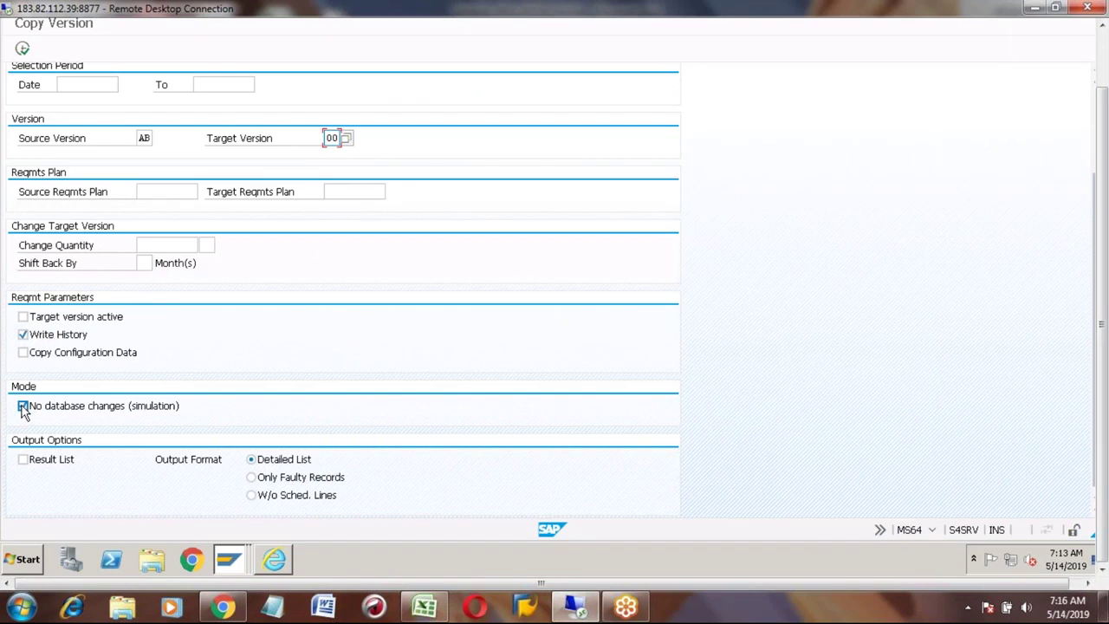
{"action": "left_click", "coordinate": [23, 407]}
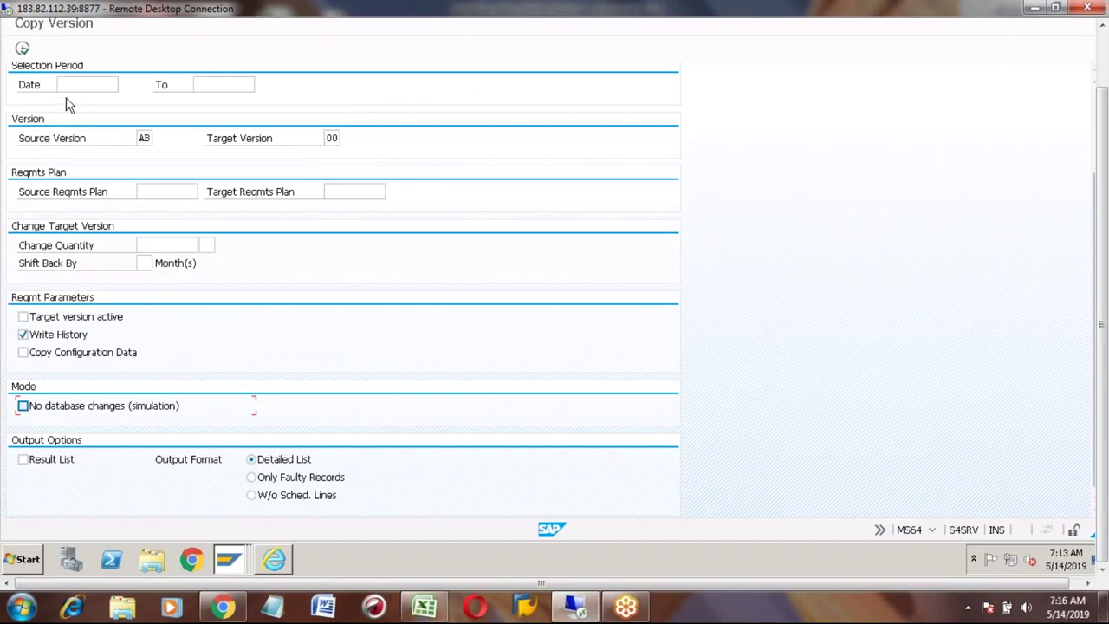
{"action": "left_click", "coordinate": [22, 50]}
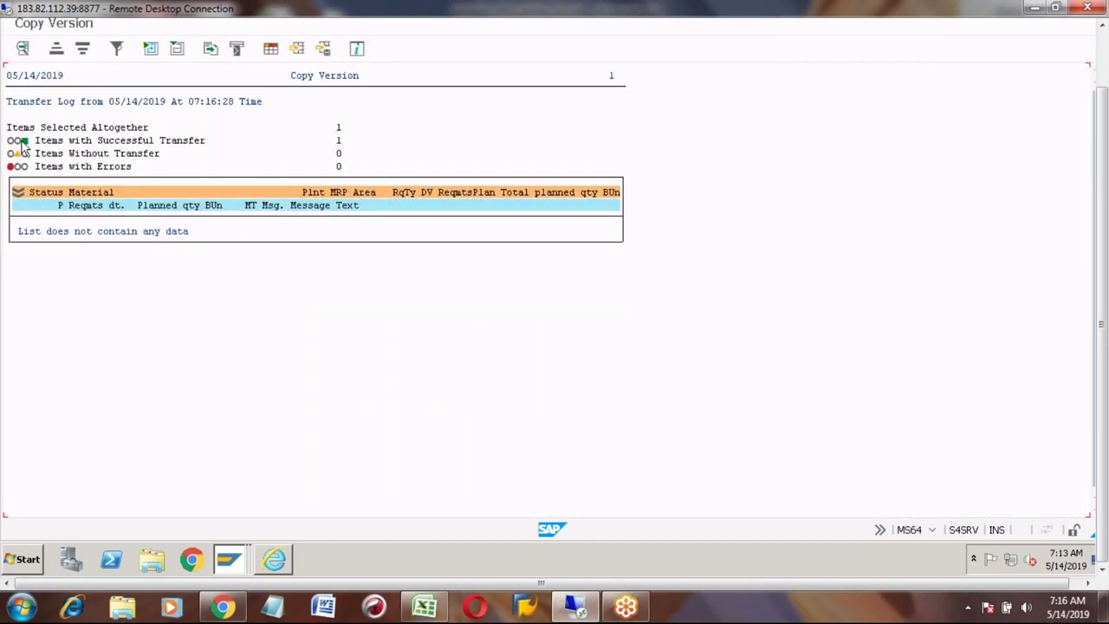
Step: Check the number of successfully transferred items in the transfer log and return to SAP Easy Access
{"action": "left_click", "coordinate": [338, 140]}
{"action": "scroll", "coordinate": [1104, 41], "scroll_direction": "up", "scroll_amount": 2}
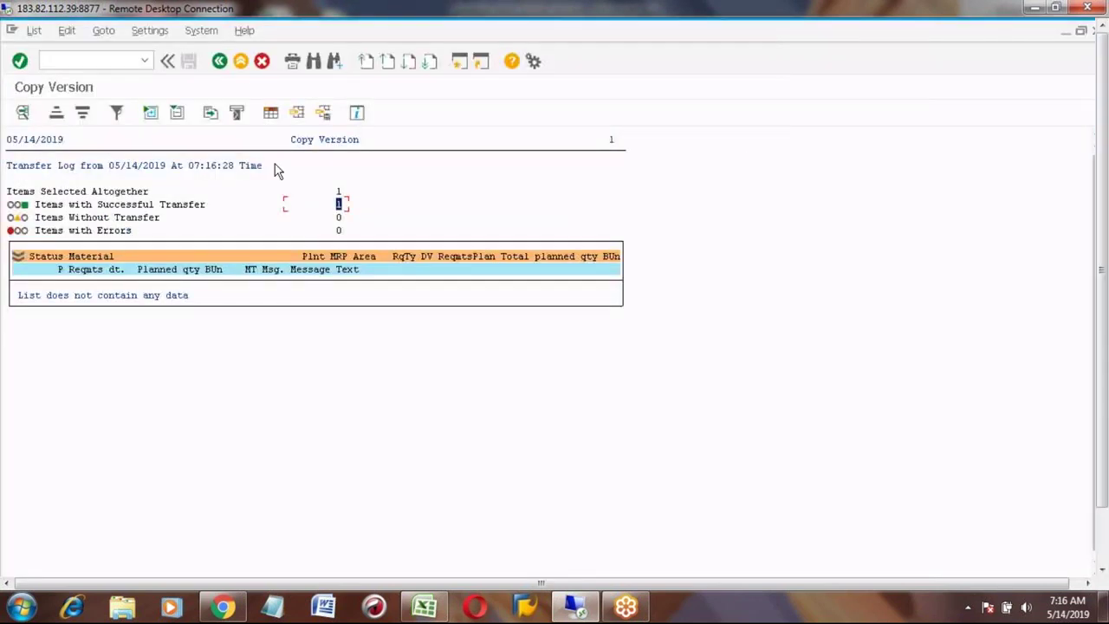
{"action": "left_click", "coordinate": [240, 63]}
{"action": "left_click", "coordinate": [240, 63]}
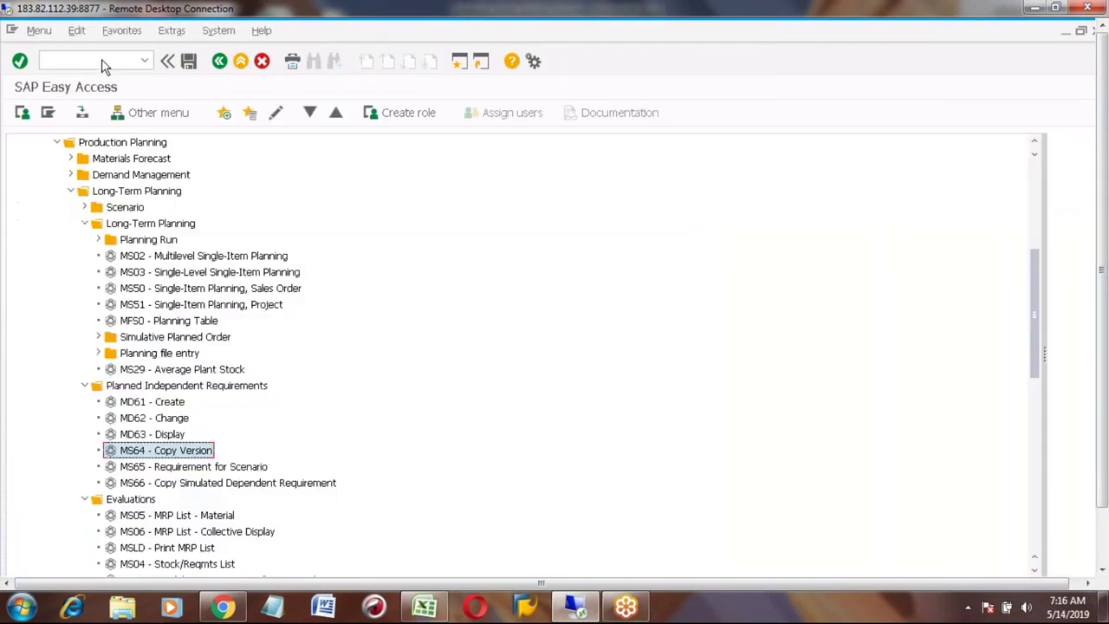
Step: Reopen the MD62 planning table of HONDA_CAR1 with all active/inactive versions selected
{"action": "left_click", "coordinate": [99, 58]}
{"action": "type", "text": "m"}
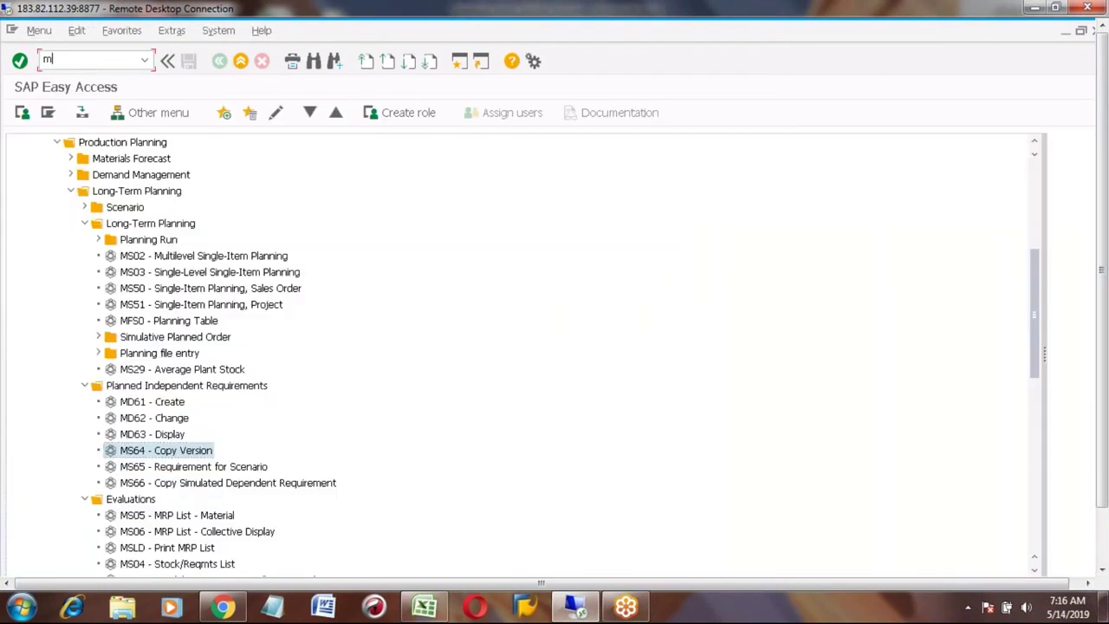
{"action": "type", "text": "d62"}
{"action": "key", "text": "Return"}
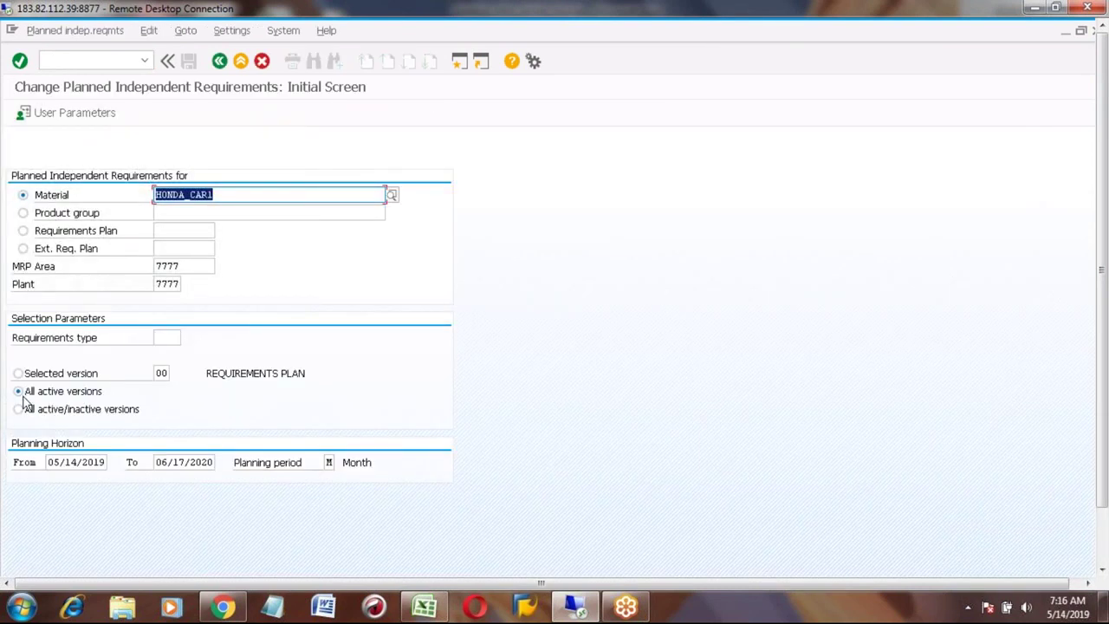
{"action": "left_click", "coordinate": [18, 408]}
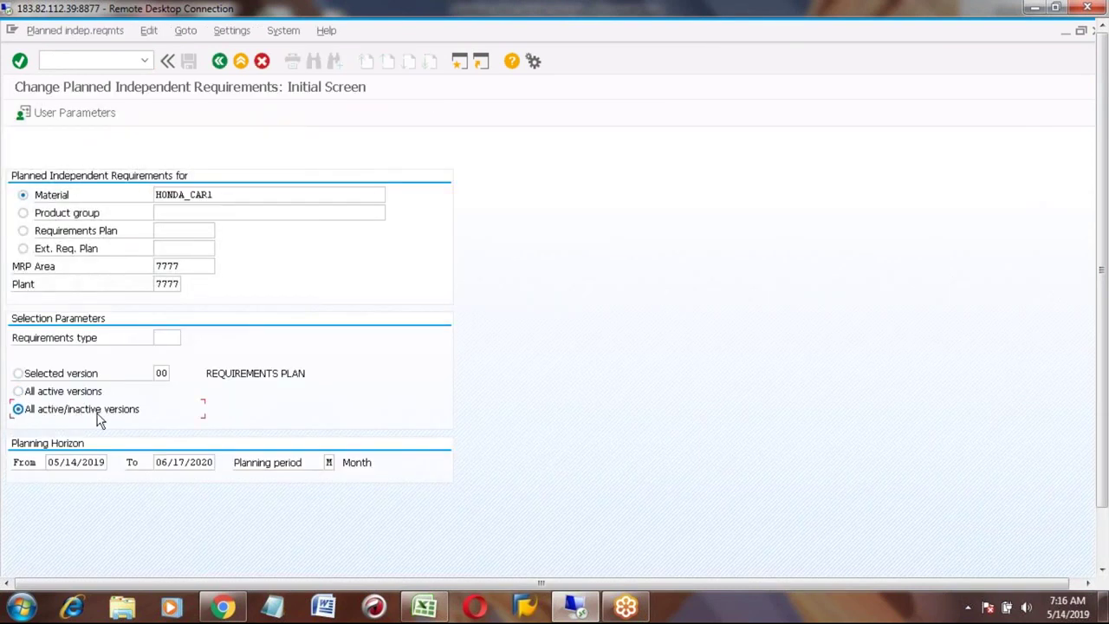
{"action": "key", "text": "Return"}
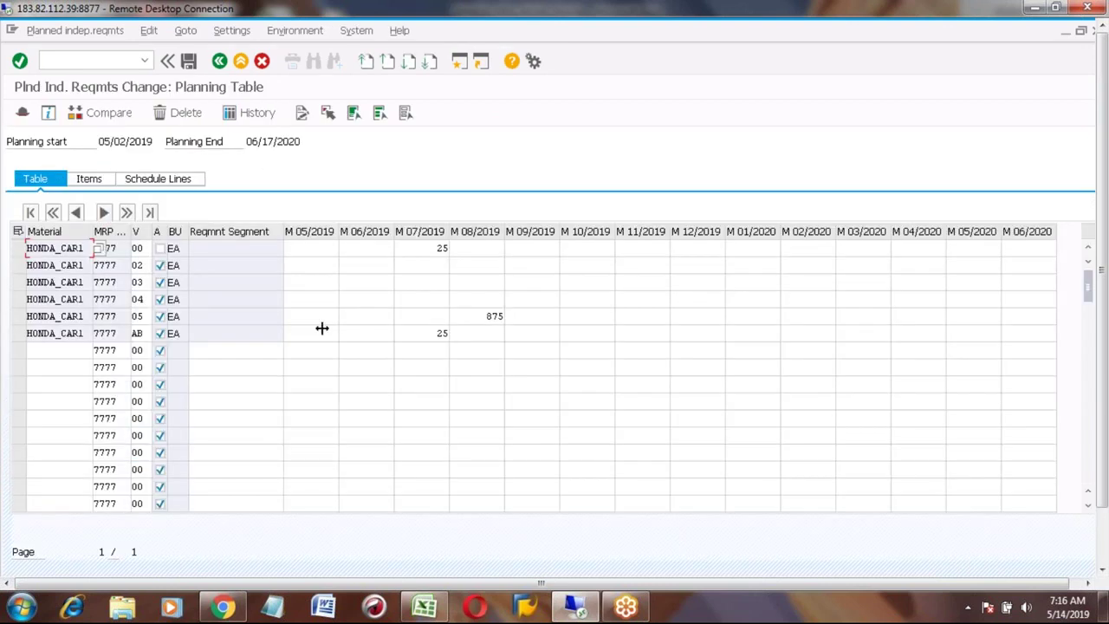
Step: Check the July 2019 quantity of version 00 and select the version AB and version 00 rows for comparison
{"action": "left_click", "coordinate": [427, 247]}
{"action": "left_click", "coordinate": [19, 335]}
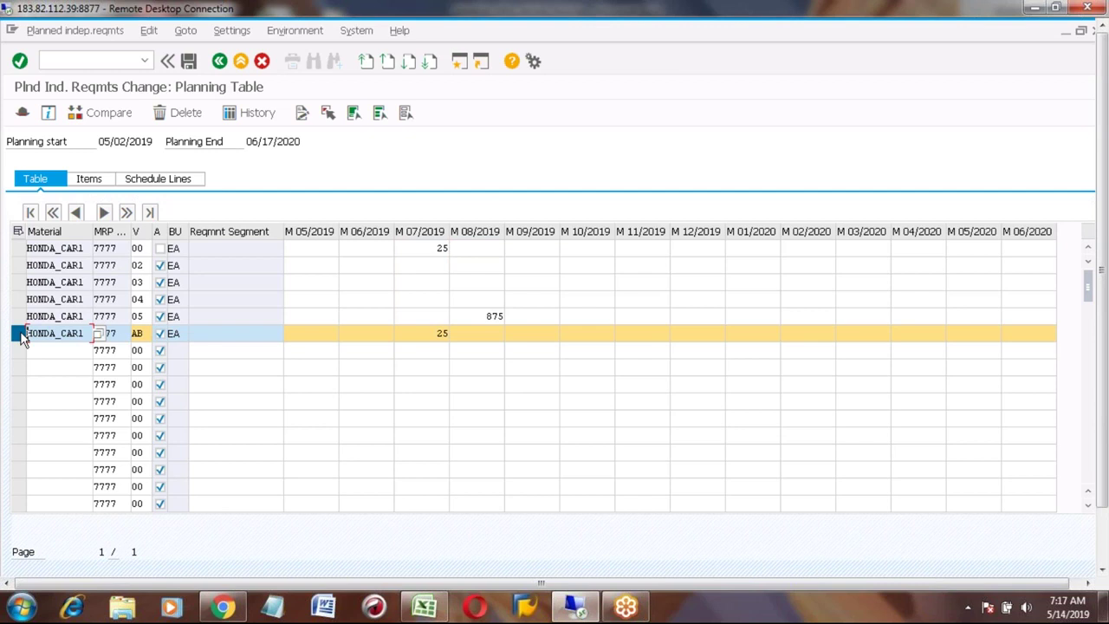
{"action": "left_click", "coordinate": [19, 248]}
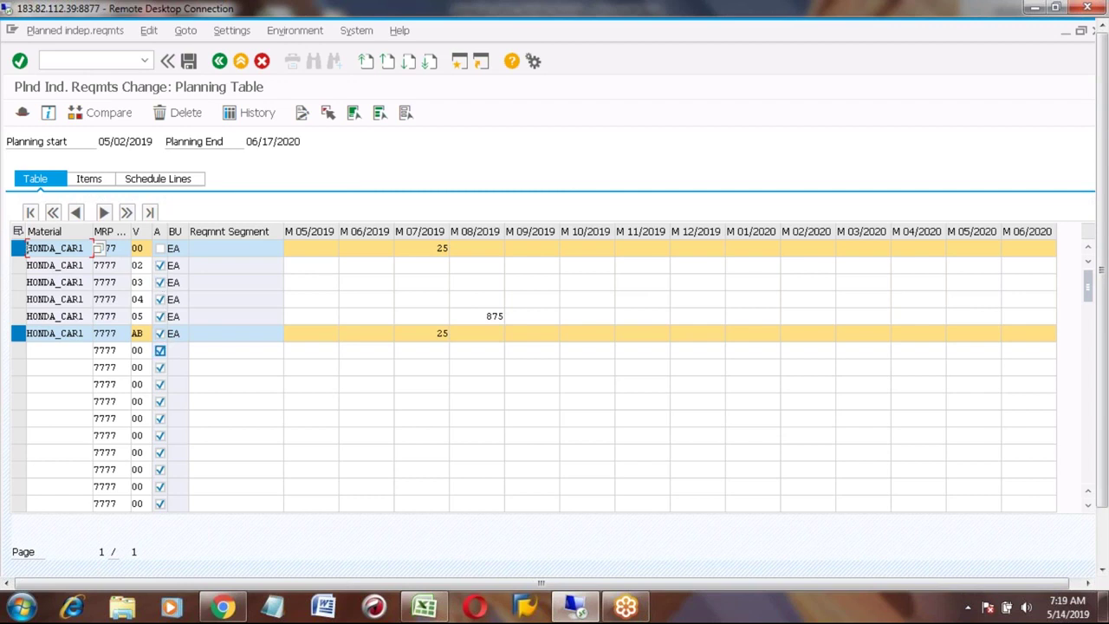
Step: Deselect the version AB row, switch to the Excel notes and review the long-term planning process steps from MS31 to MS64
{"action": "left_click", "coordinate": [18, 333]}
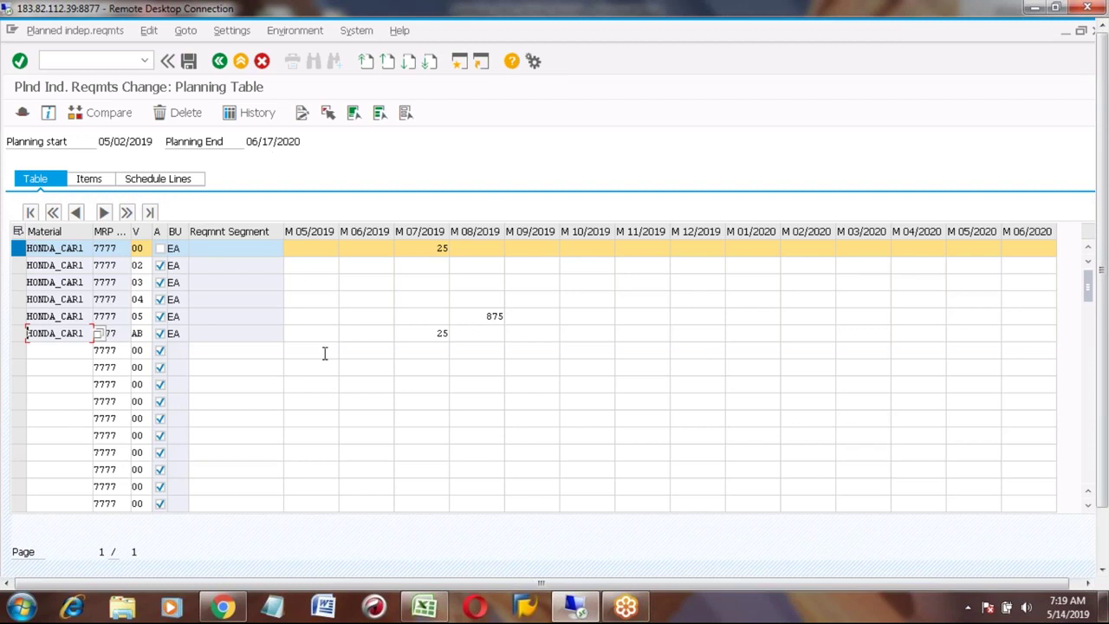
{"action": "left_click", "coordinate": [426, 612]}
{"action": "left_click", "coordinate": [211, 222]}
{"action": "key", "text": "Down"}
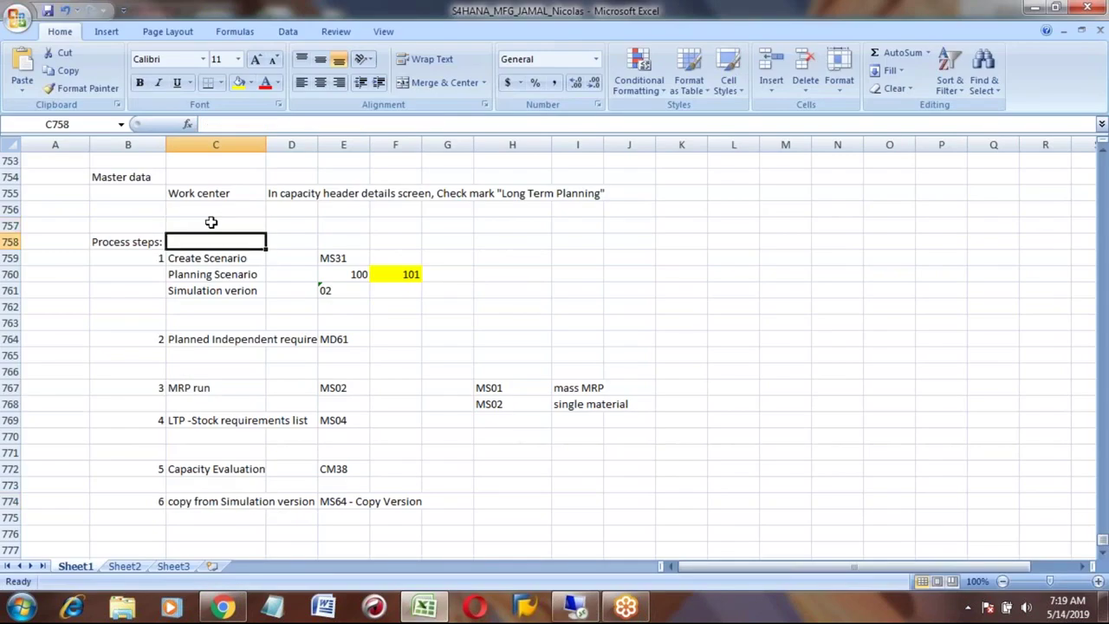
{"action": "key", "text": "Down"}
{"action": "key", "text": "Down"}
{"action": "key", "text": "Down"}
{"action": "key", "text": "Down"}
{"action": "key", "text": "Down"}
{"action": "key", "text": "Down"}
{"action": "key", "text": "Down"}
{"action": "key", "text": "Down"}
{"action": "key", "text": "Down"}
{"action": "key", "text": "Down"}
{"action": "key", "text": "Down"}
{"action": "key", "text": "Down"}
{"action": "key", "text": "Down"}
{"action": "key", "text": "Down"}
{"action": "key", "text": "Down"}
{"action": "key", "text": "Down"}
{"action": "key", "text": "Down"}
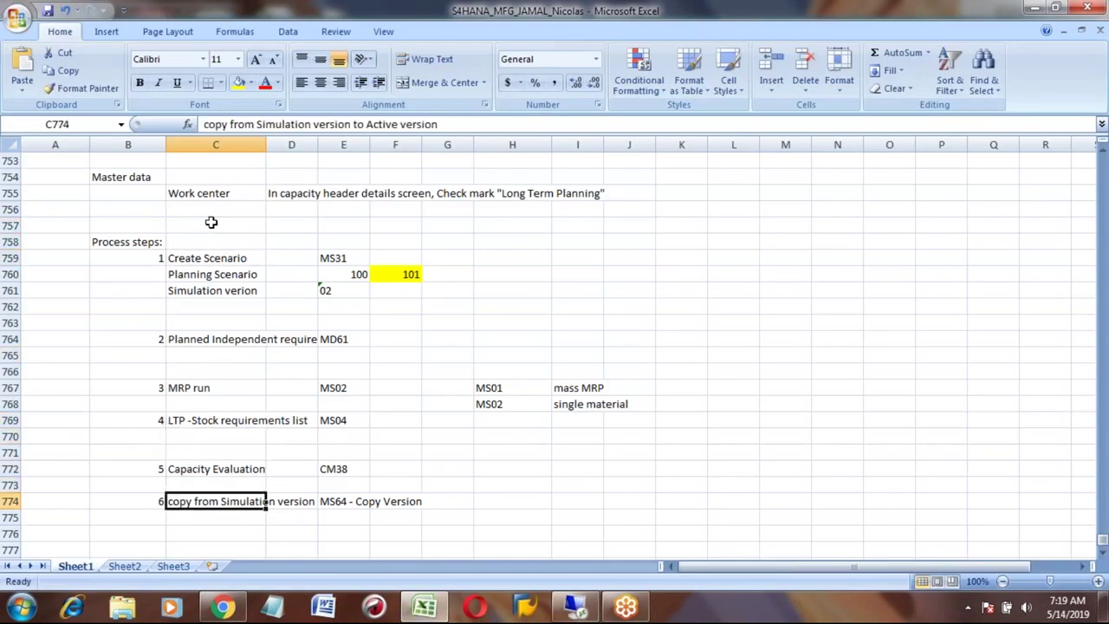
{"action": "key", "text": "Down"}
{"action": "key", "text": "Down"}
{"action": "key", "text": "Down"}
{"action": "key", "text": "Down"}
{"action": "key", "text": "Down"}
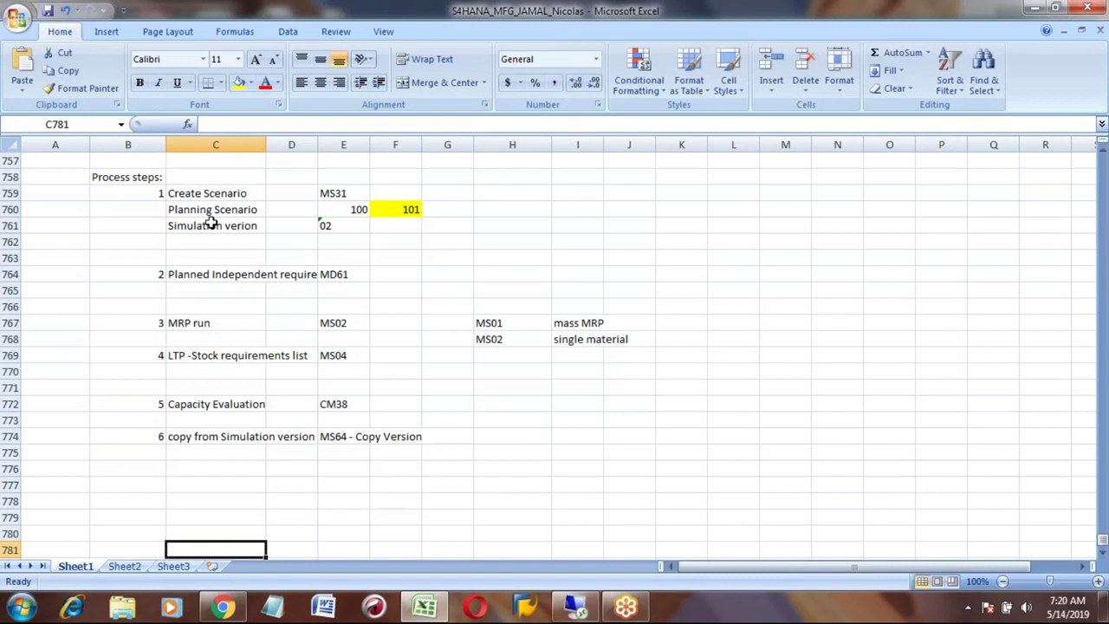
{"action": "key", "text": "Up"}
{"action": "key", "text": "Up"}
{"action": "key", "text": "Up"}
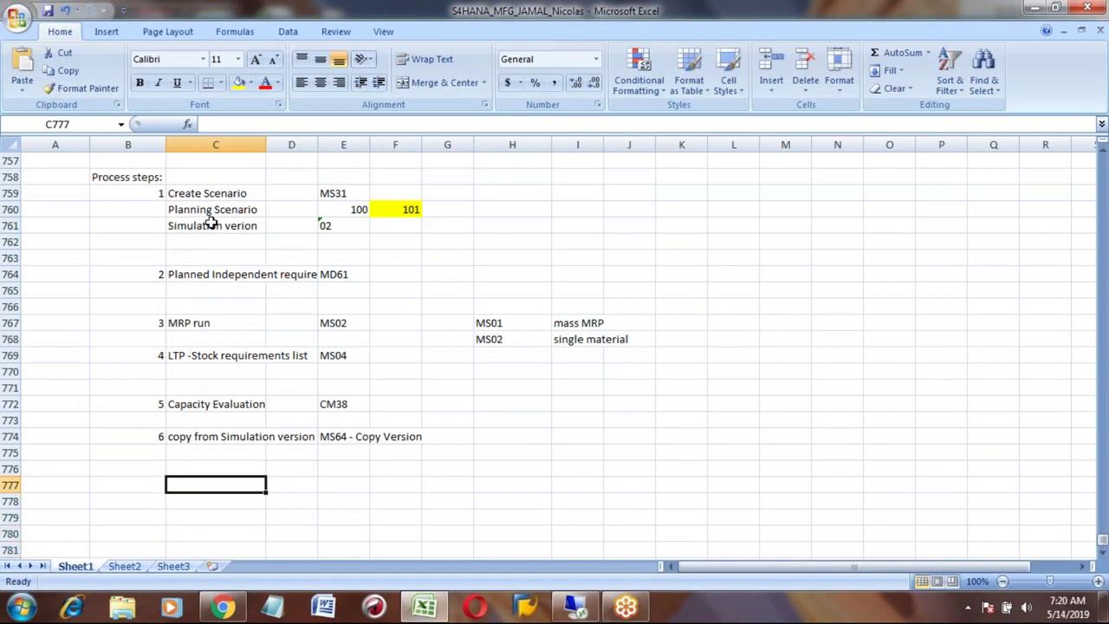
{"action": "key", "text": "Left"}
{"action": "key", "text": "Left"}
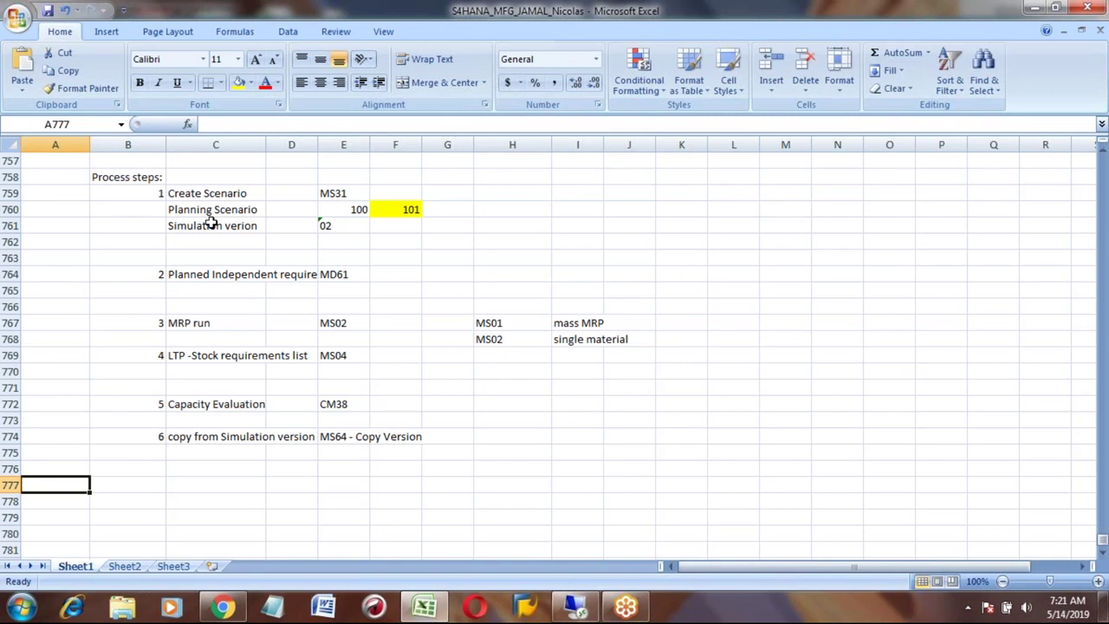
Step: Review the notes on raw material demand, simulation versions and work center master data above the process steps
{"action": "key", "text": "Right"}
{"action": "key", "text": "Up"}
{"action": "key", "text": "Up"}
{"action": "key", "text": "Up"}
{"action": "key", "text": "Up"}
{"action": "key", "text": "Up"}
{"action": "key", "text": "Up"}
{"action": "key", "text": "Up"}
{"action": "key", "text": "Up"}
{"action": "key", "text": "Up"}
{"action": "key", "text": "Up"}
{"action": "key", "text": "Up"}
{"action": "key", "text": "Up"}
{"action": "key", "text": "Up"}
{"action": "key", "text": "Up"}
{"action": "key", "text": "Up"}
{"action": "key", "text": "Up"}
{"action": "key", "text": "Up"}
{"action": "key", "text": "Up"}
{"action": "key", "text": "Up"}
{"action": "key", "text": "Up"}
{"action": "key", "text": "Up"}
{"action": "key", "text": "Up"}
{"action": "key", "text": "Up"}
{"action": "key", "text": "Up"}
{"action": "key", "text": "Up"}
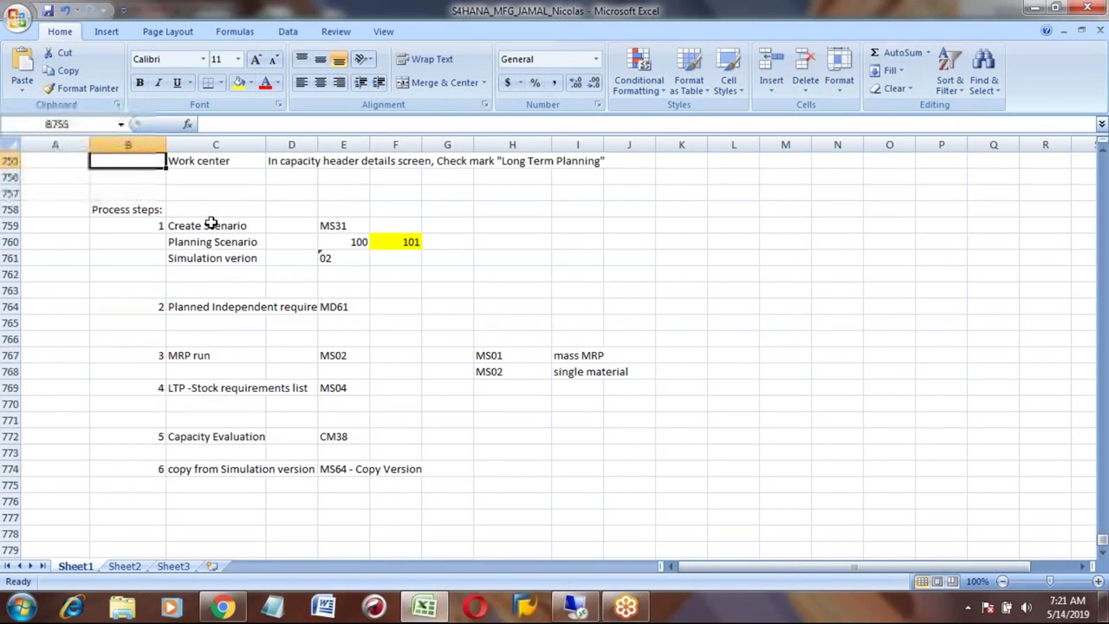
{"action": "key", "text": "Down"}
{"action": "key", "text": "Down"}
{"action": "key", "text": "Down"}
{"action": "key", "text": "Down"}
{"action": "key", "text": "Down"}
{"action": "key", "text": "Down"}
{"action": "key", "text": "Down"}
{"action": "key", "text": "Down"}
{"action": "key", "text": "Down"}
{"action": "key", "text": "Down"}
{"action": "key", "text": "Down"}
{"action": "key", "text": "Down"}
{"action": "key", "text": "Down"}
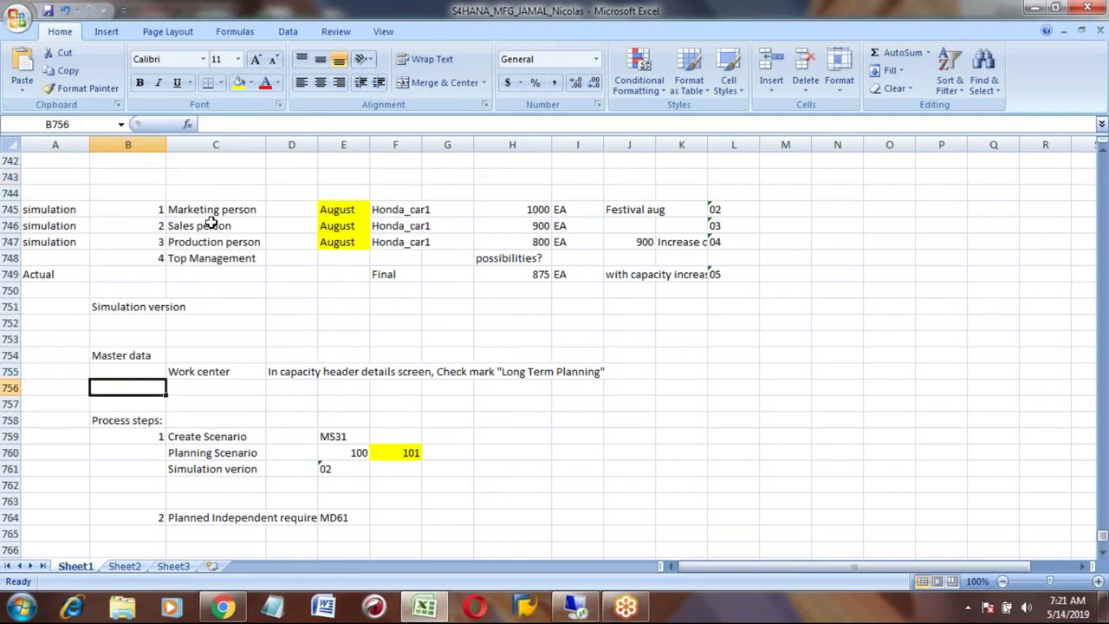
{"action": "key", "text": "Up"}
{"action": "key", "text": "Up"}
{"action": "key", "text": "Up"}
{"action": "key", "text": "Up"}
{"action": "key", "text": "Up"}
{"action": "key", "text": "Up"}
{"action": "key", "text": "Up"}
{"action": "key", "text": "Up"}
{"action": "key", "text": "Up"}
{"action": "key", "text": "Up"}
{"action": "key", "text": "Up"}
{"action": "key", "text": "Up"}
{"action": "key", "text": "Up"}
{"action": "key", "text": "Up"}
{"action": "key", "text": "Up"}
{"action": "key", "text": "Up"}
{"action": "key", "text": "Up"}
{"action": "key", "text": "Up"}
{"action": "key", "text": "Up"}
{"action": "key", "text": "Up"}
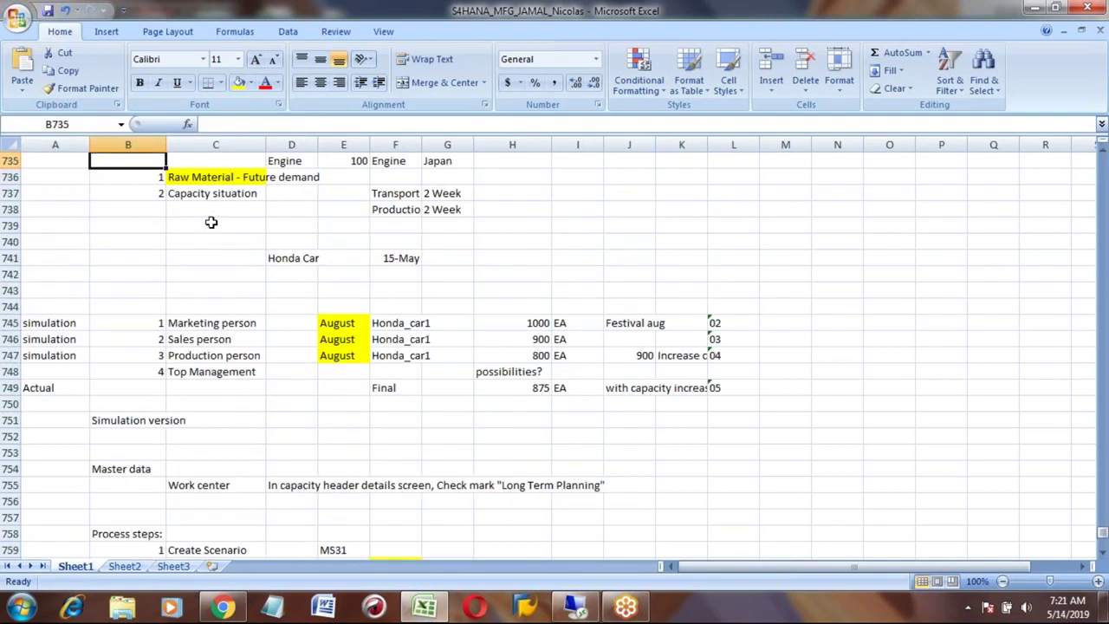
{"action": "key", "text": "Down"}
{"action": "key", "text": "Down"}
{"action": "key", "text": "Down"}
{"action": "key", "text": "Down"}
{"action": "key", "text": "Down"}
{"action": "key", "text": "Down"}
{"action": "key", "text": "Down"}
{"action": "key", "text": "Down"}
{"action": "key", "text": "Down"}
{"action": "key", "text": "Down"}
{"action": "key", "text": "Down"}
{"action": "key", "text": "Down"}
{"action": "key", "text": "Down"}
{"action": "key", "text": "Down"}
{"action": "key", "text": "Down"}
{"action": "key", "text": "Down"}
{"action": "key", "text": "Down"}
{"action": "key", "text": "Down"}
{"action": "key", "text": "Down"}
{"action": "key", "text": "Down"}
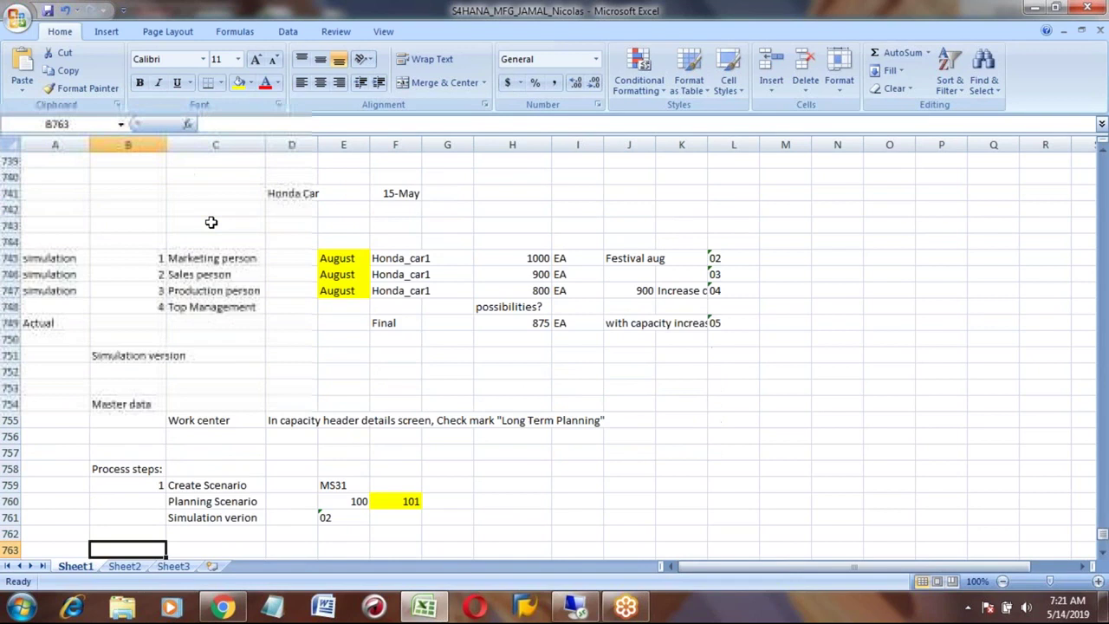
{"action": "key", "text": "Down"}
{"action": "key", "text": "Down"}
{"action": "key", "text": "Down"}
{"action": "key", "text": "Down"}
{"action": "key", "text": "Down"}
{"action": "key", "text": "Down"}
{"action": "key", "text": "Down"}
{"action": "key", "text": "Up"}
{"action": "key", "text": "Up"}
{"action": "key", "text": "Up"}
{"action": "key", "text": "Up"}
{"action": "key", "text": "Up"}
{"action": "key", "text": "Up"}
{"action": "key", "text": "Up"}
{"action": "key", "text": "Up"}
{"action": "key", "text": "Up"}
{"action": "key", "text": "Up"}
{"action": "key", "text": "Up"}
{"action": "key", "text": "Up"}
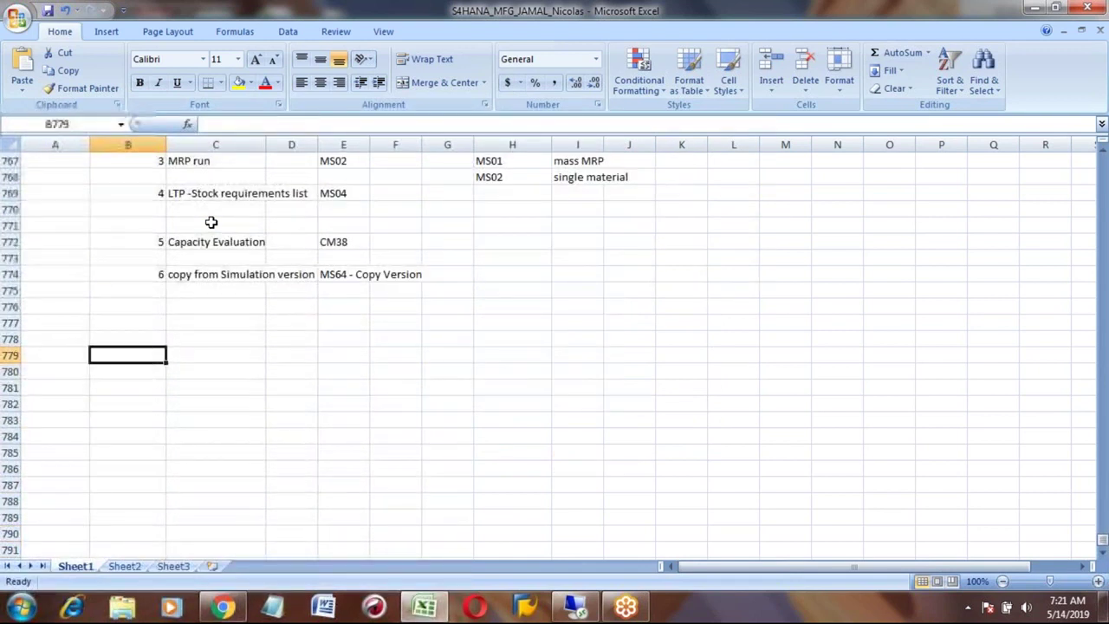
Step: Enter the date 5/14 in cell A778 and the heading "Change management" in cell B778
{"action": "key", "text": "Left"}
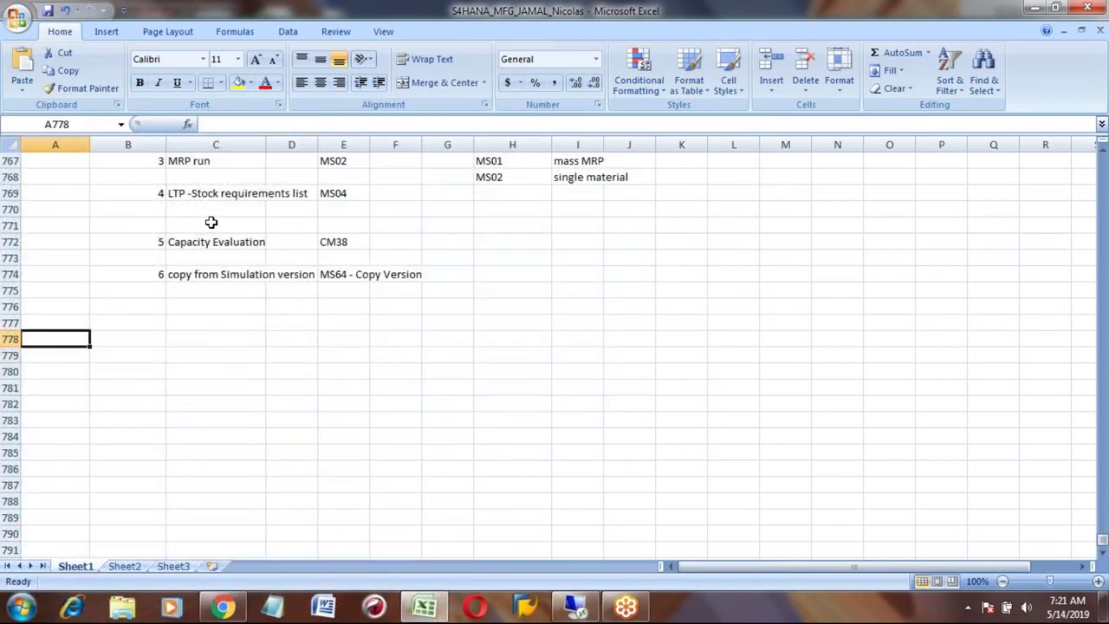
{"action": "type", "text": "5/14"}
{"action": "key", "text": "Return"}
{"action": "key", "text": "Up"}
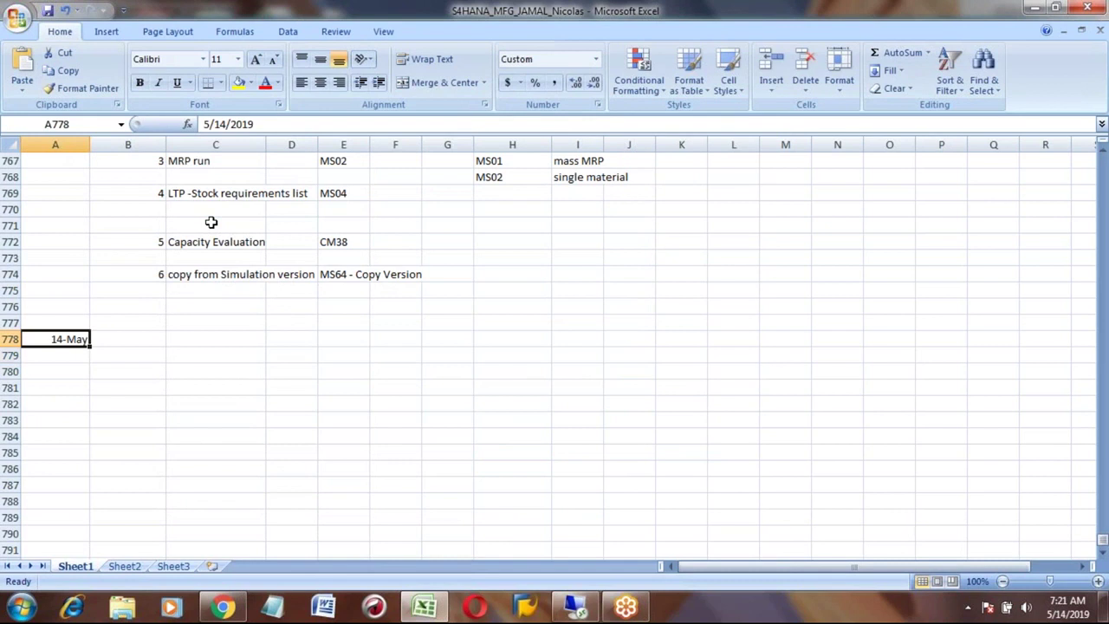
{"action": "key", "text": "Right"}
{"action": "type", "text": "C"}
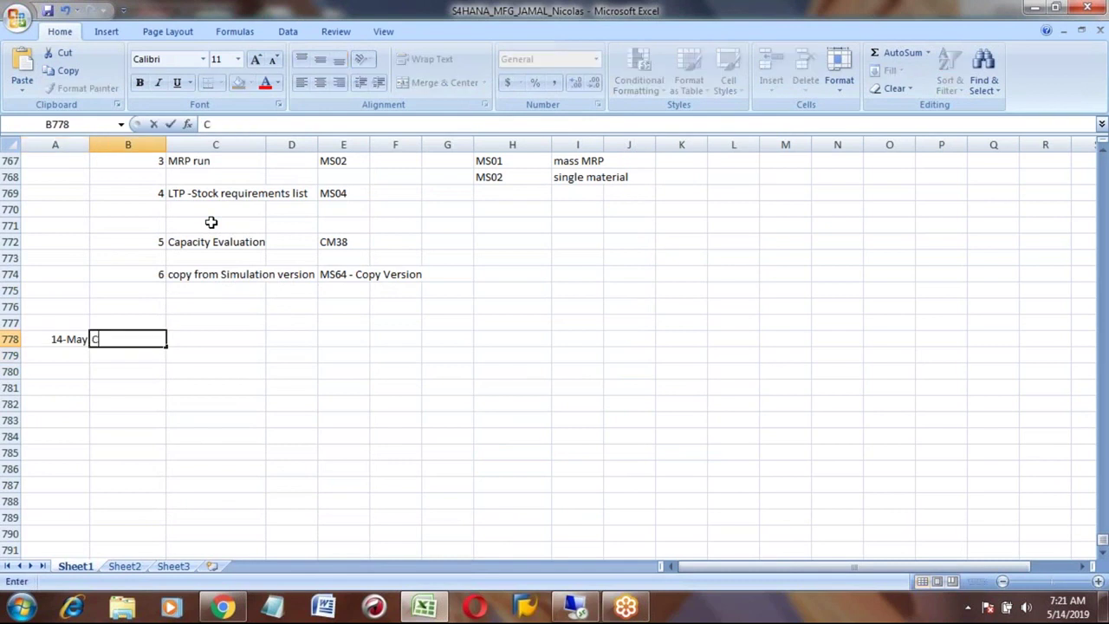
{"action": "type", "text": "hangeman"}
{"action": "key", "text": "BackSpace"}
{"action": "key", "text": "BackSpace"}
{"action": "key", "text": "BackSpace"}
{"action": "type", "text": "management"}
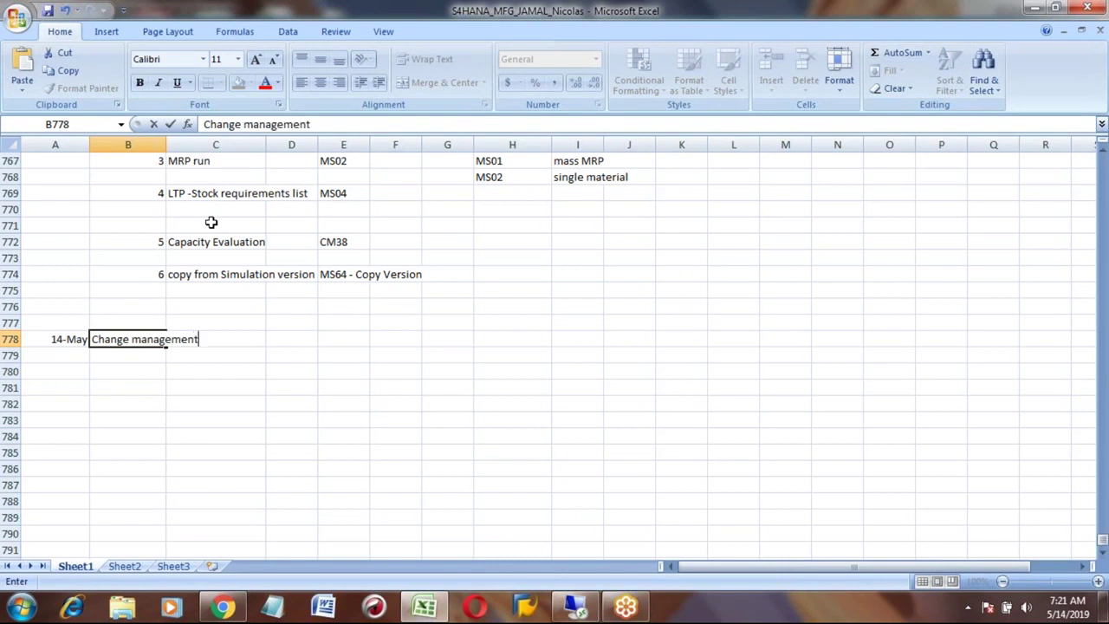
{"action": "key", "text": "Return"}
{"action": "key", "text": "Up"}
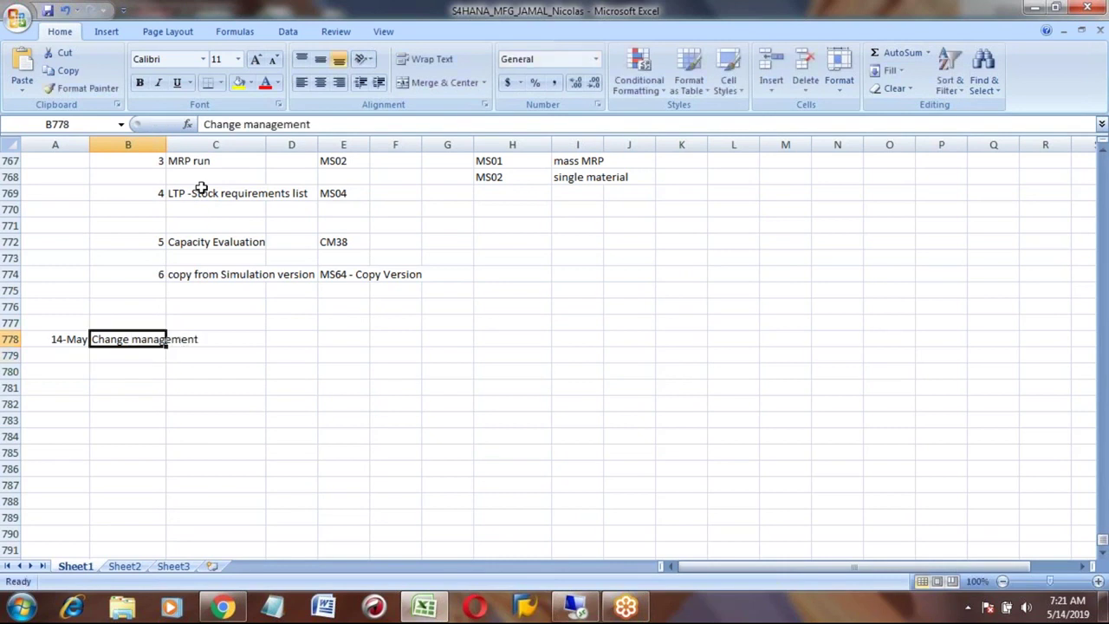
Step: Highlight the date in A778 and the "Change management" heading in B778 with yellow fill
{"action": "left_click", "coordinate": [238, 82]}
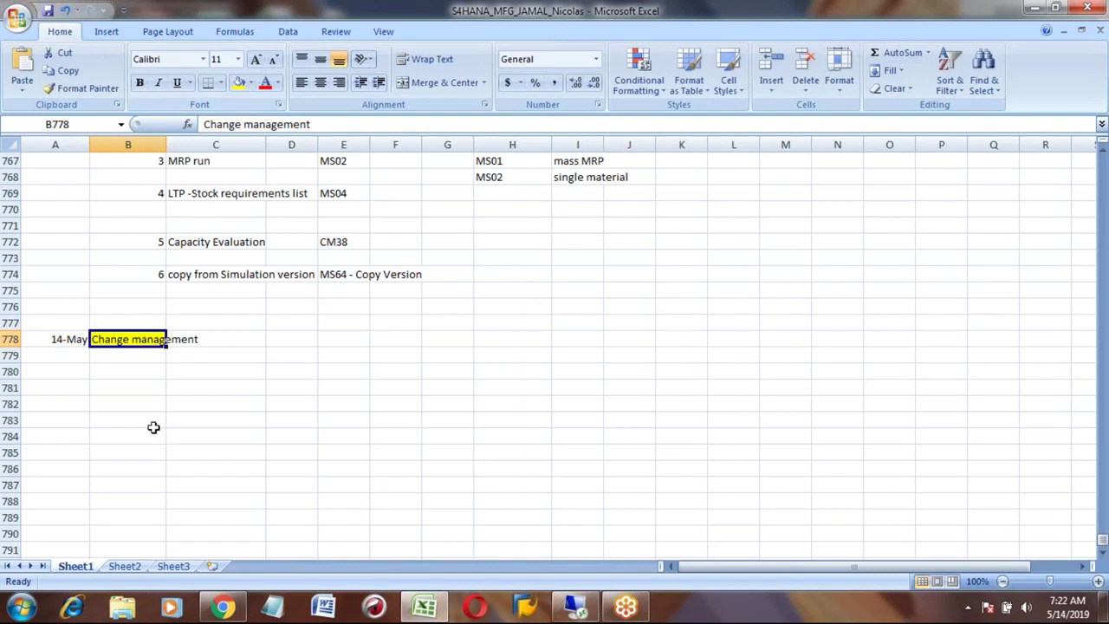
{"action": "left_click", "coordinate": [69, 340]}
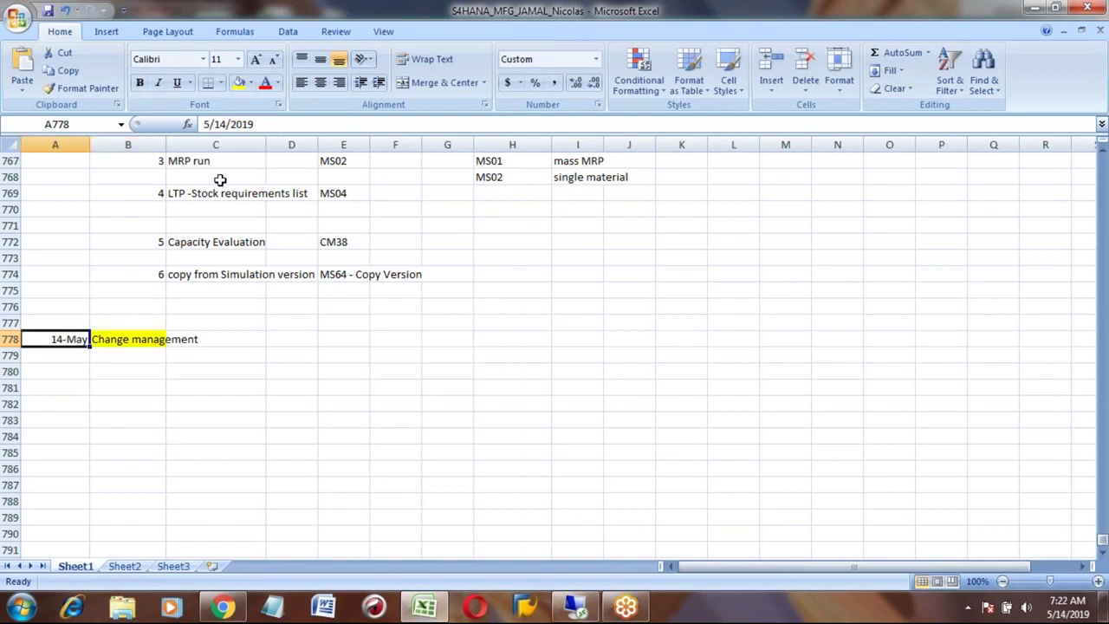
{"action": "left_click", "coordinate": [238, 83]}
{"action": "left_click", "coordinate": [132, 339]}
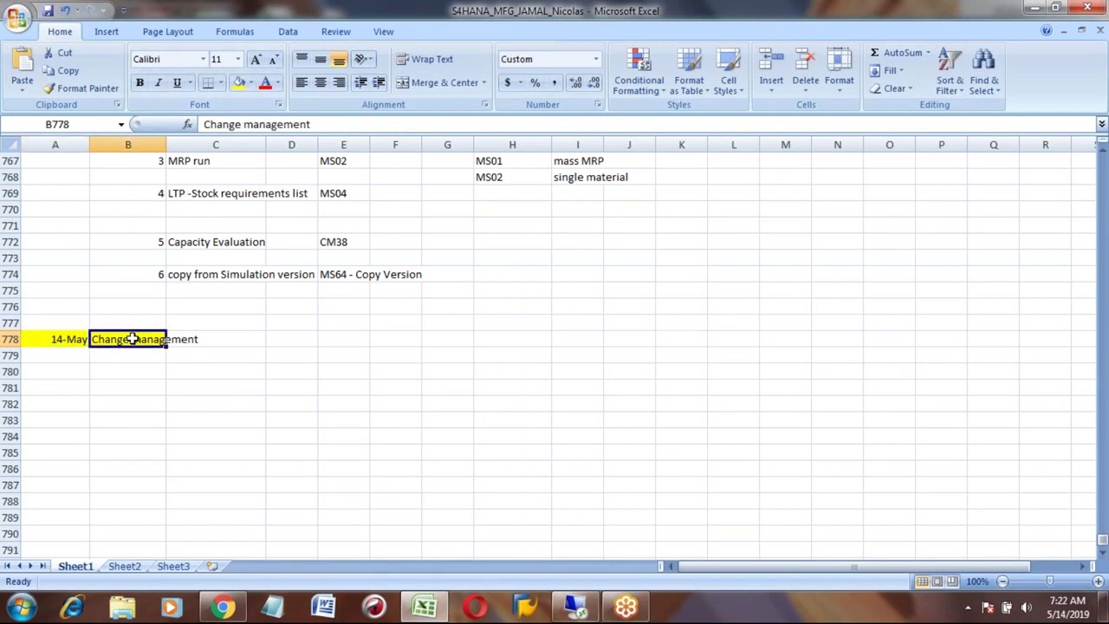
{"action": "key", "text": "Down"}
{"action": "key", "text": "Down"}
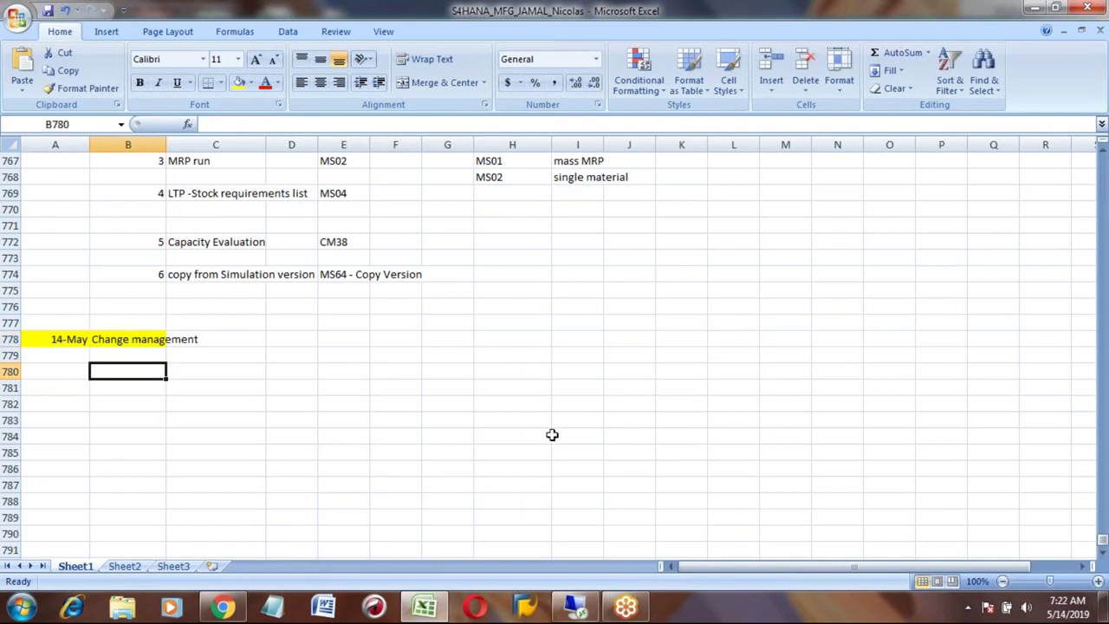
Step: Switch back to SAP, leave the planning table and collapse the Long-Term Planning subfolders and the Production Planning folder
{"action": "left_click", "coordinate": [579, 608]}
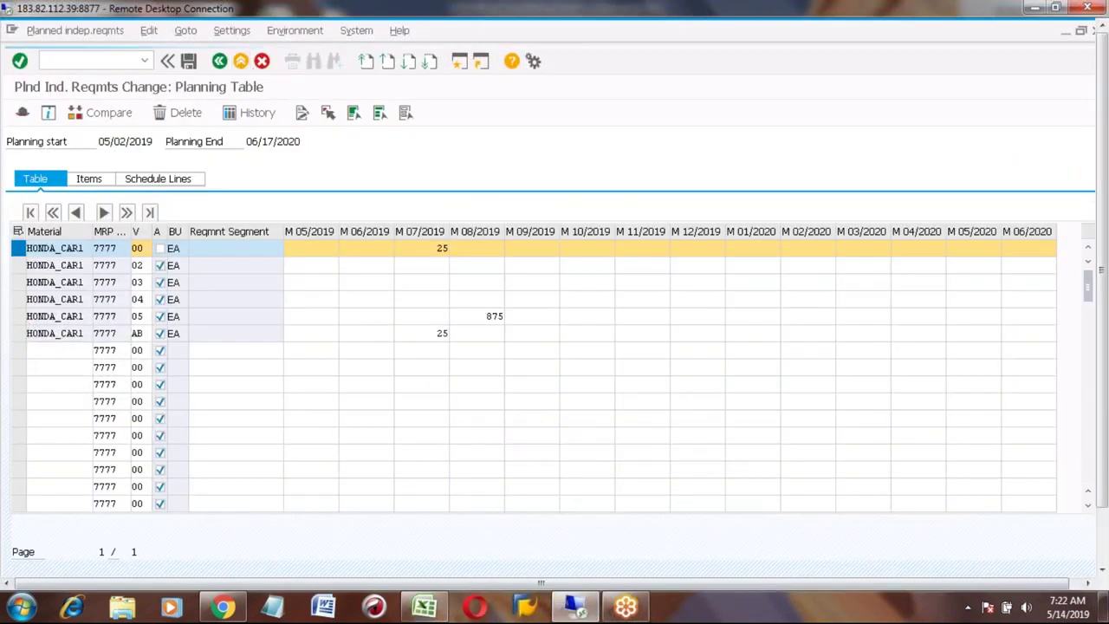
{"action": "left_click", "coordinate": [240, 61]}
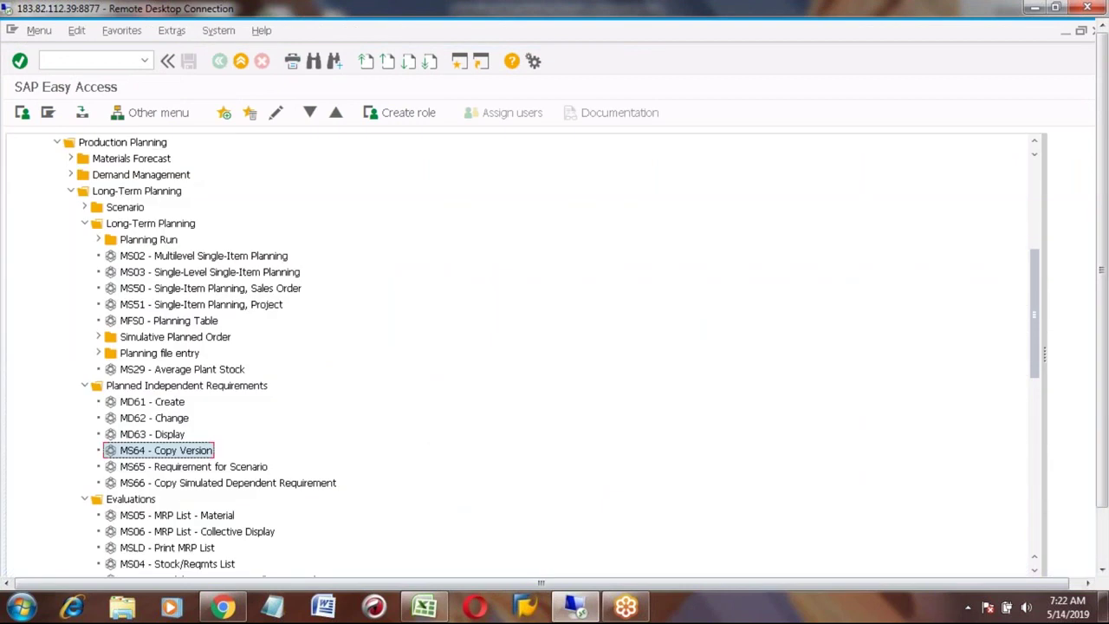
{"action": "left_click", "coordinate": [86, 387]}
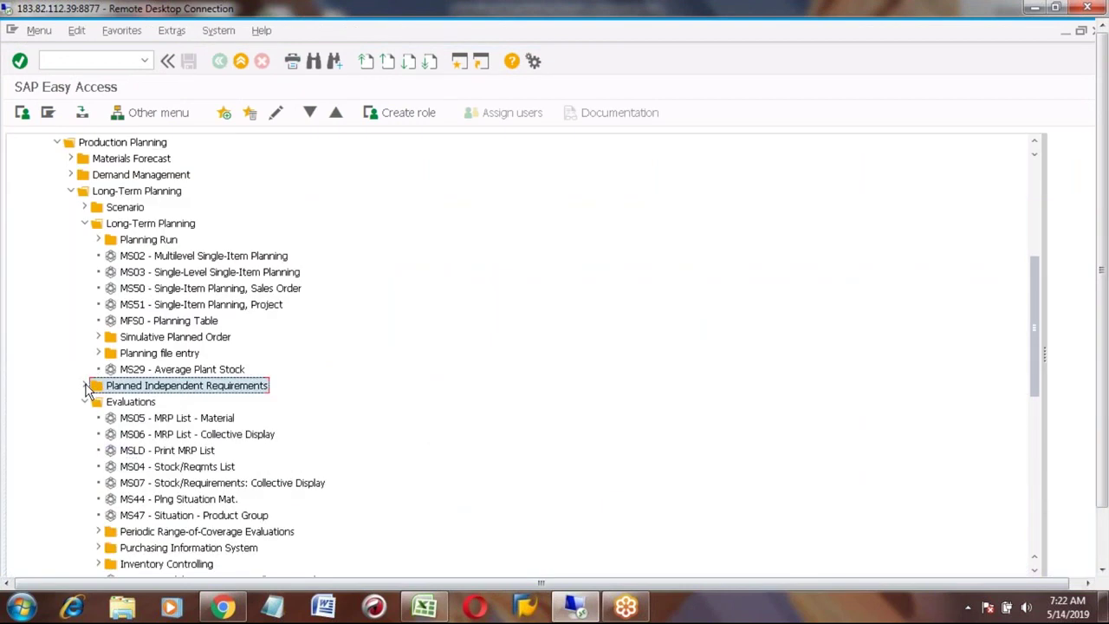
{"action": "left_click", "coordinate": [84, 402]}
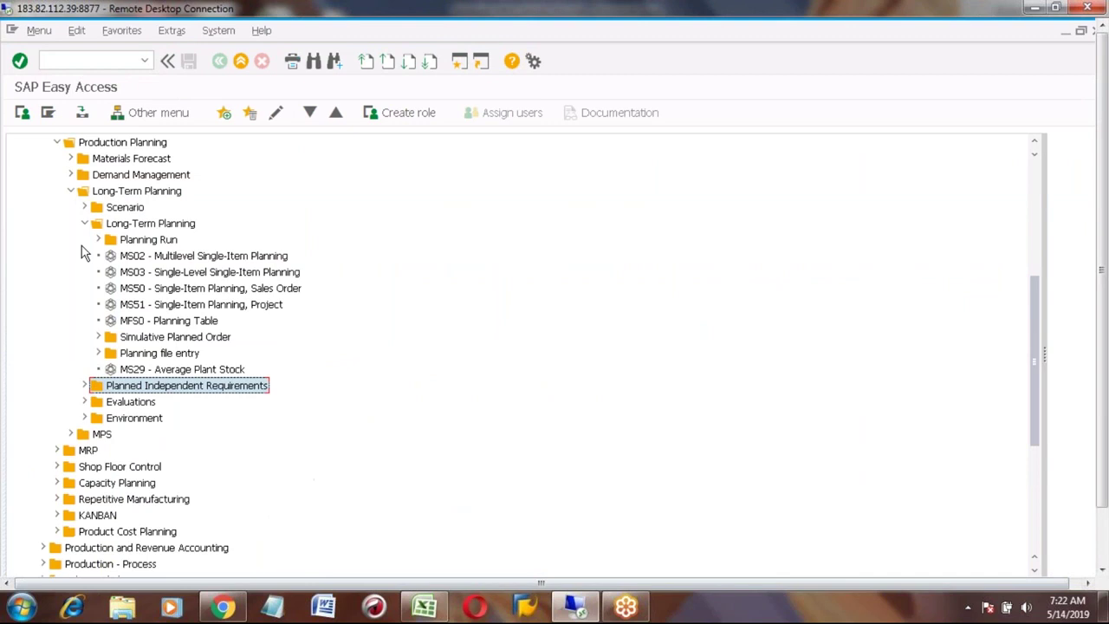
{"action": "left_click", "coordinate": [84, 223]}
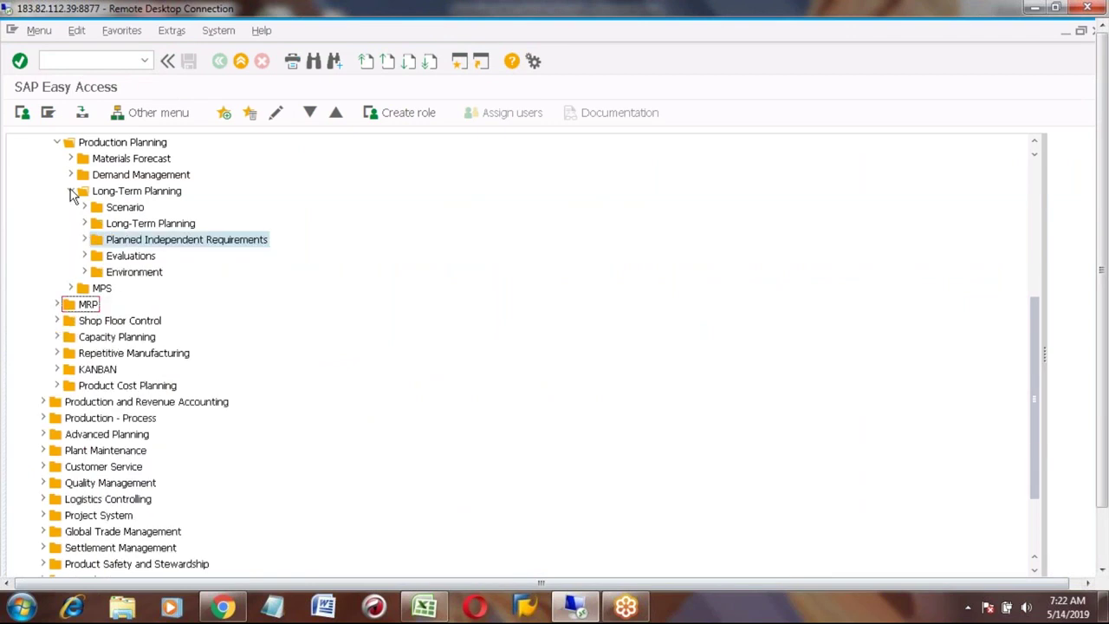
{"action": "left_click", "coordinate": [71, 191]}
{"action": "left_click", "coordinate": [57, 145]}
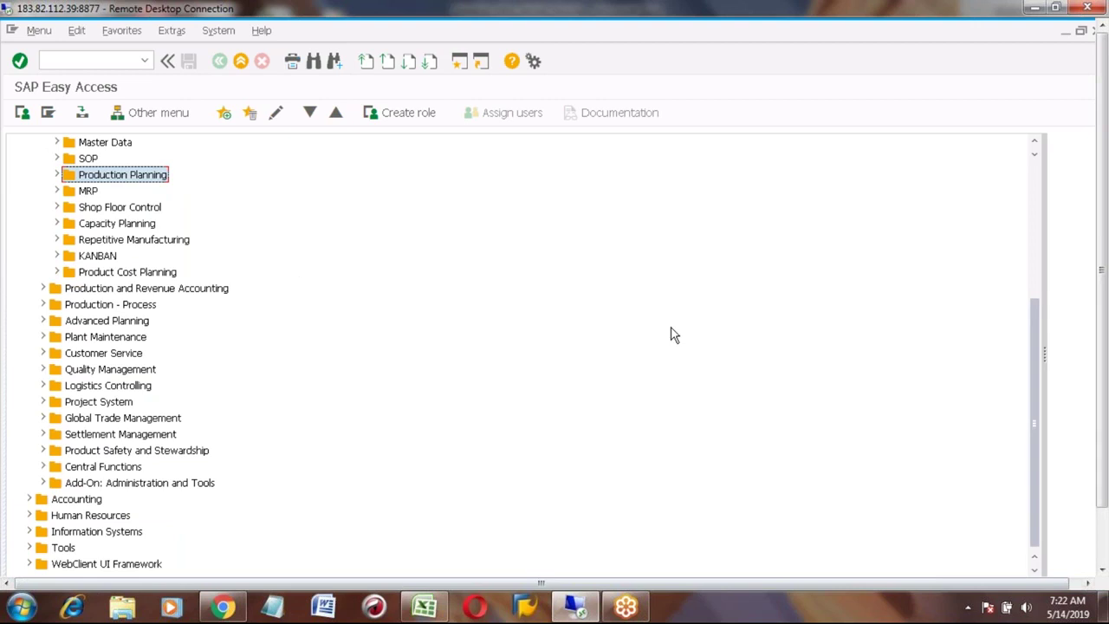
Step: Collapse the Production folder under Logistics and expand it again to view its subareas
{"action": "left_click", "coordinate": [1036, 175]}
{"action": "left_click", "coordinate": [43, 370]}
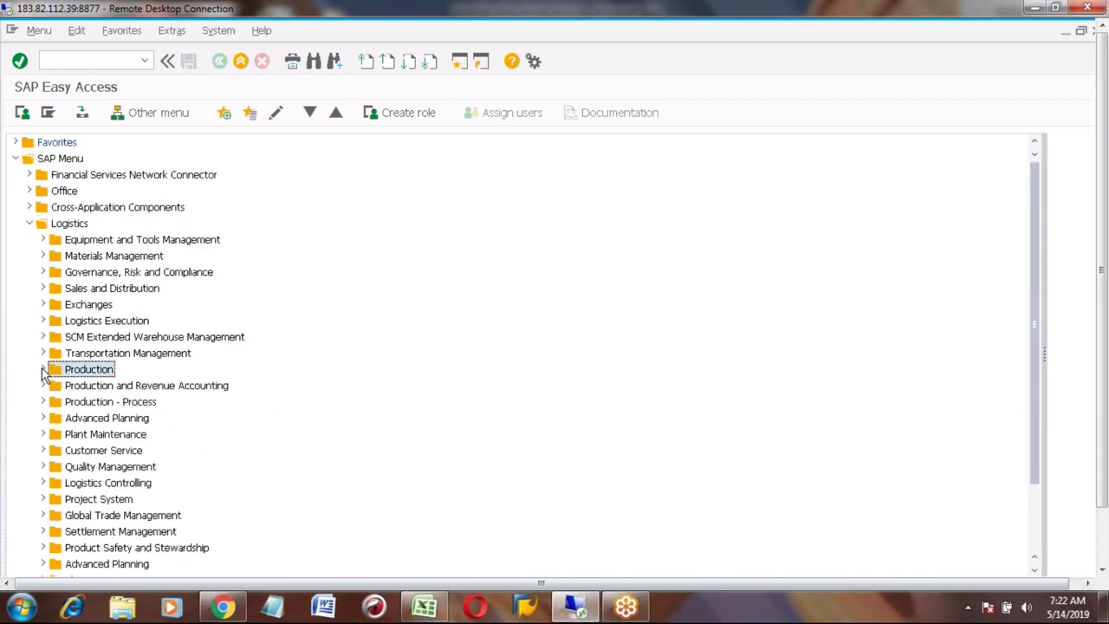
{"action": "left_click", "coordinate": [43, 370]}
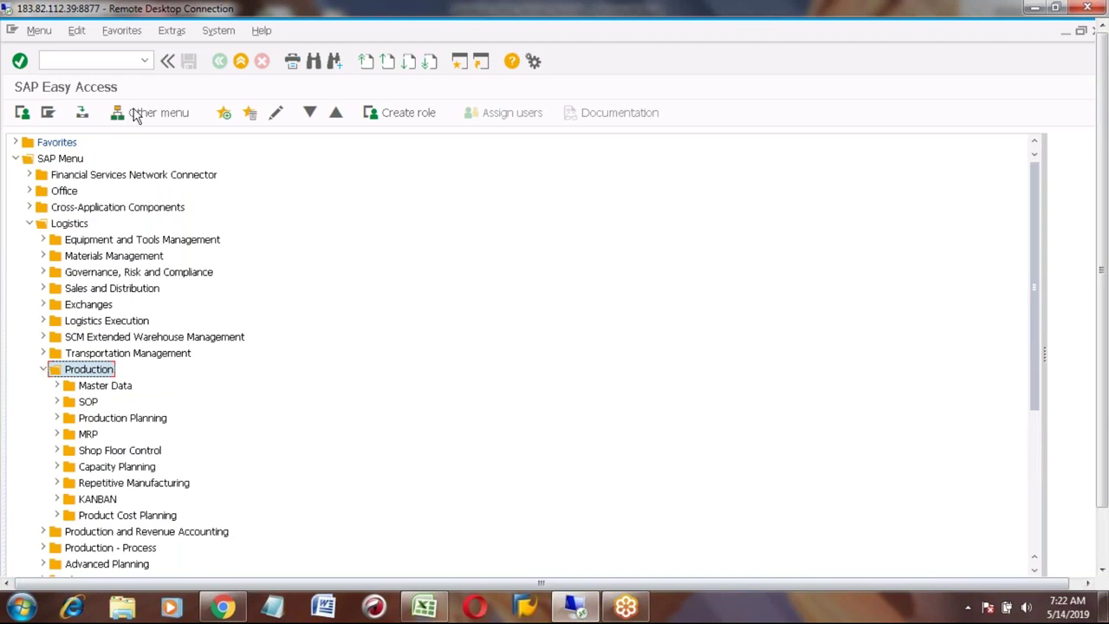
Step: Open the HONDA_CAR1 material BOM for plant 7777 in change mode with transaction CS02 and BOM usage 1
{"action": "left_click", "coordinate": [84, 61]}
{"action": "type", "text": "CS01"}
{"action": "key", "text": "BackSpace"}
{"action": "type", "text": "2"}
{"action": "key", "text": "Return"}
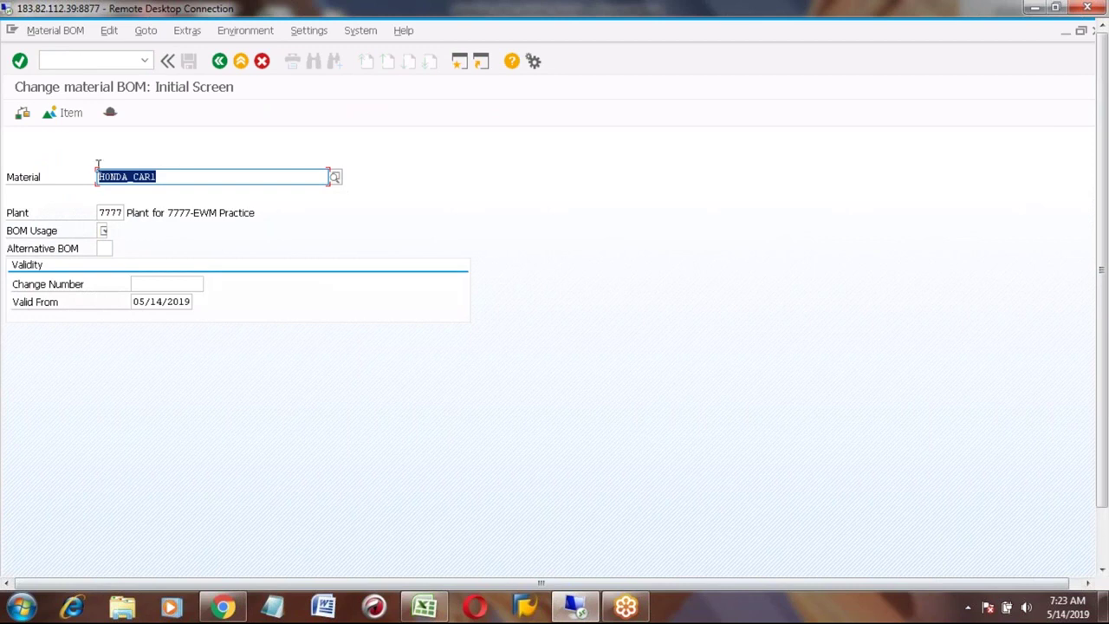
{"action": "left_click", "coordinate": [104, 231]}
{"action": "type", "text": "1"}
{"action": "key", "text": "Return"}
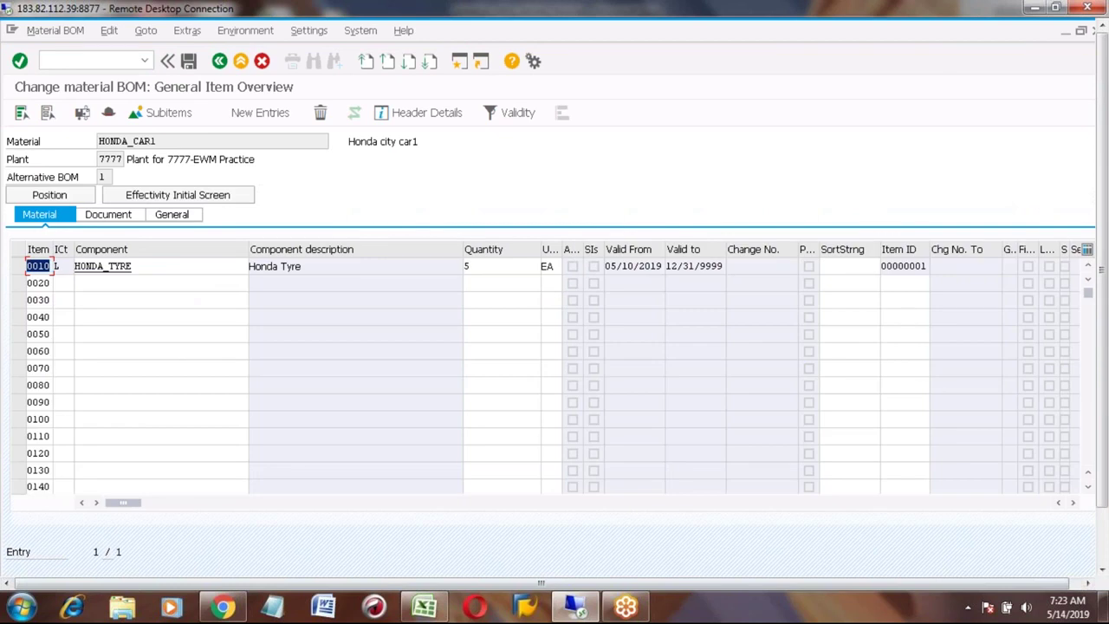
Step: Set the quantity of the HONDA_TYRE component to 10 and save the BOM
{"action": "left_click", "coordinate": [148, 268]}
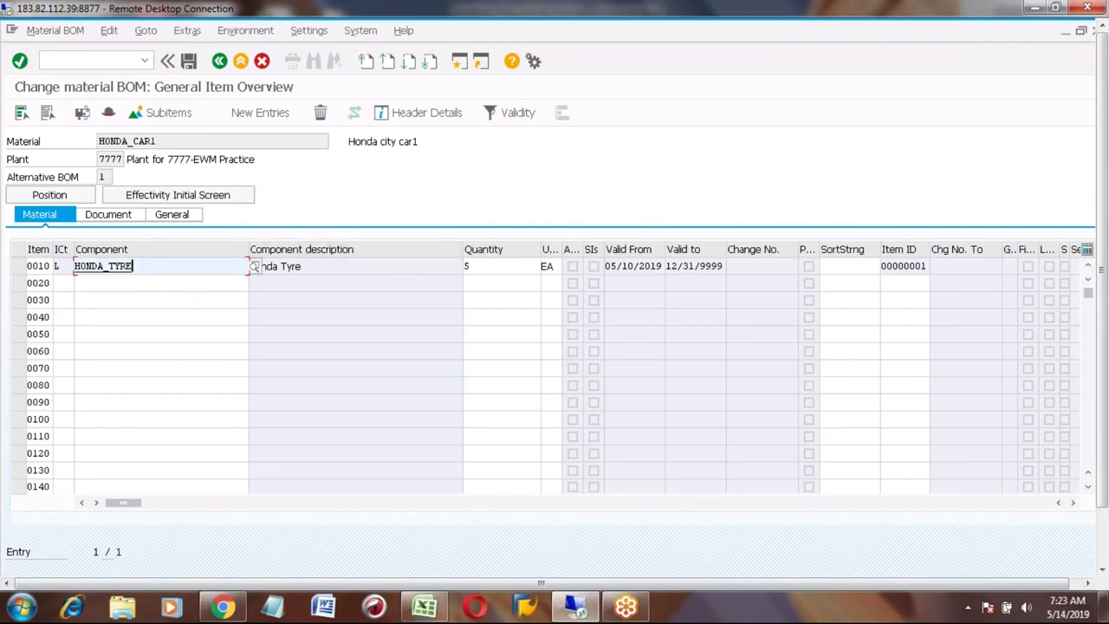
{"action": "left_click", "coordinate": [488, 268]}
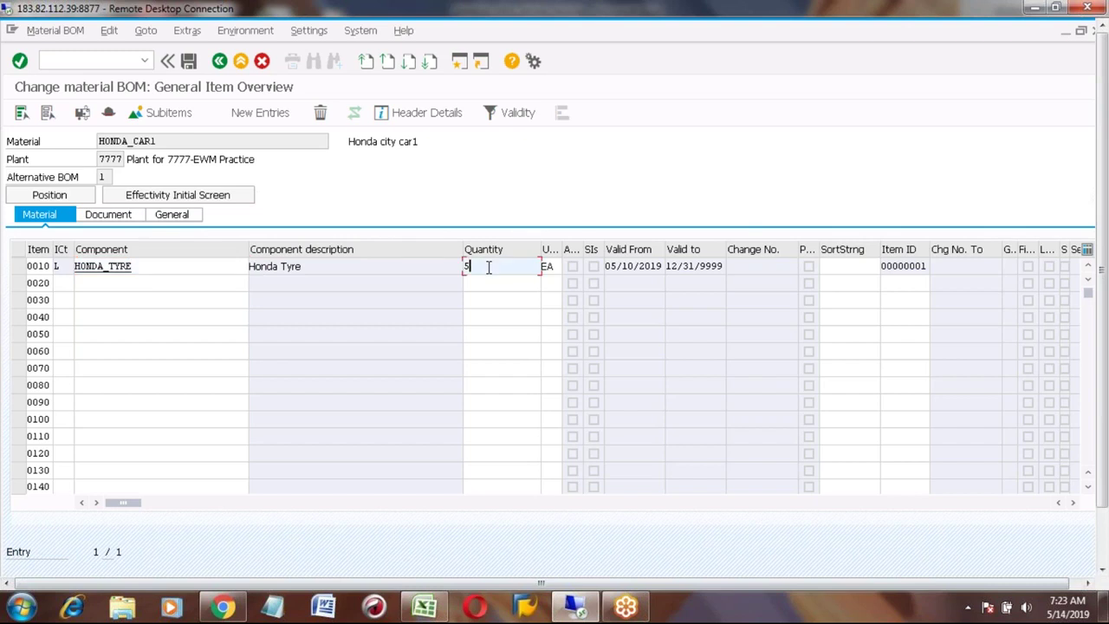
{"action": "type", "text": "5"}
{"action": "left_click", "coordinate": [631, 268]}
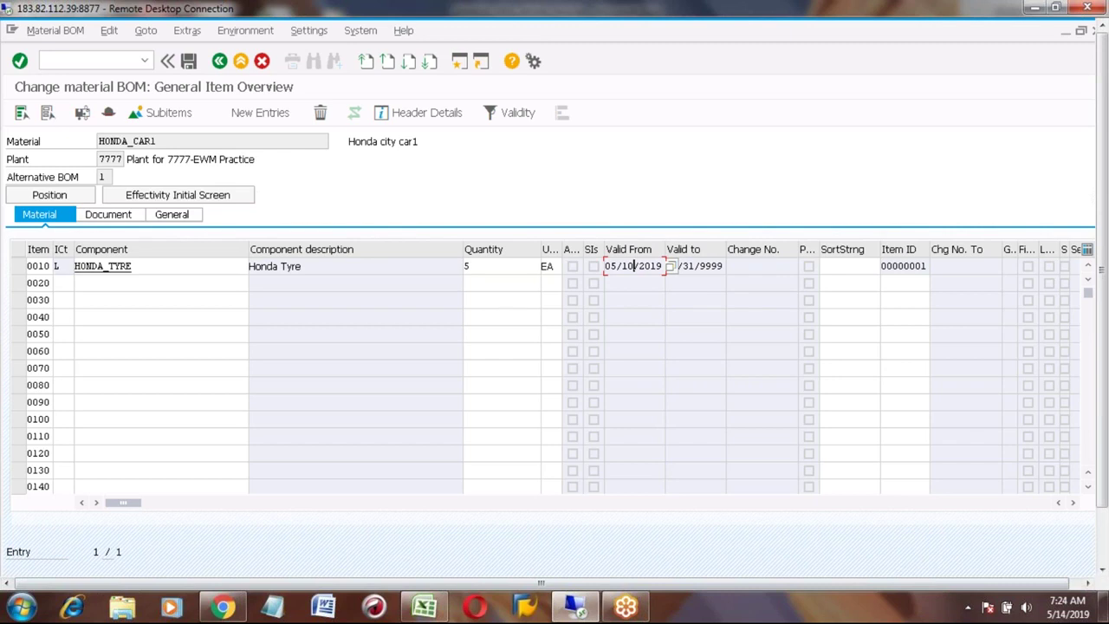
{"action": "left_click", "coordinate": [485, 264]}
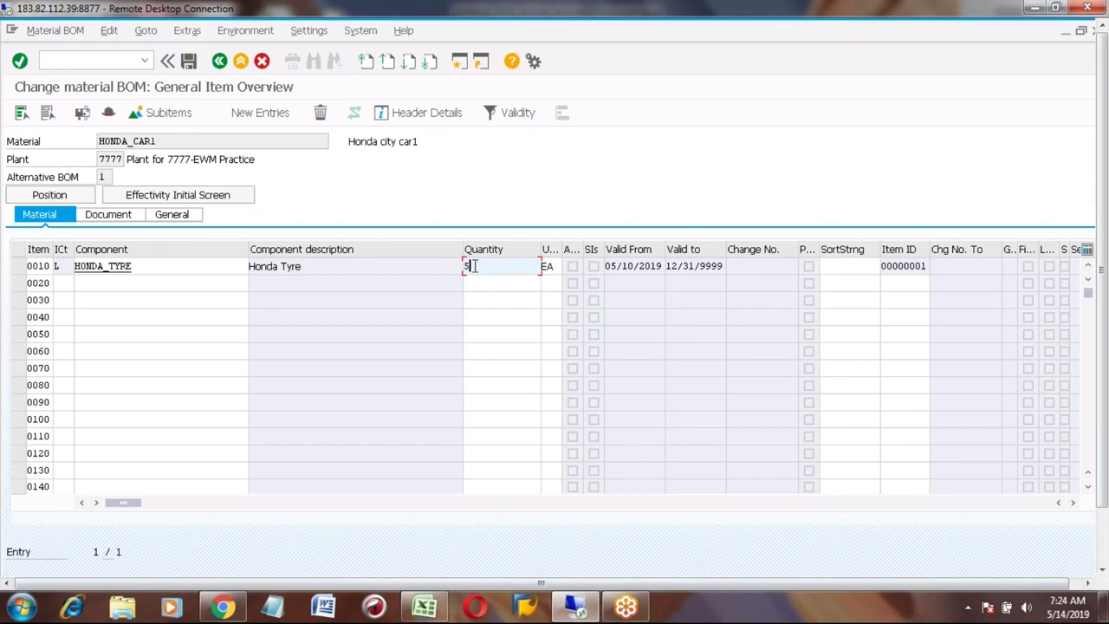
{"action": "key", "text": "BackSpace"}
{"action": "type", "text": "10"}
{"action": "key", "text": "Return"}
{"action": "left_click", "coordinate": [188, 62]}
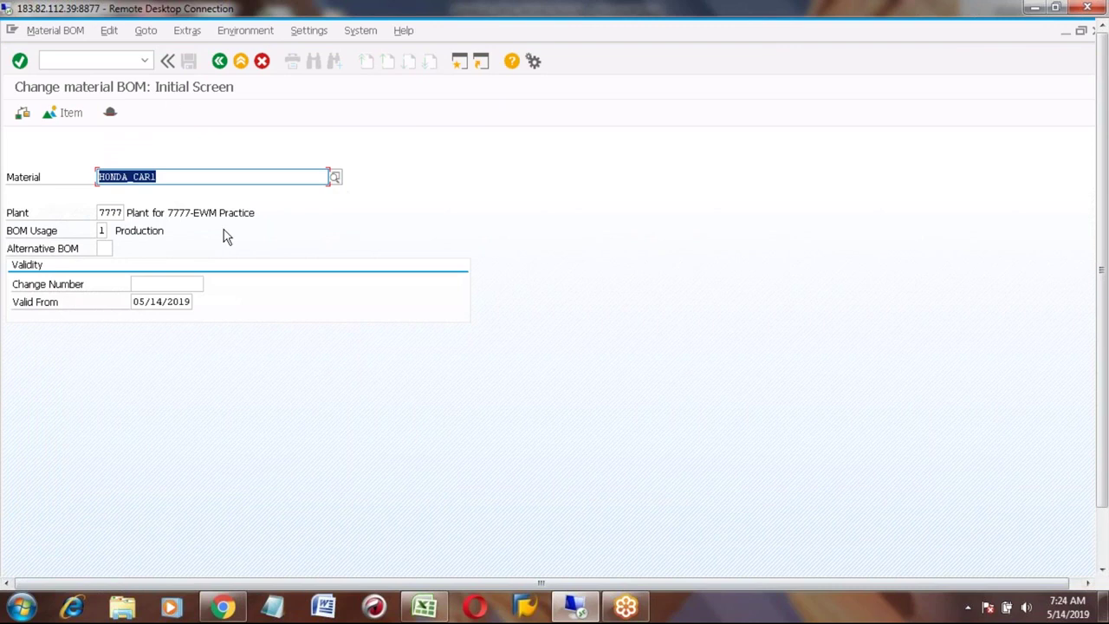
Step: Reopen the HONDA_CAR1 BOM, display the overview of its change documents, and return to the item overview
{"action": "key", "text": "Return"}
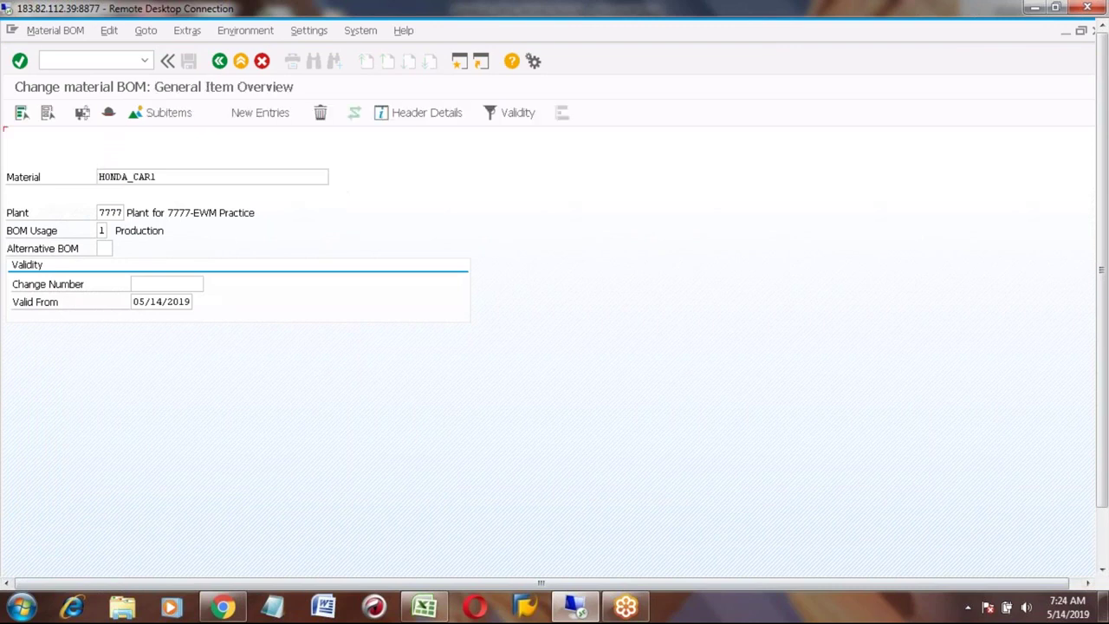
{"action": "left_click", "coordinate": [487, 270]}
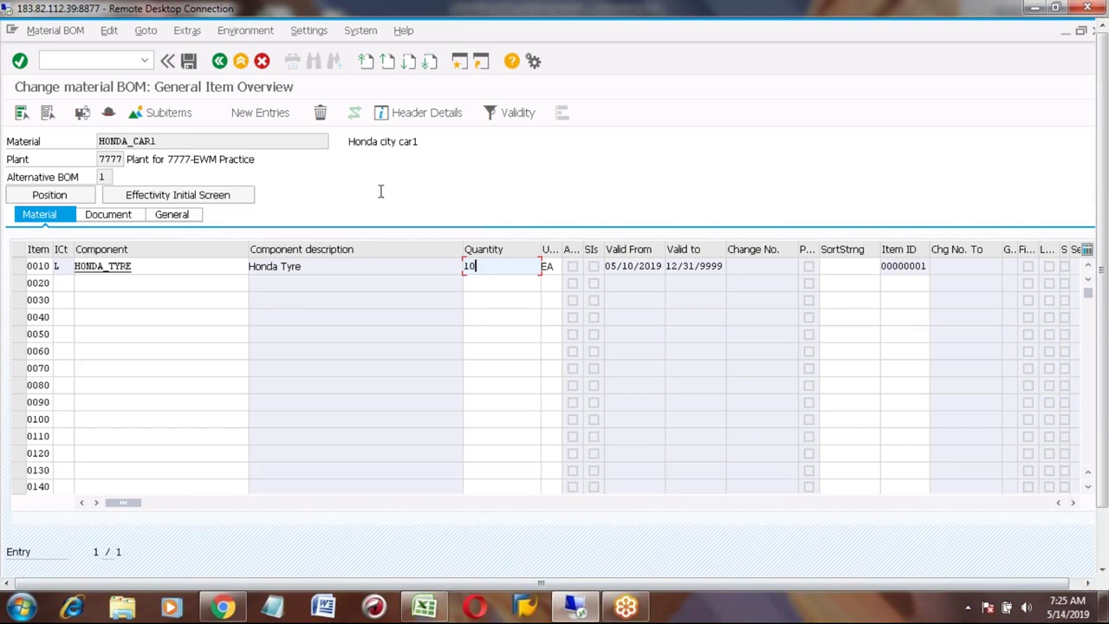
{"action": "left_click", "coordinate": [241, 33]}
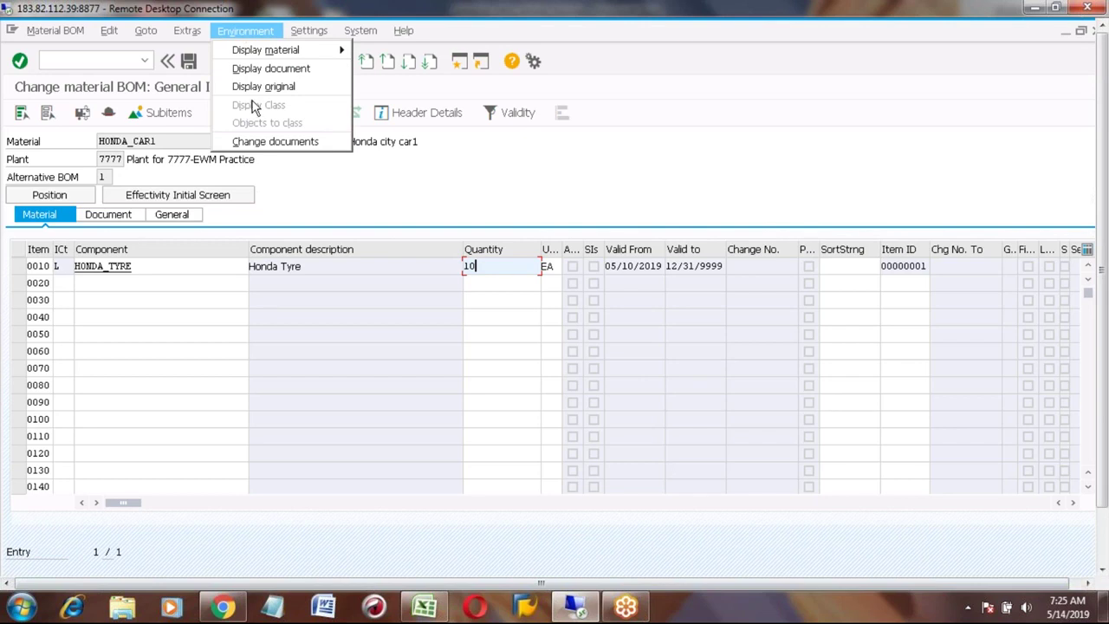
{"action": "left_click", "coordinate": [292, 143]}
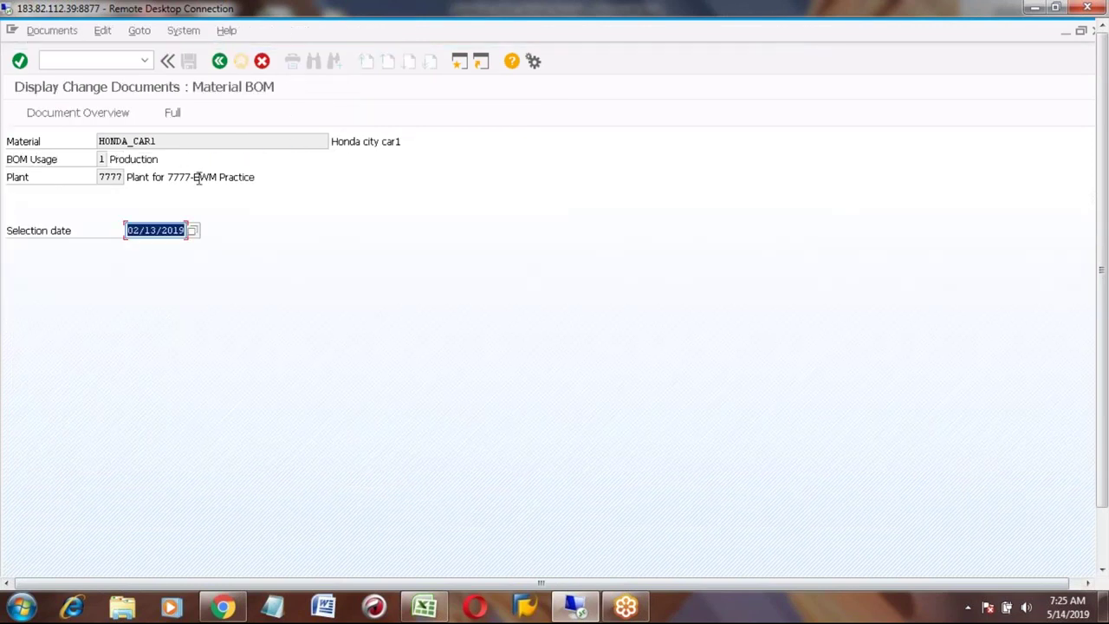
{"action": "left_click", "coordinate": [121, 124]}
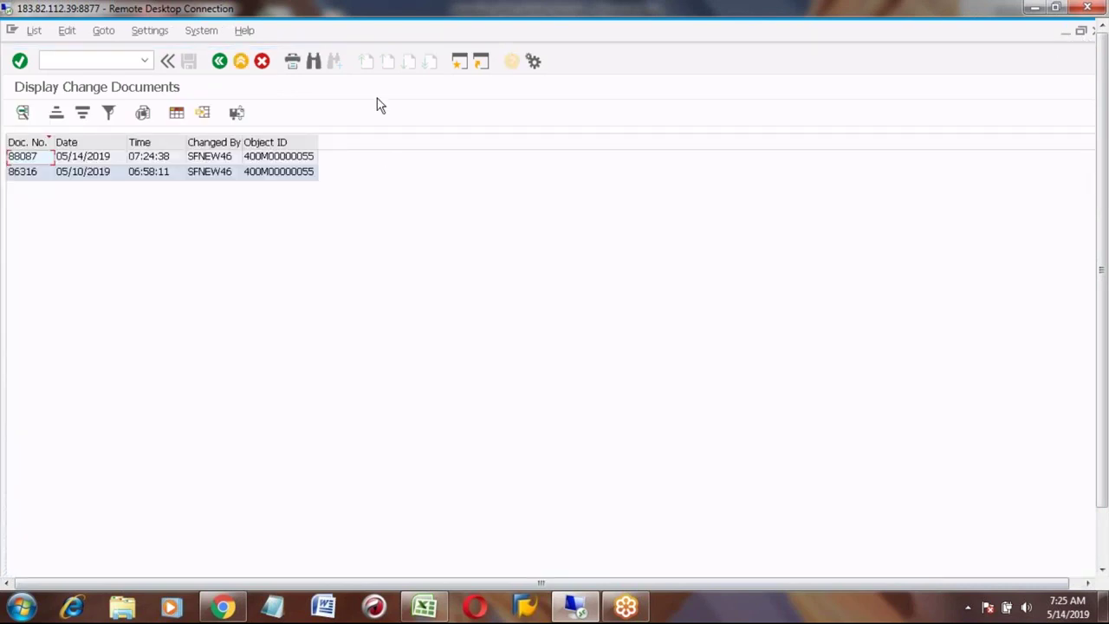
{"action": "left_click", "coordinate": [219, 59]}
{"action": "left_click", "coordinate": [219, 62]}
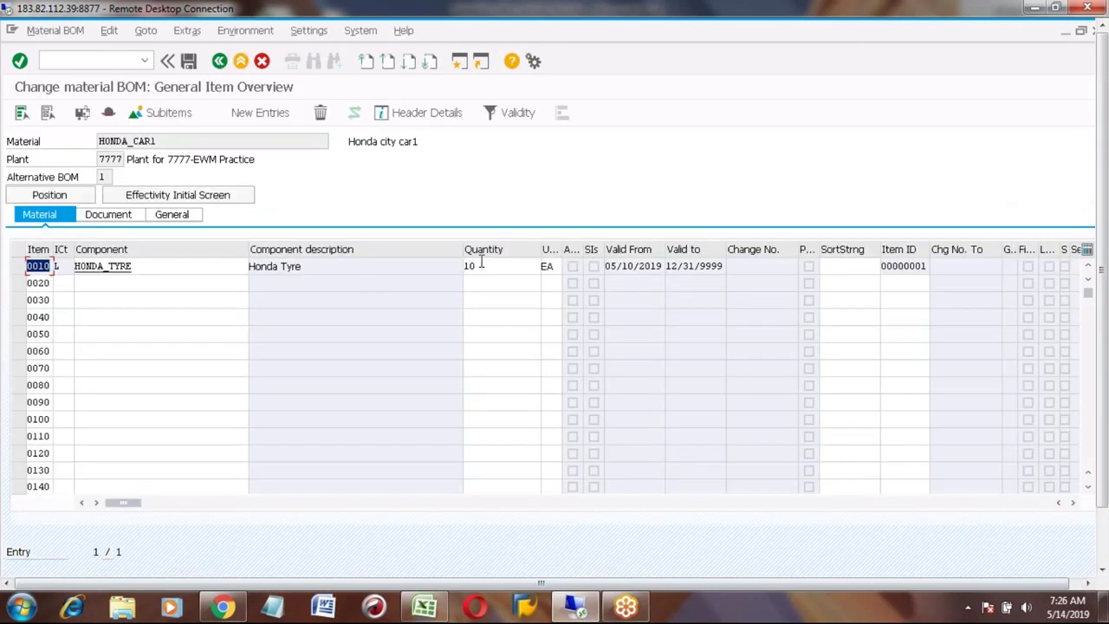
Step: Examine the quantity and Valid From date of the HONDA_TYRE item and the empty item row 0020
{"action": "left_click", "coordinate": [481, 265]}
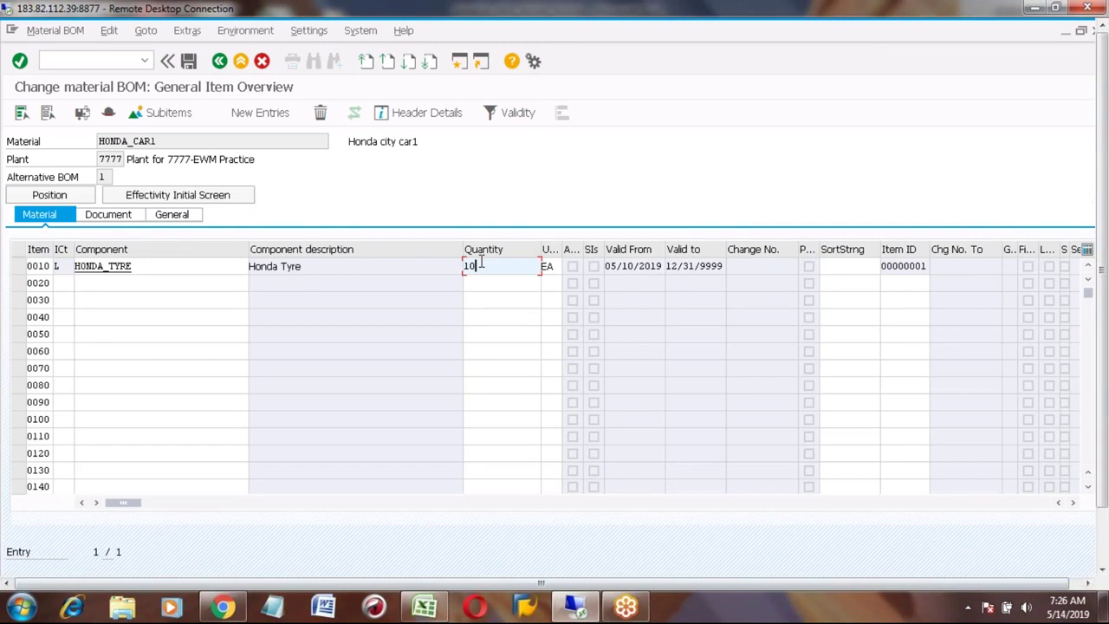
{"action": "left_click", "coordinate": [621, 266]}
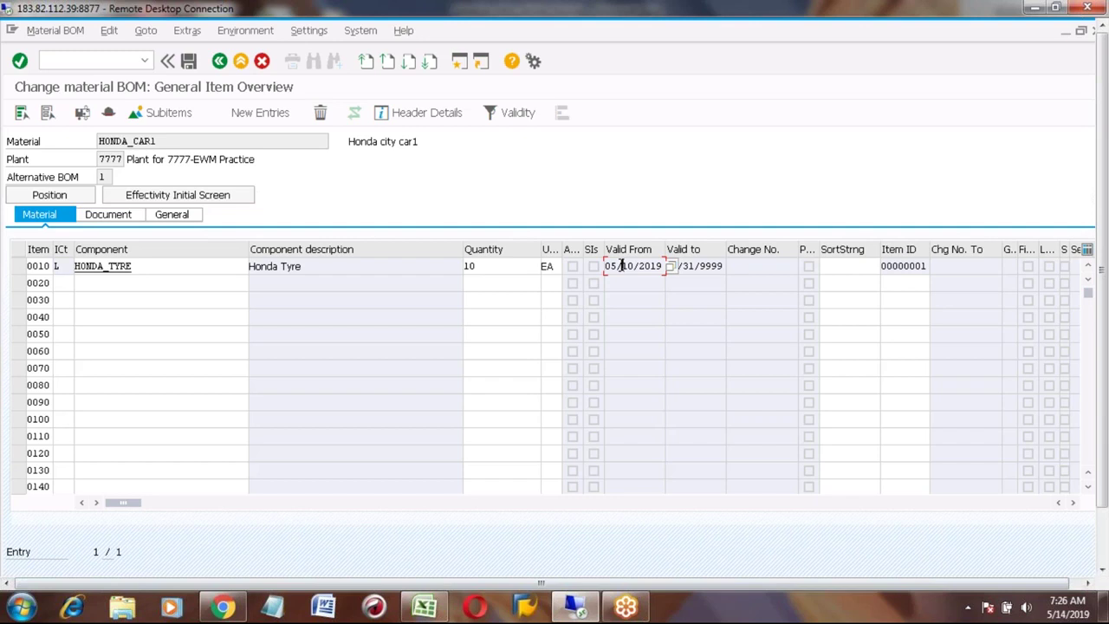
{"action": "left_click", "coordinate": [388, 266]}
{"action": "left_click", "coordinate": [488, 268]}
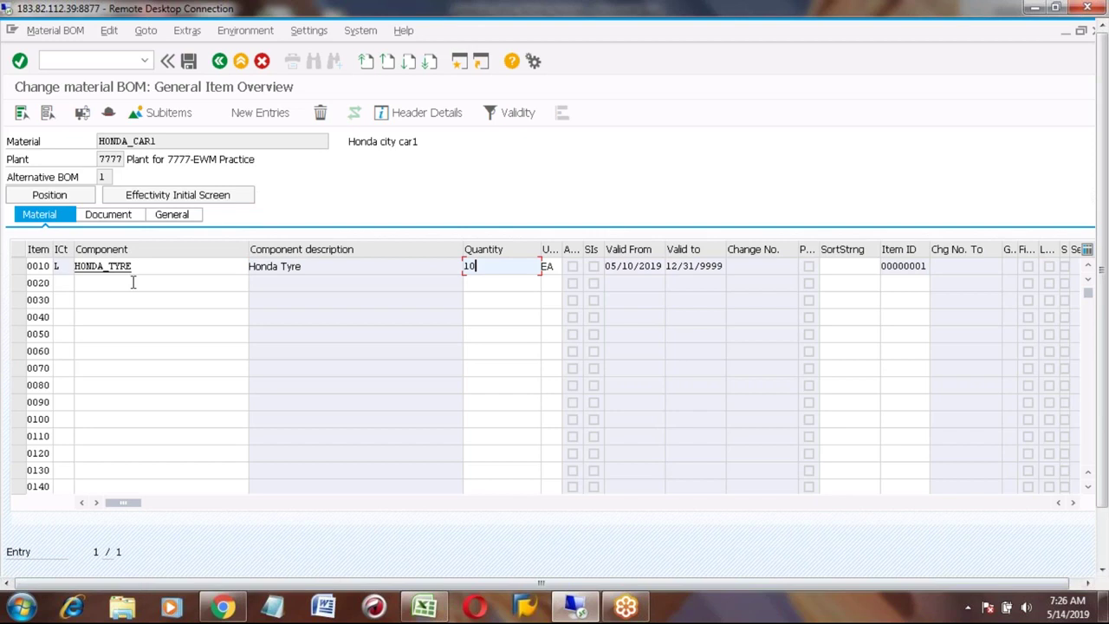
{"action": "left_click", "coordinate": [61, 284]}
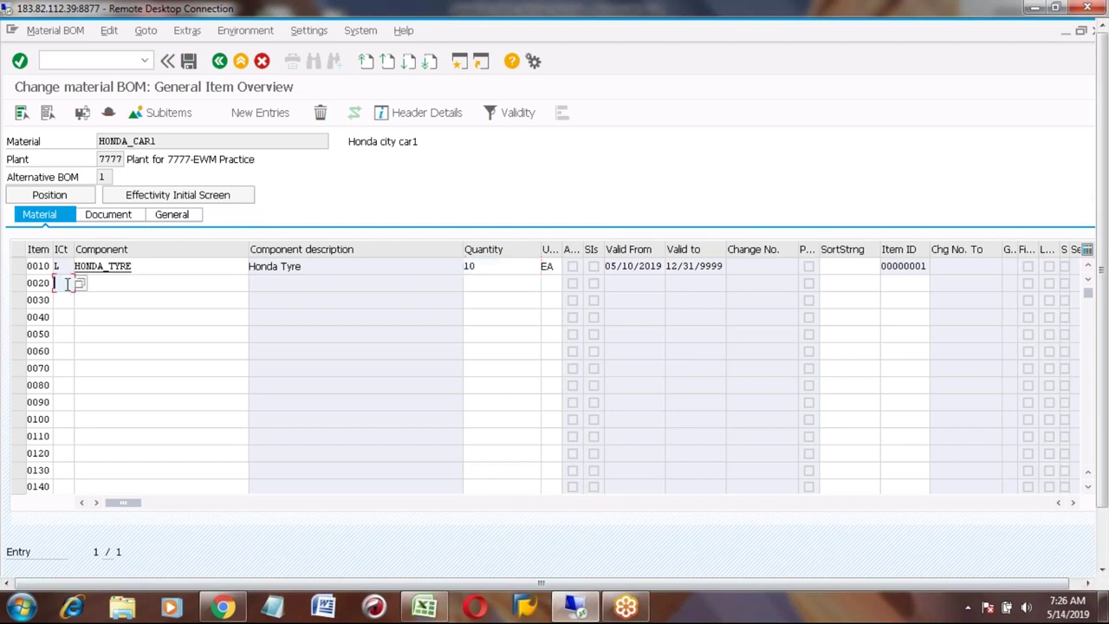
{"action": "left_click", "coordinate": [131, 283]}
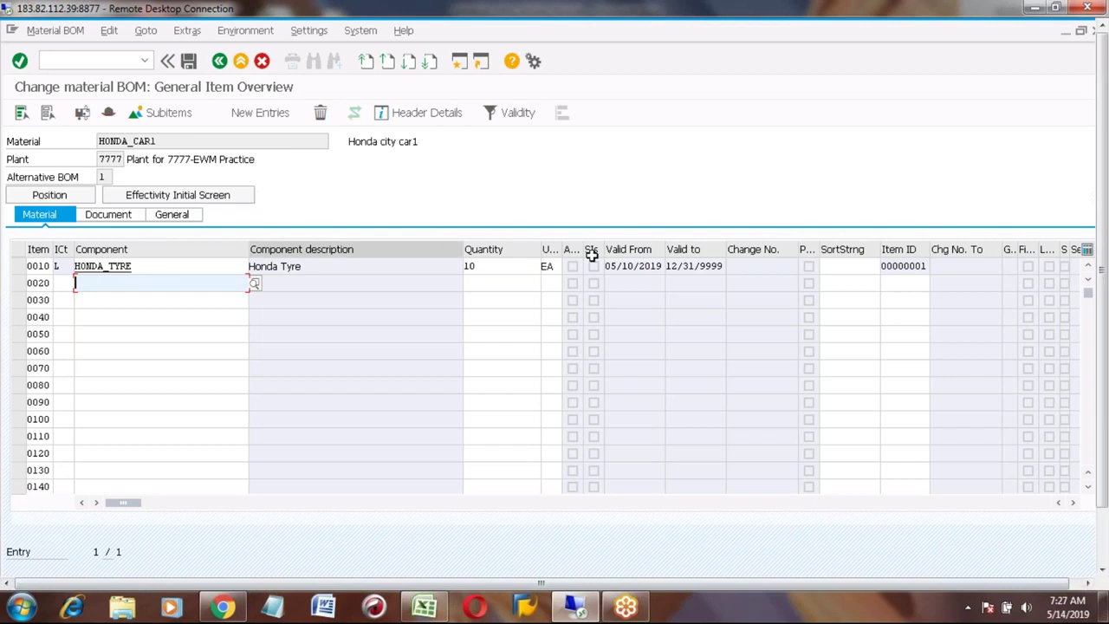
{"action": "left_click", "coordinate": [626, 268]}
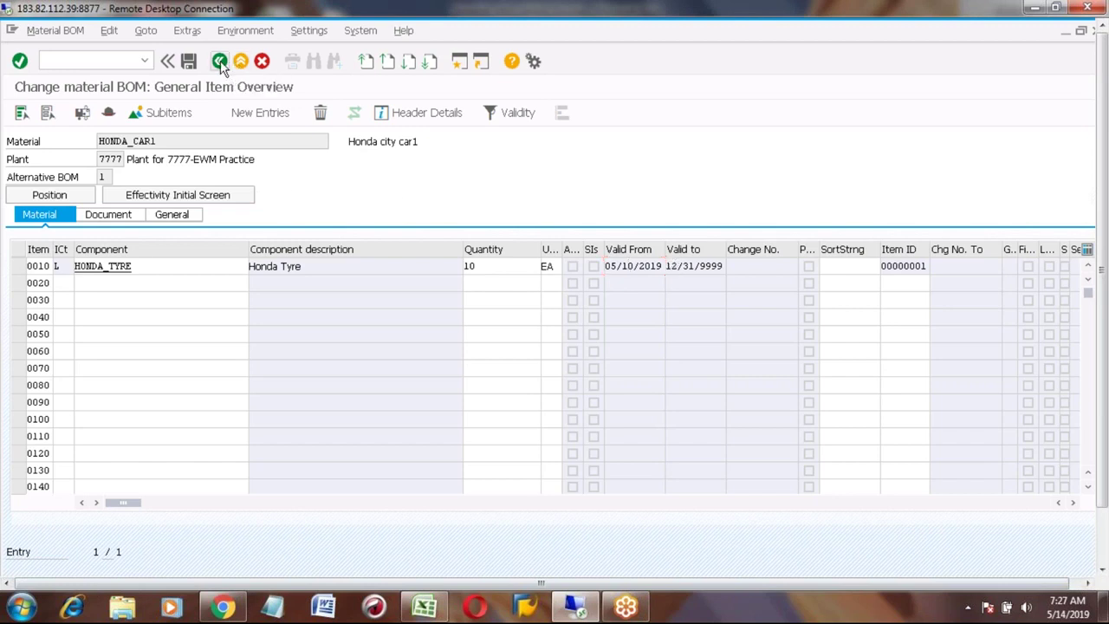
Step: Return to the initial screen of the BOM change transaction and go to the Change Number field
{"action": "left_click", "coordinate": [221, 62]}
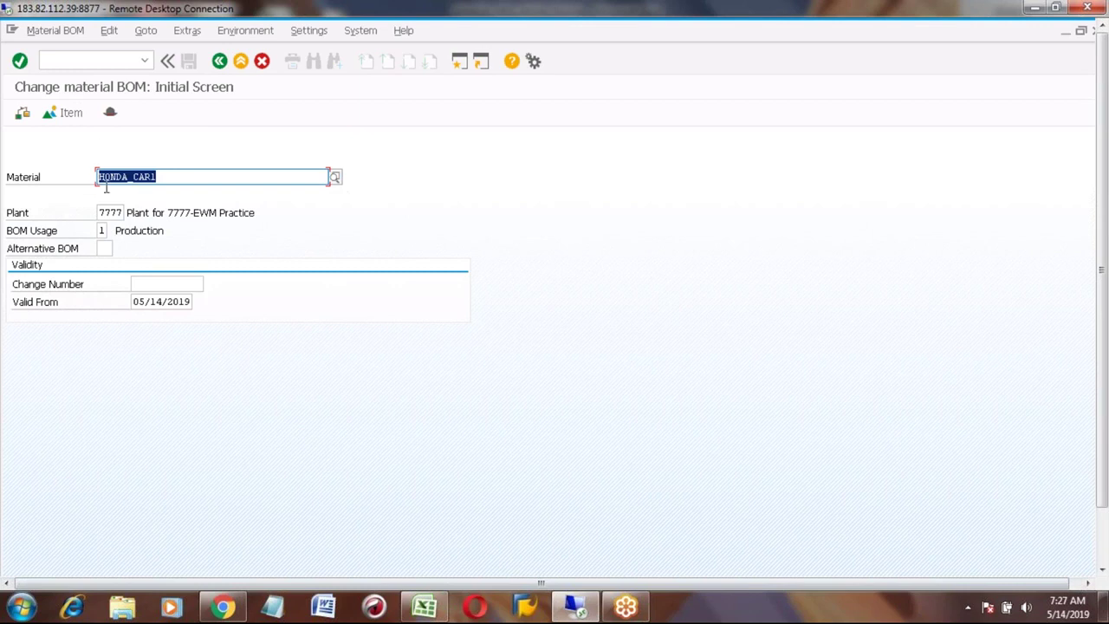
{"action": "left_click", "coordinate": [151, 284]}
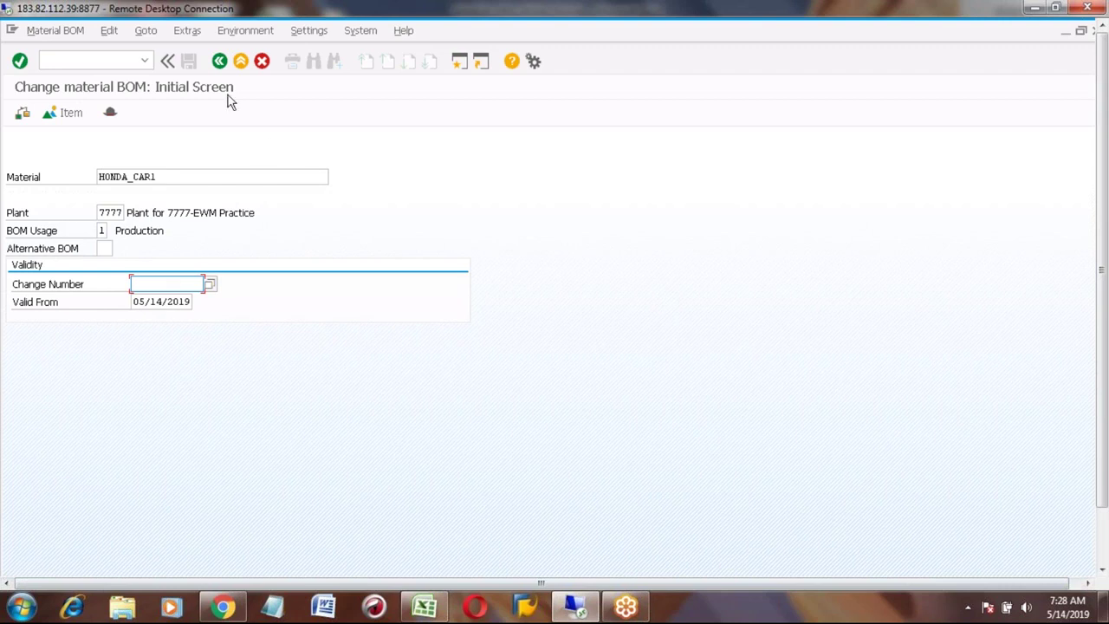
{"action": "left_click", "coordinate": [187, 286]}
Step: Switch to the Excel notes and enter 1, "Create Change Number" and CC01 in cells B780, C780 and E780
{"action": "left_click", "coordinate": [425, 608]}
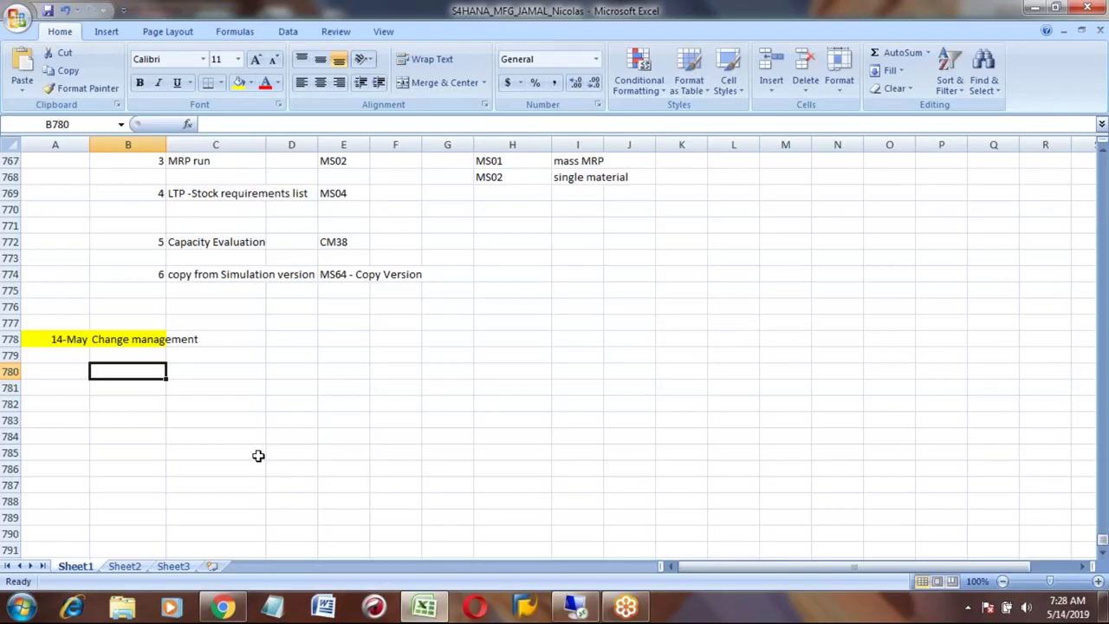
{"action": "type", "text": "1"}
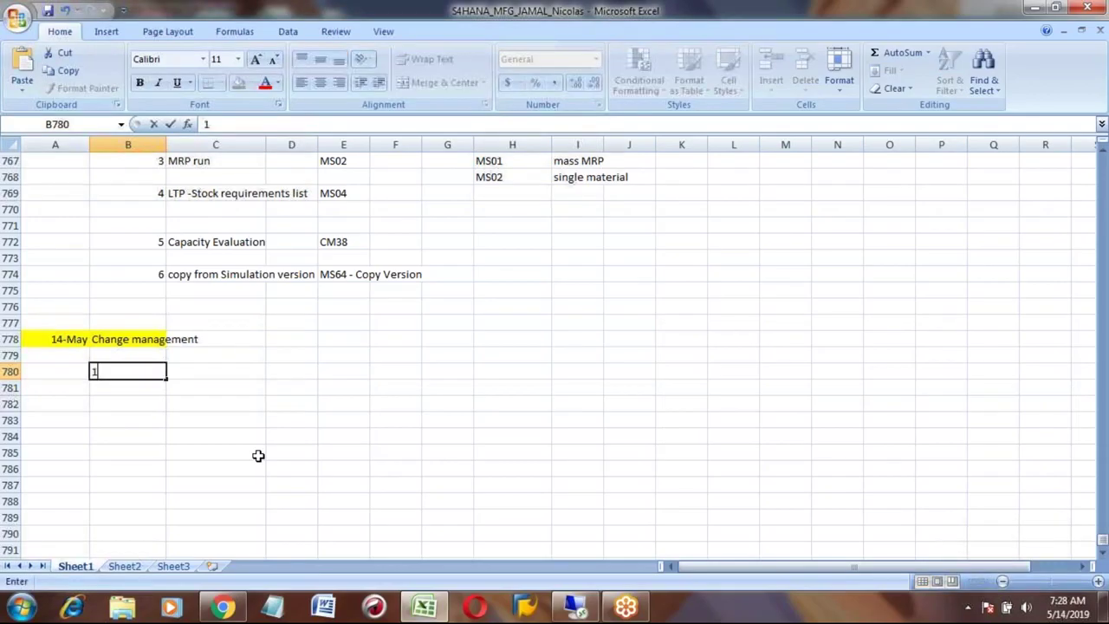
{"action": "key", "text": "Tab"}
{"action": "type", "text": "CR"}
{"action": "key", "text": "BackSpace"}
{"action": "key", "text": "BackSpace"}
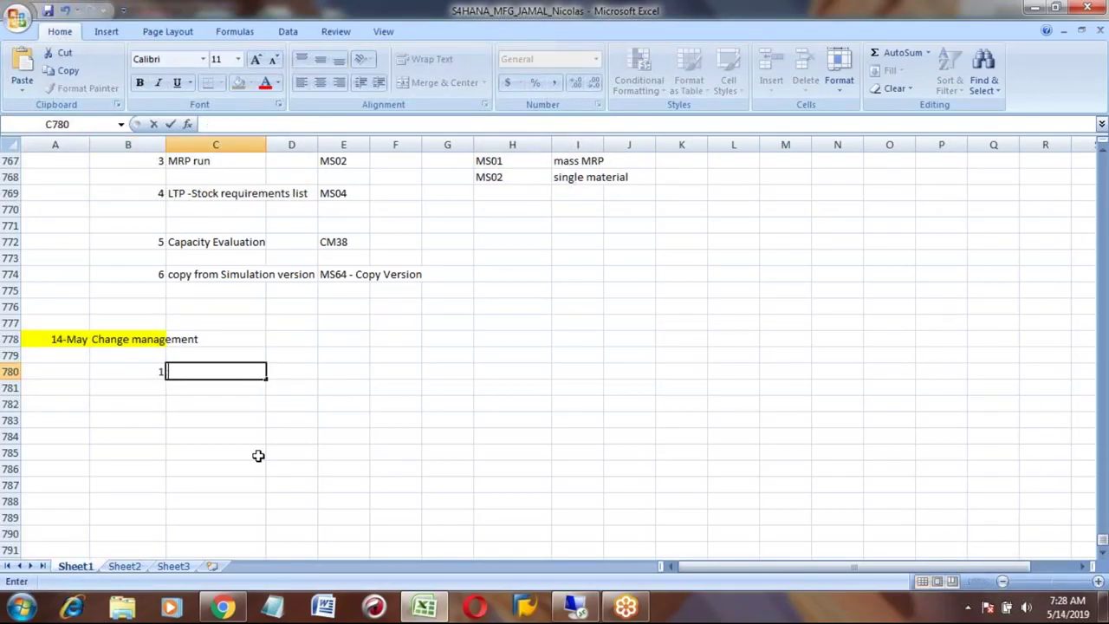
{"action": "type", "text": "Create Ch"}
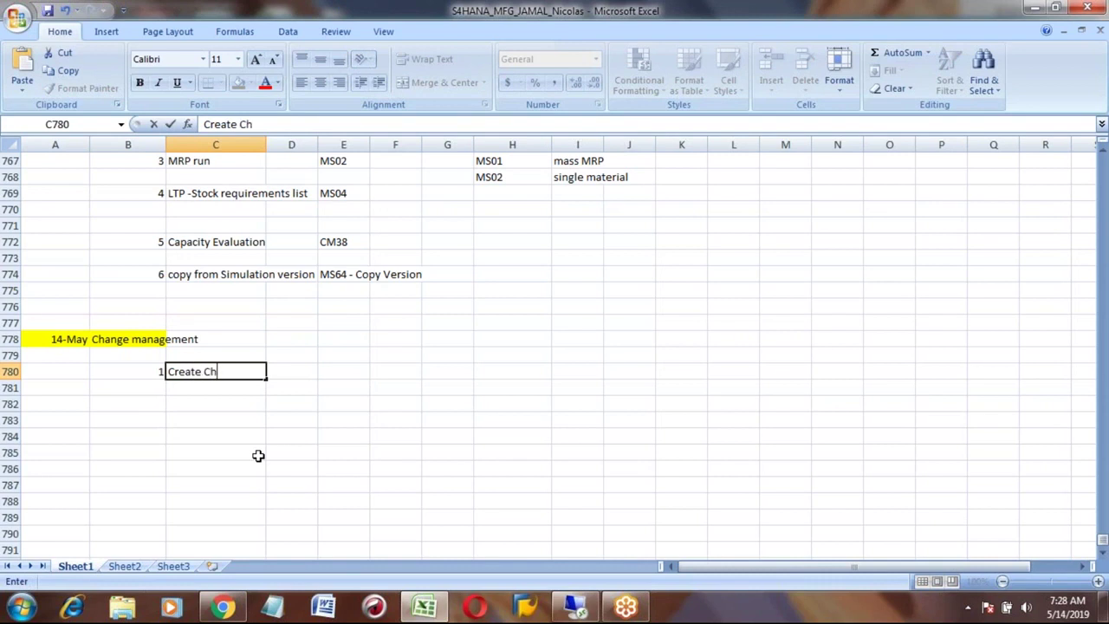
{"action": "type", "text": "ange Number"}
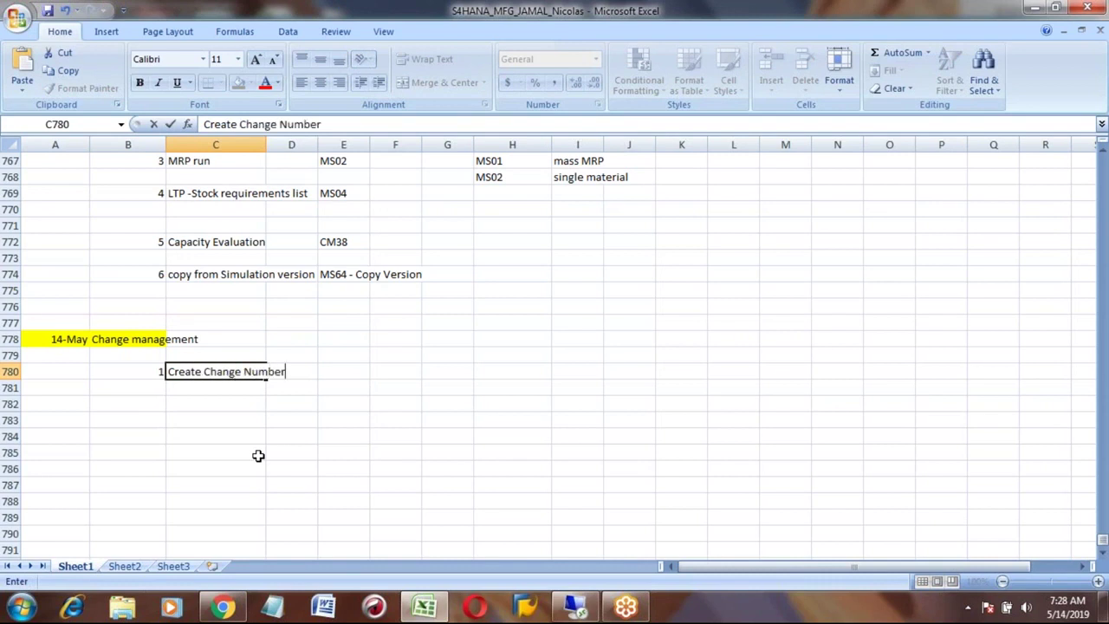
{"action": "key", "text": "Tab"}
{"action": "key", "text": "Tab"}
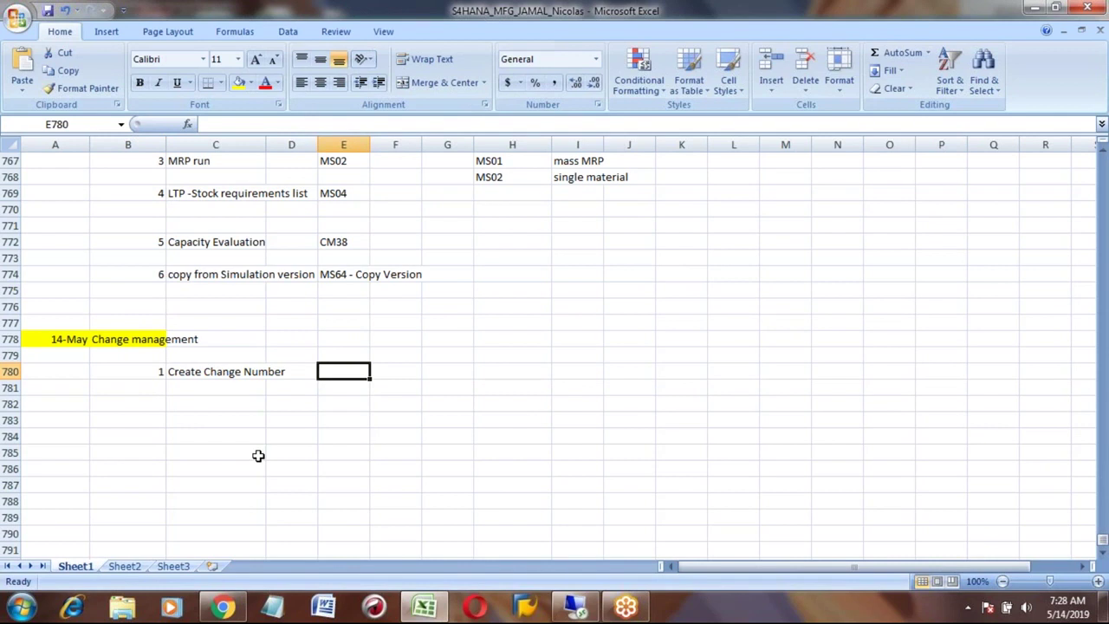
{"action": "type", "text": "CC01"}
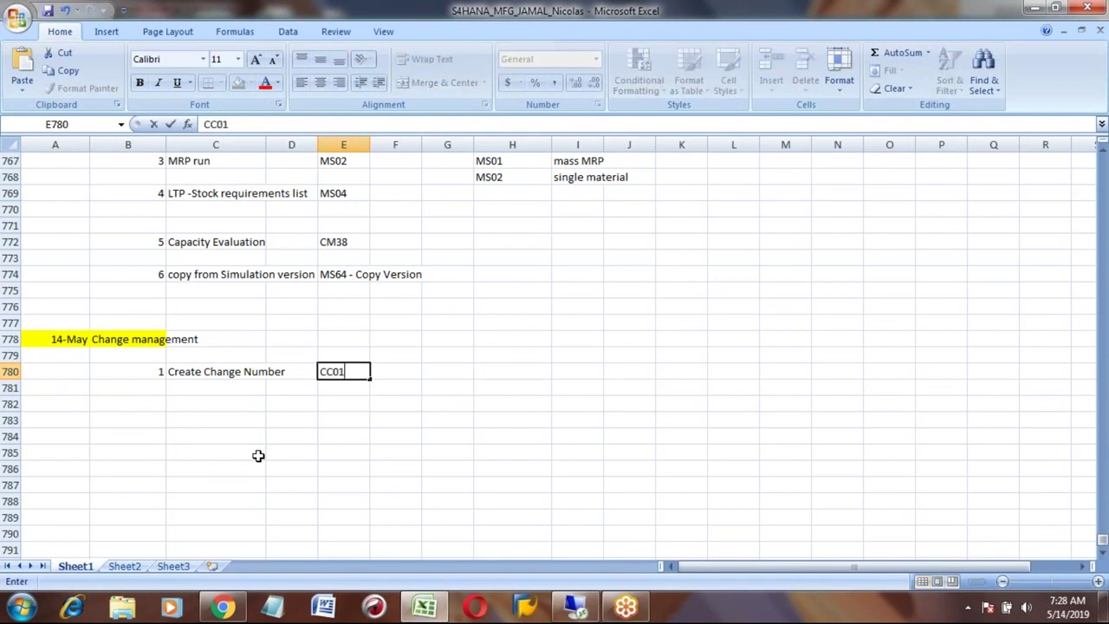
{"action": "key", "text": "Return"}
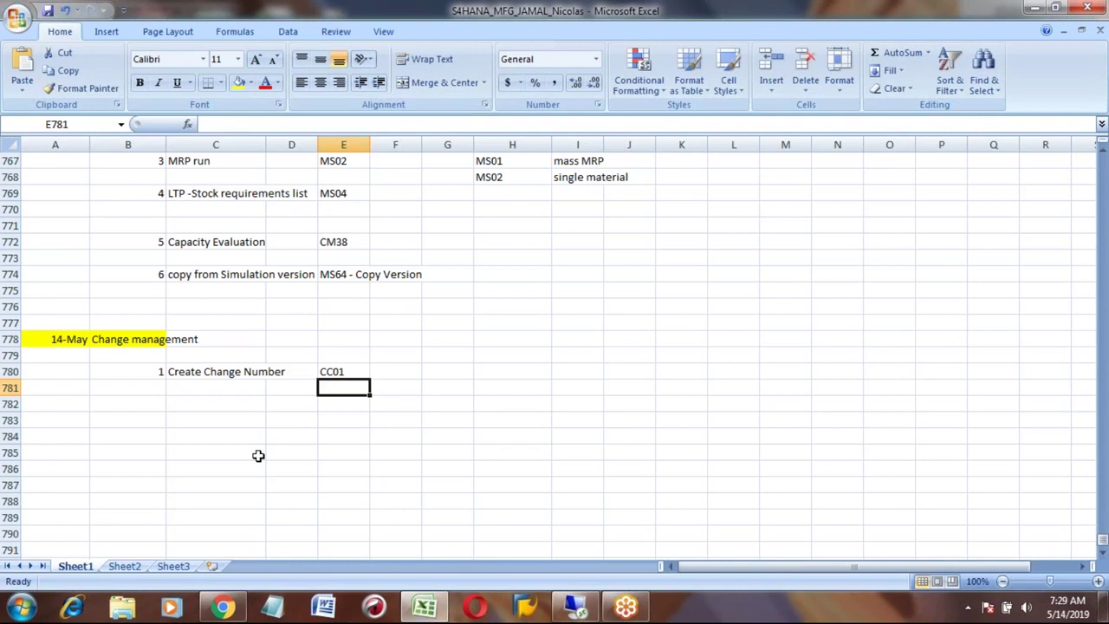
Step: Switch back to SAP, leave the BOM change transaction and open Create Change Master with transaction CC01
{"action": "key", "text": "alt+Tab"}
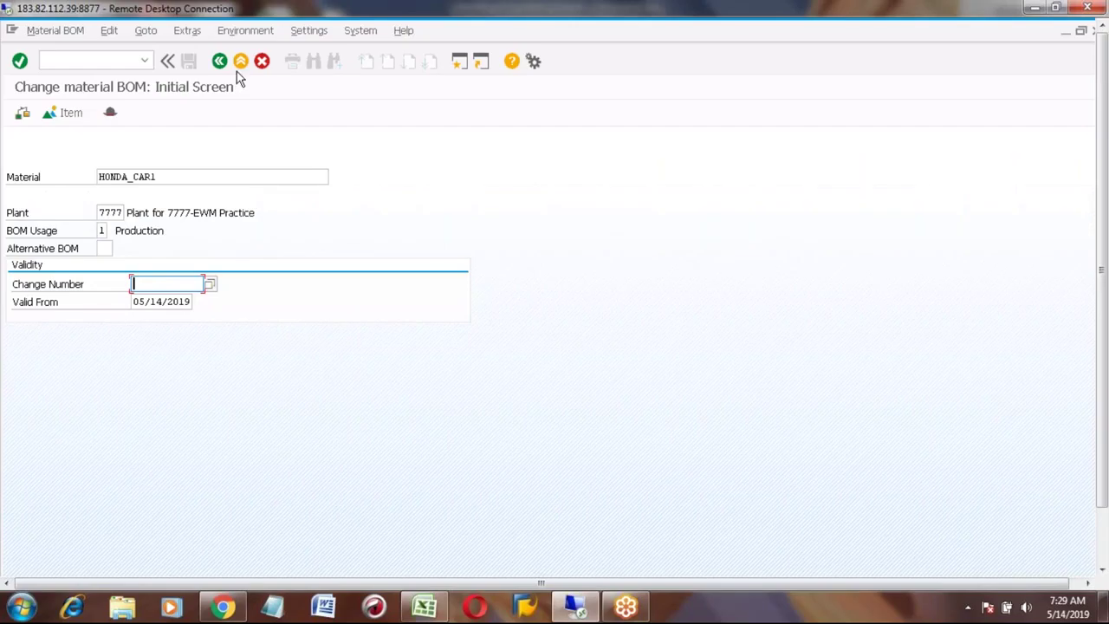
{"action": "left_click", "coordinate": [240, 61]}
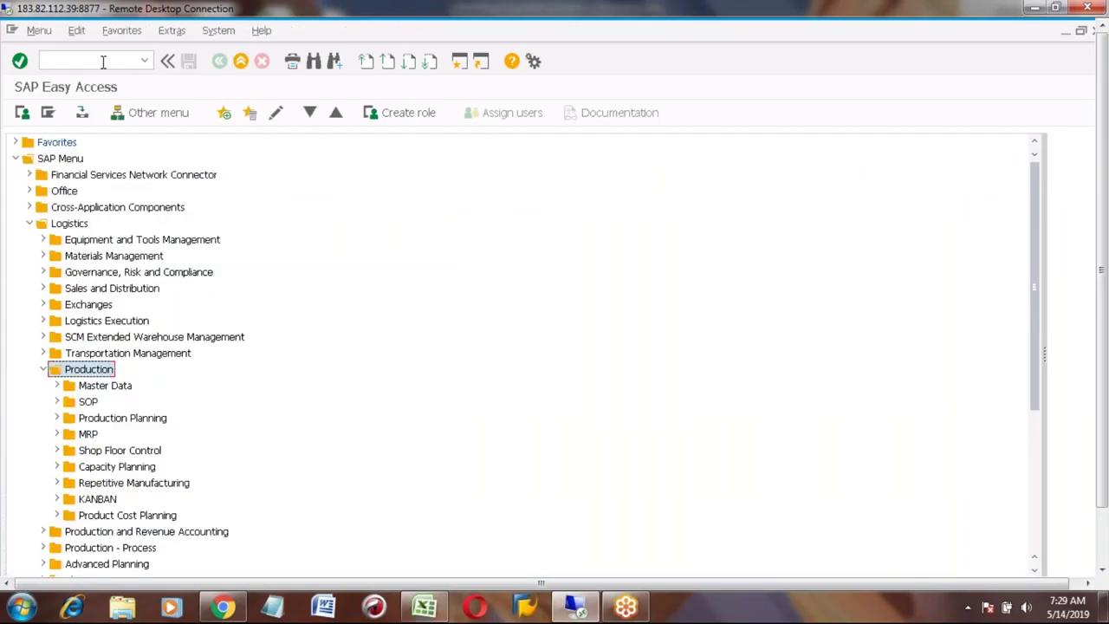
{"action": "type", "text": "cs03"}
{"action": "key", "text": "Return"}
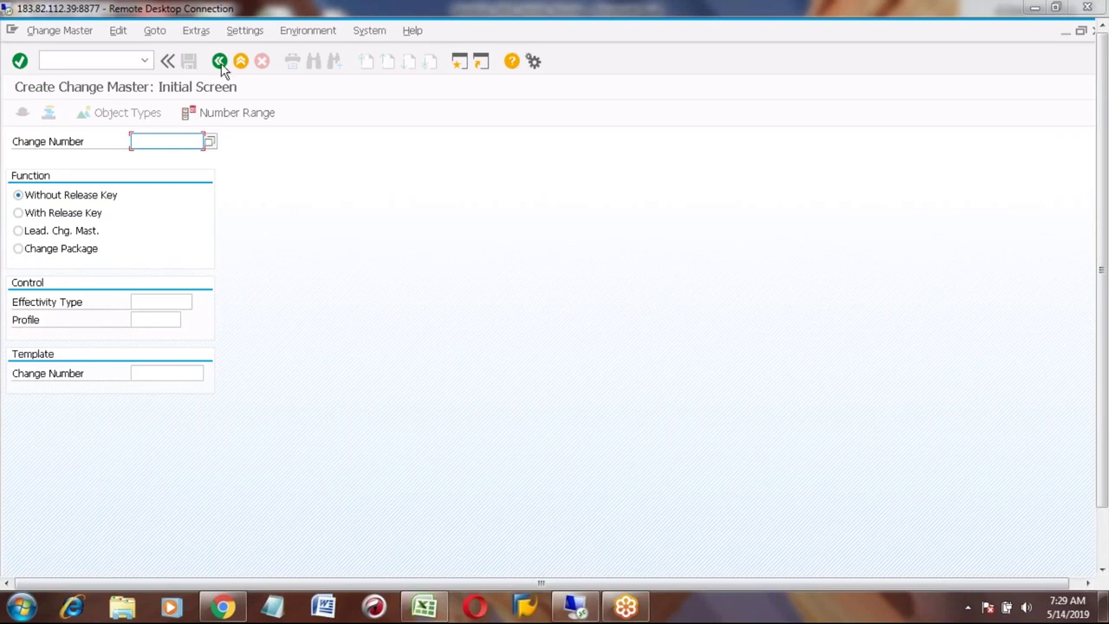
Step: Switch to the Excel notes and review the Change management heading, the "Create Change Number" entry and its transaction code
{"action": "left_click", "coordinate": [424, 606]}
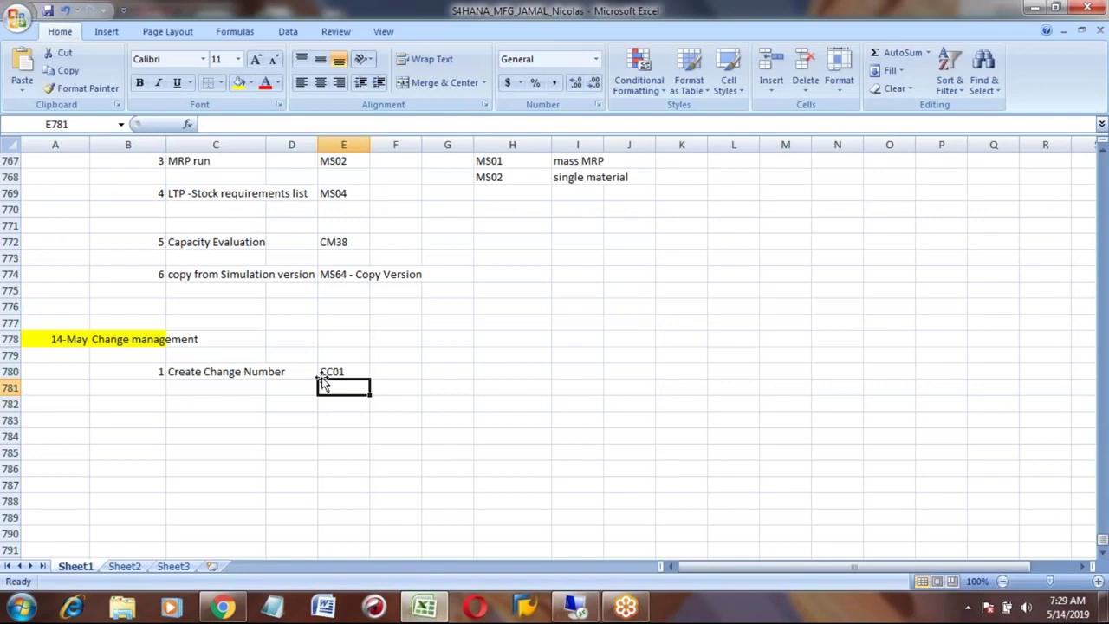
{"action": "left_click", "coordinate": [189, 370]}
{"action": "left_click", "coordinate": [114, 336]}
{"action": "left_click", "coordinate": [191, 370]}
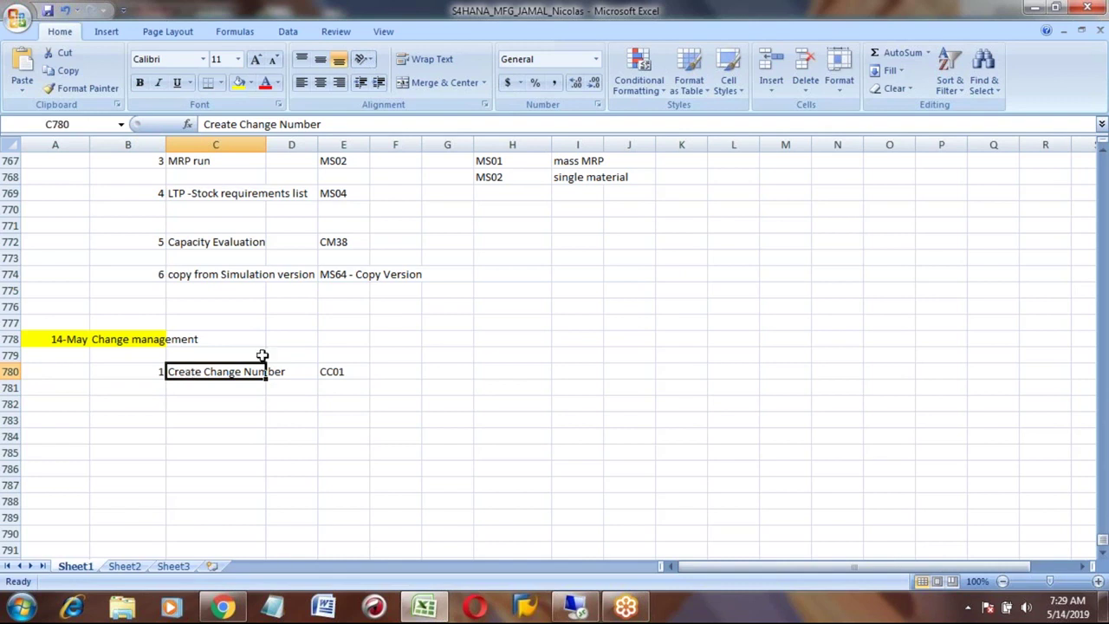
{"action": "left_click", "coordinate": [330, 372]}
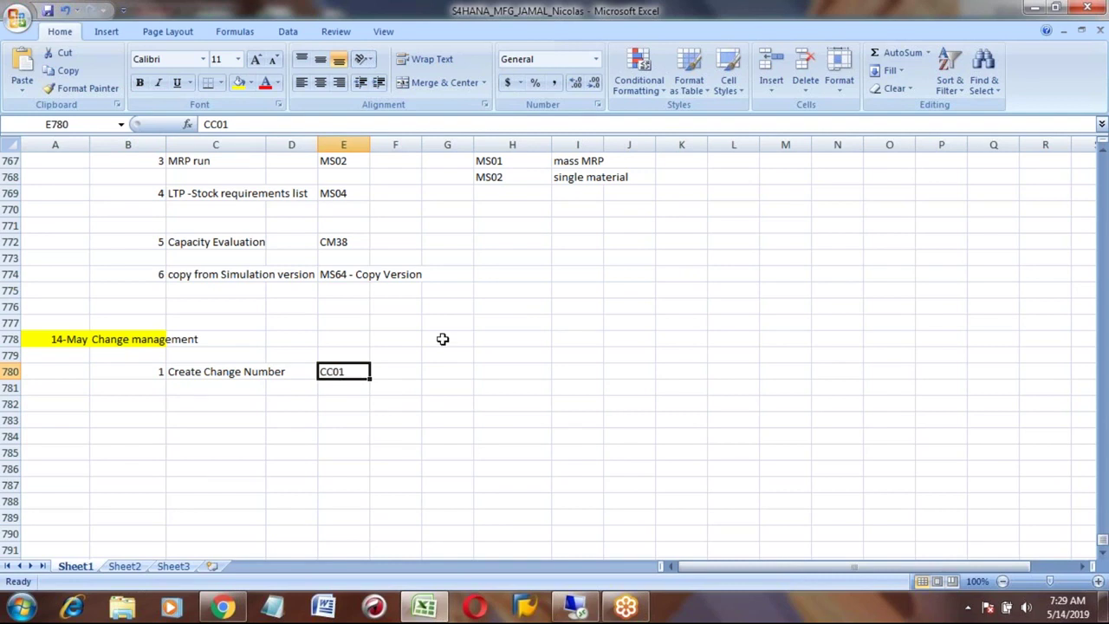
Step: Switch back to SAP, restart the Create Change Master transaction and start a change master with change number JUNE2019
{"action": "key", "text": "alt+Tab"}
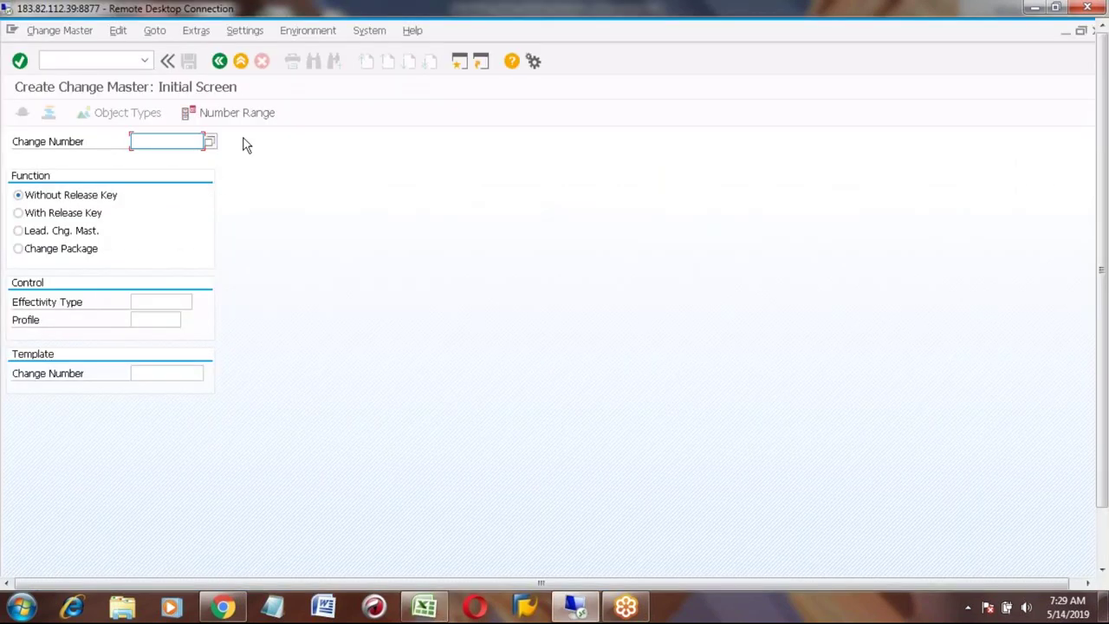
{"action": "key", "text": "F3"}
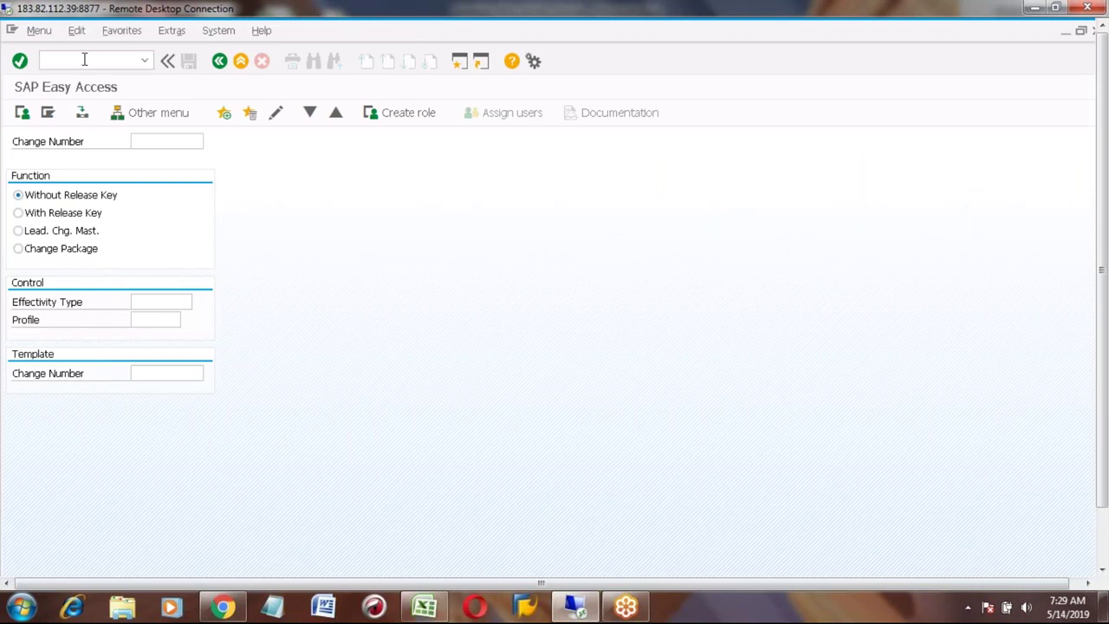
{"action": "double_click", "coordinate": [84, 59]}
{"action": "key", "text": "Return"}
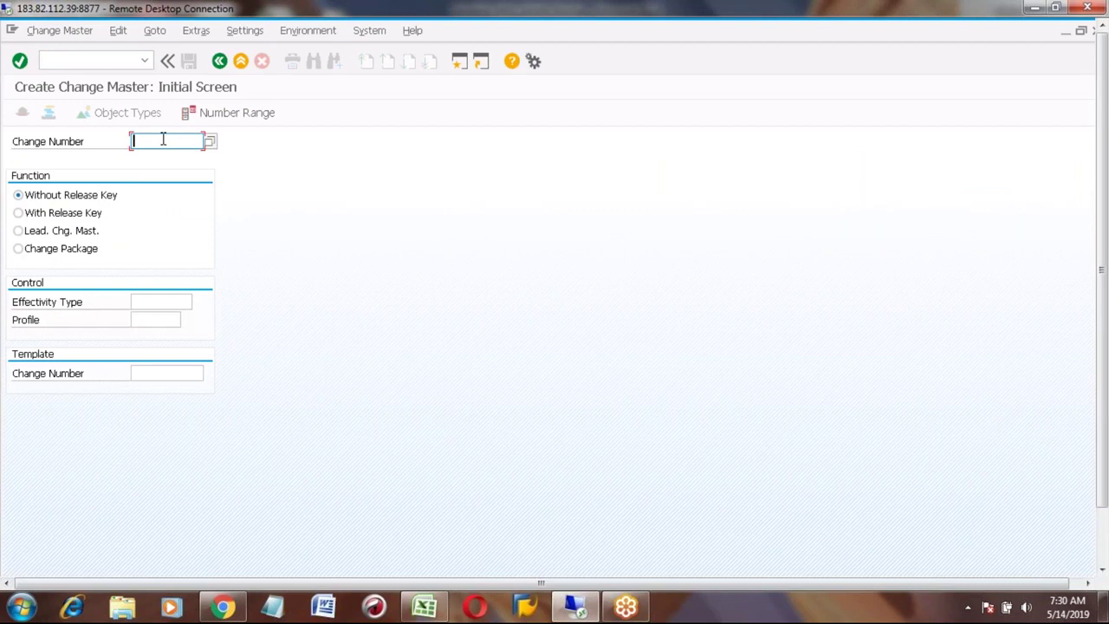
{"action": "type", "text": "JUNE2019"}
{"action": "key", "text": "Return"}
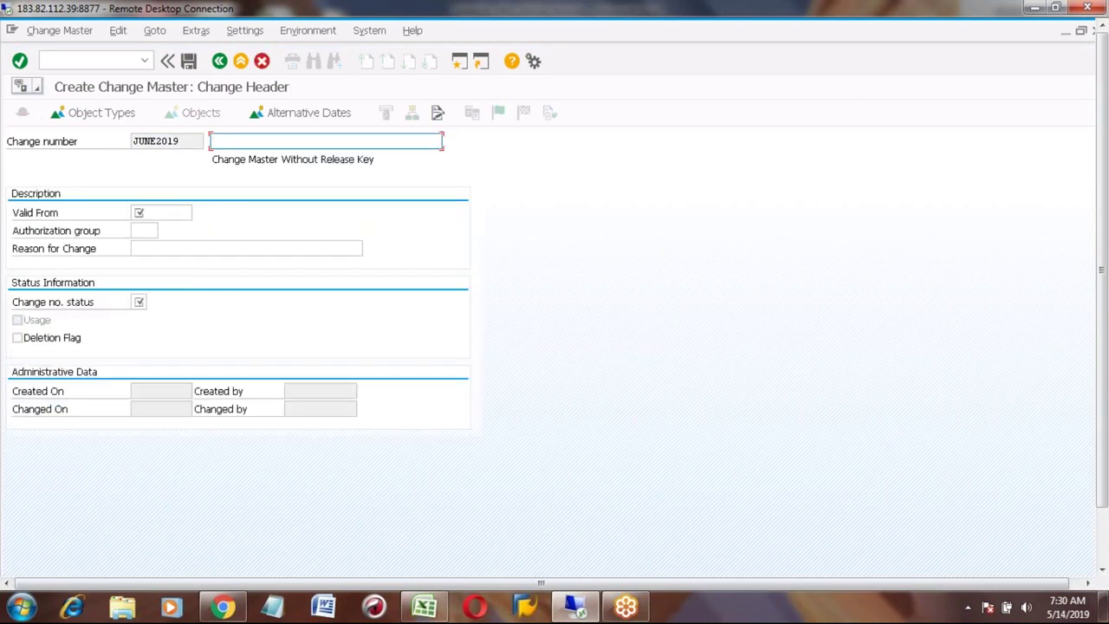
Step: Describe the change master as "BOM changes from June2019" and set its Valid From date to 06/01/2019
{"action": "left_click", "coordinate": [228, 137]}
{"action": "type", "text": "BOM changes from June2019"}
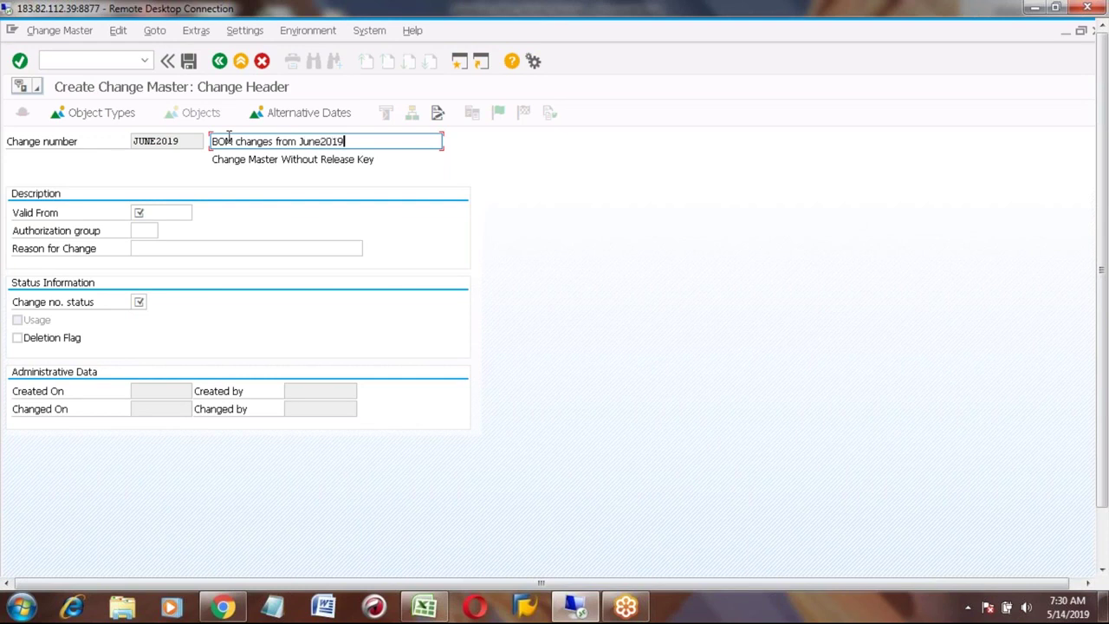
{"action": "left_click", "coordinate": [153, 211]}
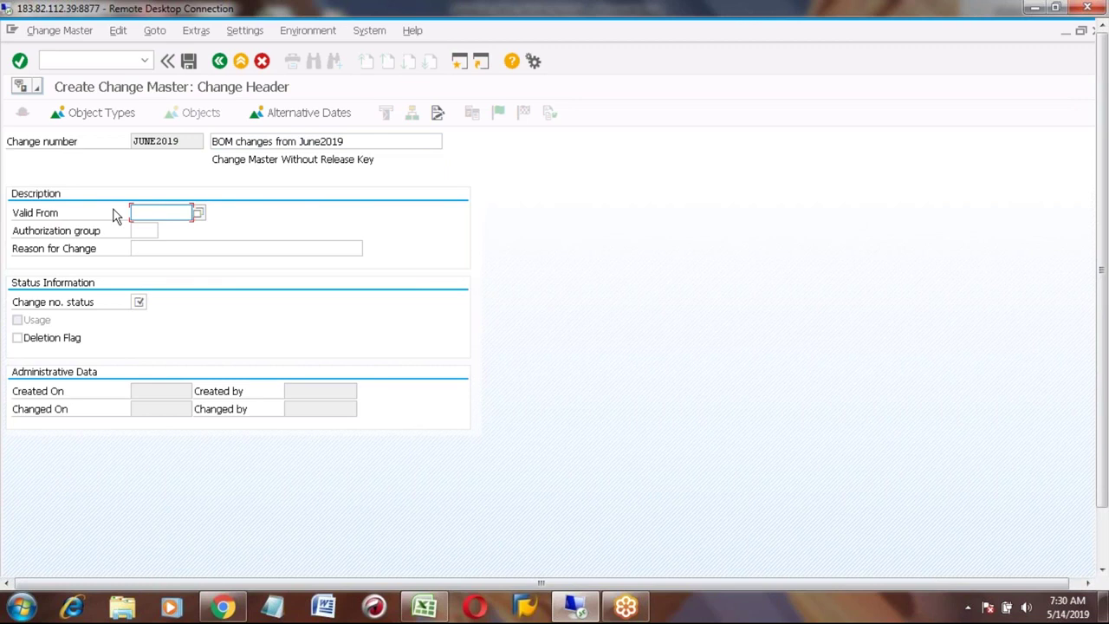
{"action": "left_click", "coordinate": [198, 213]}
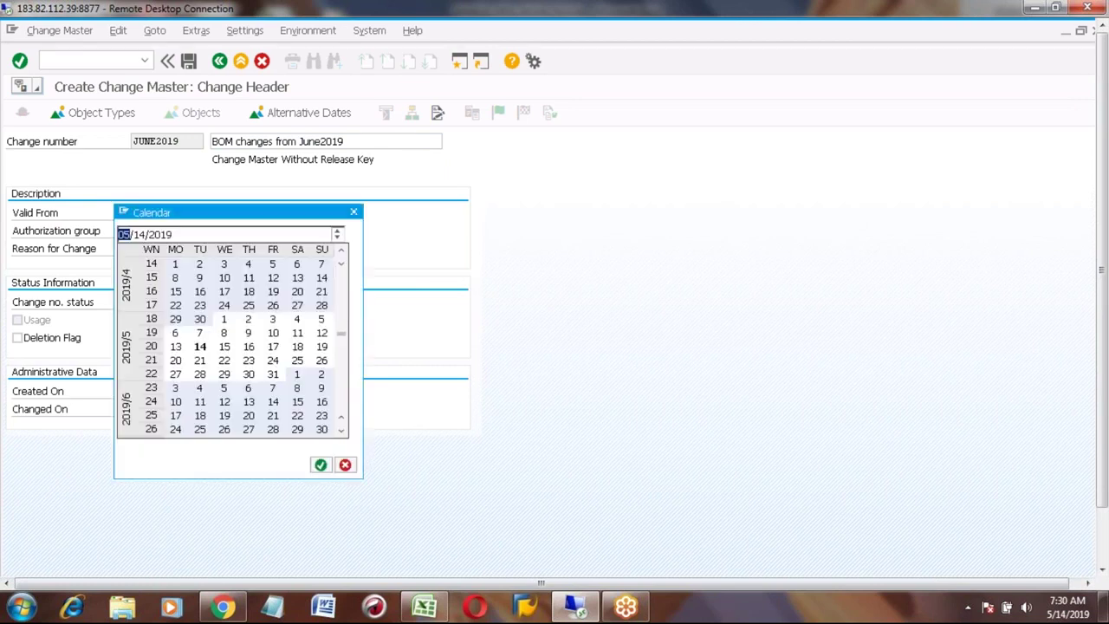
{"action": "left_click", "coordinate": [298, 376]}
{"action": "double_click", "coordinate": [298, 376]}
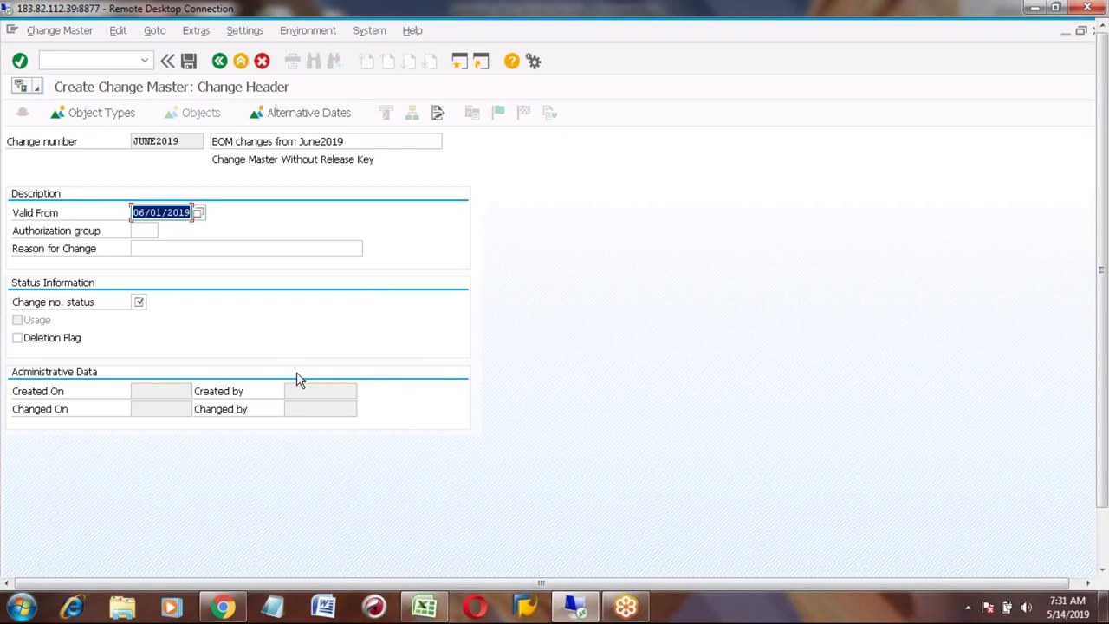
Step: Set the change number status to 01 (Active) from the list of possible values
{"action": "left_click", "coordinate": [138, 301]}
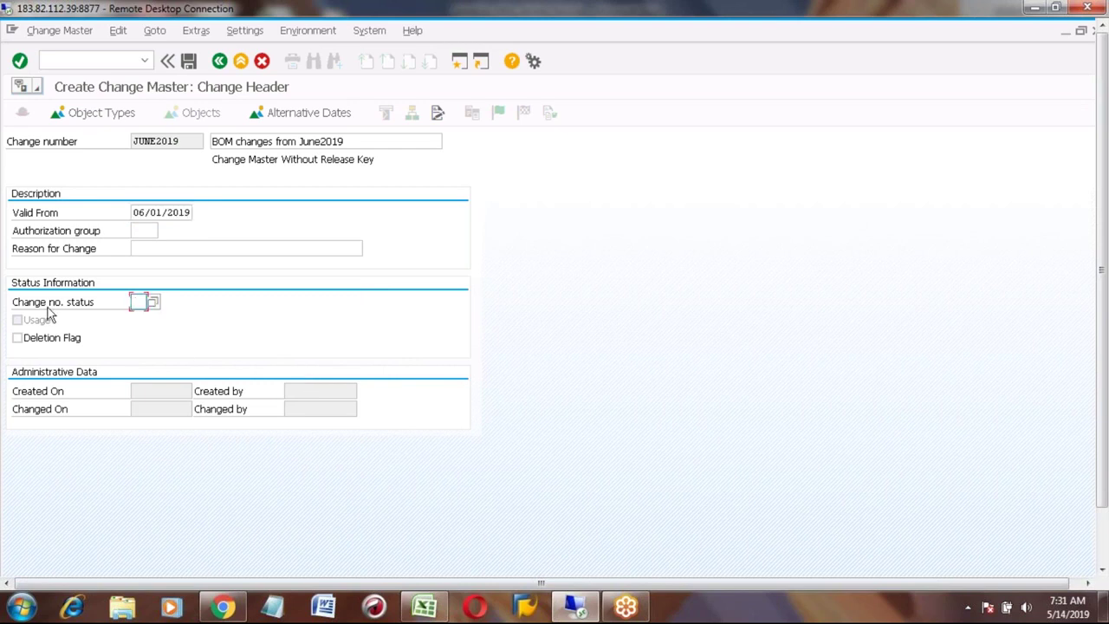
{"action": "left_click", "coordinate": [153, 302]}
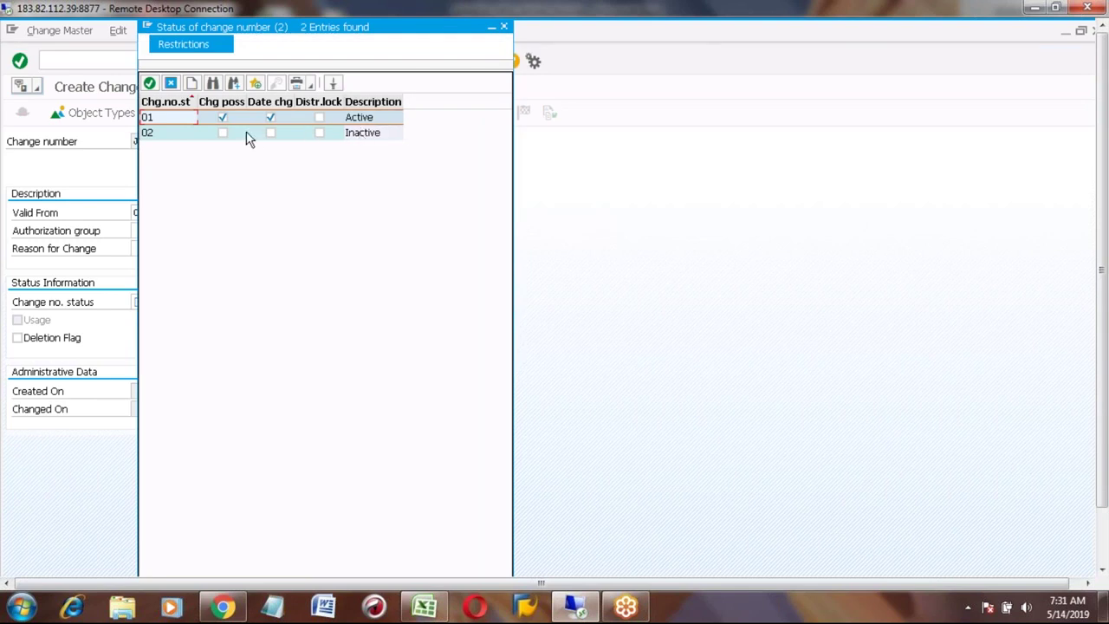
{"action": "double_click", "coordinate": [161, 118]}
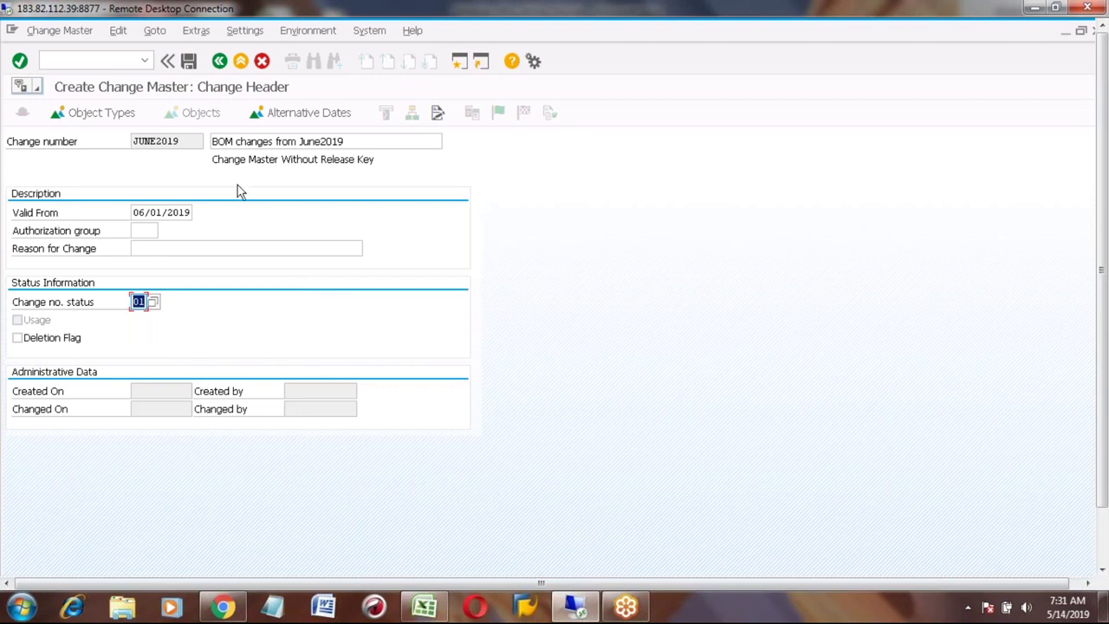
Step: Open the object types and enable Actv., Object, MgtRec, Gen new and GenDial for Bill of Material
{"action": "left_click", "coordinate": [92, 113]}
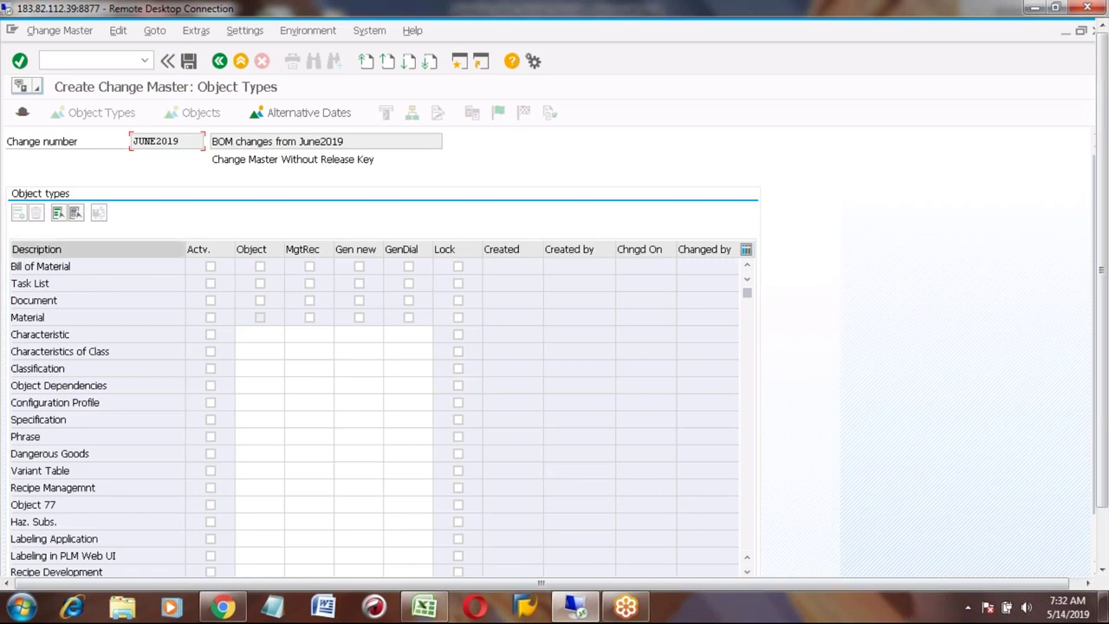
{"action": "left_click", "coordinate": [59, 266]}
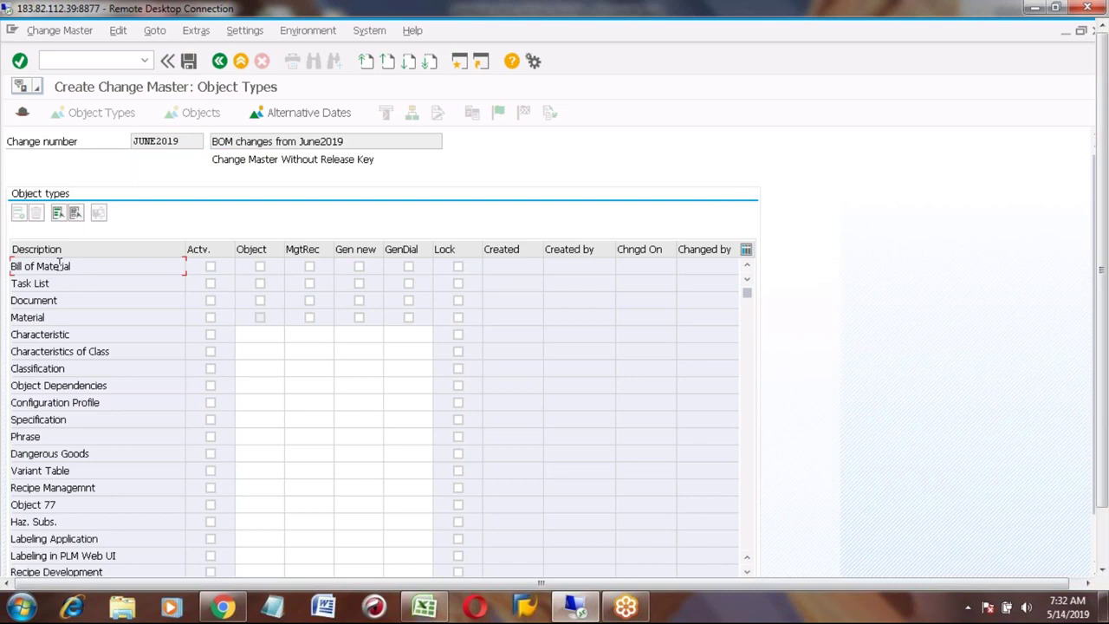
{"action": "left_click", "coordinate": [210, 267]}
{"action": "left_click", "coordinate": [259, 266]}
{"action": "left_click", "coordinate": [312, 267]}
{"action": "left_click", "coordinate": [358, 268]}
{"action": "left_click", "coordinate": [408, 268]}
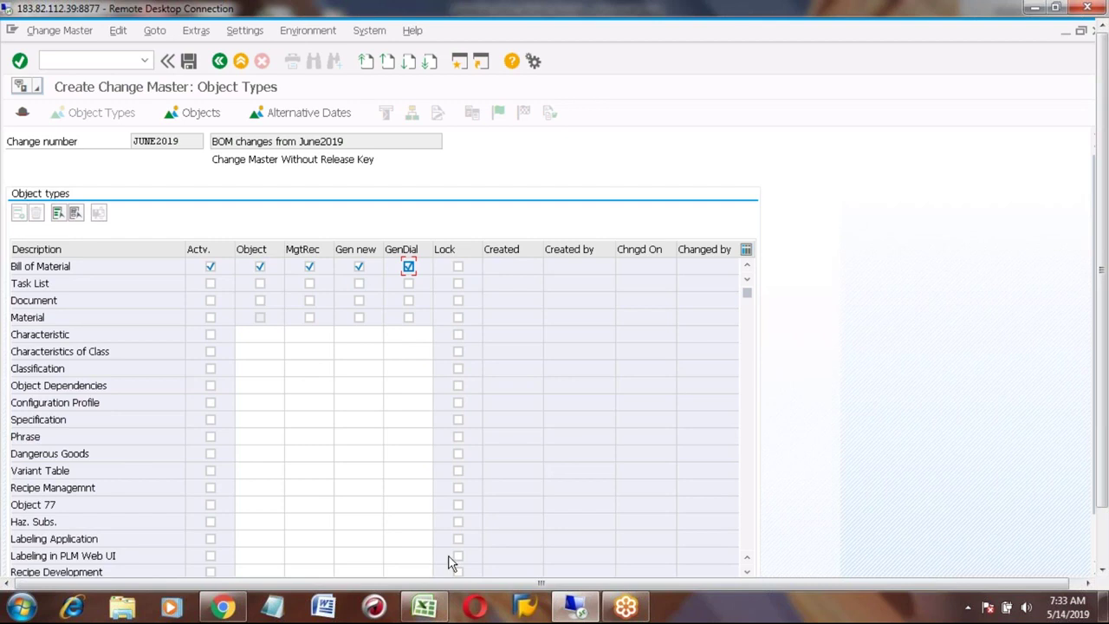
Step: Examine the remaining object types down to the end of the list, and return to the Bill of Material row
{"action": "left_click", "coordinate": [750, 534]}
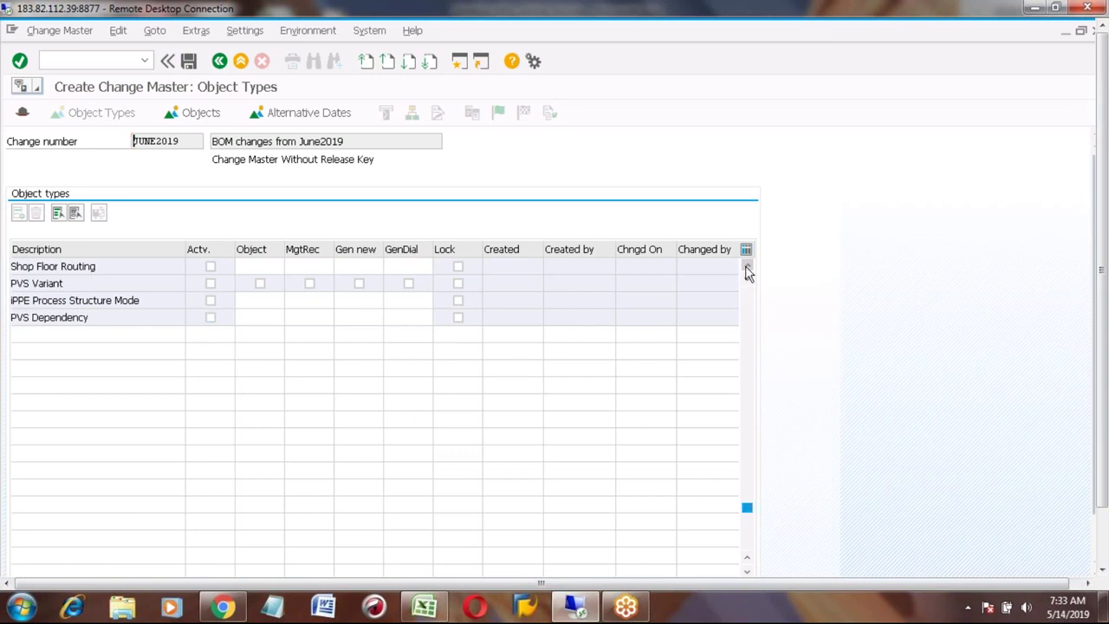
{"action": "left_click", "coordinate": [748, 268]}
{"action": "left_click", "coordinate": [748, 269]}
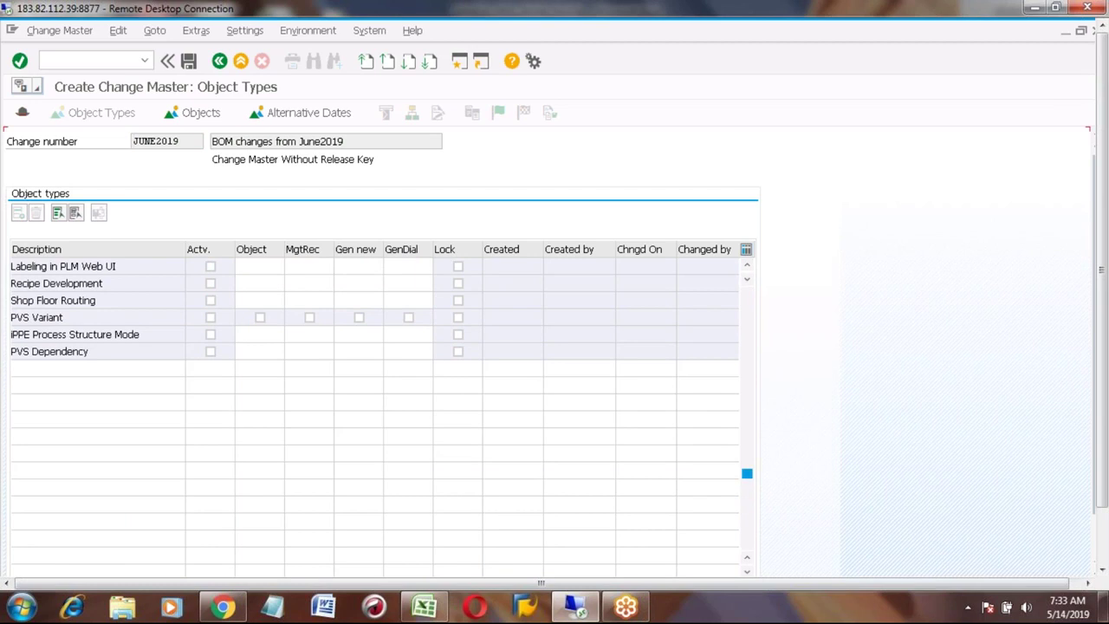
{"action": "left_click", "coordinate": [747, 269]}
{"action": "left_click", "coordinate": [747, 268]}
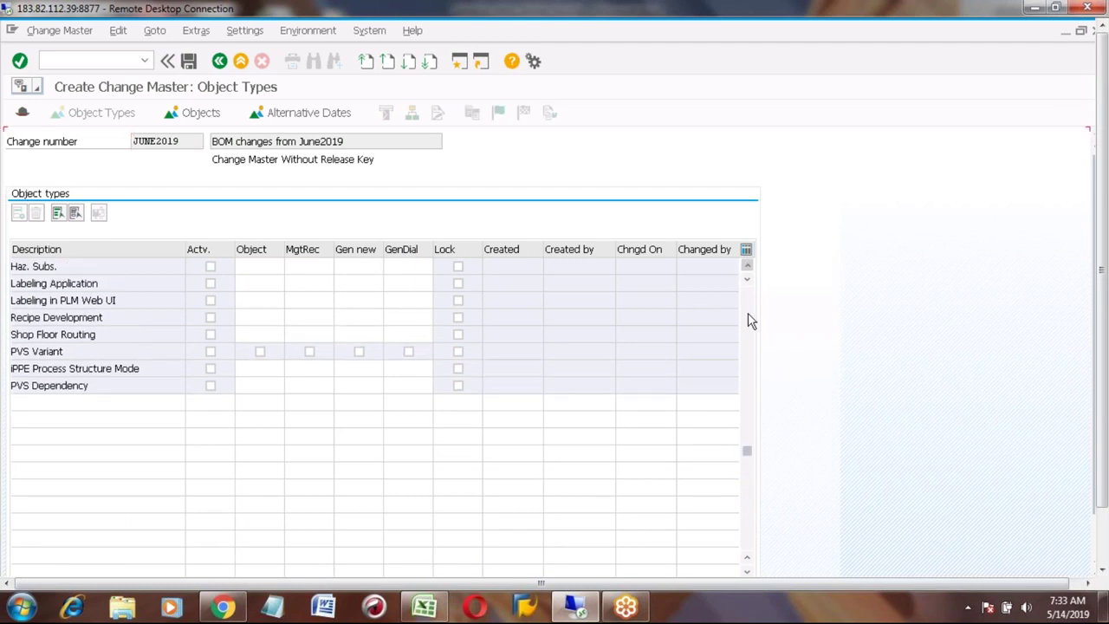
{"action": "scroll", "coordinate": [747, 317], "scroll_direction": "up", "scroll_amount": 1}
{"action": "scroll", "coordinate": [747, 318], "scroll_direction": "up", "scroll_amount": 1}
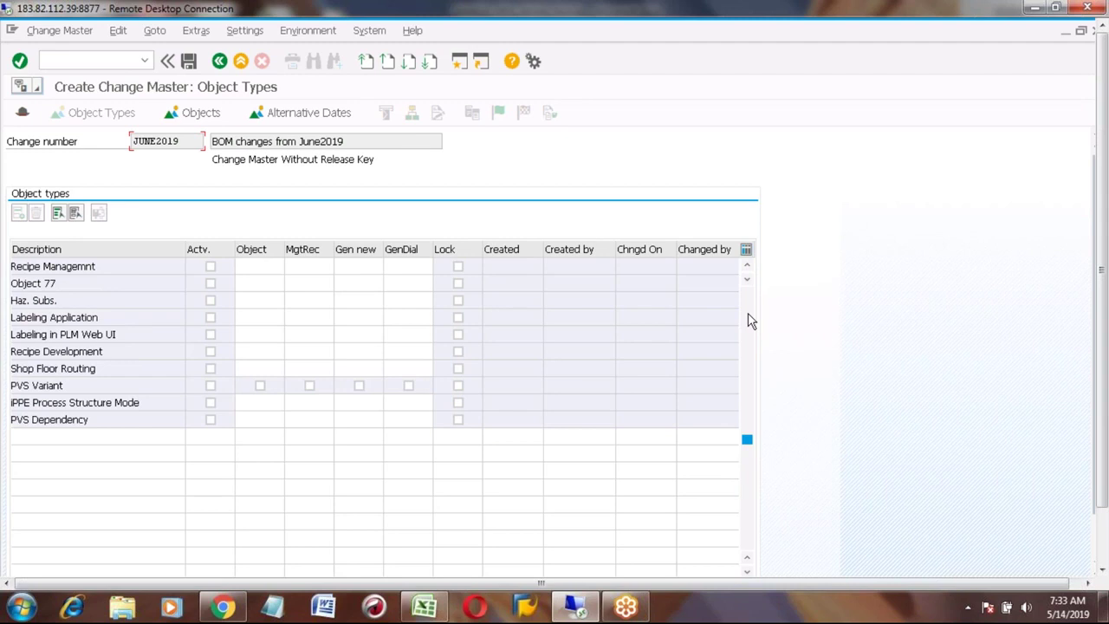
{"action": "left_click", "coordinate": [751, 320]}
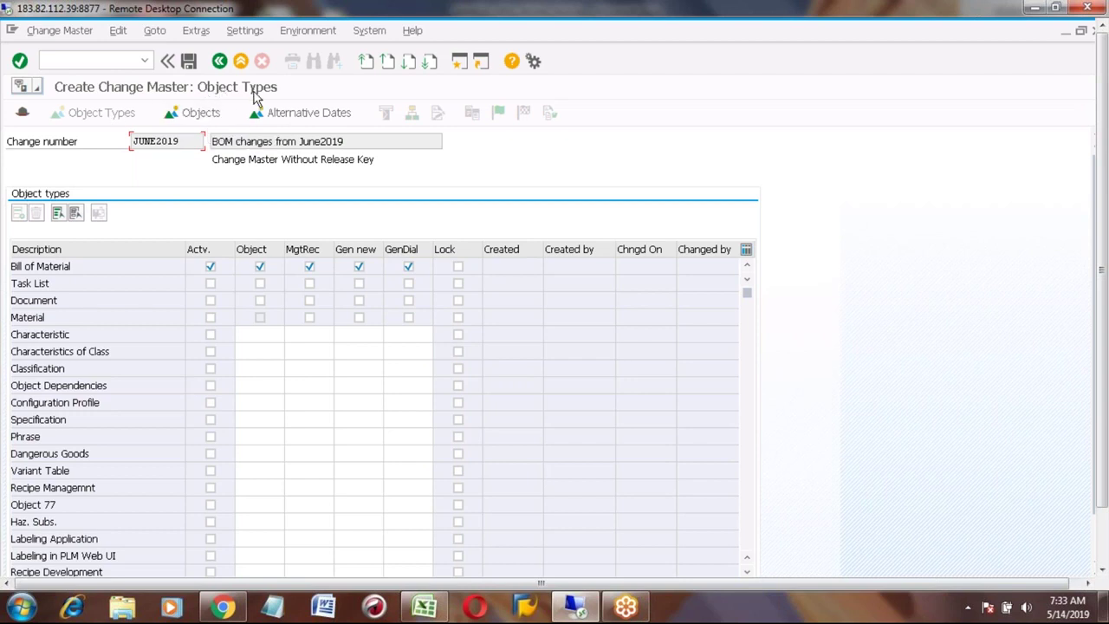
Step: Open the objects of change number JUNE2019 and add HONDA_CAR1 as the first material BOM
{"action": "left_click", "coordinate": [201, 121]}
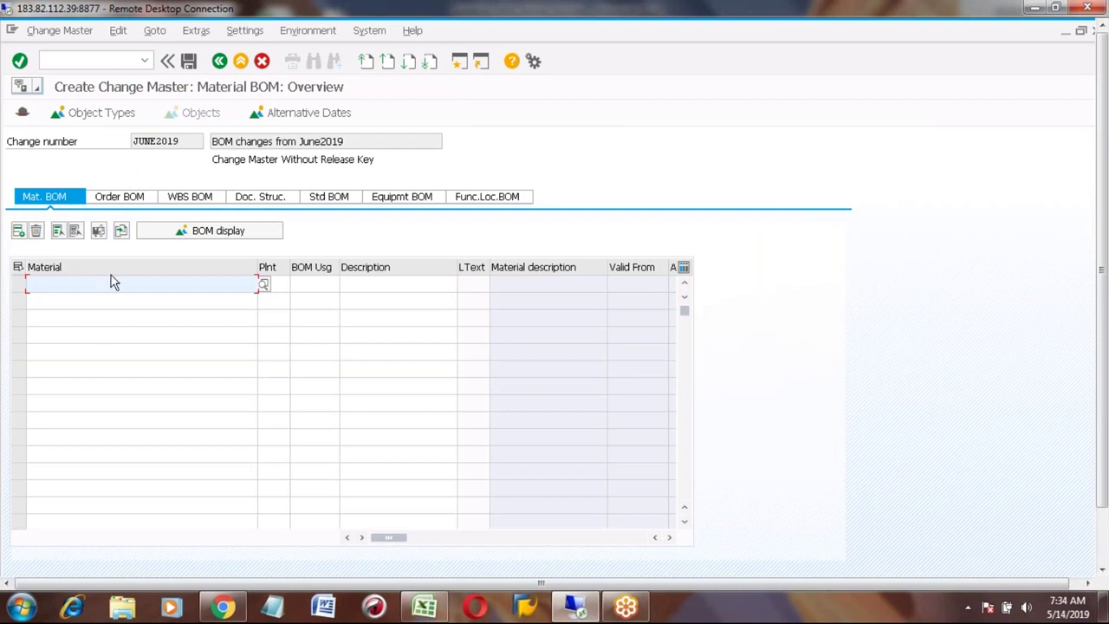
{"action": "left_click", "coordinate": [77, 285]}
{"action": "type", "text": "HONDA"}
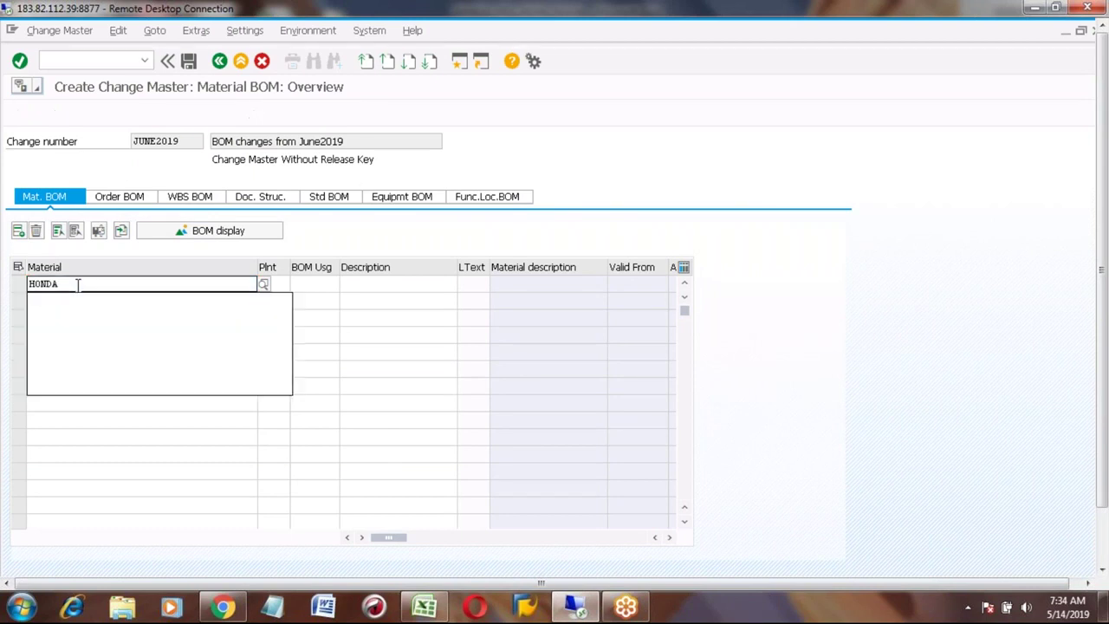
{"action": "type", "text": "_CAR"}
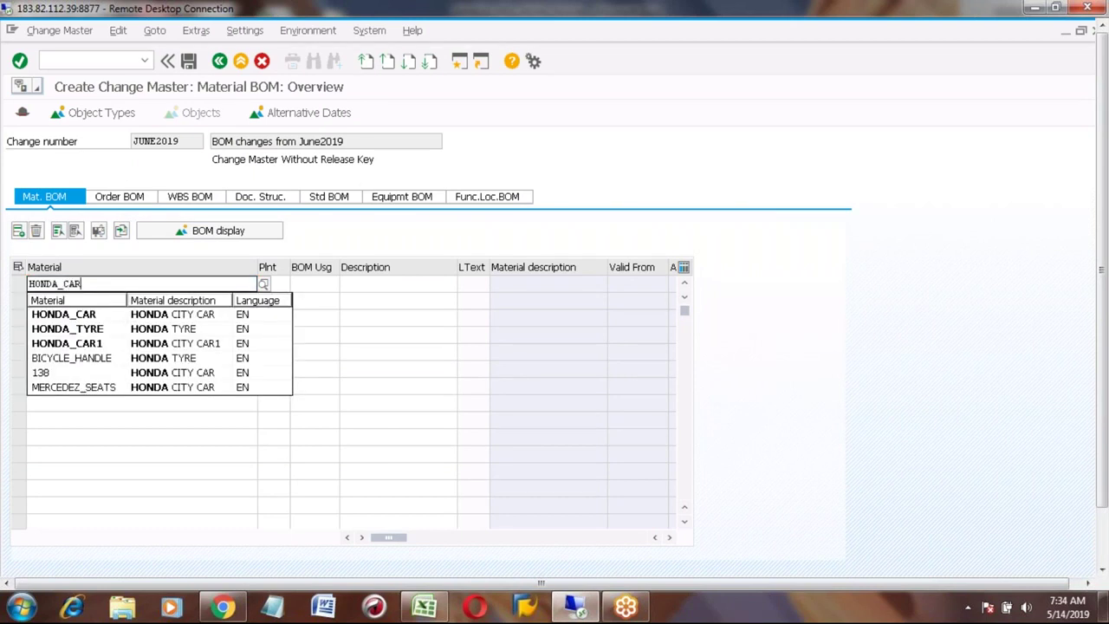
{"action": "type", "text": "1"}
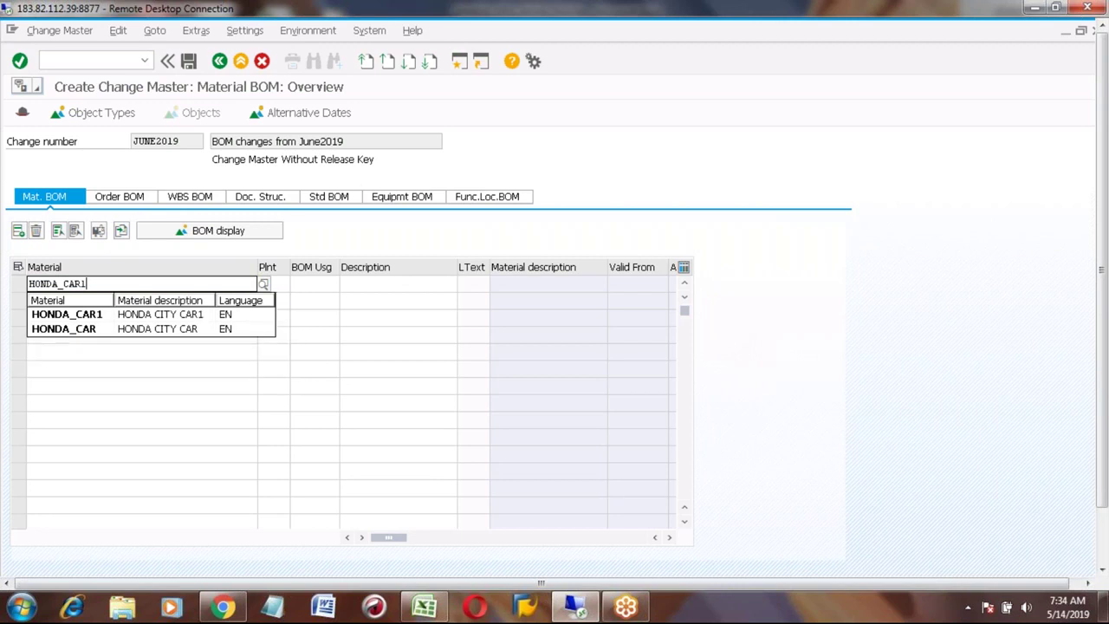
{"action": "key", "text": "Down"}
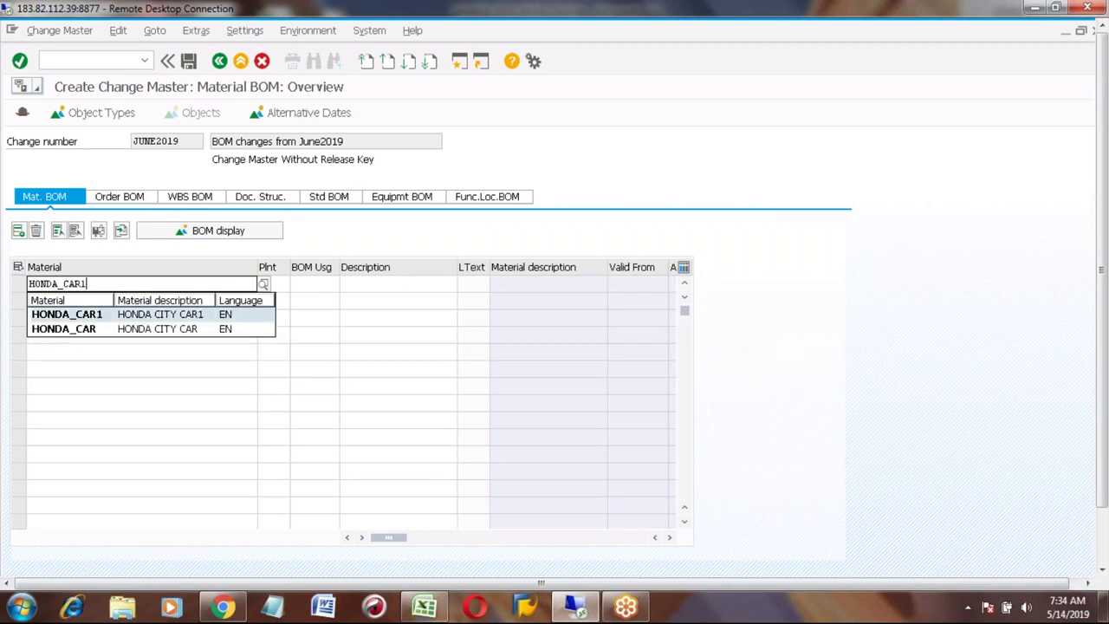
{"action": "key", "text": "Return"}
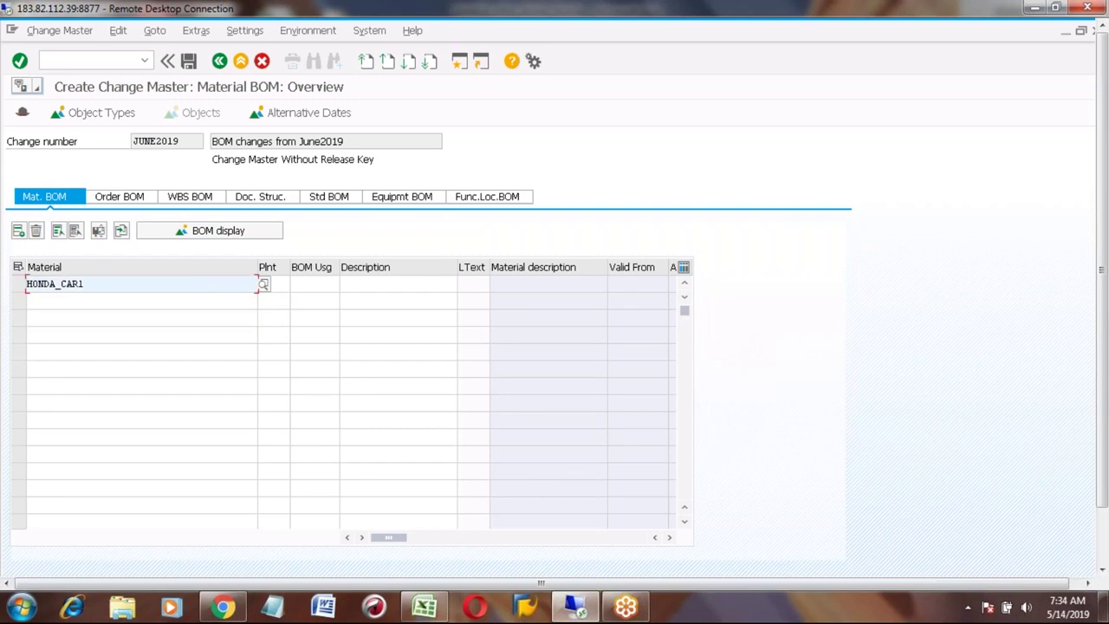
Step: Set plant 7777 and BOM usage 1 for the HONDA_CAR1 entry, and save the change master
{"action": "left_click", "coordinate": [272, 285]}
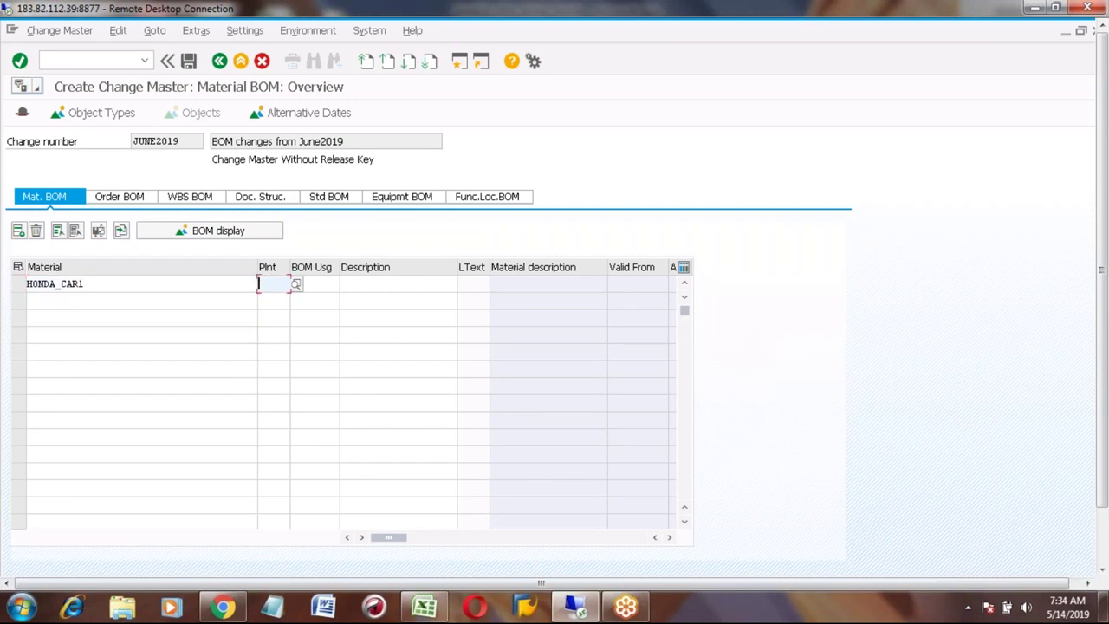
{"action": "type", "text": "7777"}
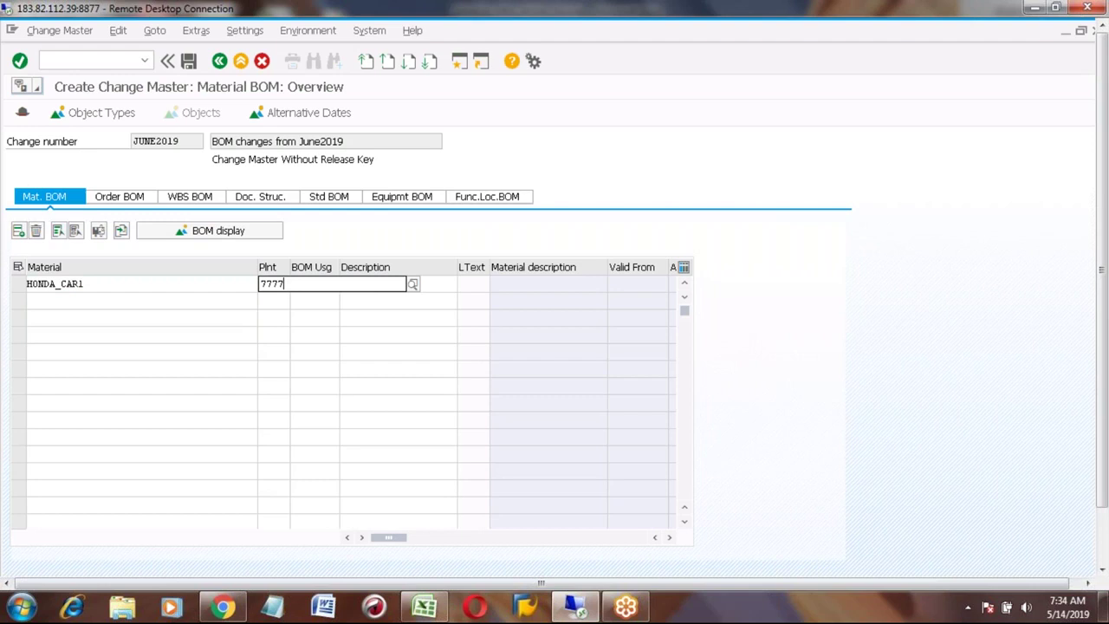
{"action": "key", "text": "Tab"}
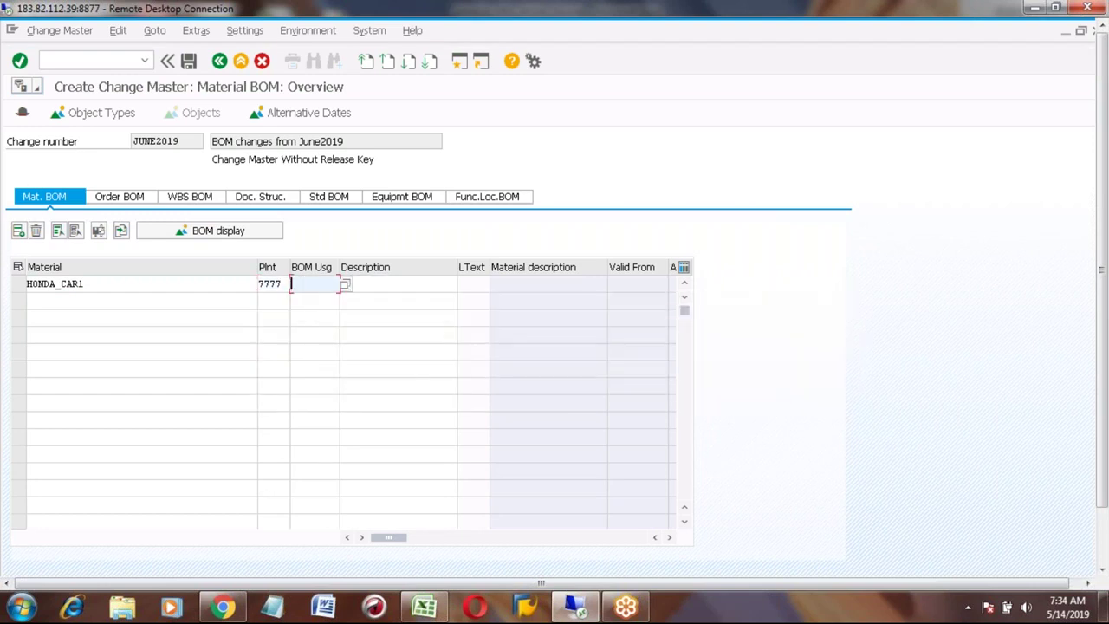
{"action": "left_click", "coordinate": [345, 286]}
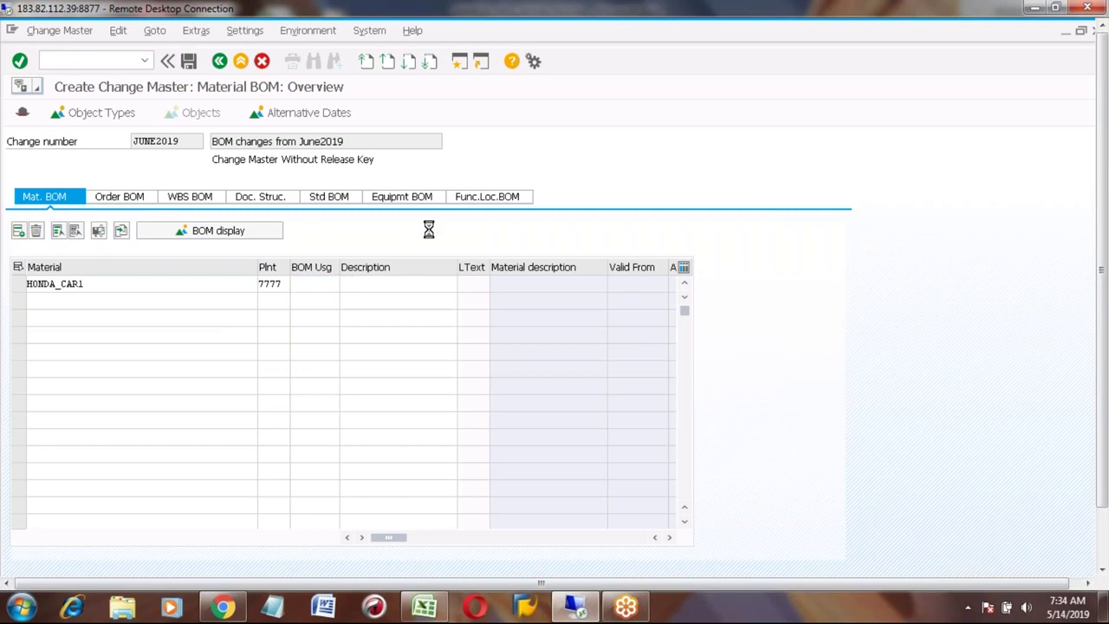
{"action": "double_click", "coordinate": [40, 119]}
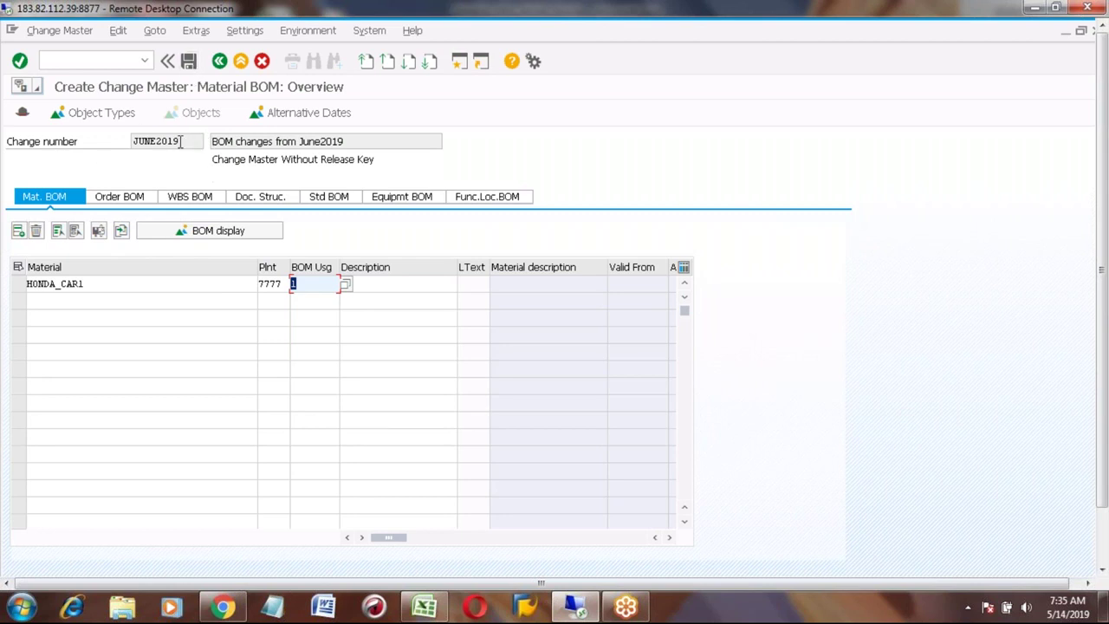
{"action": "left_click", "coordinate": [189, 62]}
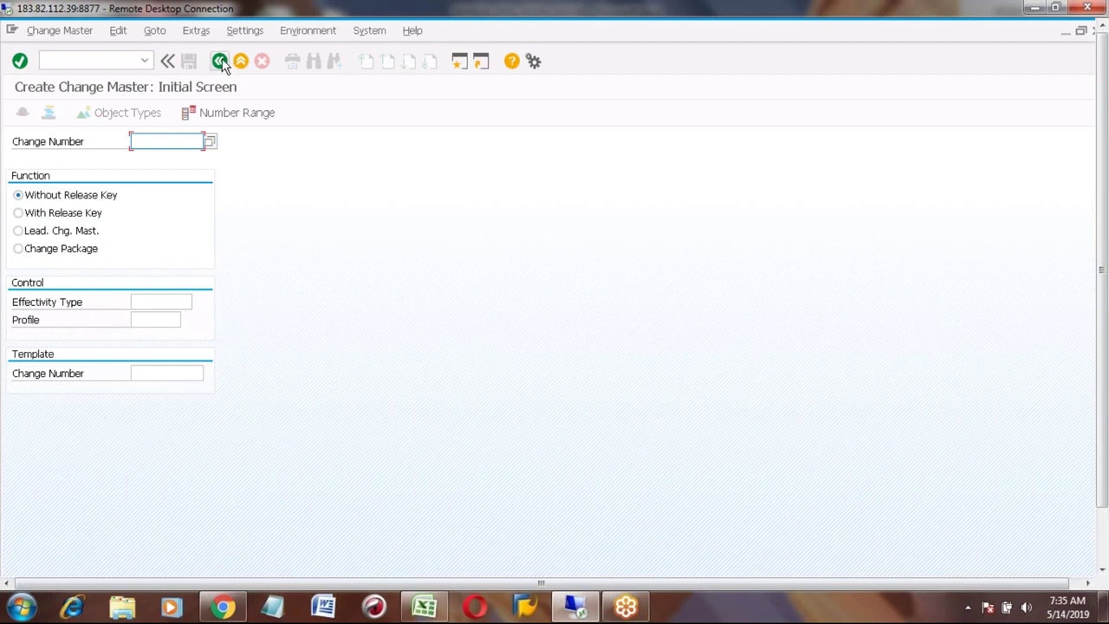
Step: Leave Create Change Master and open Change Material BOM with transaction CS02
{"action": "left_click", "coordinate": [220, 61]}
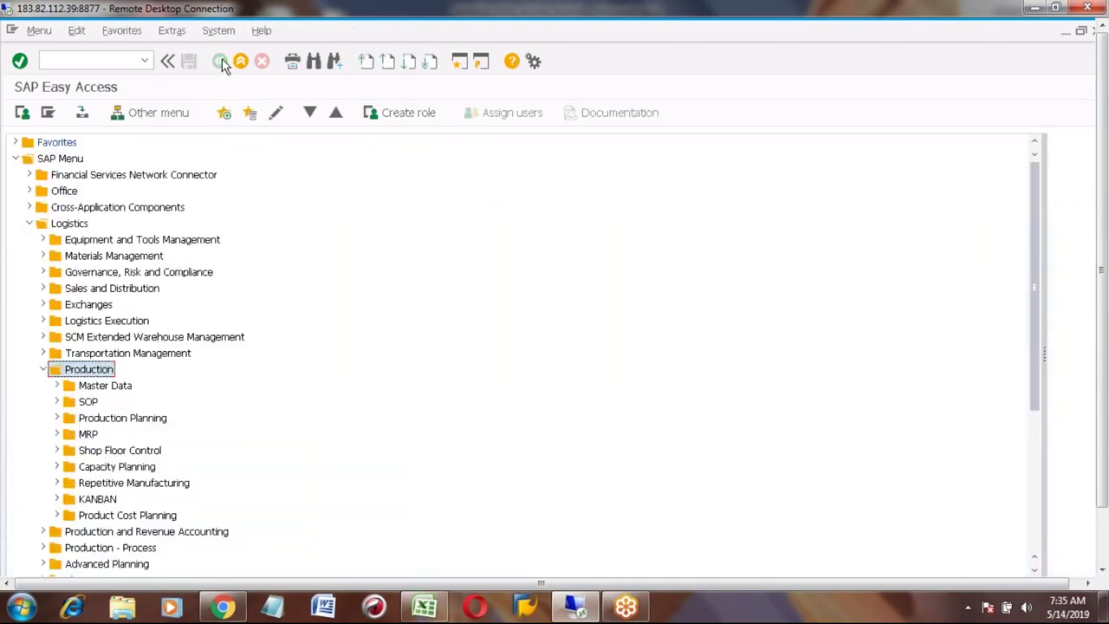
{"action": "left_click", "coordinate": [82, 57]}
{"action": "type", "text": "CS02"}
{"action": "key", "text": "Return"}
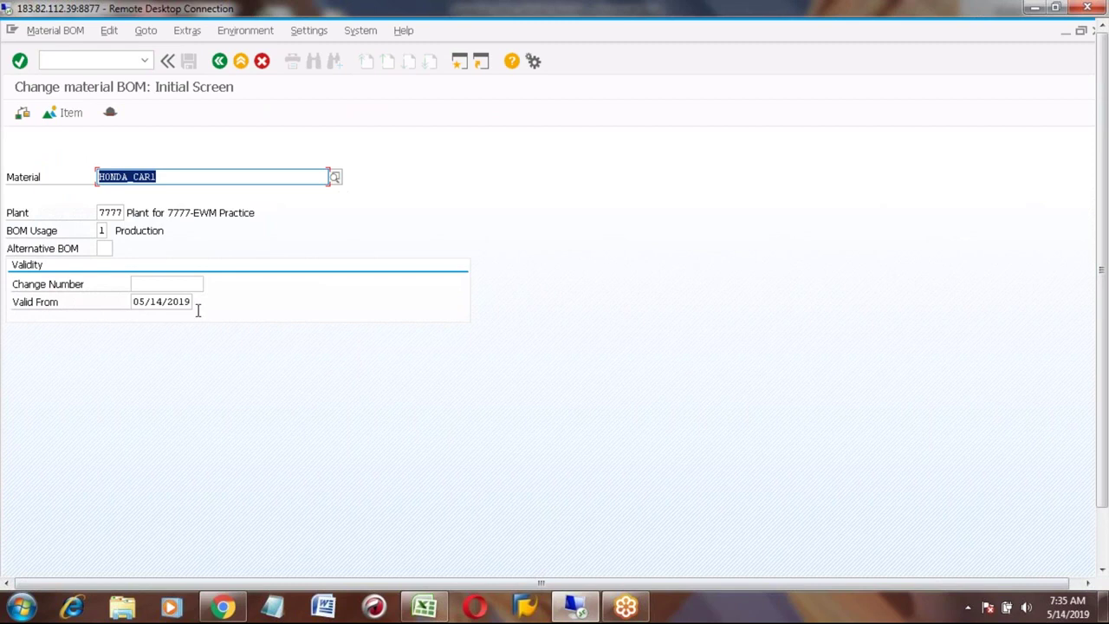
Step: Enter change number JUNE2019 for the HONDA_CAR1 BOM and confirm the initial screen
{"action": "left_click", "coordinate": [153, 279]}
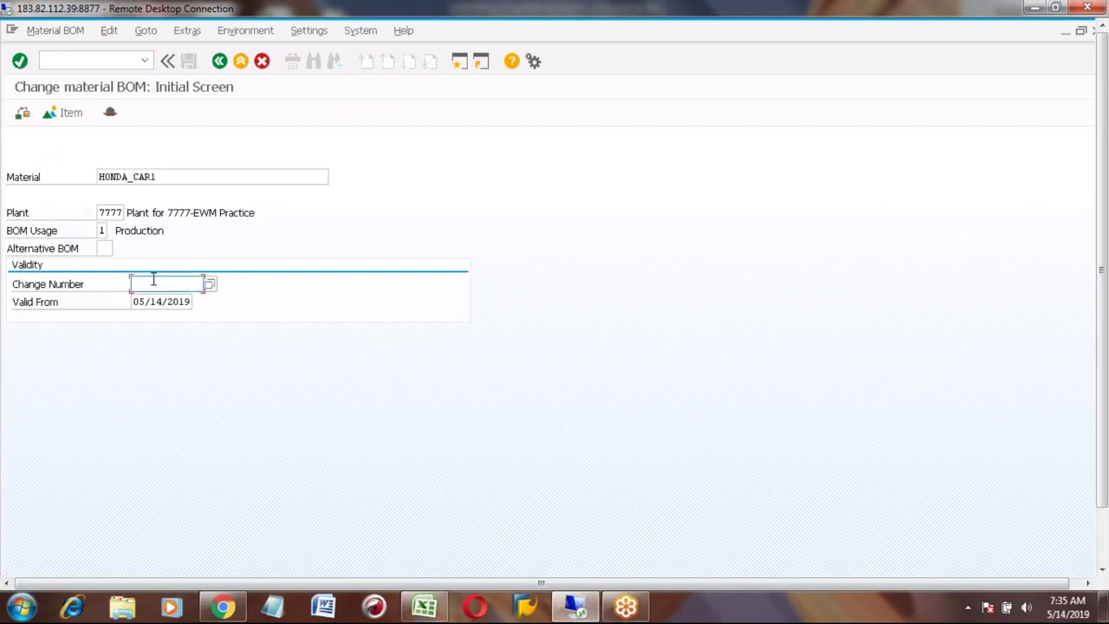
{"action": "type", "text": "JUNE209"}
{"action": "key", "text": "BackSpace"}
{"action": "type", "text": "10"}
{"action": "key", "text": "BackSpace"}
{"action": "type", "text": "9"}
{"action": "key", "text": "Return"}
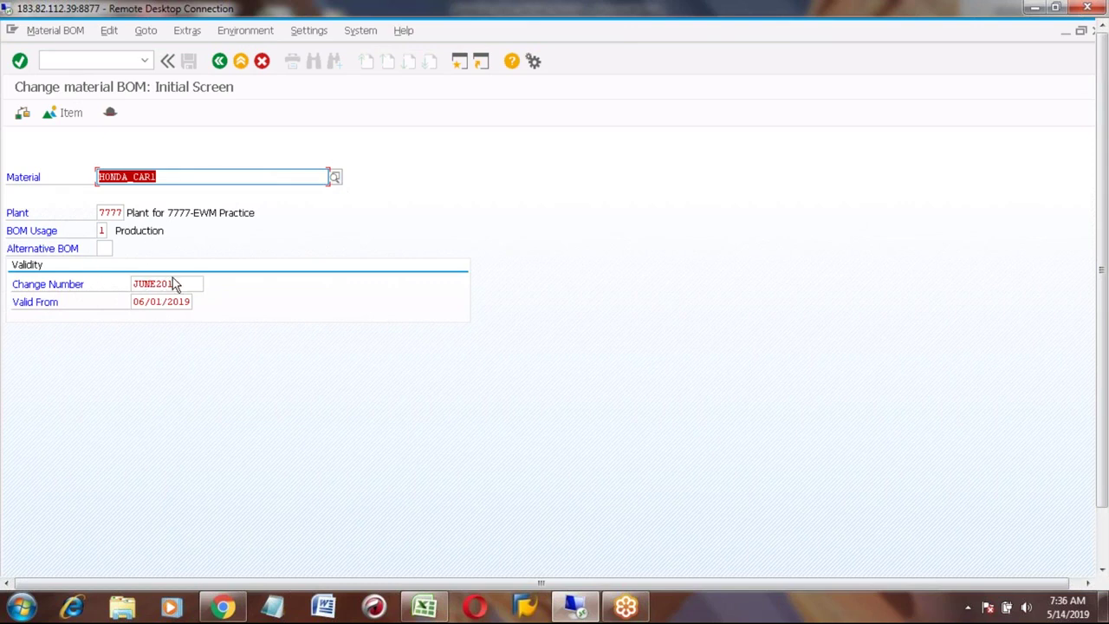
Step: Open the HONDA_CAR1 BOM's item overview and set the HONDA_TYRE component quantity to 20
{"action": "key", "text": "Return"}
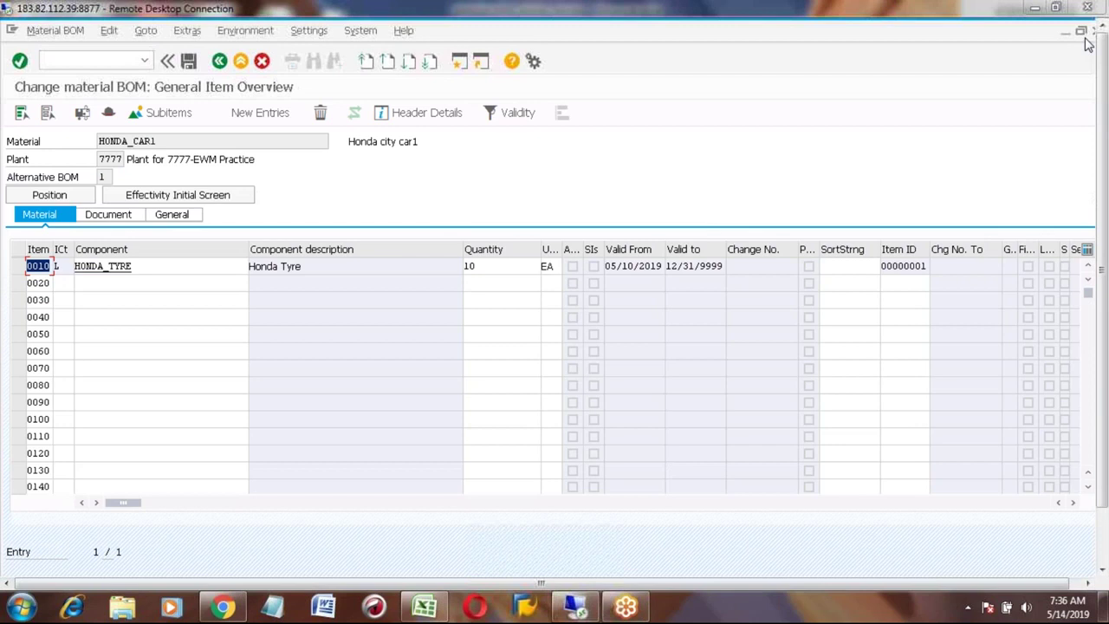
{"action": "left_click", "coordinate": [486, 270]}
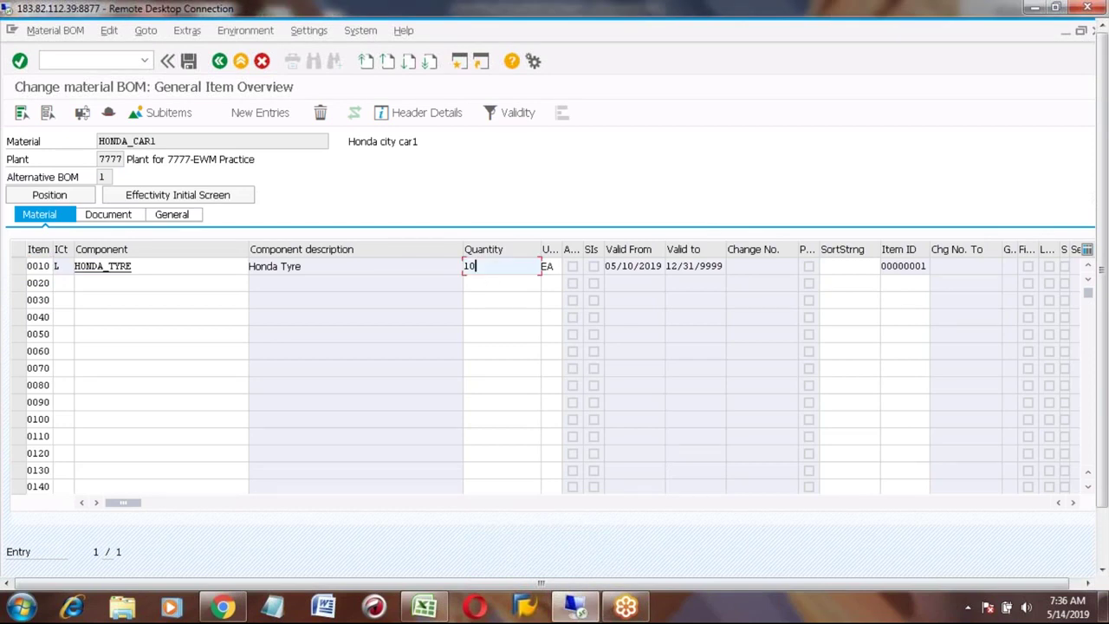
{"action": "key", "text": "BackSpace"}
{"action": "key", "text": "BackSpace"}
{"action": "type", "text": "20"}
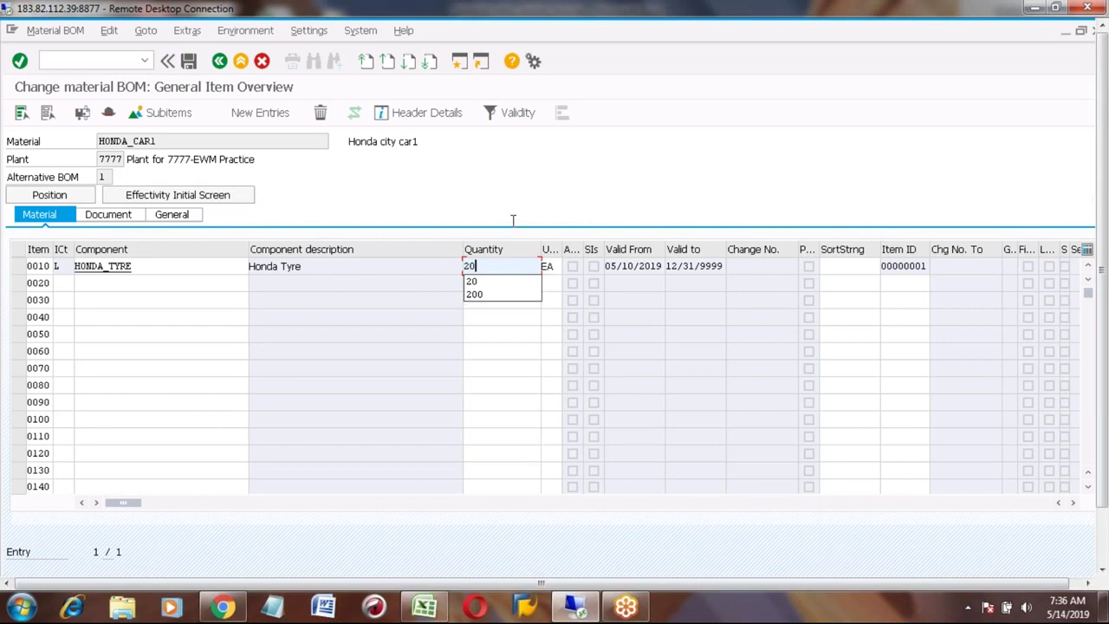
{"action": "key", "text": "Return"}
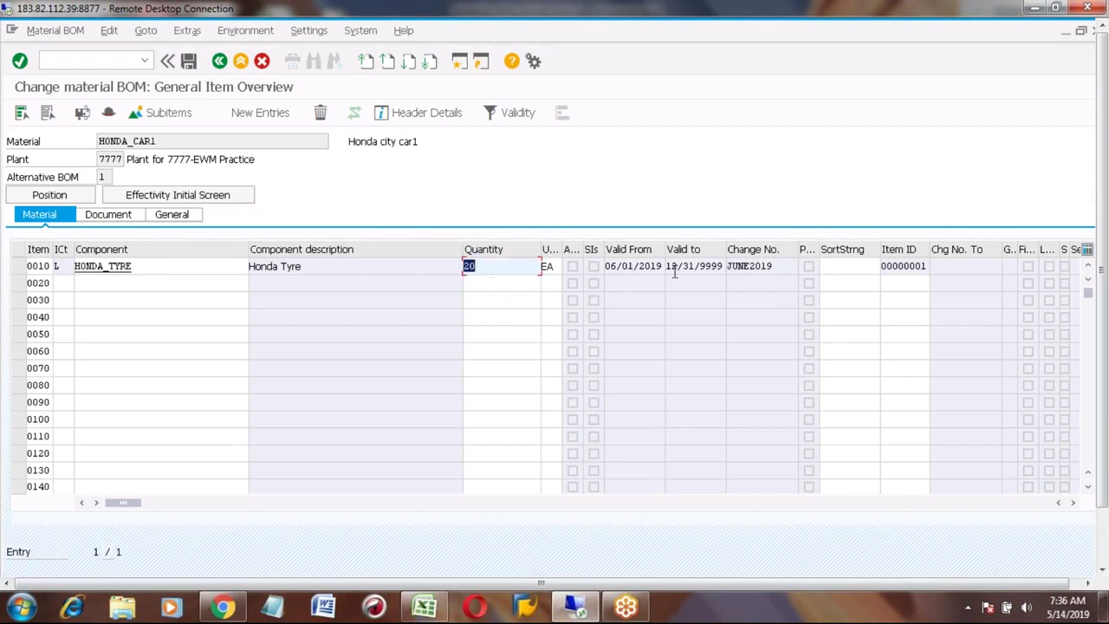
Step: Examine the valid-from date, change number and quantity of the HONDA_TYRE item
{"action": "left_click", "coordinate": [627, 266]}
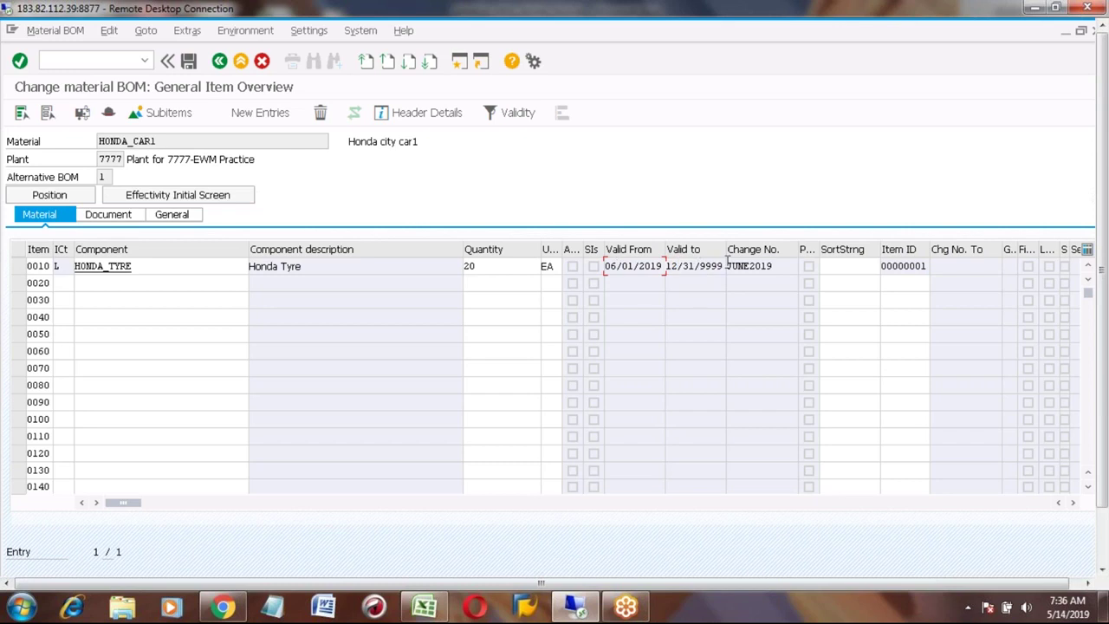
{"action": "left_click", "coordinate": [777, 265]}
{"action": "key", "text": "shift+Left"}
{"action": "key", "text": "shift+Left"}
{"action": "key", "text": "shift+Left"}
{"action": "key", "text": "shift+Left"}
{"action": "key", "text": "shift+Left"}
{"action": "key", "text": "shift+Left"}
{"action": "key", "text": "shift+Left"}
{"action": "key", "text": "shift+Left"}
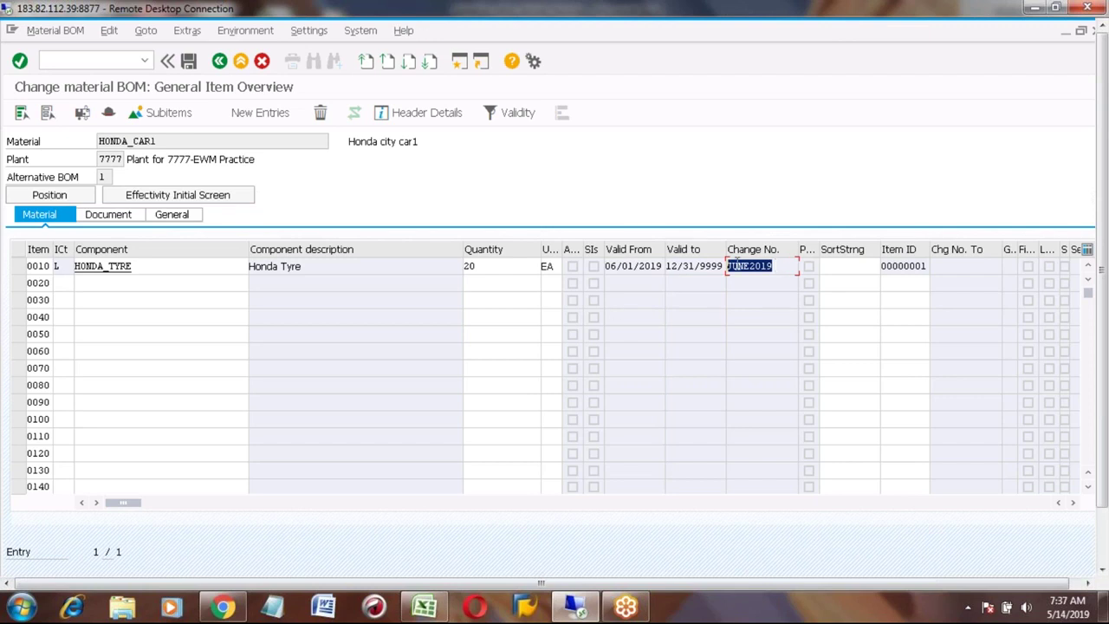
{"action": "left_click", "coordinate": [754, 268]}
{"action": "left_click", "coordinate": [487, 268]}
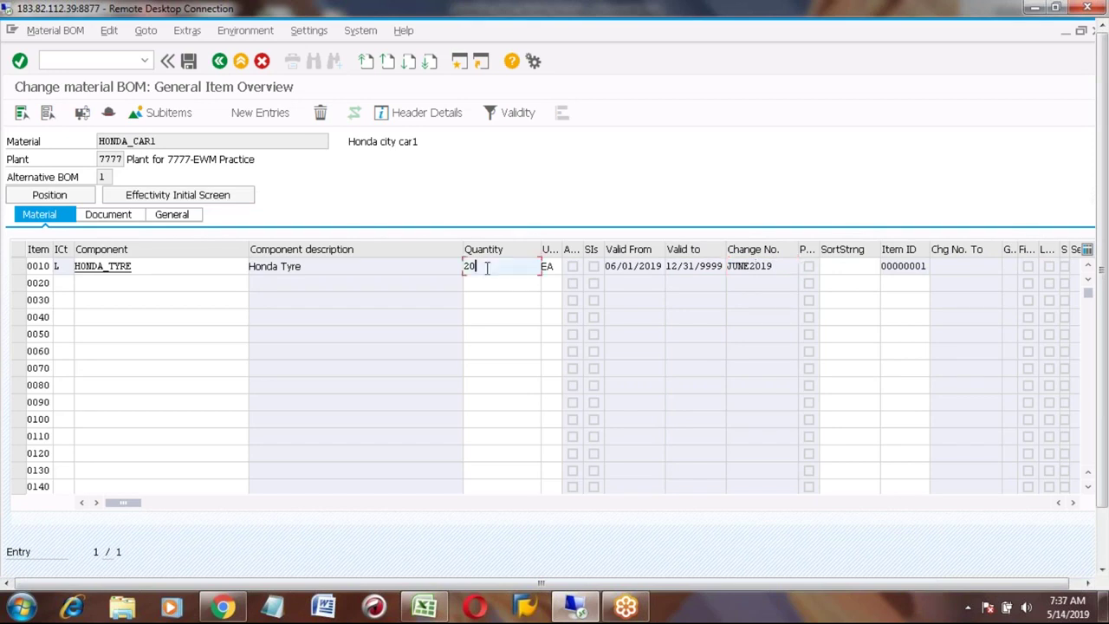
{"action": "left_click", "coordinate": [626, 265]}
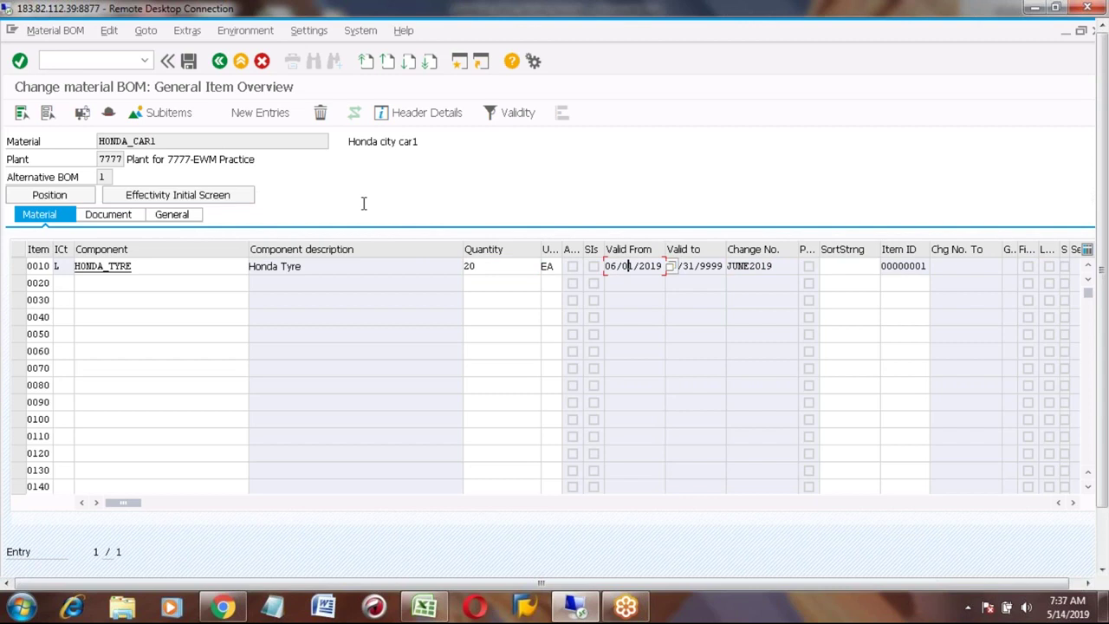
Step: Save the changed BOM and open Display Material BOM with transaction CS03
{"action": "left_click", "coordinate": [189, 62]}
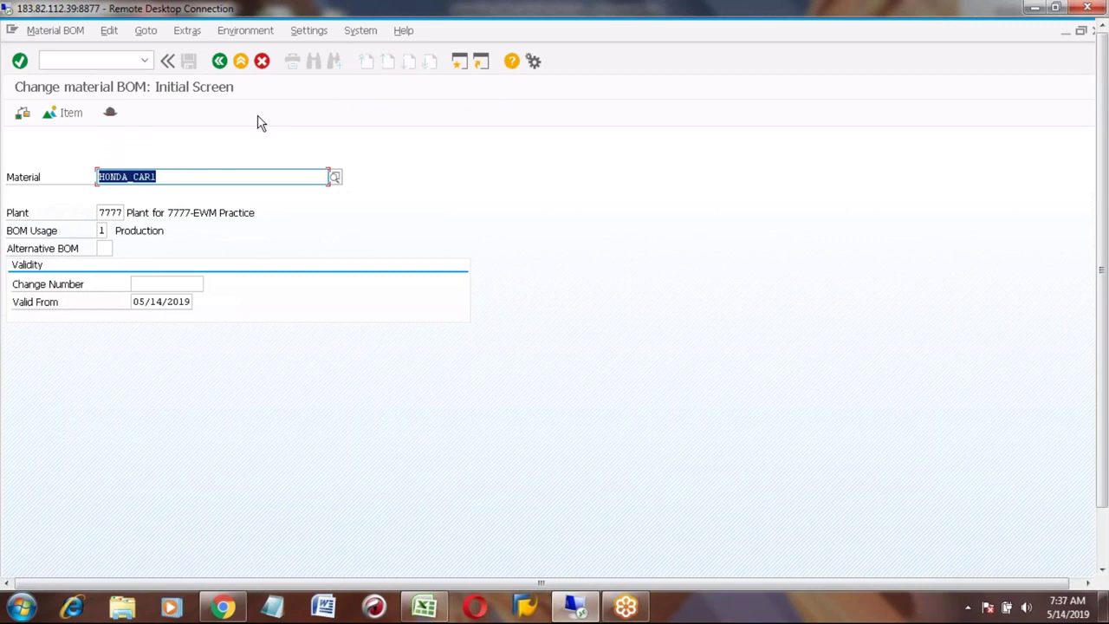
{"action": "left_click", "coordinate": [220, 62]}
{"action": "left_click", "coordinate": [97, 62]}
{"action": "type", "text": "cs03"}
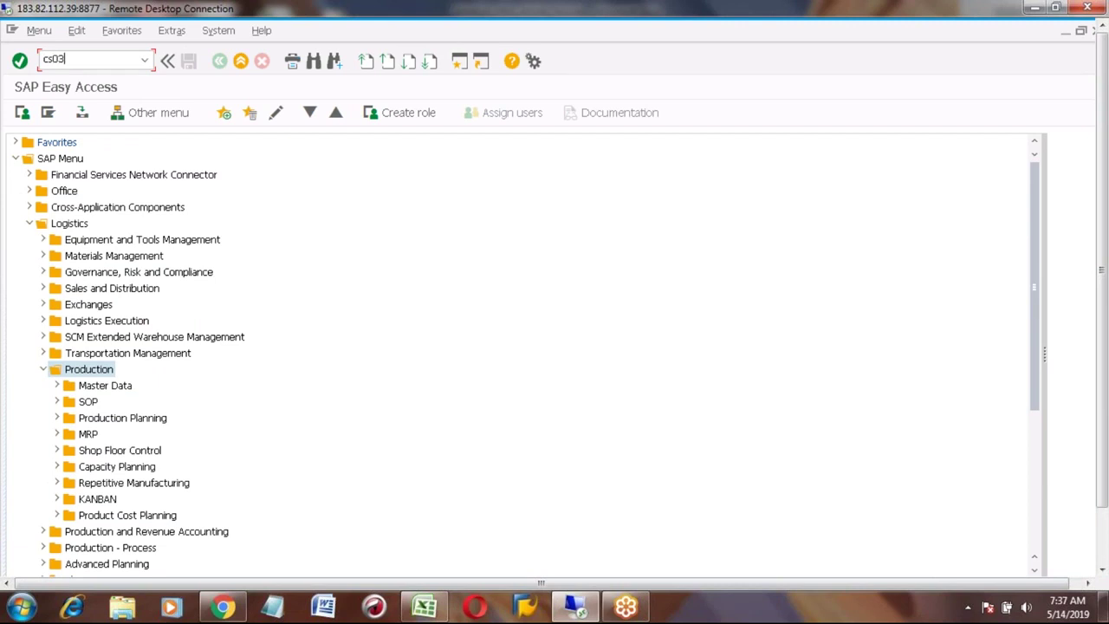
{"action": "key", "text": "Return"}
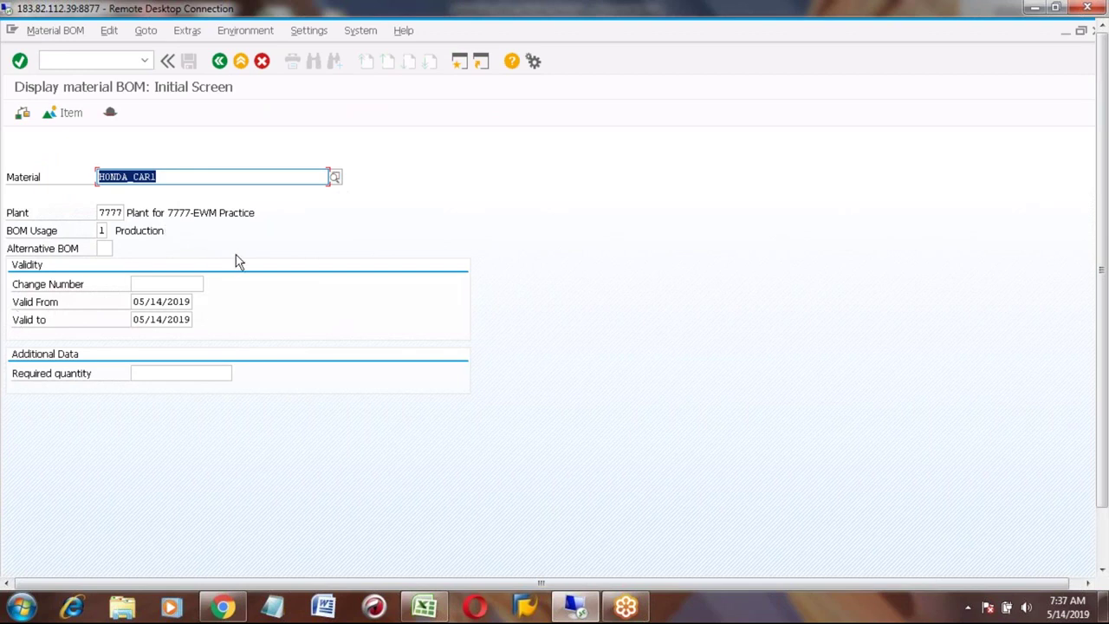
Step: Display the HONDA_CAR1 BOM, return to the initial screen, and display it again with a Valid to date of 06/14/2019
{"action": "key", "text": "Return"}
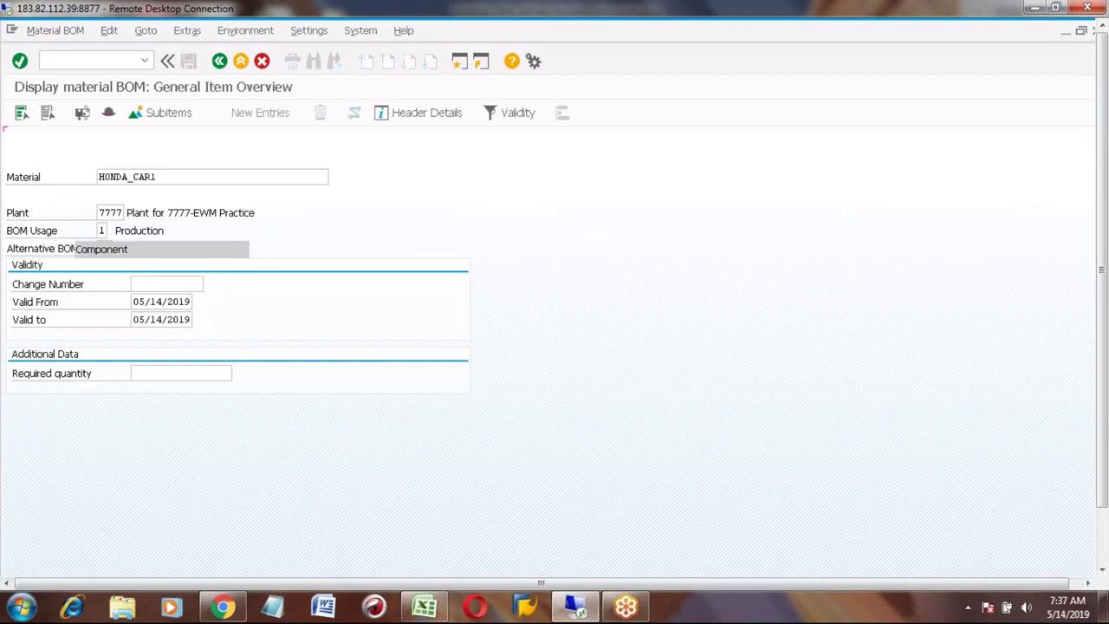
{"action": "left_click", "coordinate": [219, 62]}
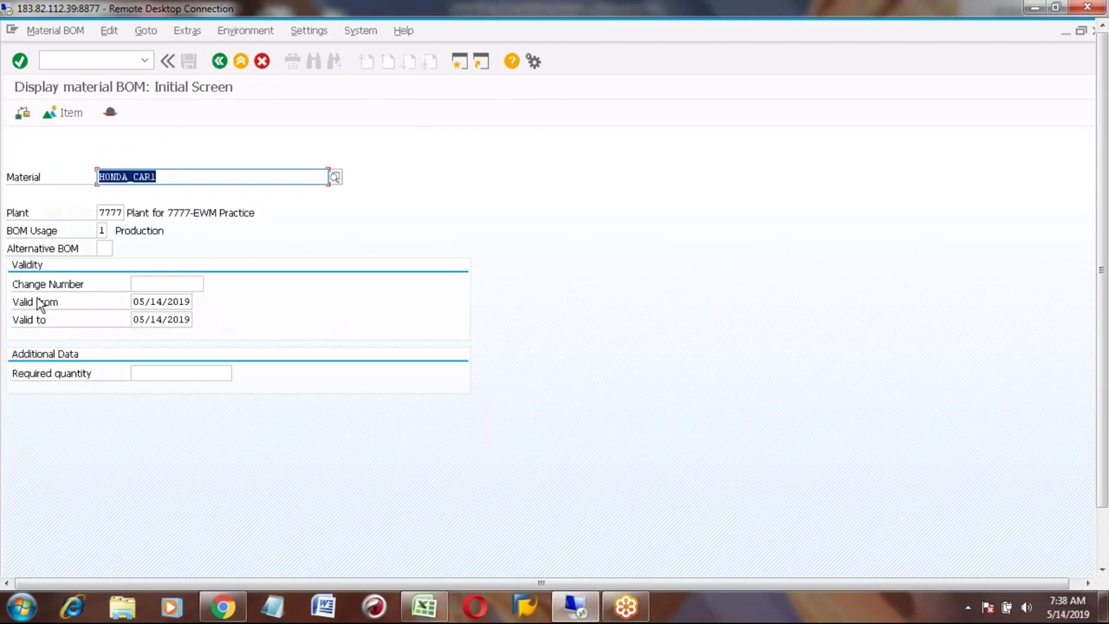
{"action": "left_click", "coordinate": [147, 318]}
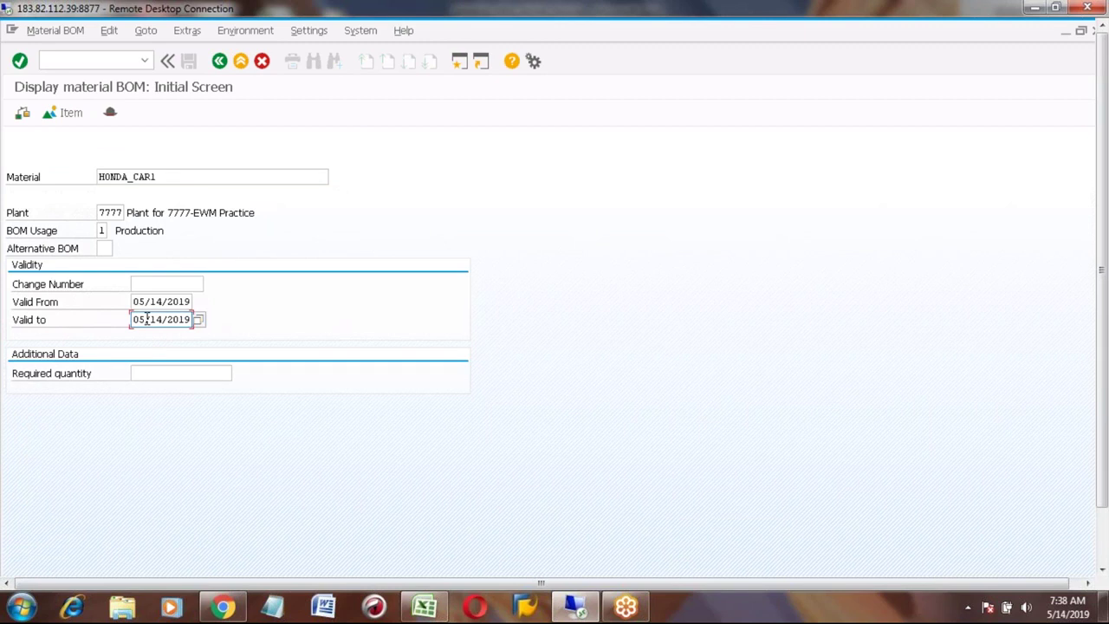
{"action": "key", "text": "BackSpace"}
{"action": "type", "text": "6"}
{"action": "key", "text": "Return"}
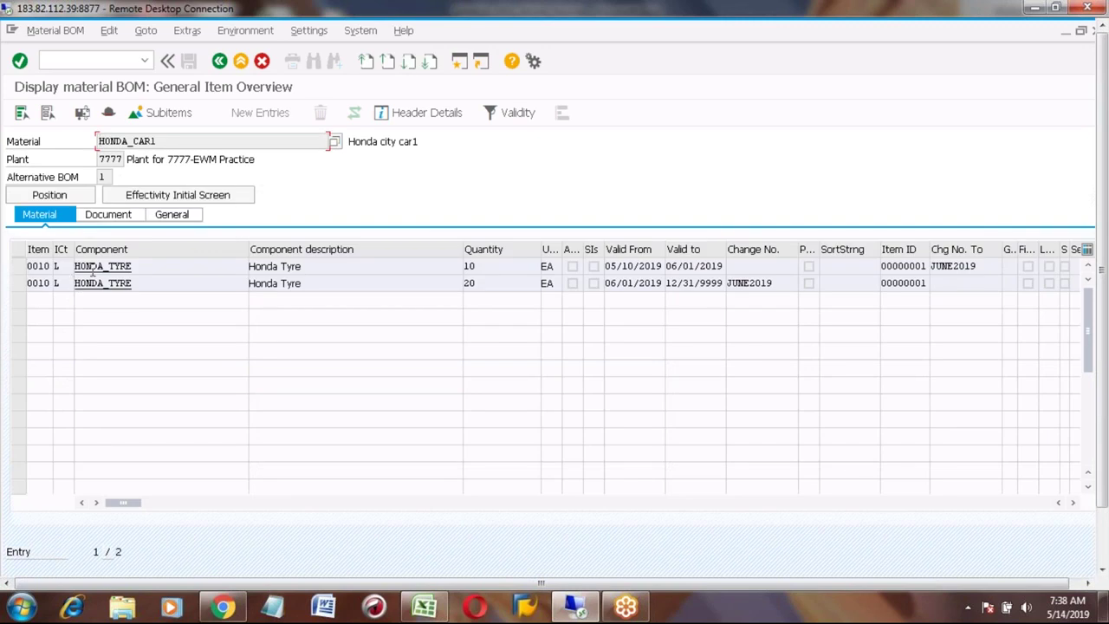
Step: Compare the quantities and validity dates of the two HONDA_TYRE entries
{"action": "left_click", "coordinate": [19, 267]}
{"action": "left_click", "coordinate": [479, 268]}
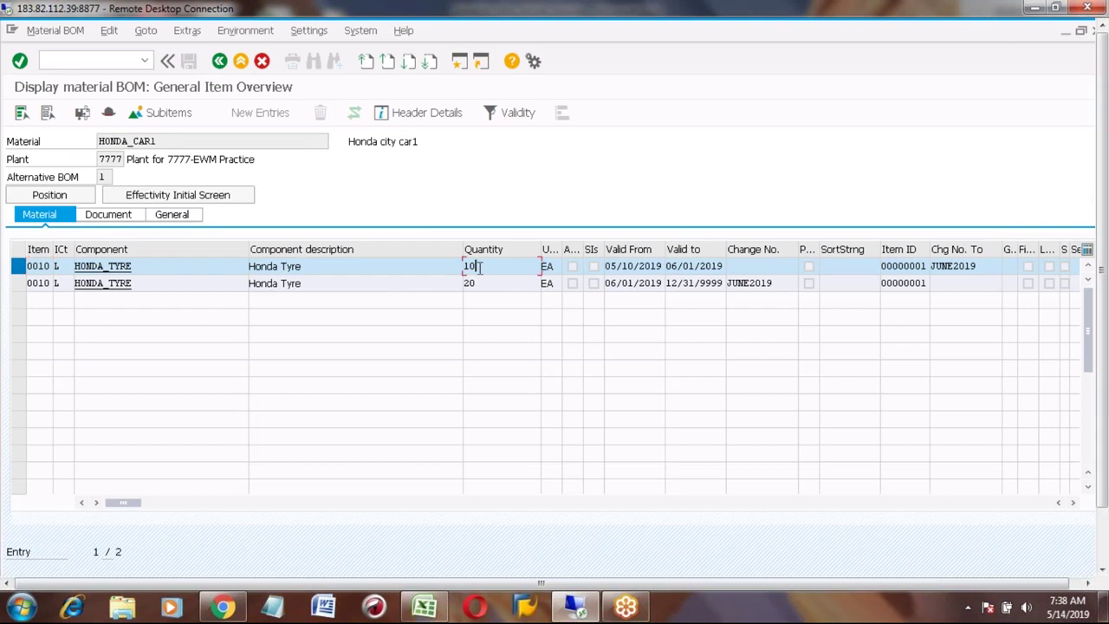
{"action": "left_click", "coordinate": [625, 267]}
{"action": "left_click", "coordinate": [698, 266]}
{"action": "left_click", "coordinate": [489, 268]}
{"action": "left_click", "coordinate": [19, 267]}
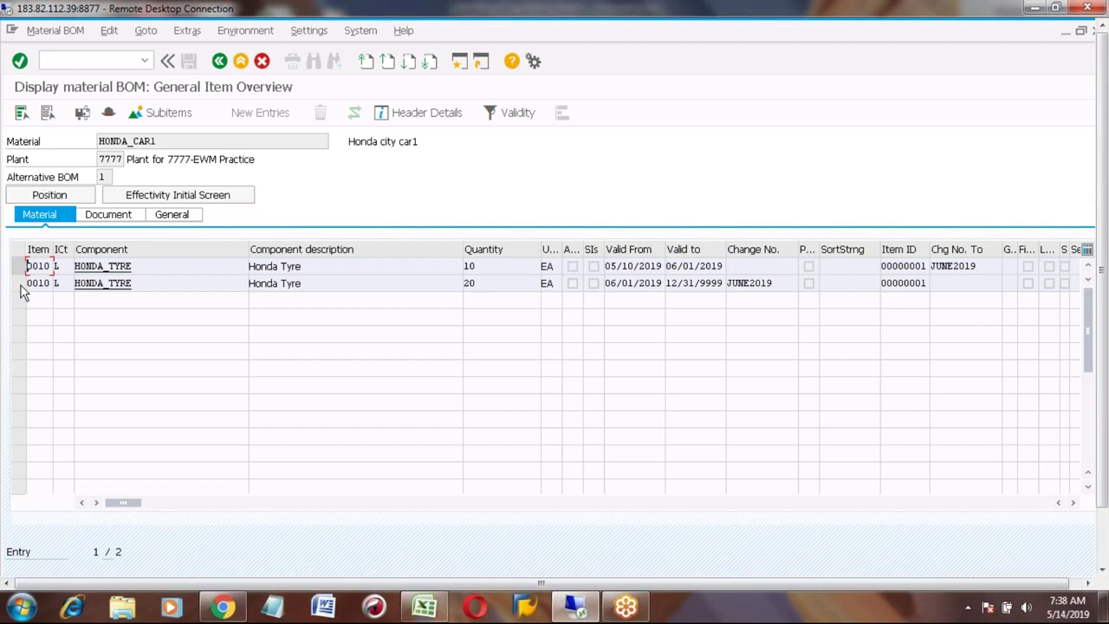
{"action": "left_click", "coordinate": [18, 283]}
{"action": "left_click", "coordinate": [483, 283]}
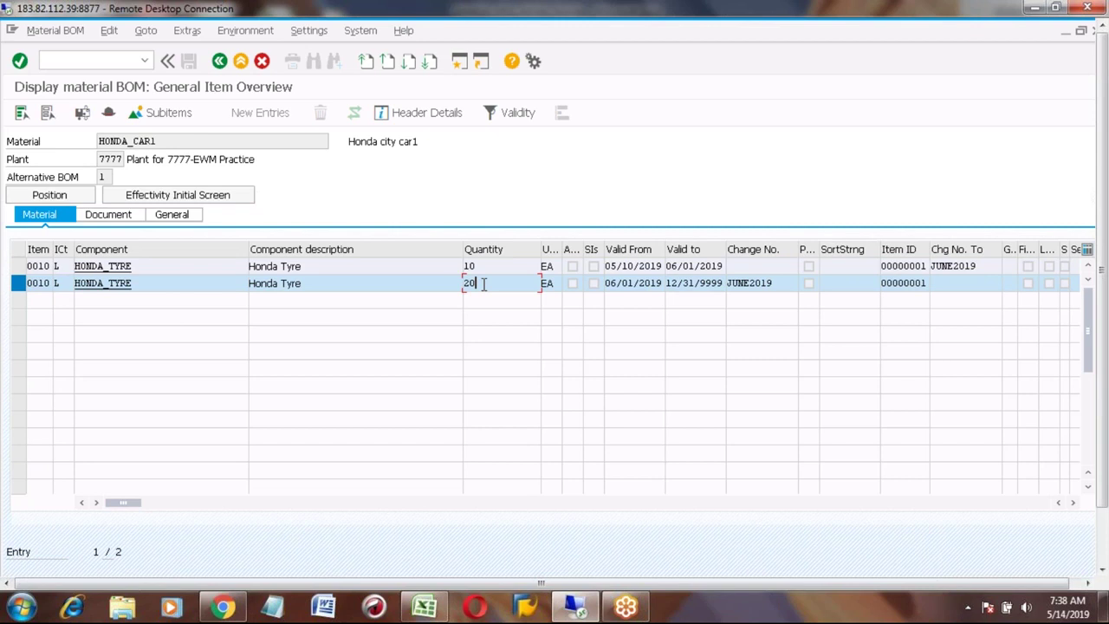
Step: Examine the Chg No. To value of the first HONDA_TYRE entry
{"action": "left_click", "coordinate": [979, 266]}
{"action": "key", "text": "shift+Left"}
{"action": "key", "text": "shift+Left"}
{"action": "key", "text": "shift+Left"}
{"action": "key", "text": "shift+Left"}
{"action": "key", "text": "shift+Left"}
{"action": "key", "text": "shift+Left"}
{"action": "key", "text": "shift+Left"}
{"action": "key", "text": "shift+Left"}
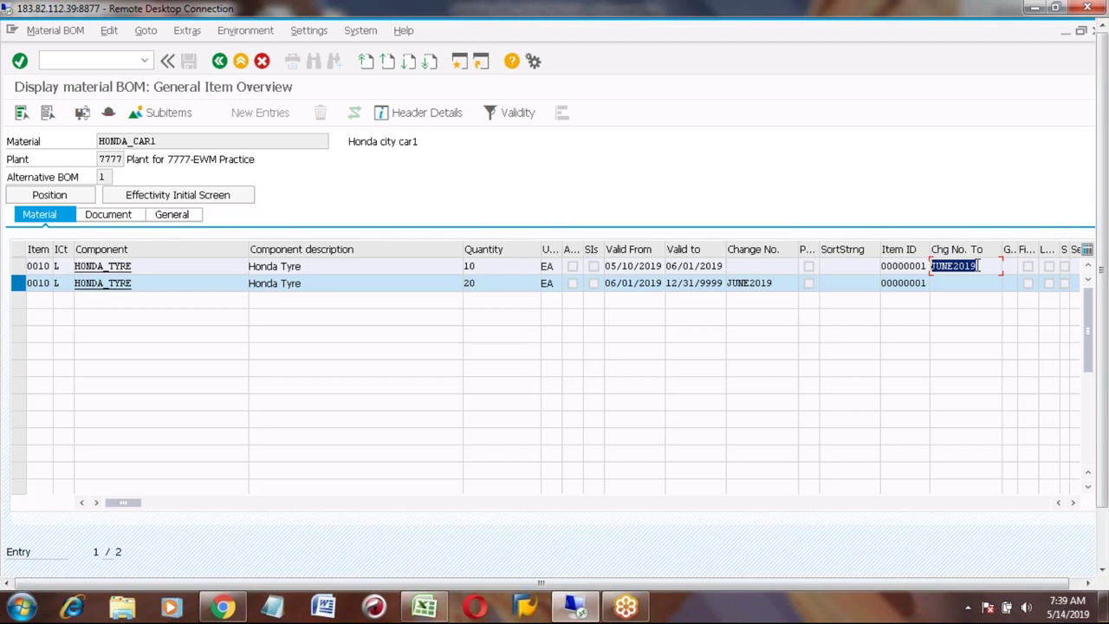
Step: Leave the BOM display and start a production order for HONDA_CAR1 with transaction CO01
{"action": "left_click", "coordinate": [239, 61]}
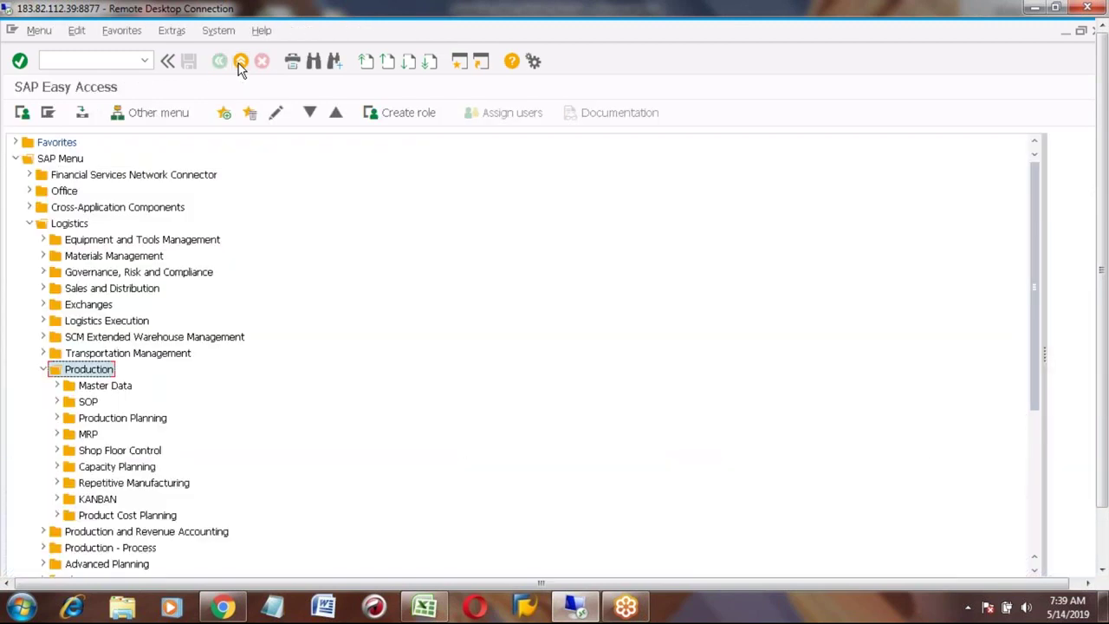
{"action": "left_click", "coordinate": [112, 59]}
{"action": "type", "text": "co01"}
{"action": "key", "text": "Return"}
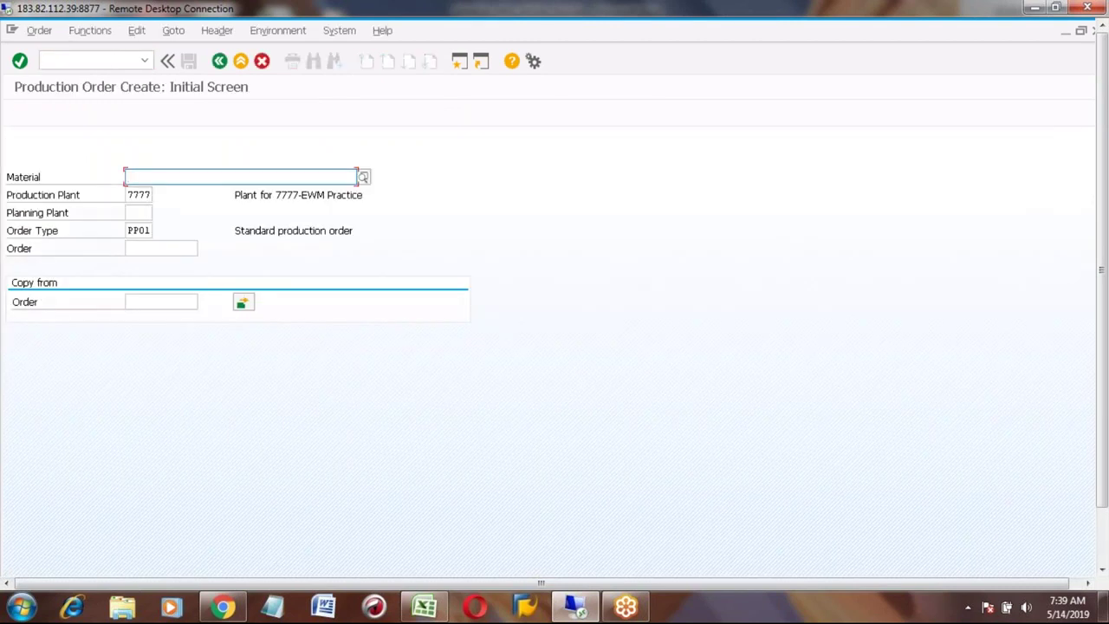
{"action": "key", "text": "Down"}
{"action": "key", "text": "Down"}
{"action": "key", "text": "Return"}
{"action": "key", "text": "Return"}
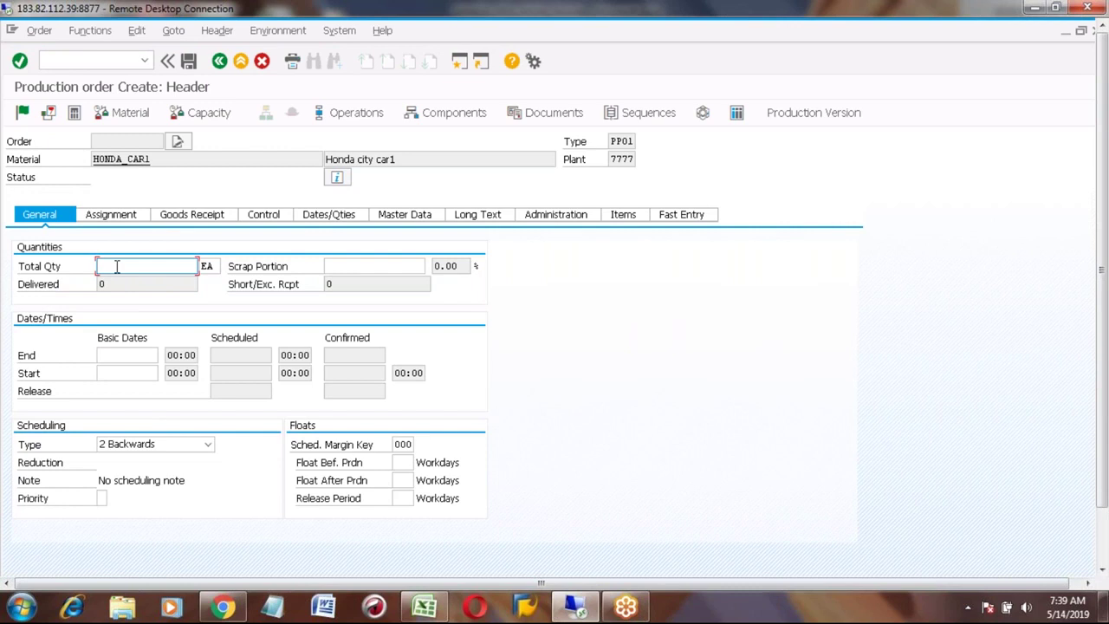
Step: Set the order's total quantity to 1 and its basic end date to 05/23/2019, and confirm the header
{"action": "type", "text": "1"}
{"action": "left_click", "coordinate": [136, 354]}
{"action": "left_click", "coordinate": [163, 355]}
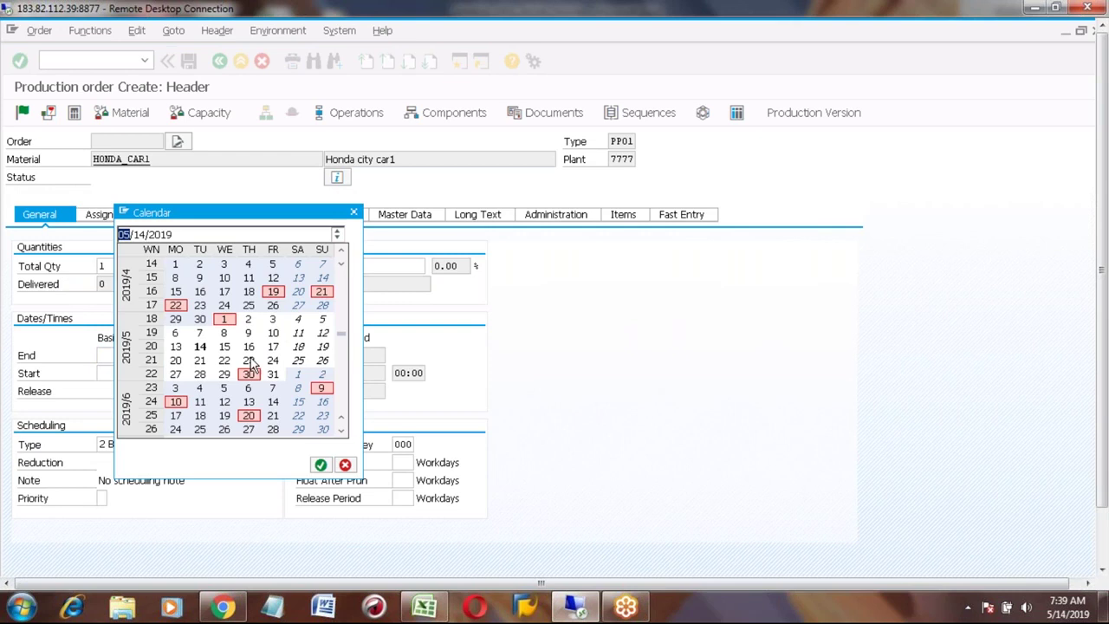
{"action": "double_click", "coordinate": [249, 368]}
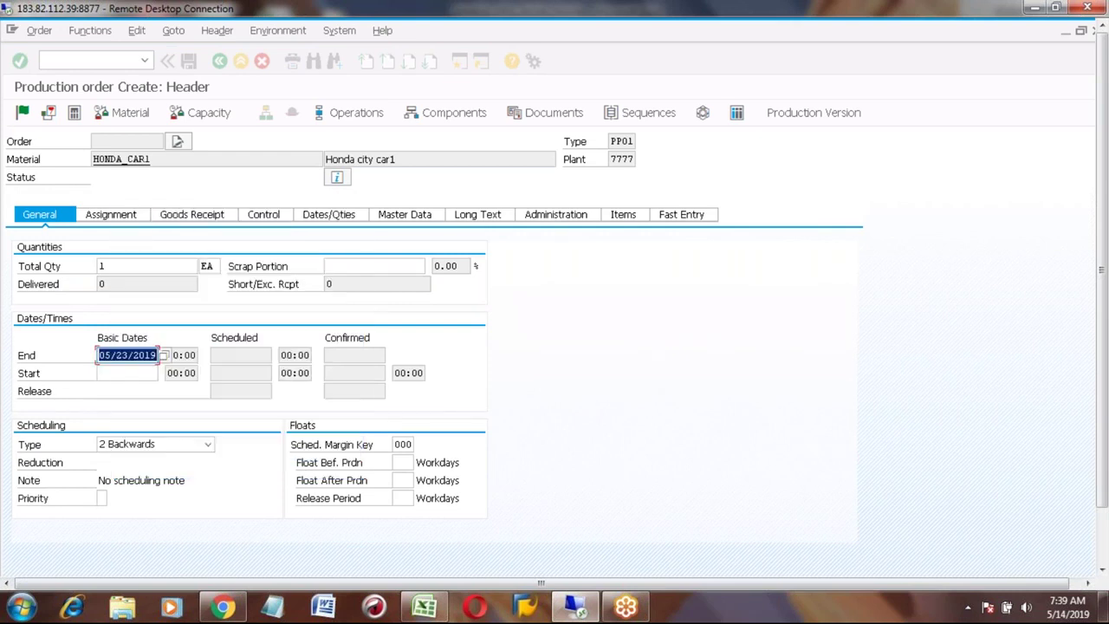
{"action": "key", "text": "Return"}
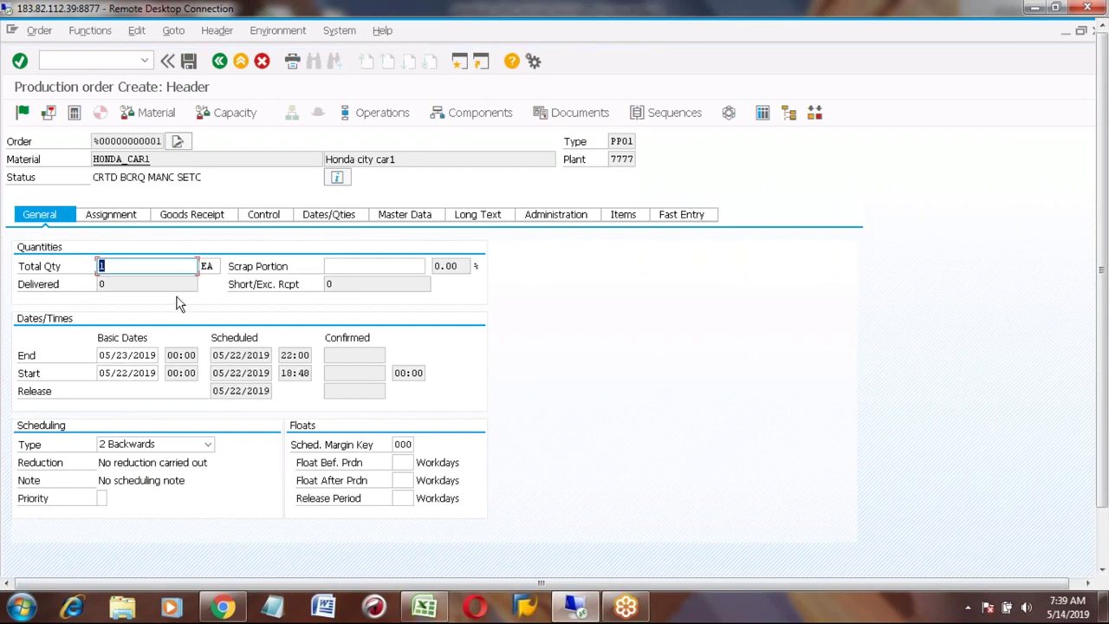
Step: Review the order's material and end date, and check the required HONDA_TYRE quantity in the component overview
{"action": "left_click", "coordinate": [170, 159]}
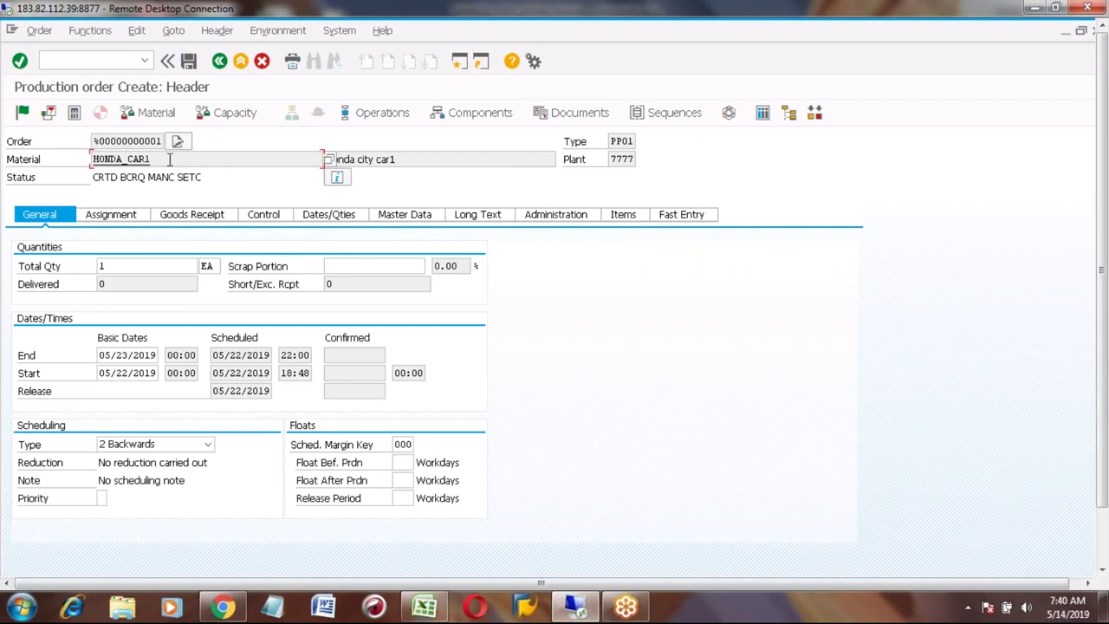
{"action": "left_click", "coordinate": [126, 359]}
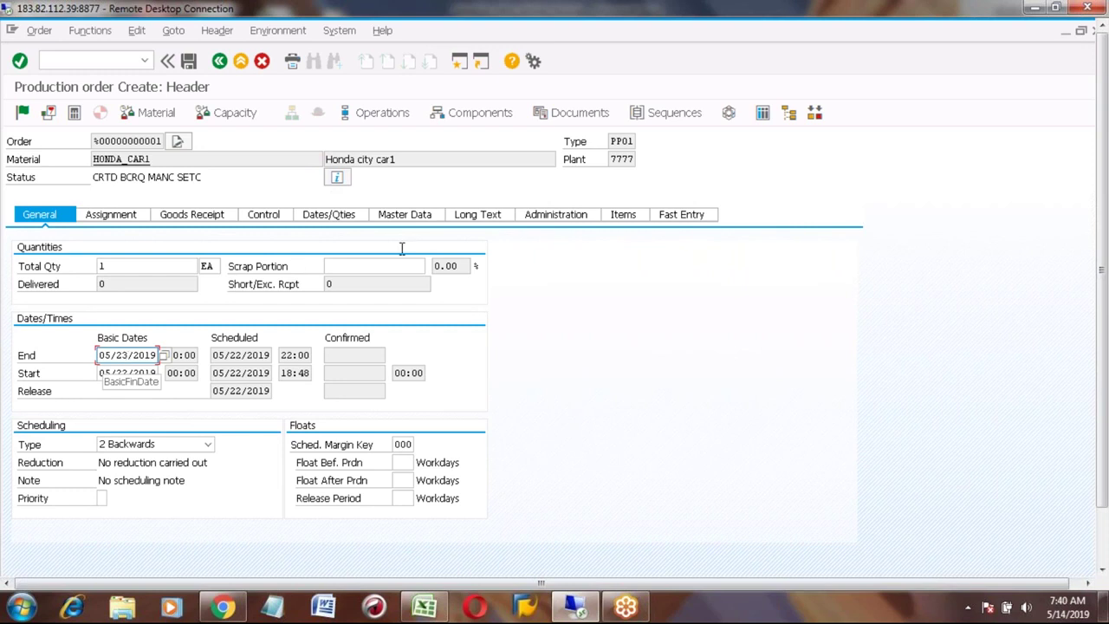
{"action": "left_click", "coordinate": [475, 117]}
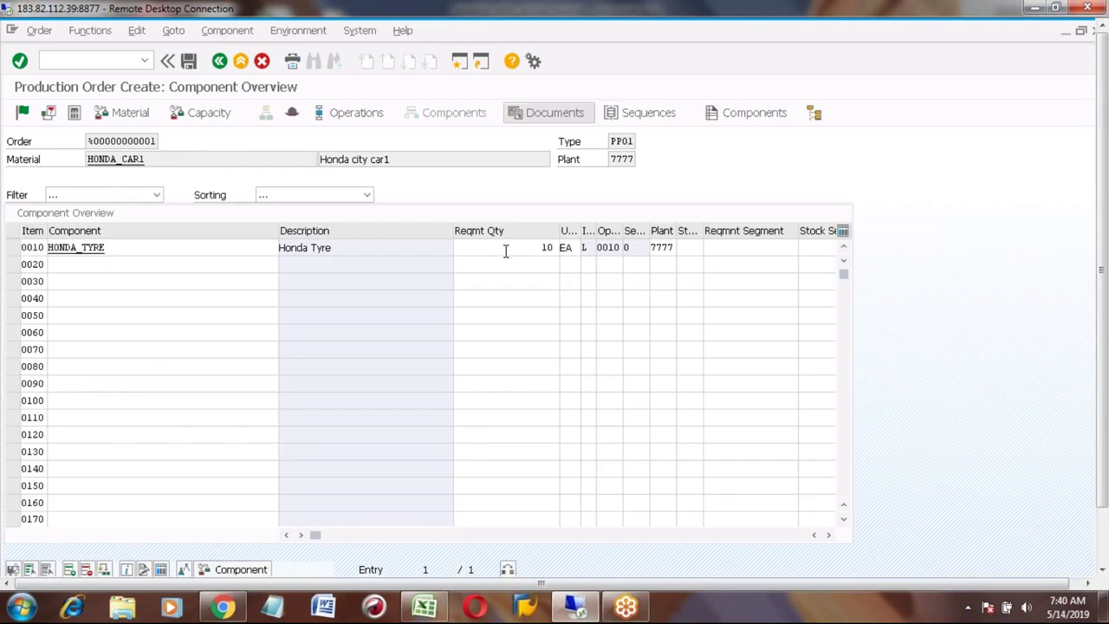
{"action": "left_click", "coordinate": [509, 250]}
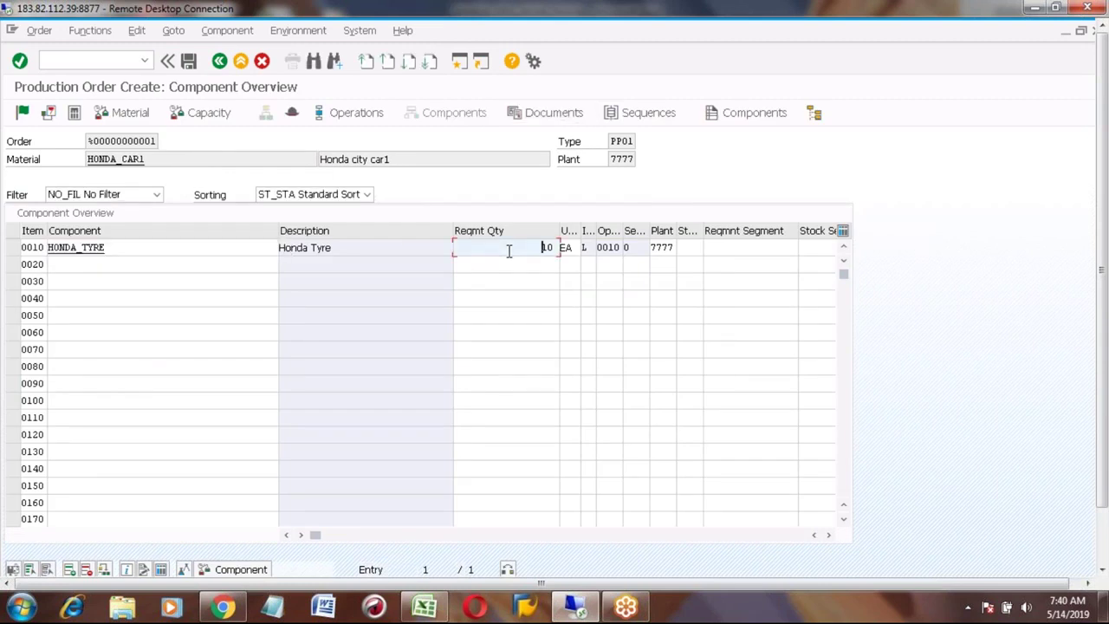
Step: Exit the production order without saving its data
{"action": "left_click", "coordinate": [219, 61]}
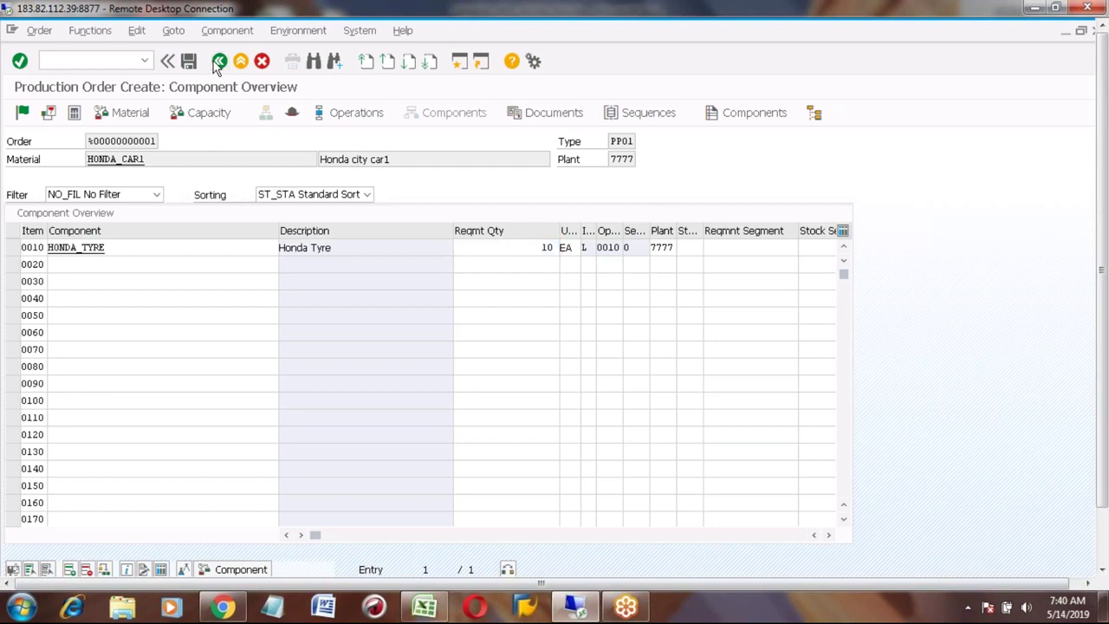
{"action": "left_click", "coordinate": [219, 62]}
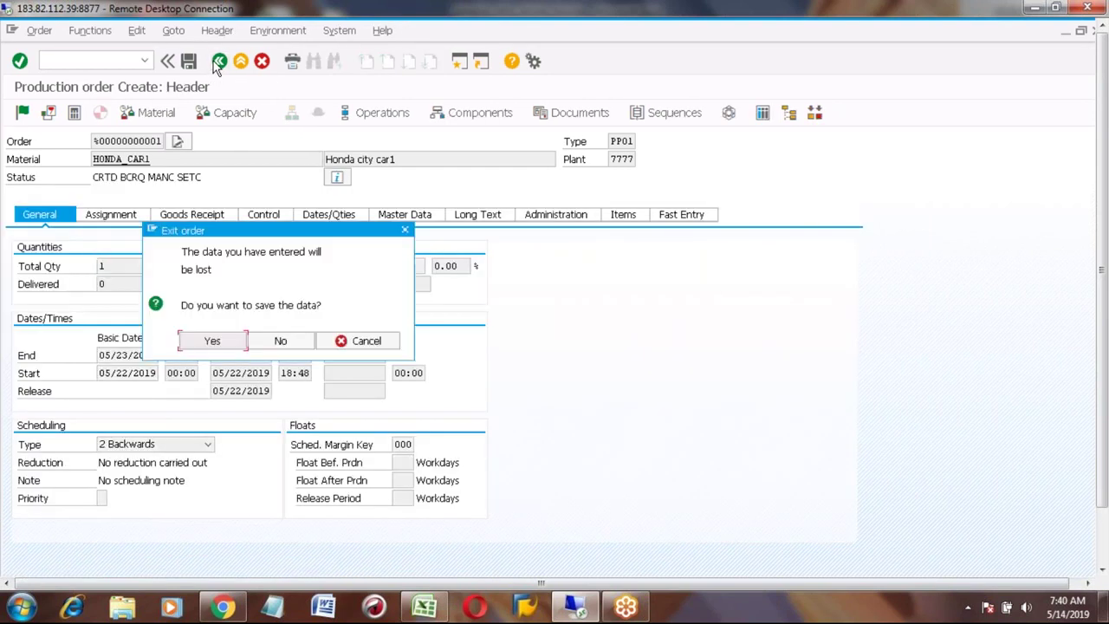
{"action": "left_click", "coordinate": [285, 339]}
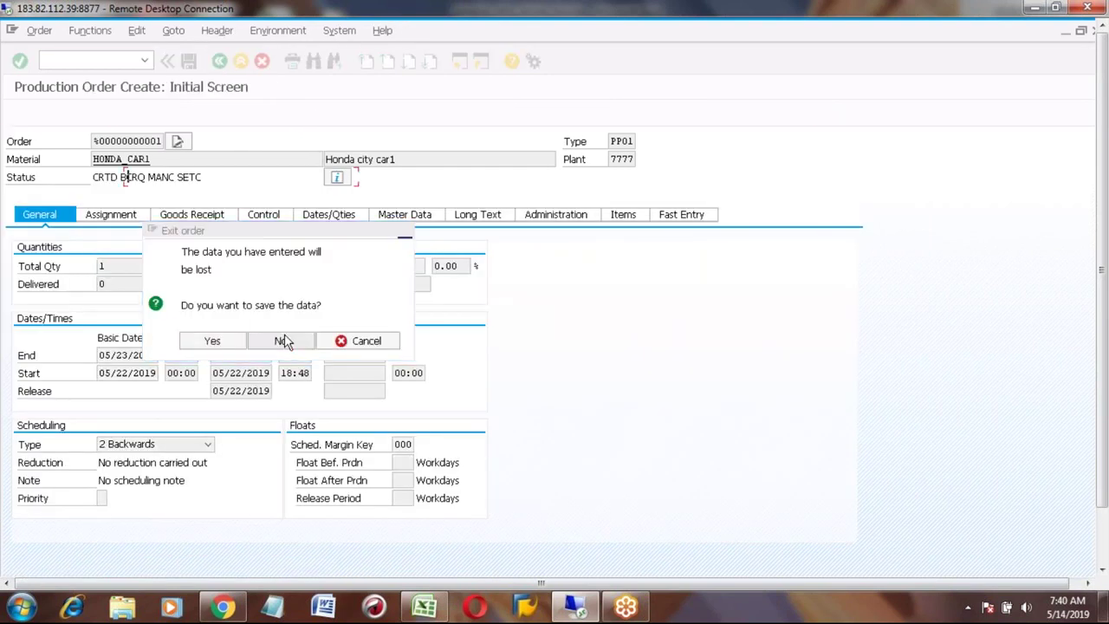
Step: Start another production order for material HONDA_CAR1 in plant 7777 with order type PP01
{"action": "key", "text": "Down"}
{"action": "key", "text": "Down"}
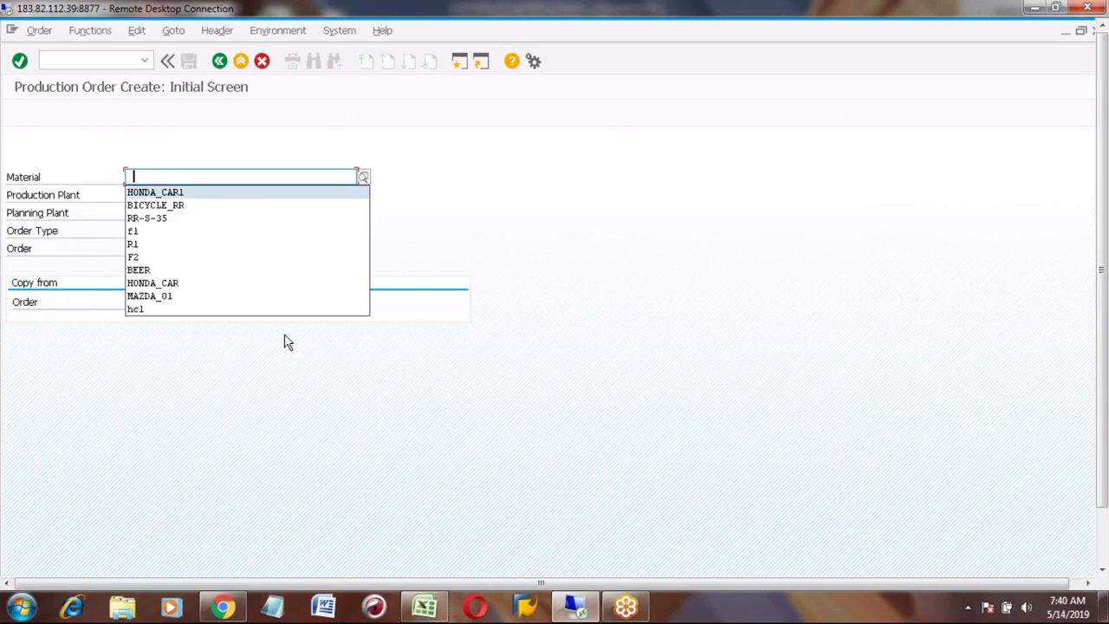
{"action": "key", "text": "Return"}
{"action": "key", "text": "Return"}
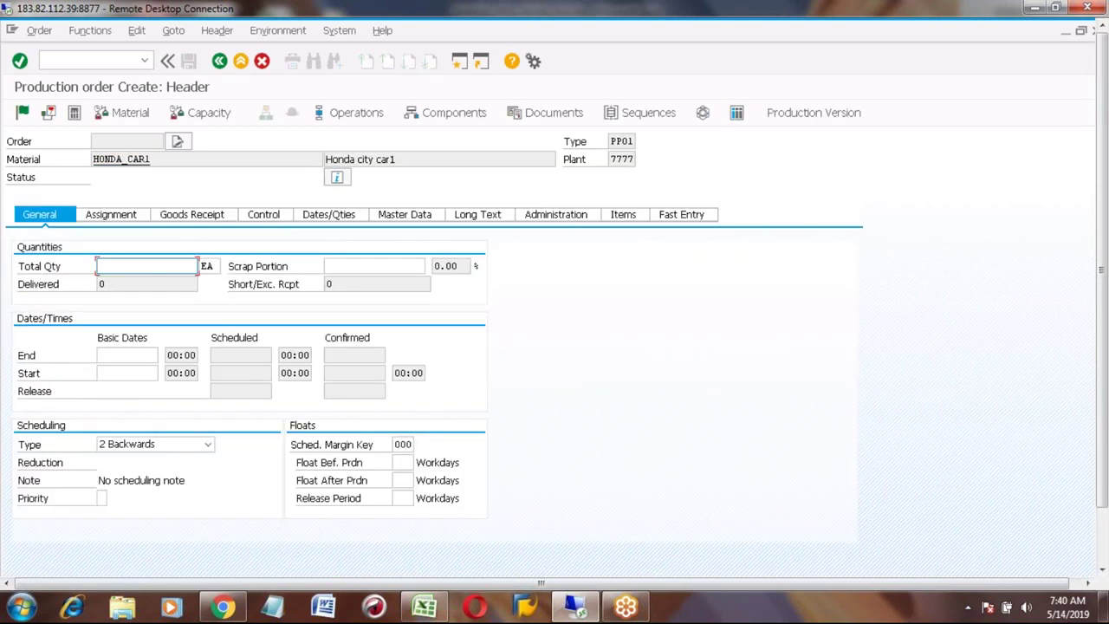
Step: Set the order's total quantity to 1 and its basic end date to 06/12/2019, and confirm the header
{"action": "left_click", "coordinate": [120, 355]}
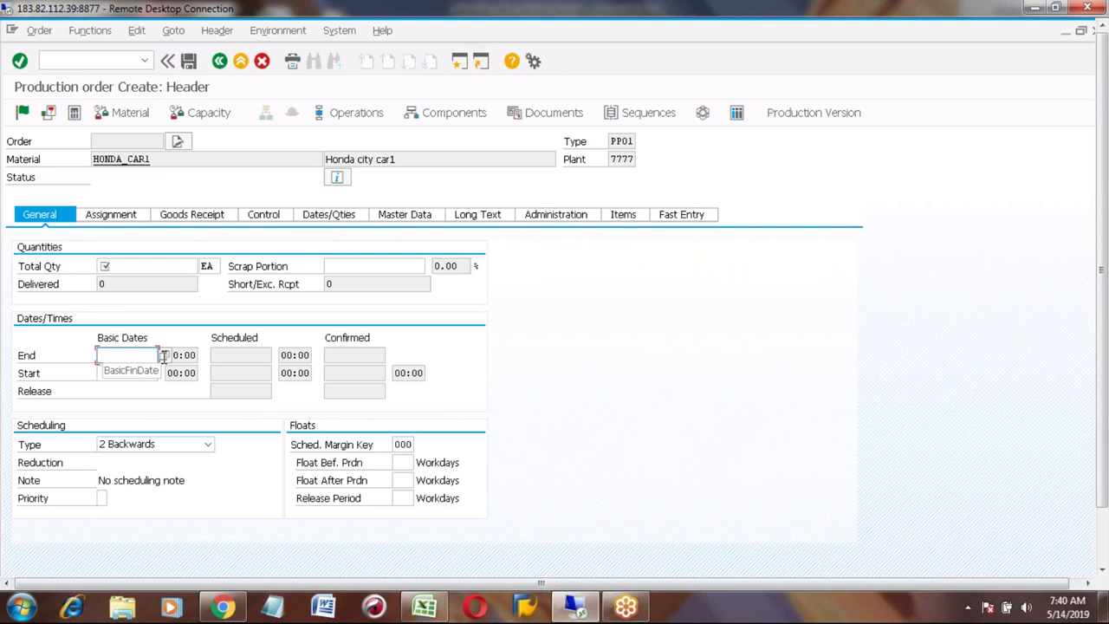
{"action": "left_click", "coordinate": [132, 265]}
{"action": "type", "text": "1"}
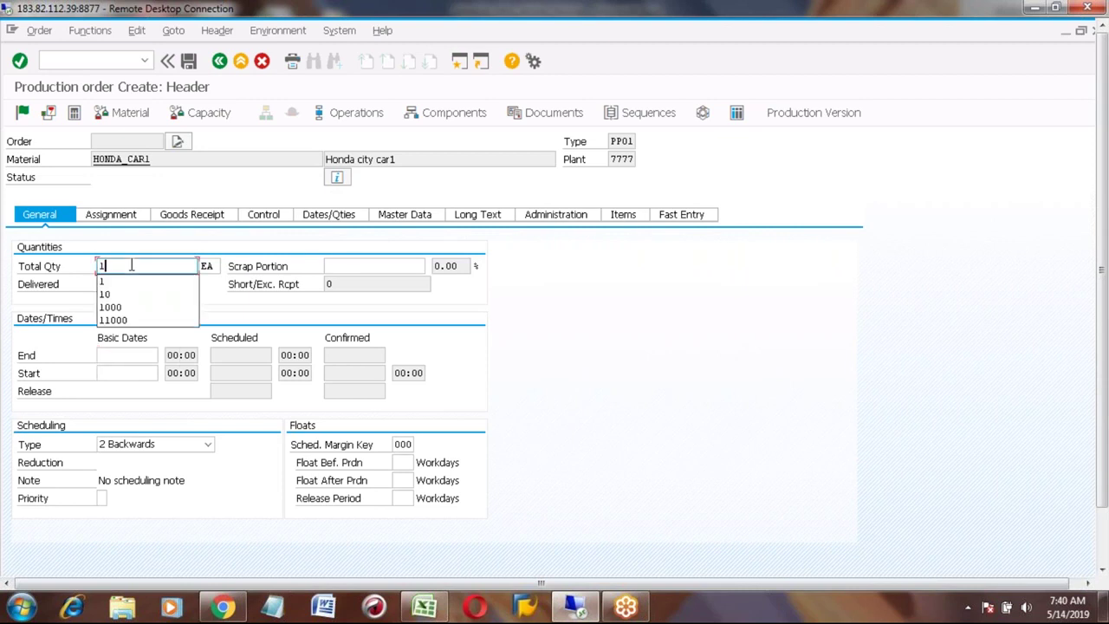
{"action": "left_click", "coordinate": [137, 355]}
{"action": "key", "text": "Return"}
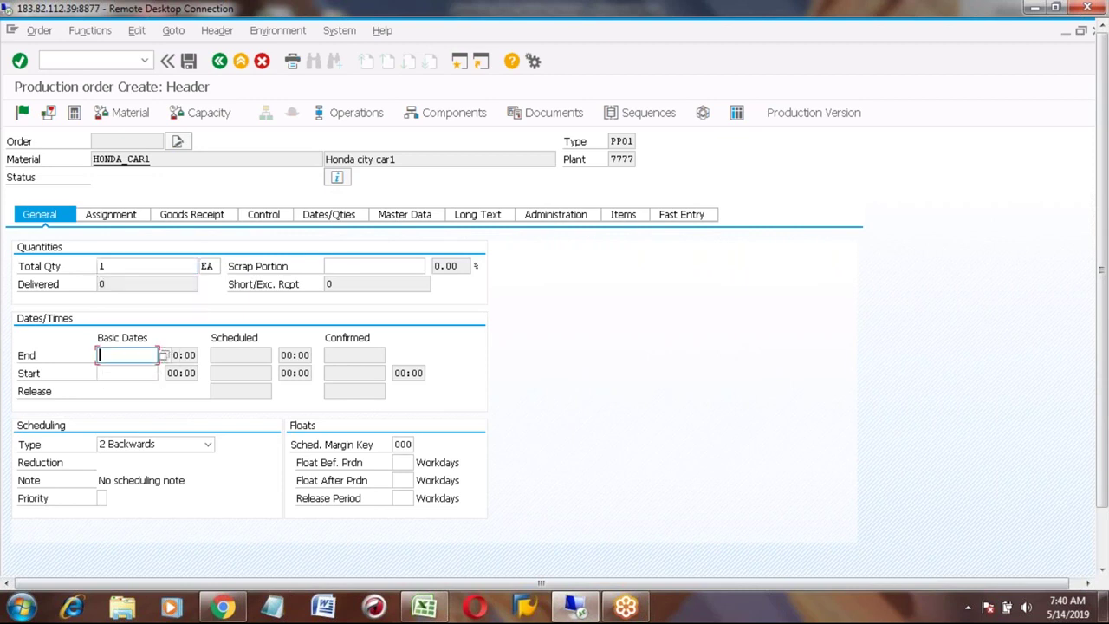
{"action": "key", "text": "F4"}
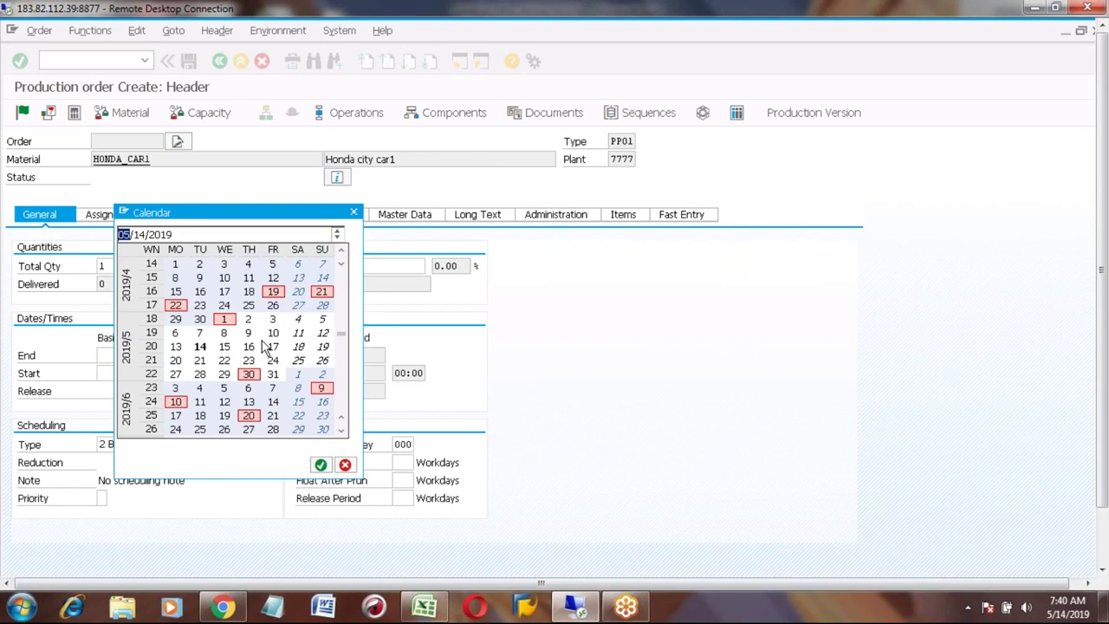
{"action": "double_click", "coordinate": [224, 403]}
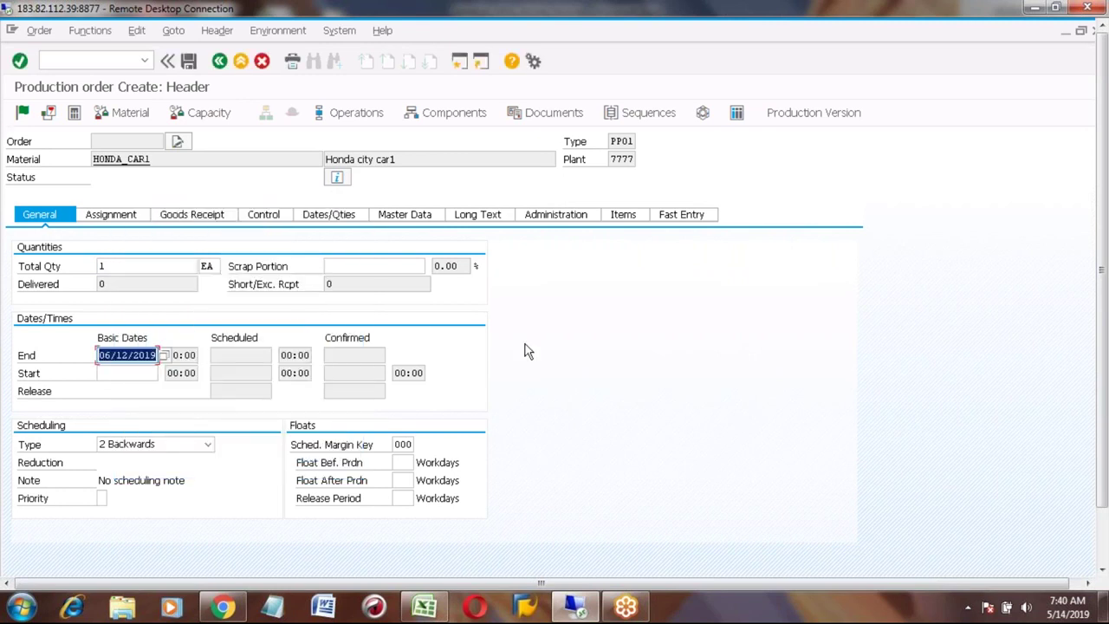
{"action": "key", "text": "Return"}
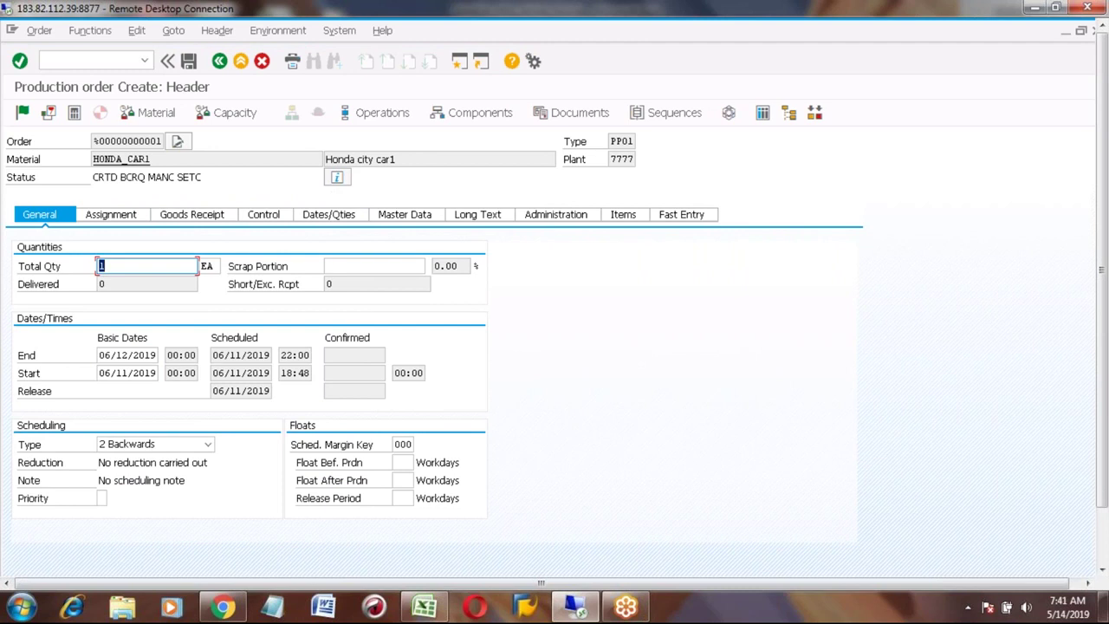
Step: Check the required HONDA_TYRE quantity in the component overview, and leave production order creation without saving the order
{"action": "left_click", "coordinate": [462, 117]}
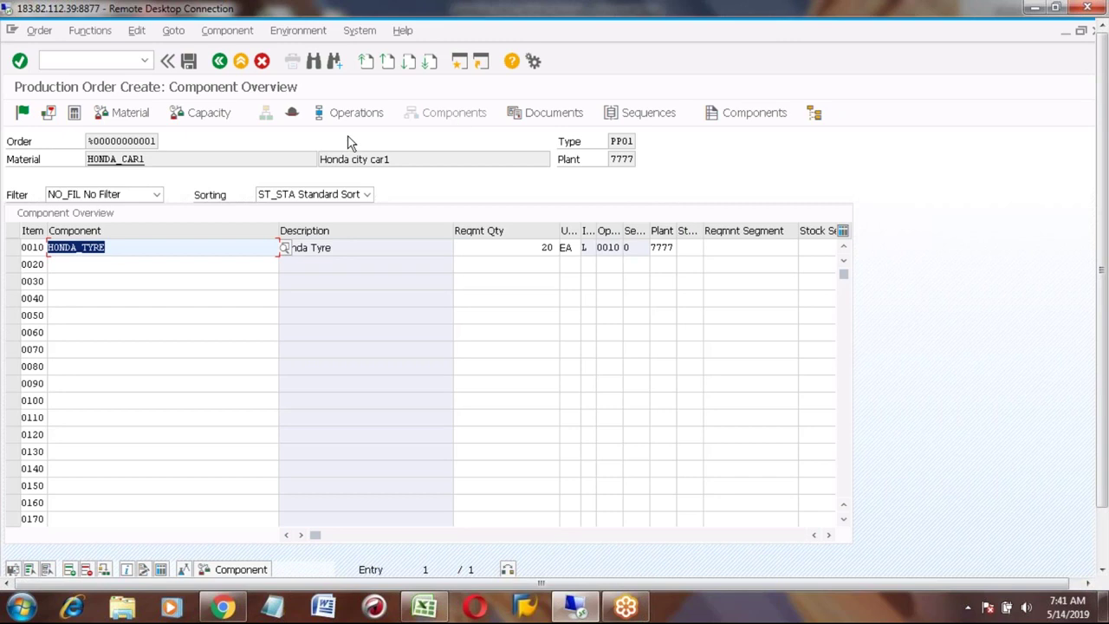
{"action": "left_click", "coordinate": [105, 247]}
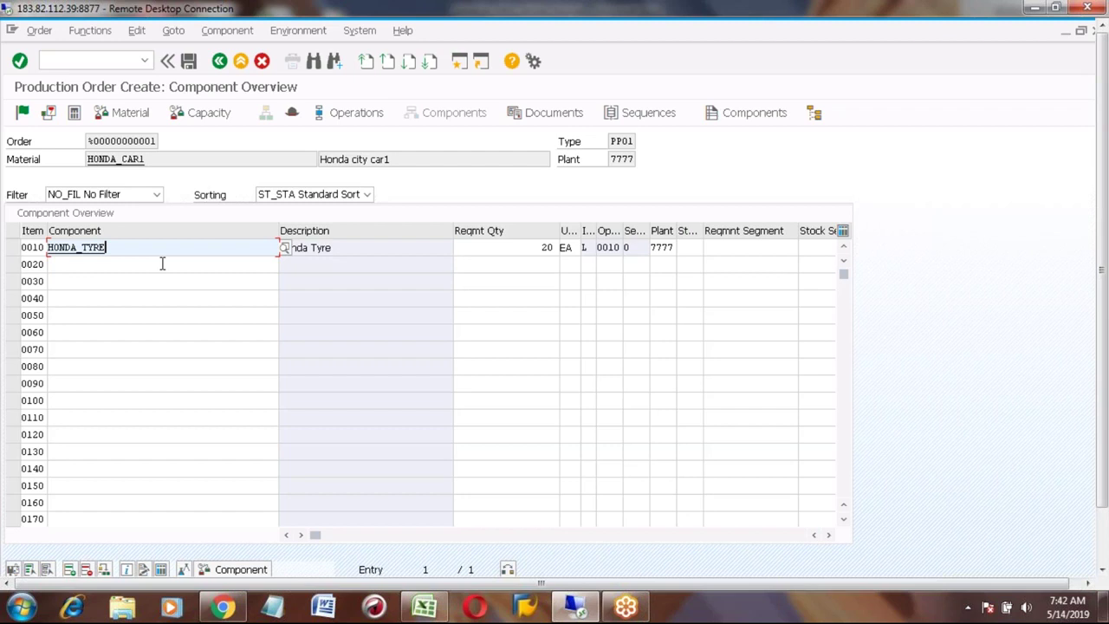
{"action": "left_click", "coordinate": [241, 60]}
{"action": "left_click", "coordinate": [282, 342]}
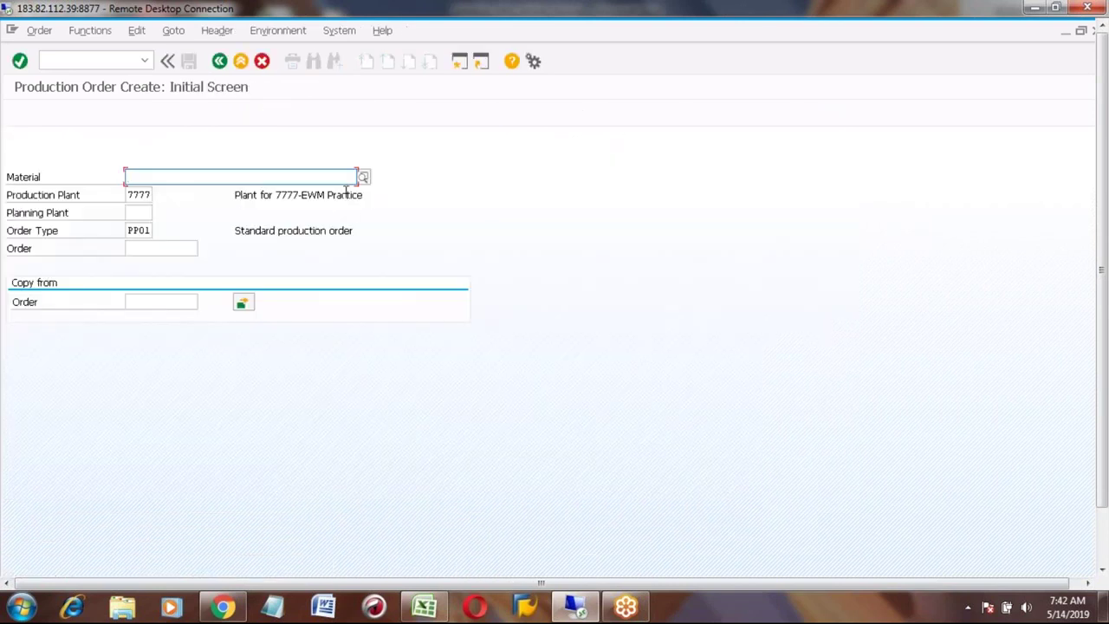
{"action": "left_click", "coordinate": [241, 63]}
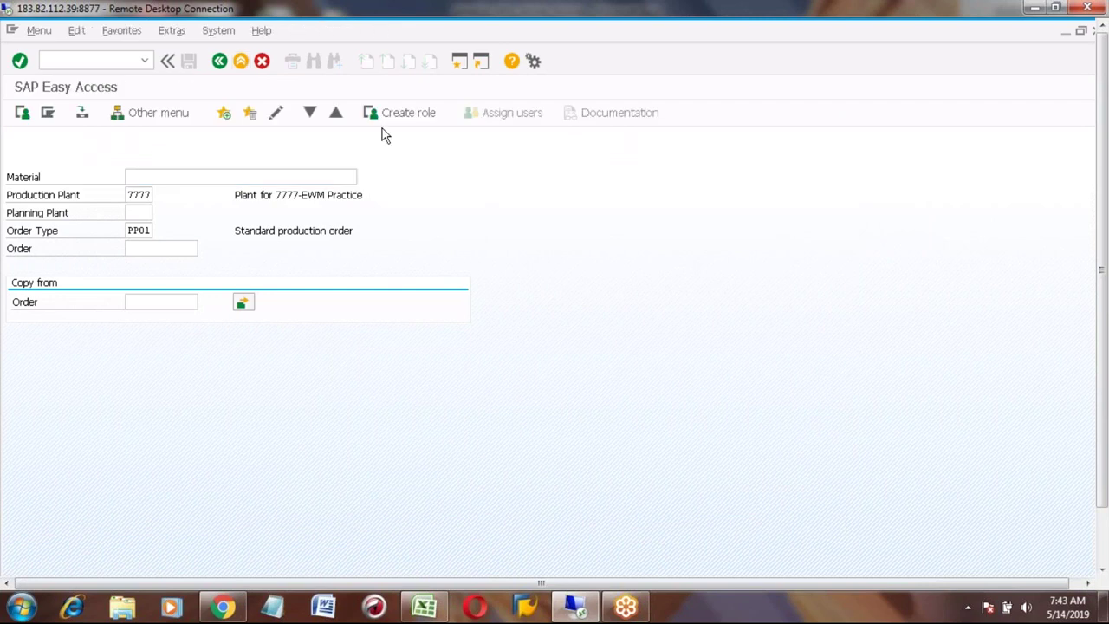